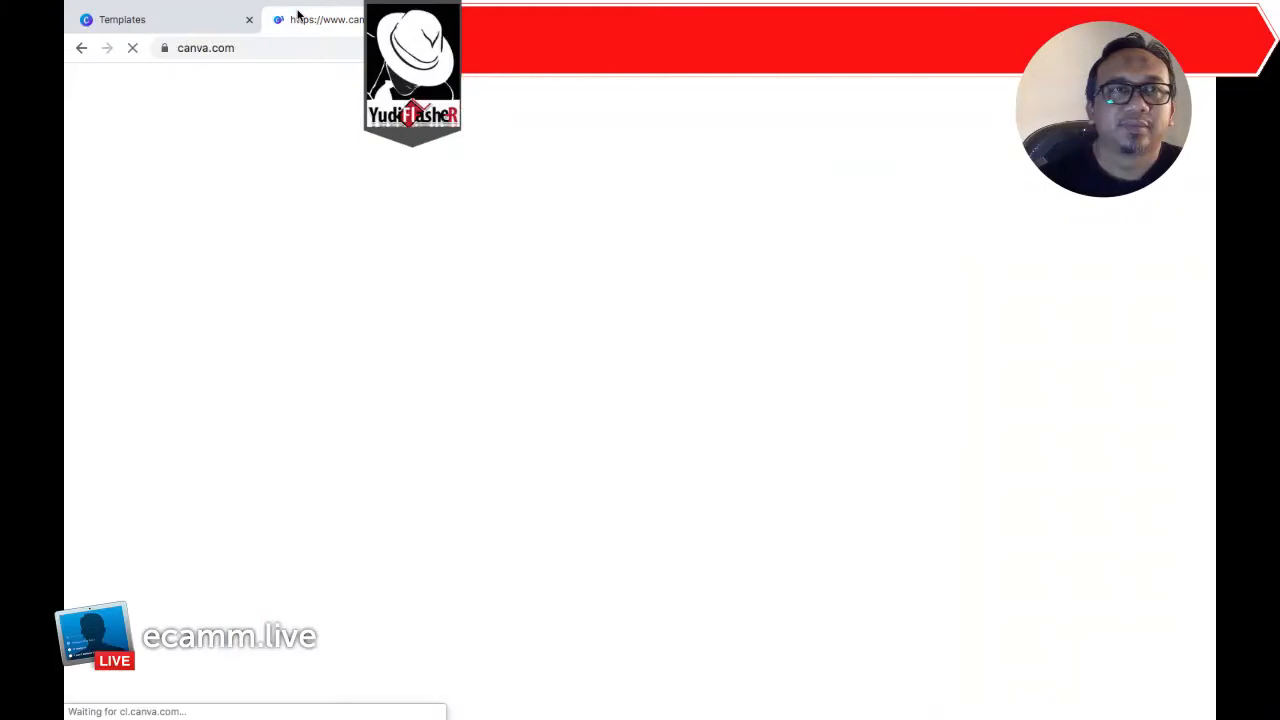
Step: Replace the YouTube template results with the Canva home page, passing through Brand Kit, and view the home page
click(203, 17)
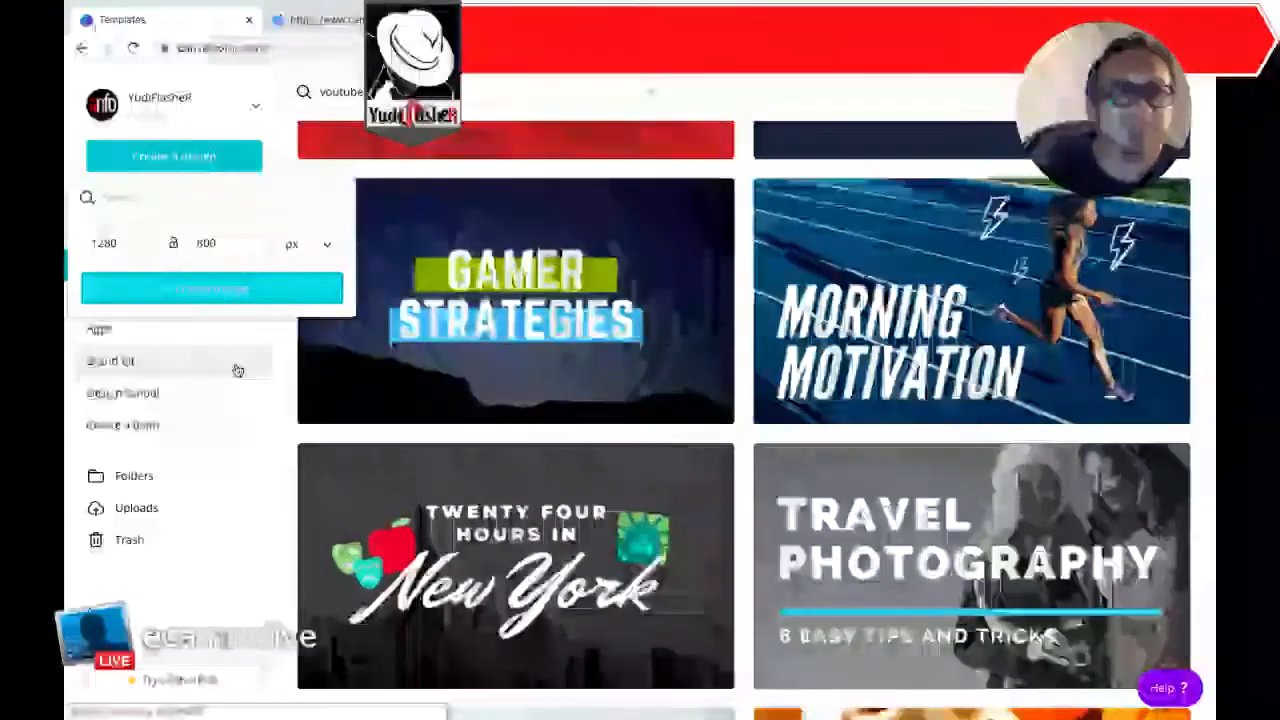
click(237, 370)
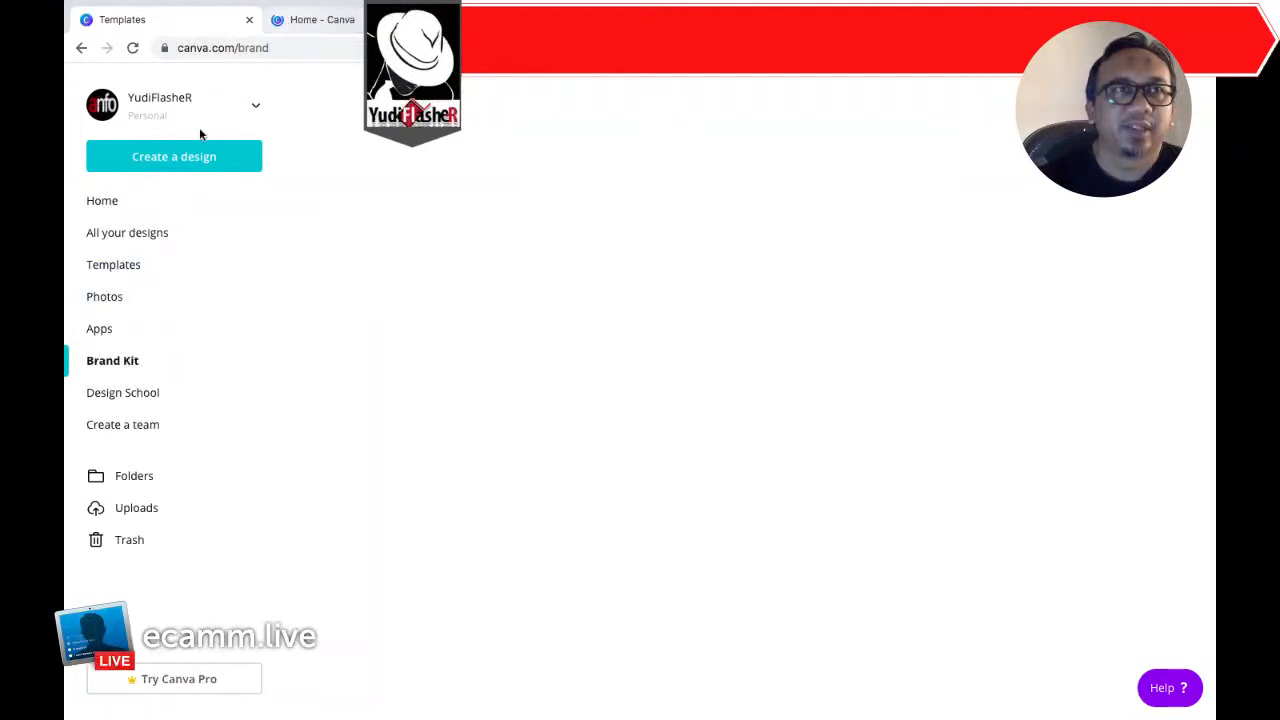
click(119, 211)
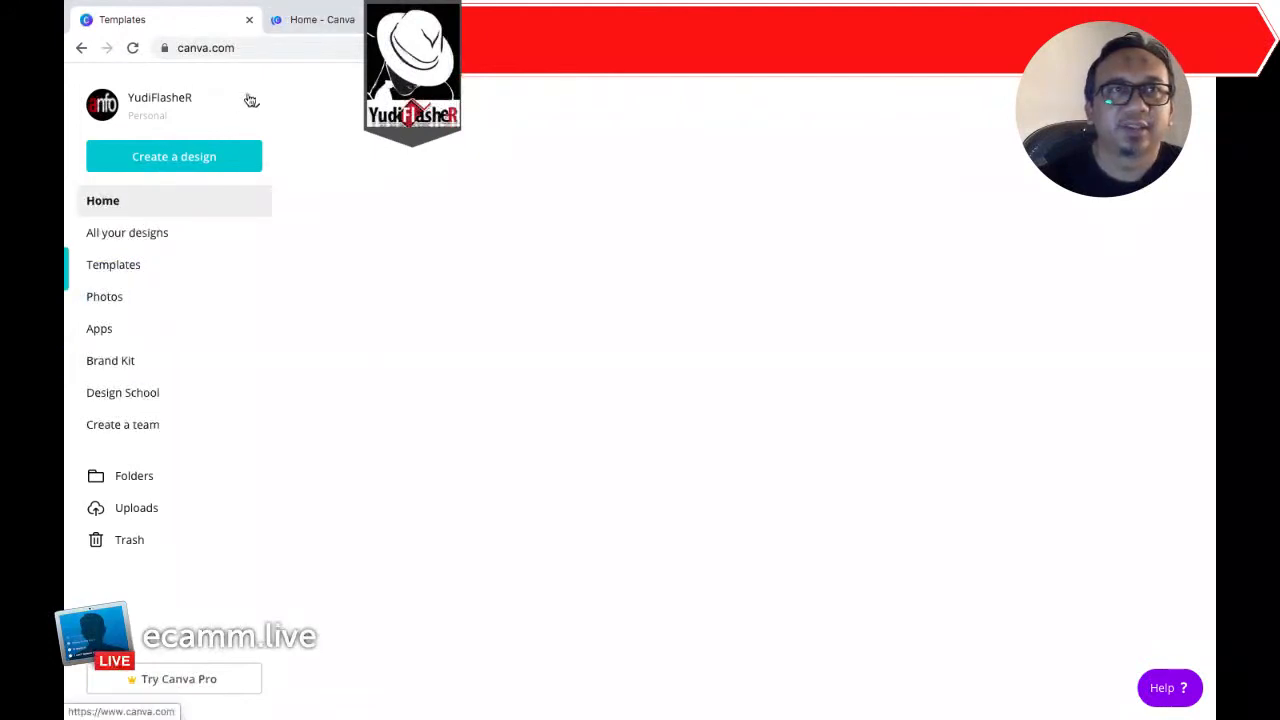
click(287, 24)
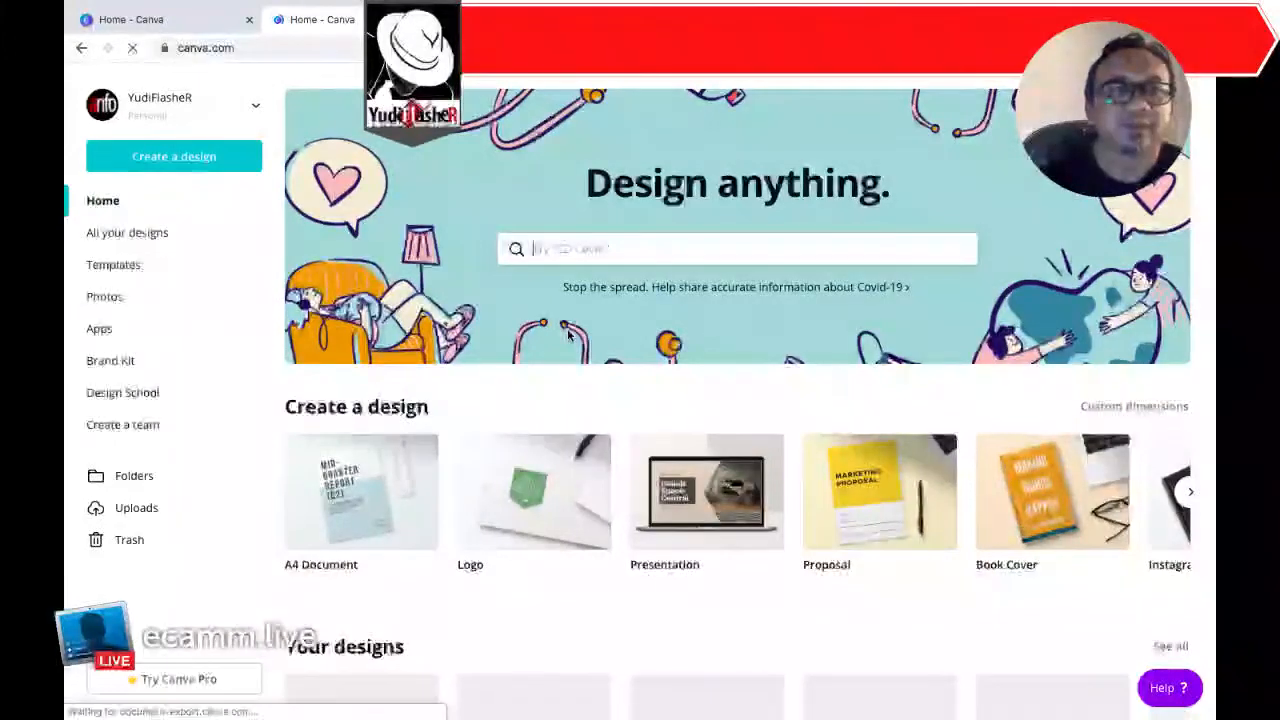
Step: Look through the home page sections and examine the saved items in the Your designs row
scroll(503, 416, down, 1)
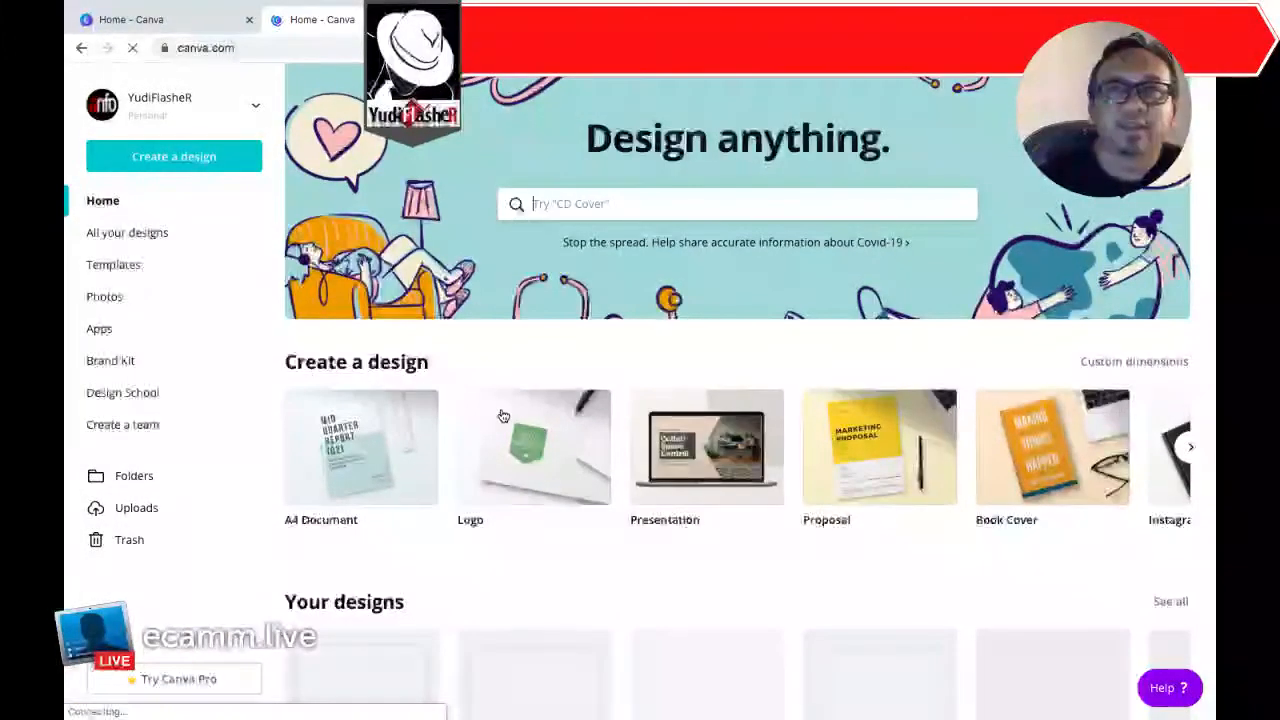
scroll(503, 416, down, 2)
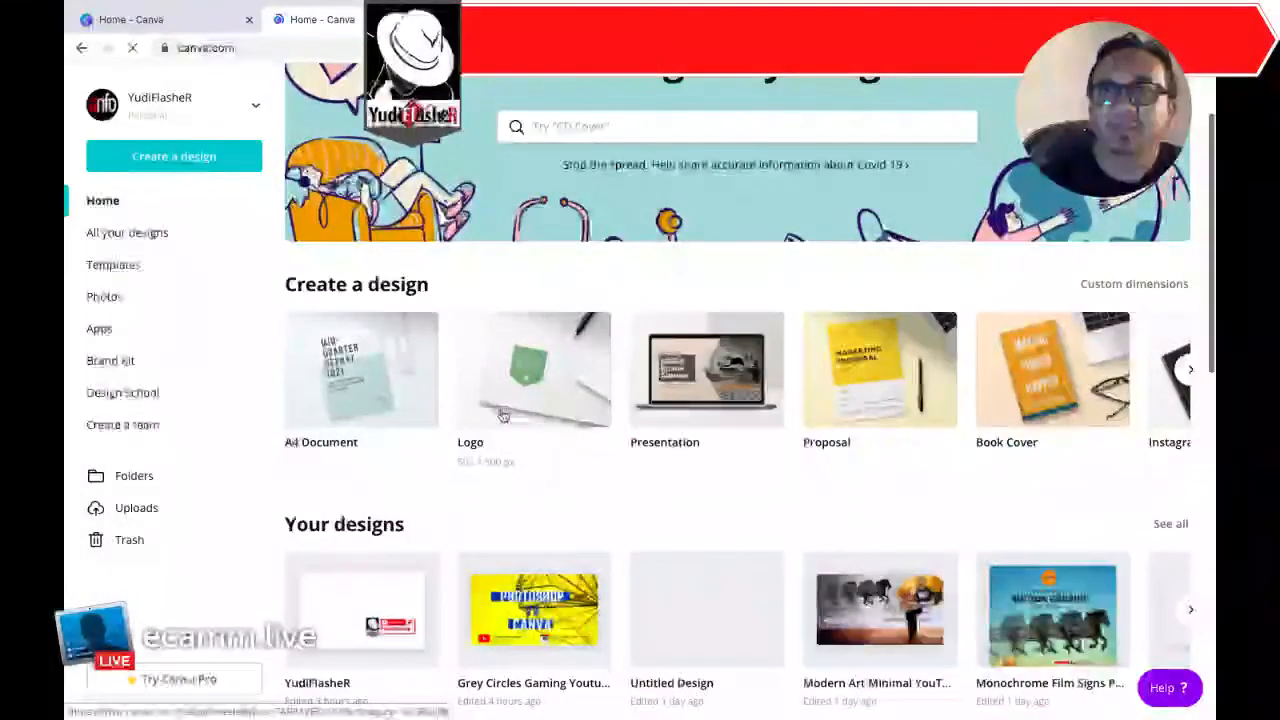
scroll(503, 416, down, 3)
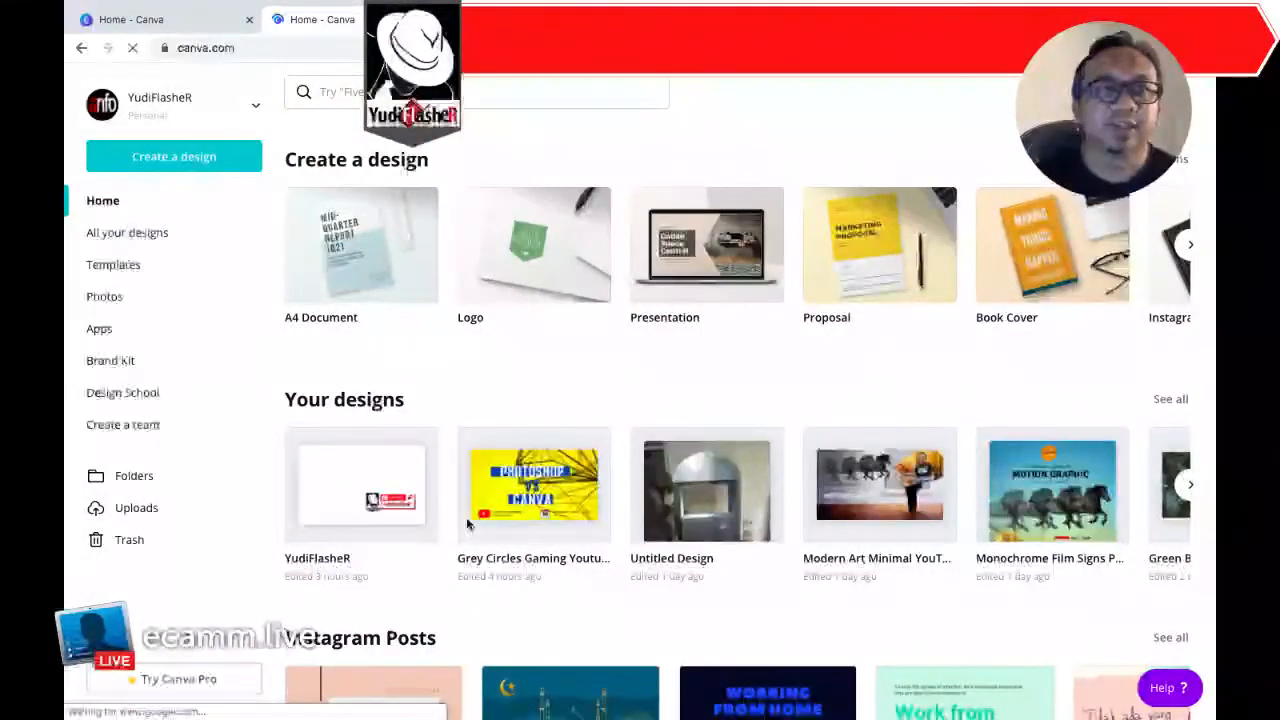
scroll(480, 470, down, 5)
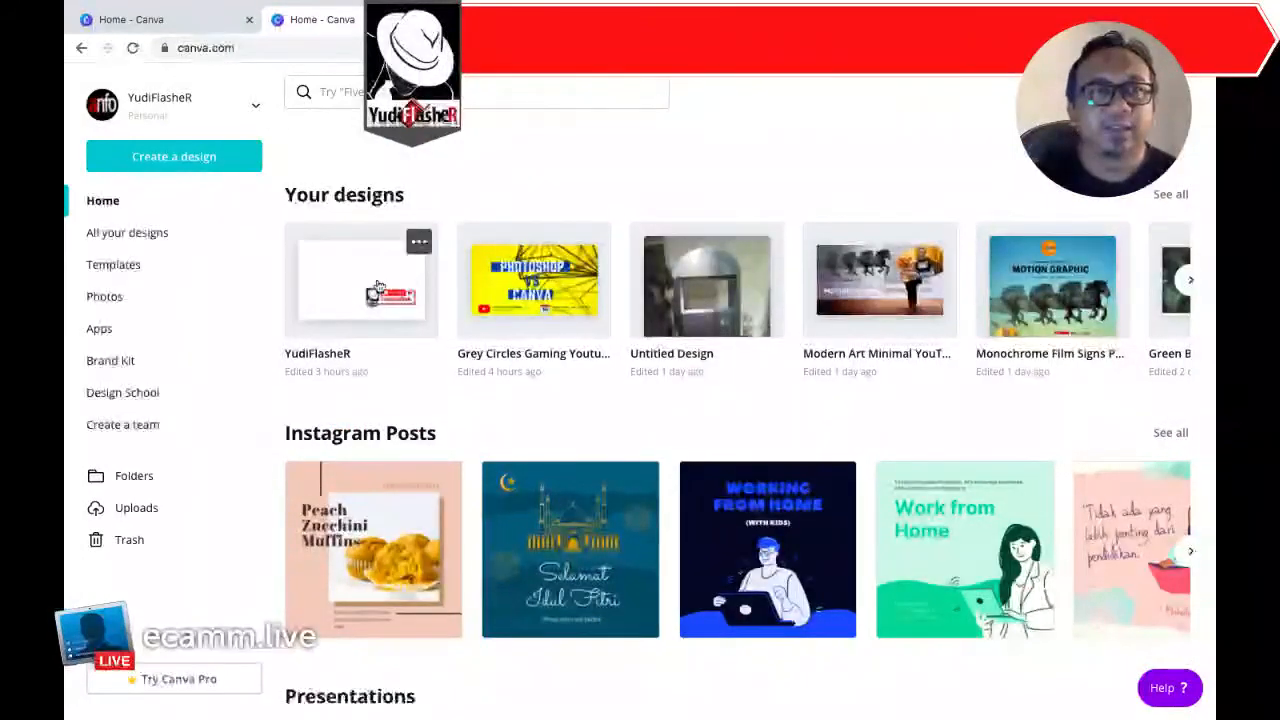
scroll(449, 277, up, 2)
scroll(451, 276, up, 1)
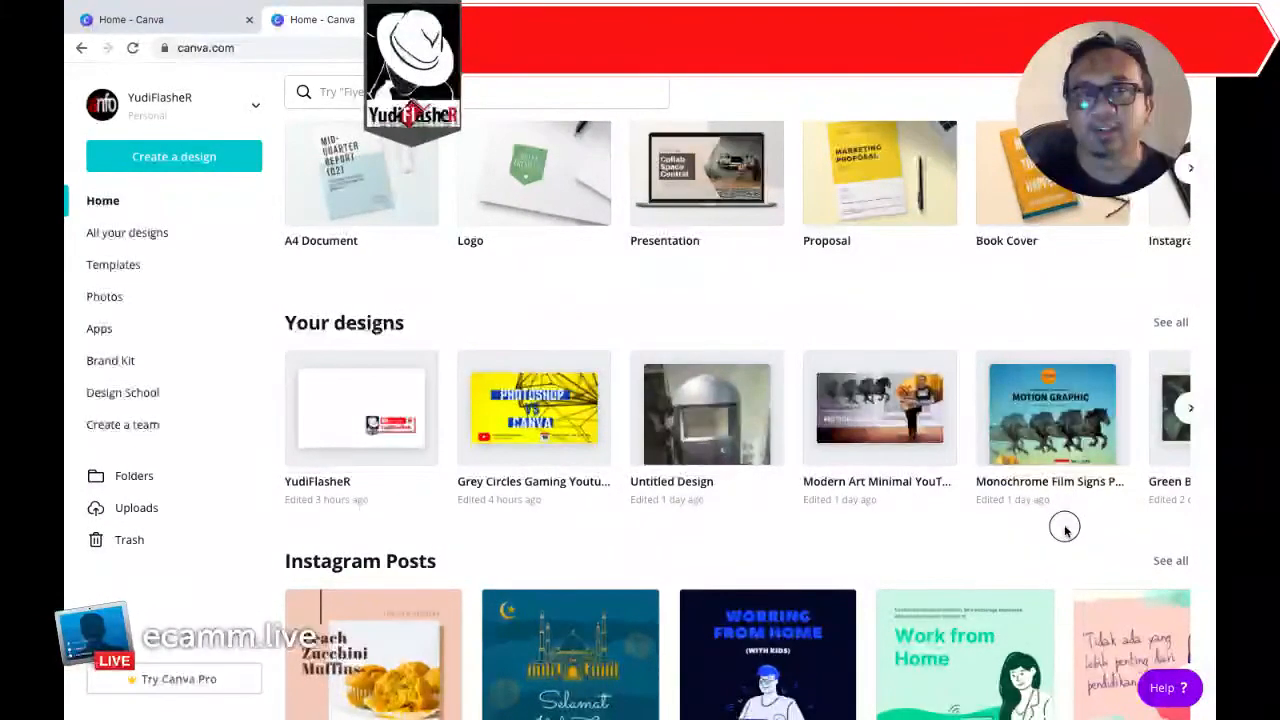
click(1190, 410)
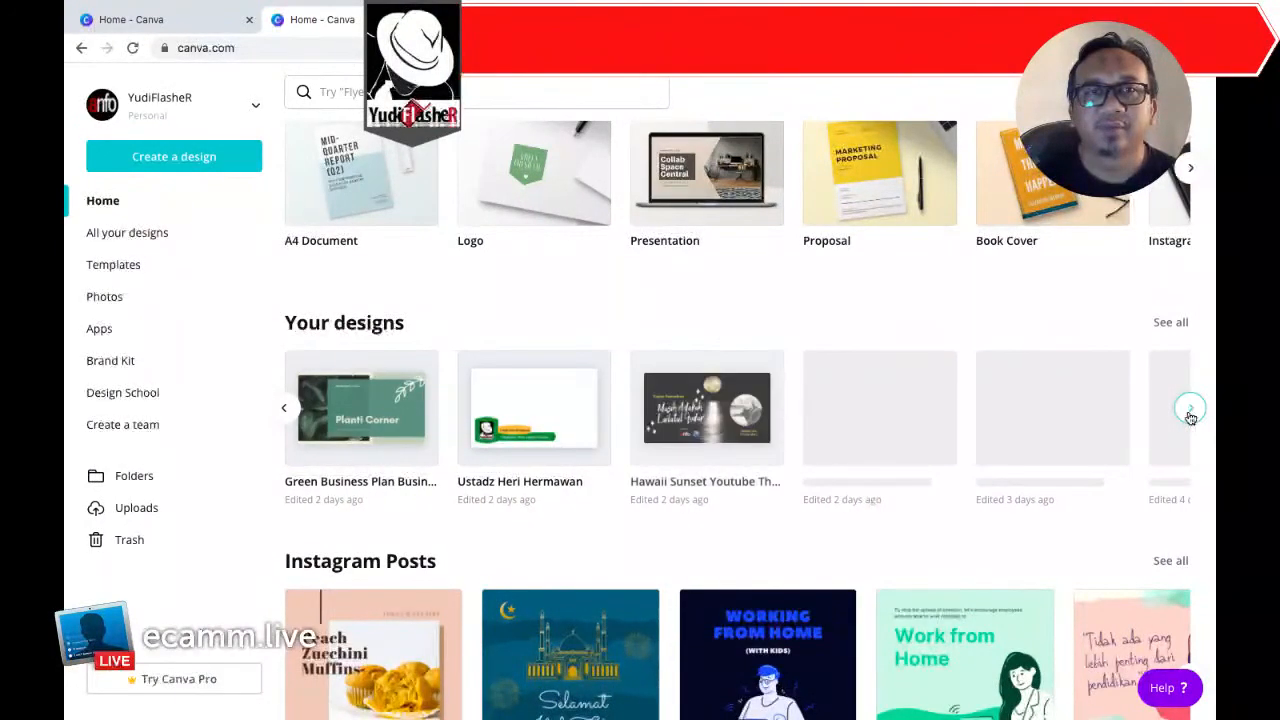
click(1190, 417)
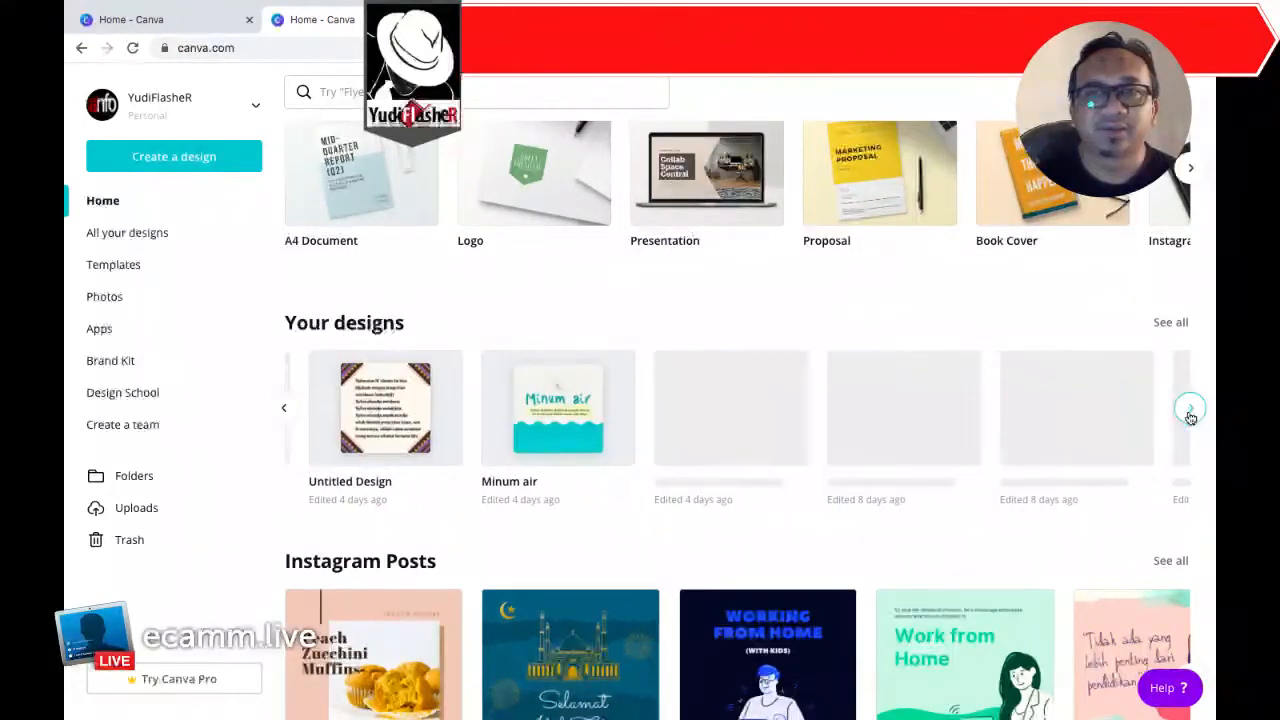
click(1190, 417)
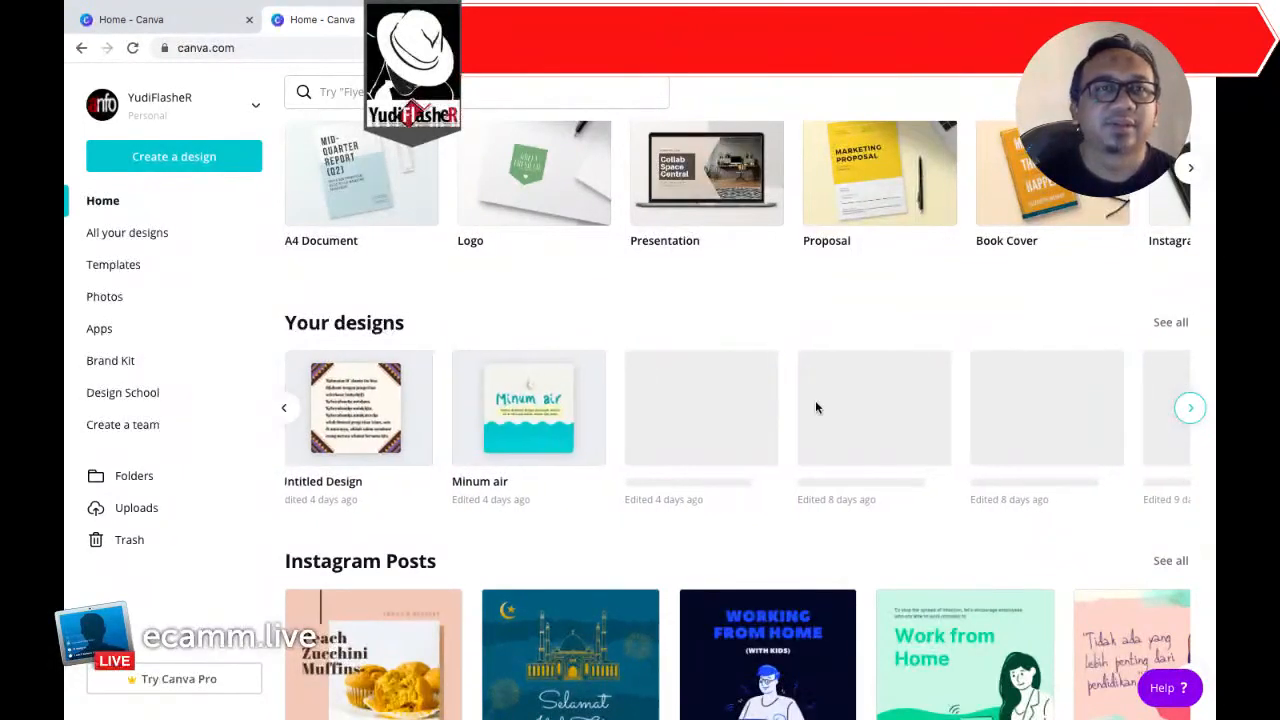
click(286, 411)
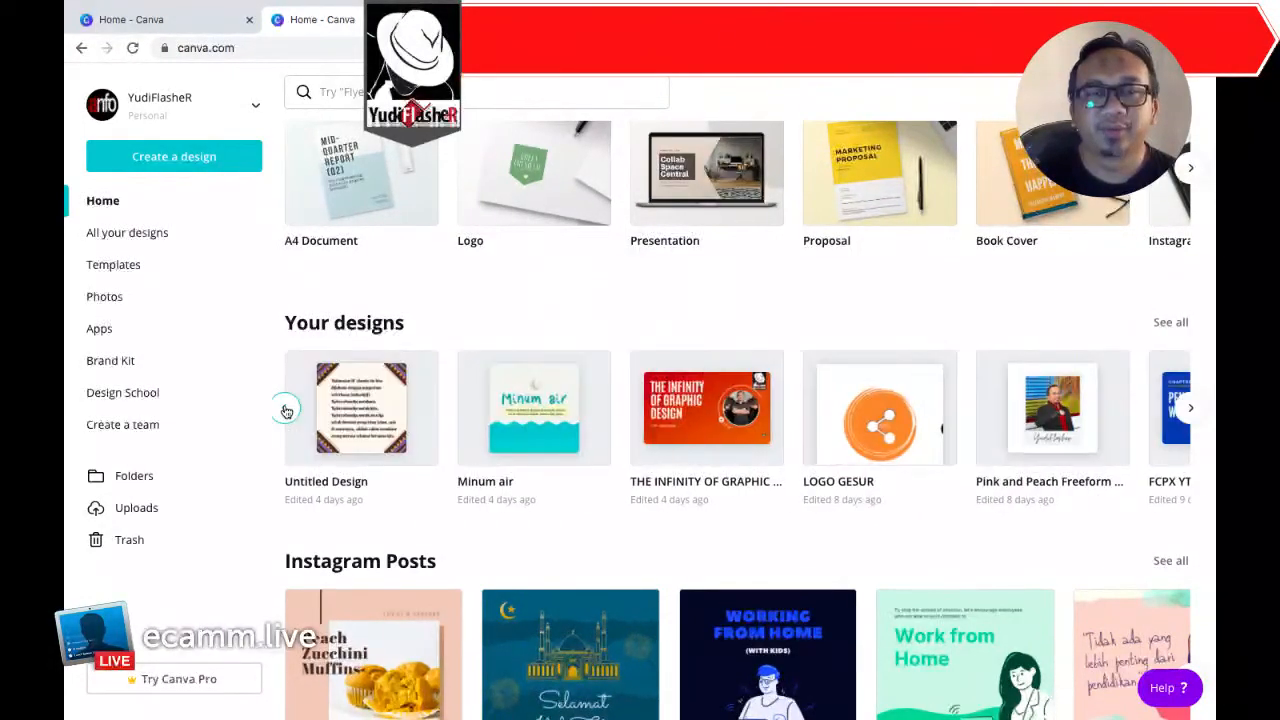
click(286, 411)
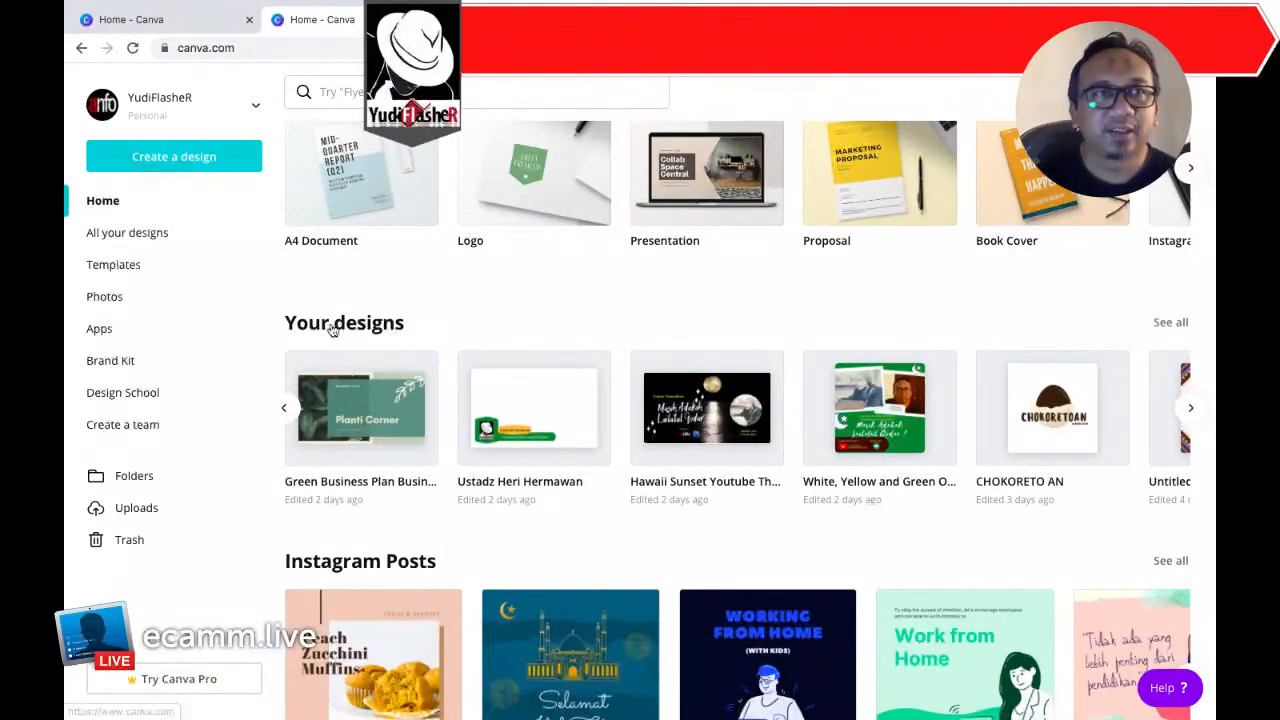
scroll(406, 289, down, 1)
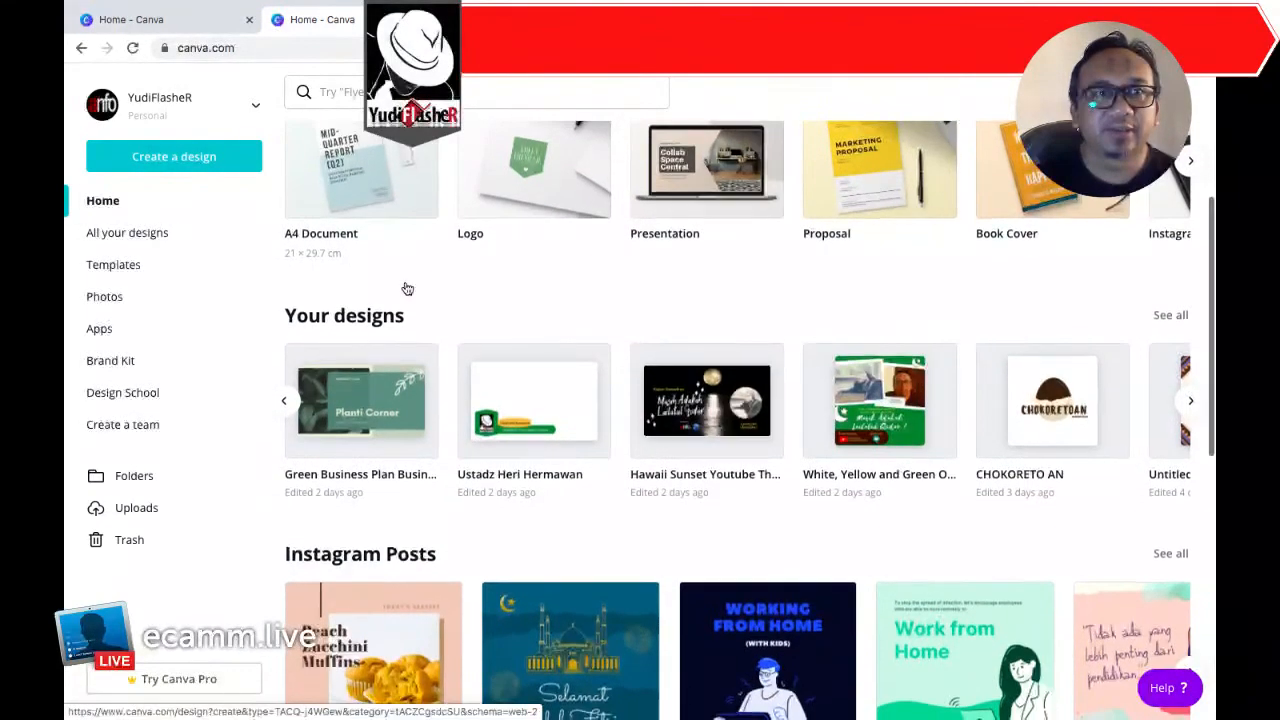
scroll(491, 309, up, 1)
scroll(491, 311, down, 1)
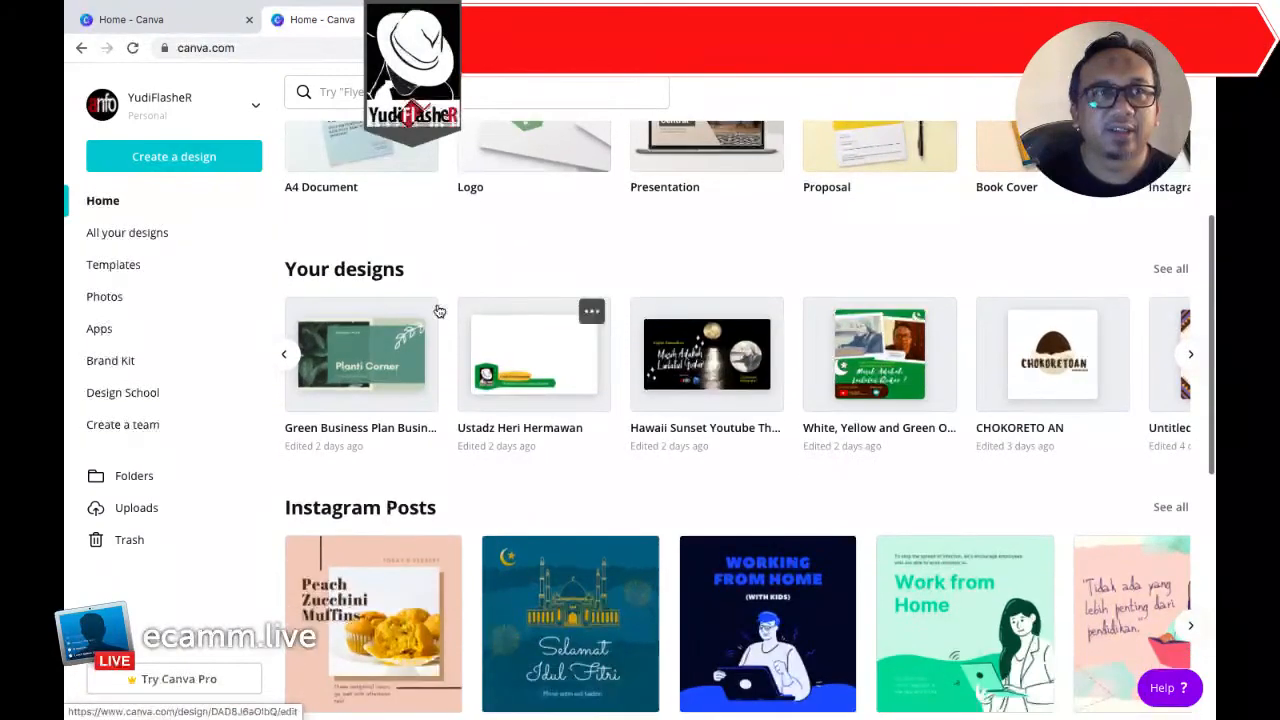
Step: Browse the available design types under Create a design and start a blank Instagram Post
scroll(330, 300, up, 3)
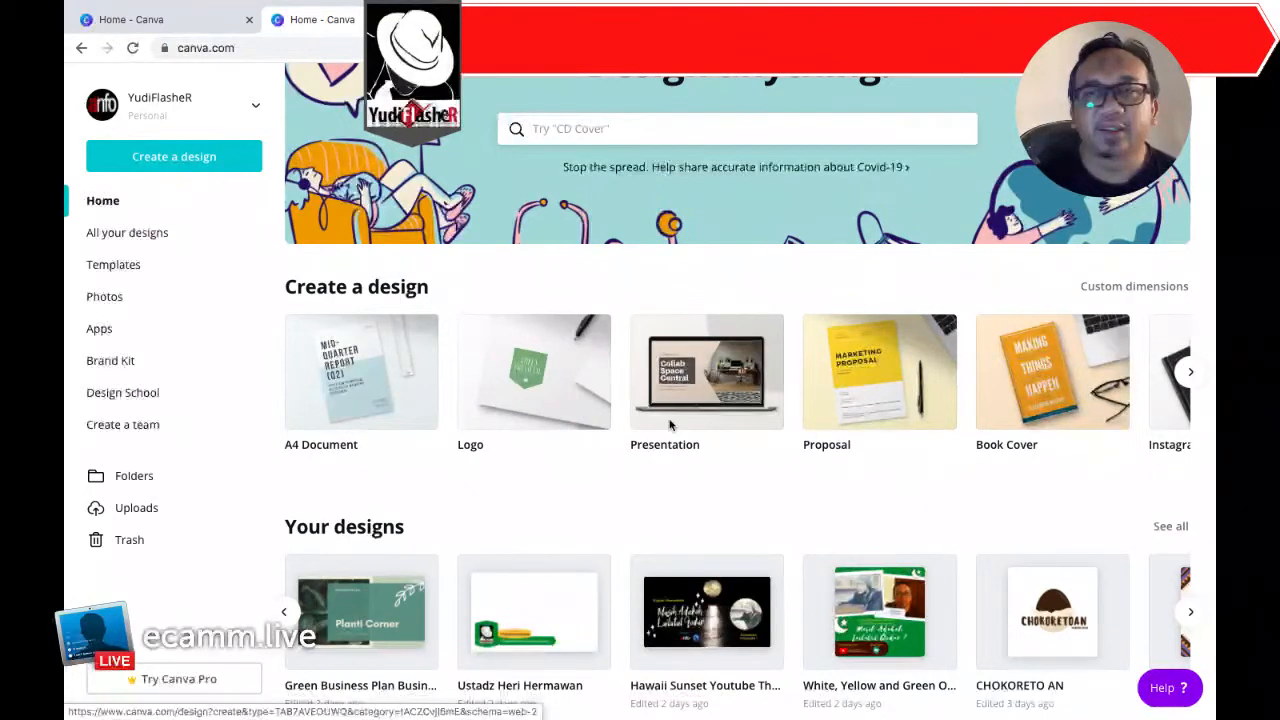
click(1189, 375)
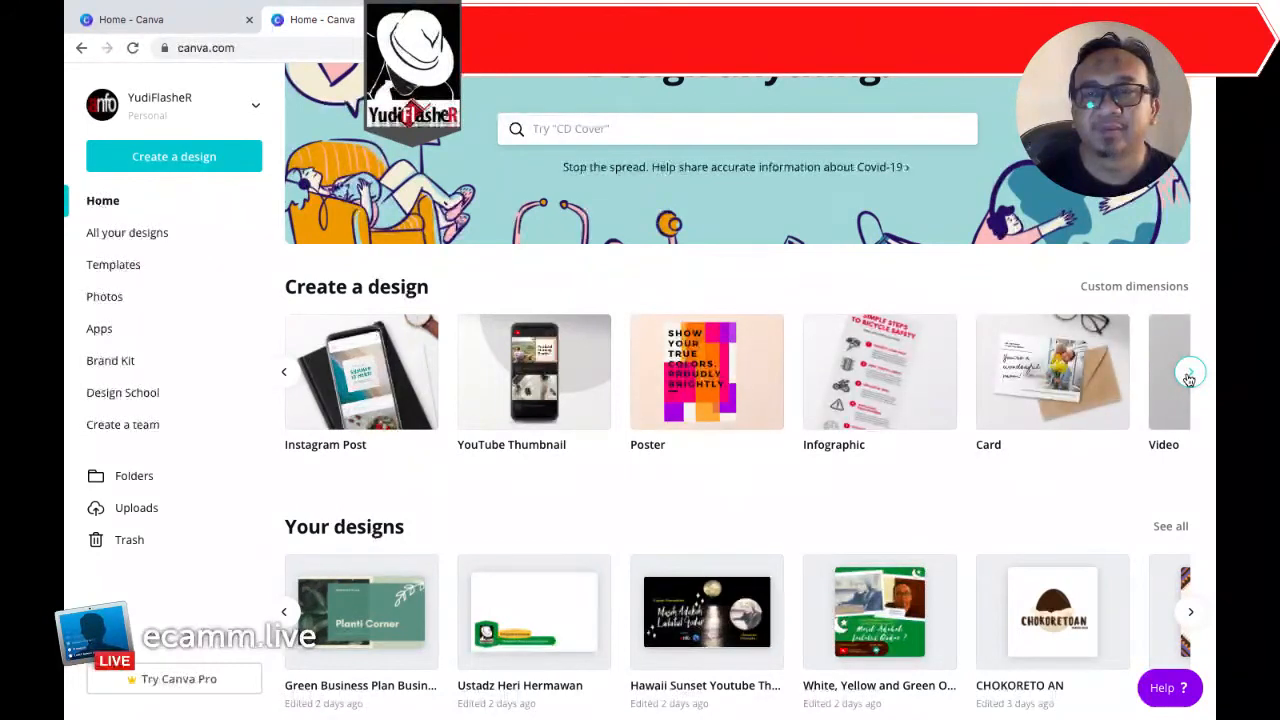
click(1189, 375)
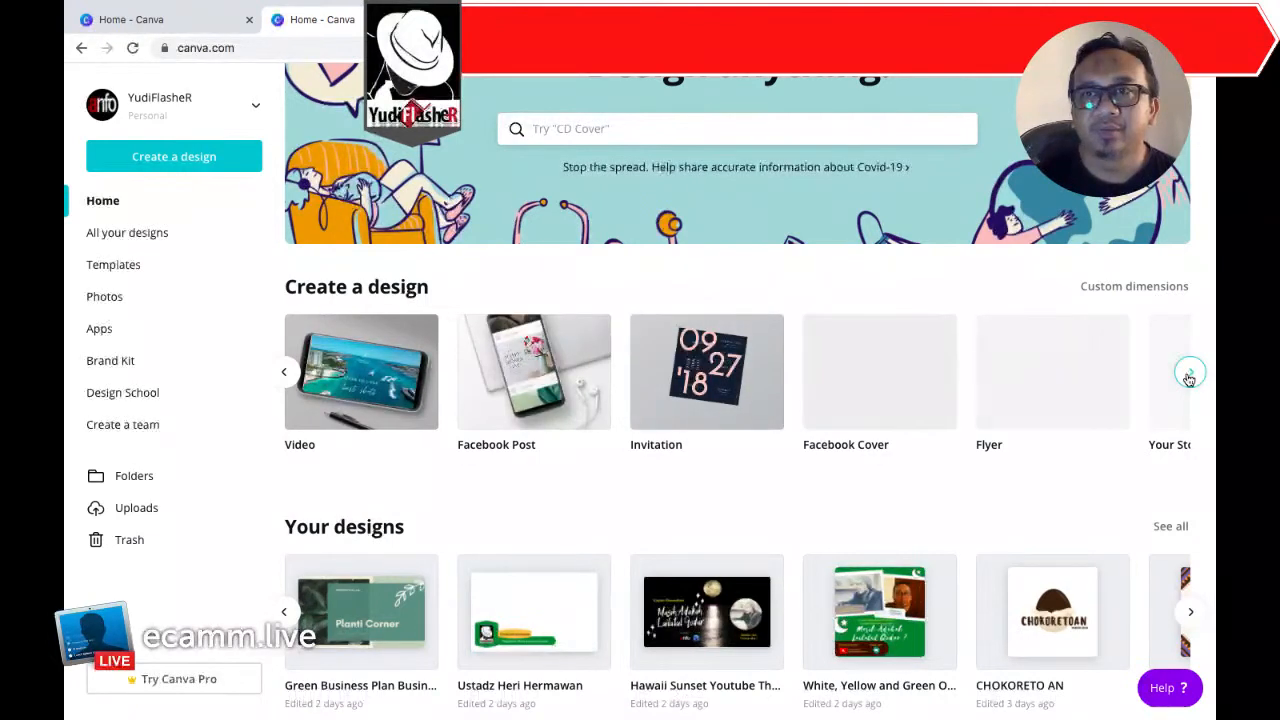
click(1189, 375)
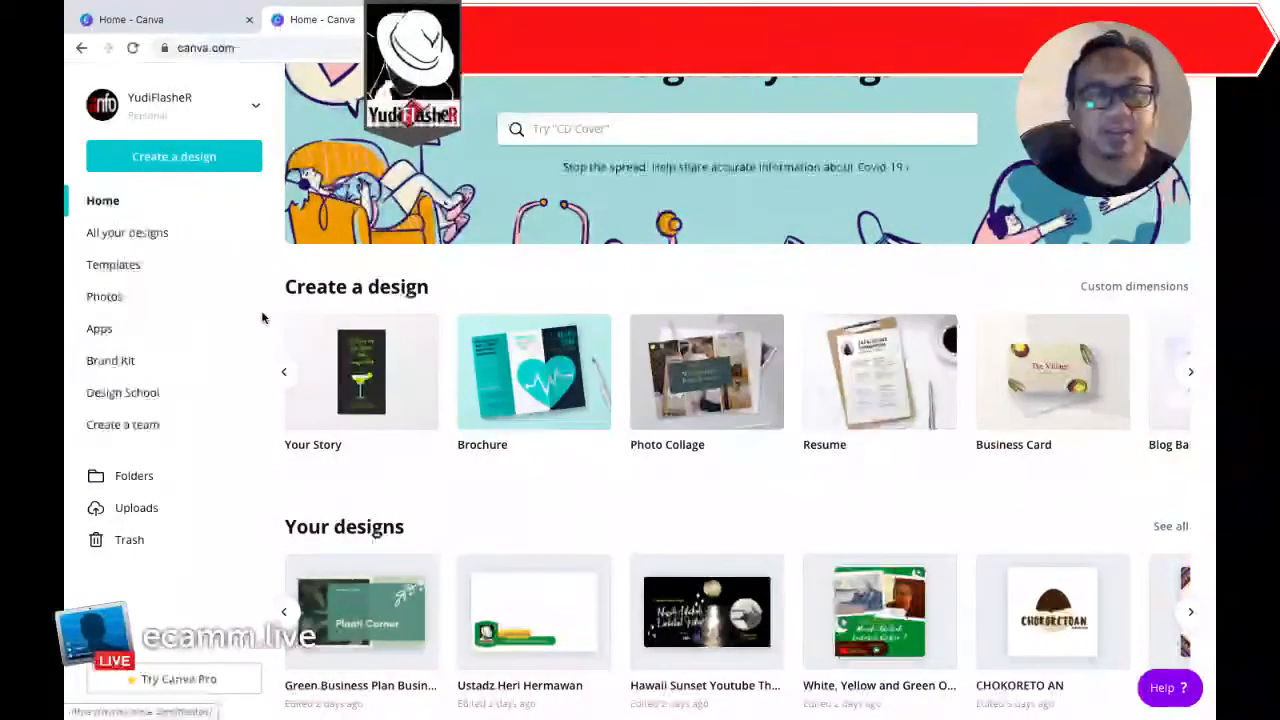
click(284, 374)
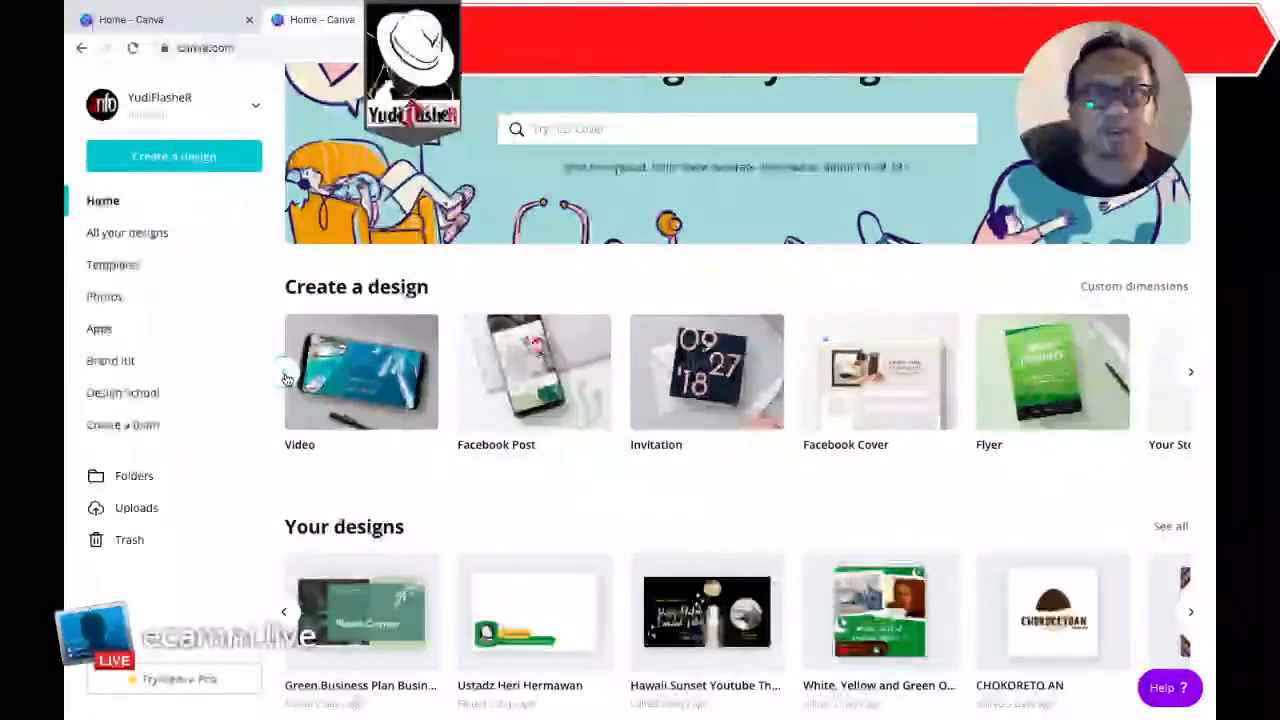
click(286, 376)
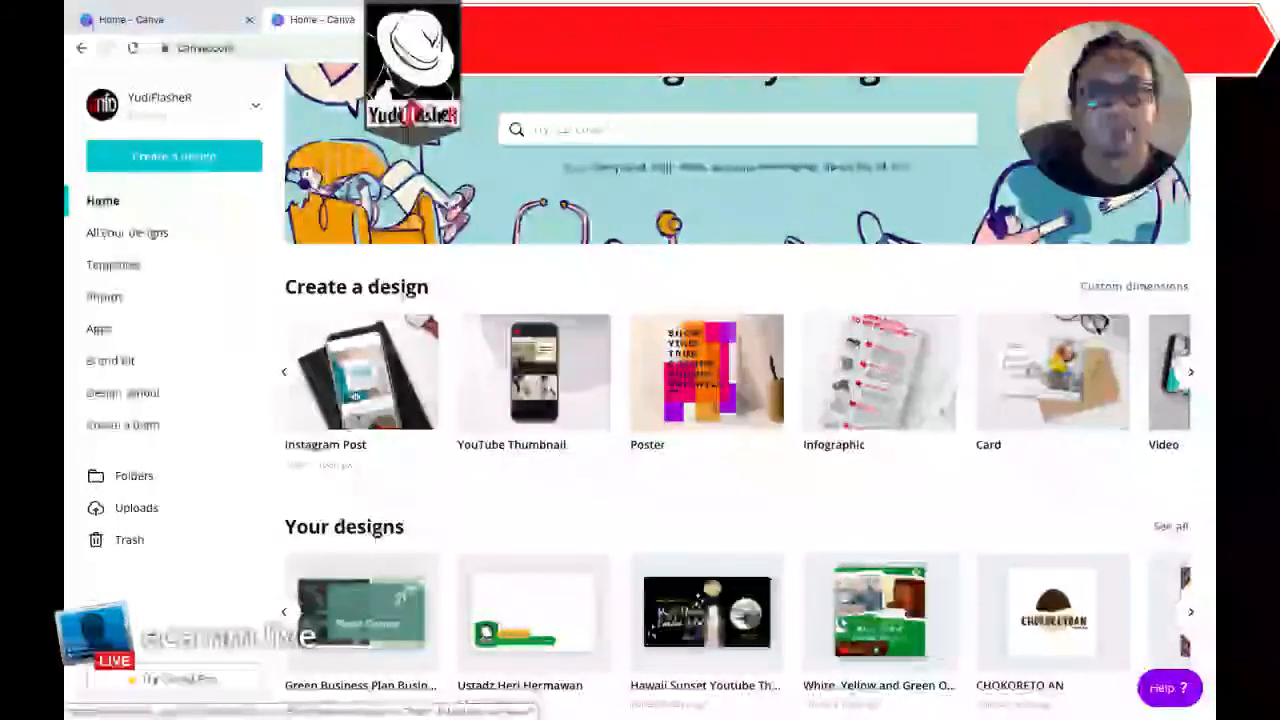
click(354, 398)
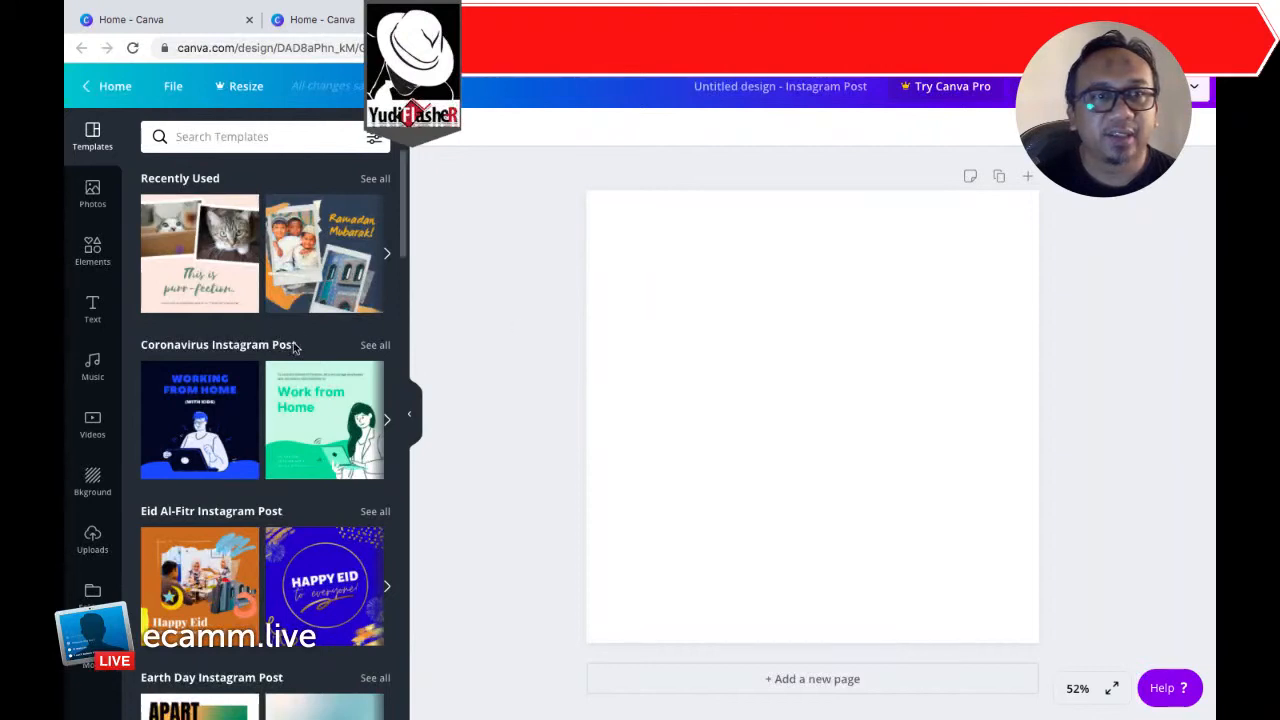
Step: Search the templates for "eid" and choose the suggestion Eid Al-Fitr Instagram Post
scroll(296, 347, down, 3)
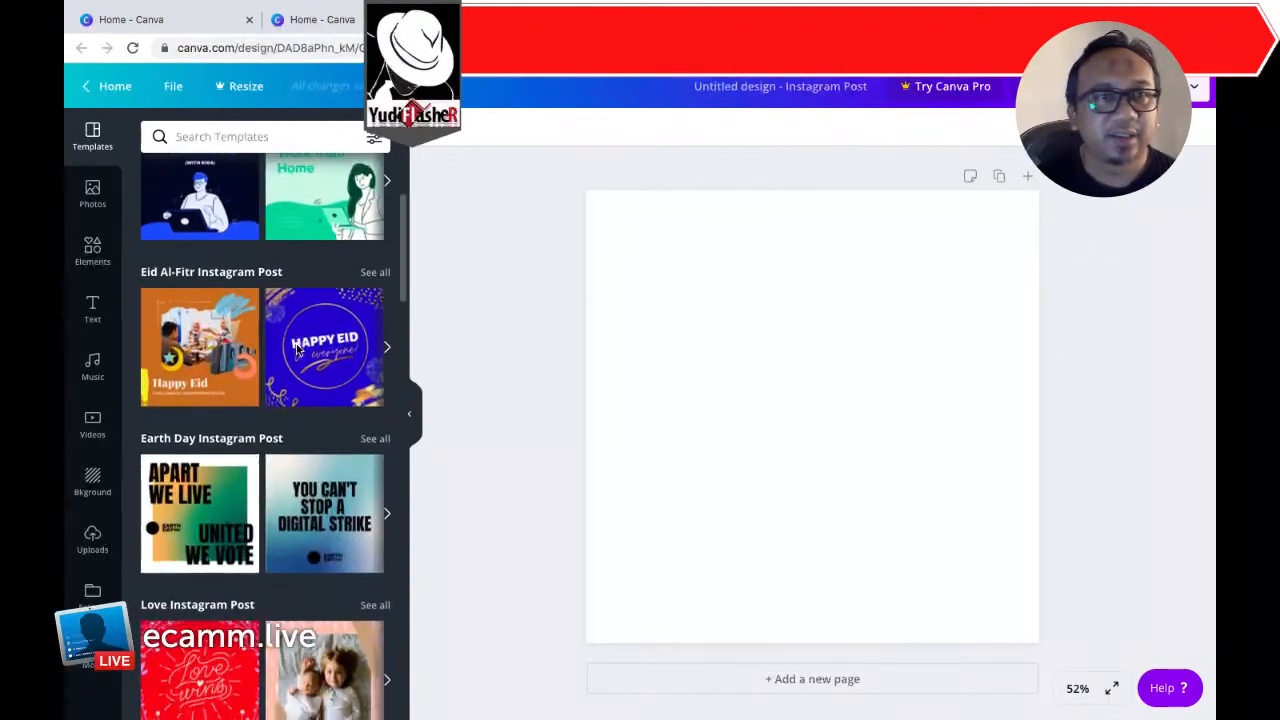
scroll(296, 350, down, 1)
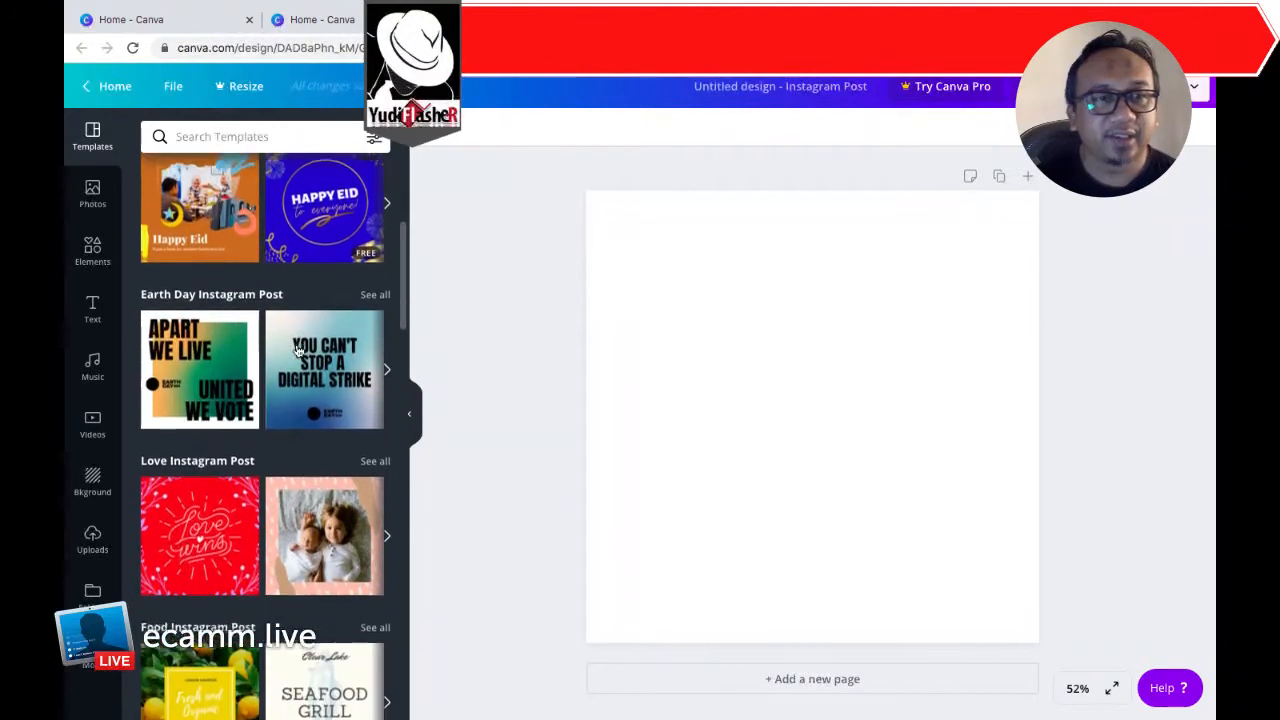
scroll(296, 350, up, 1)
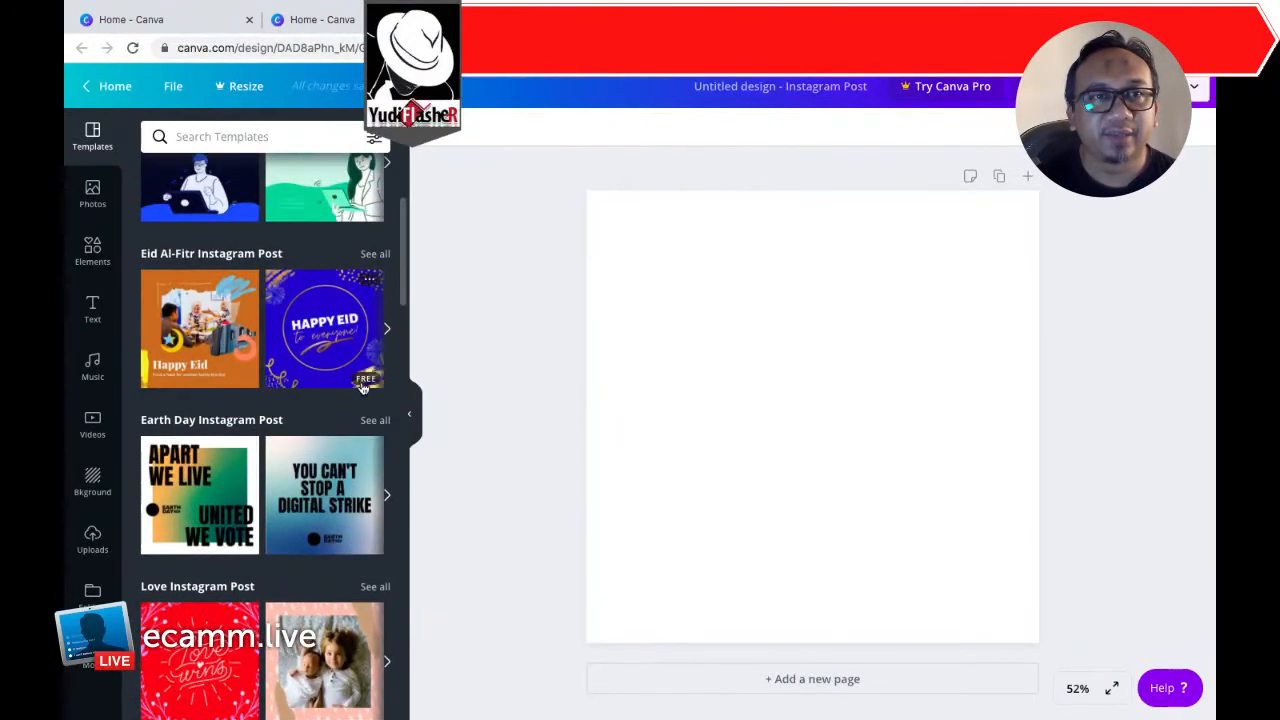
scroll(320, 350, up, 1)
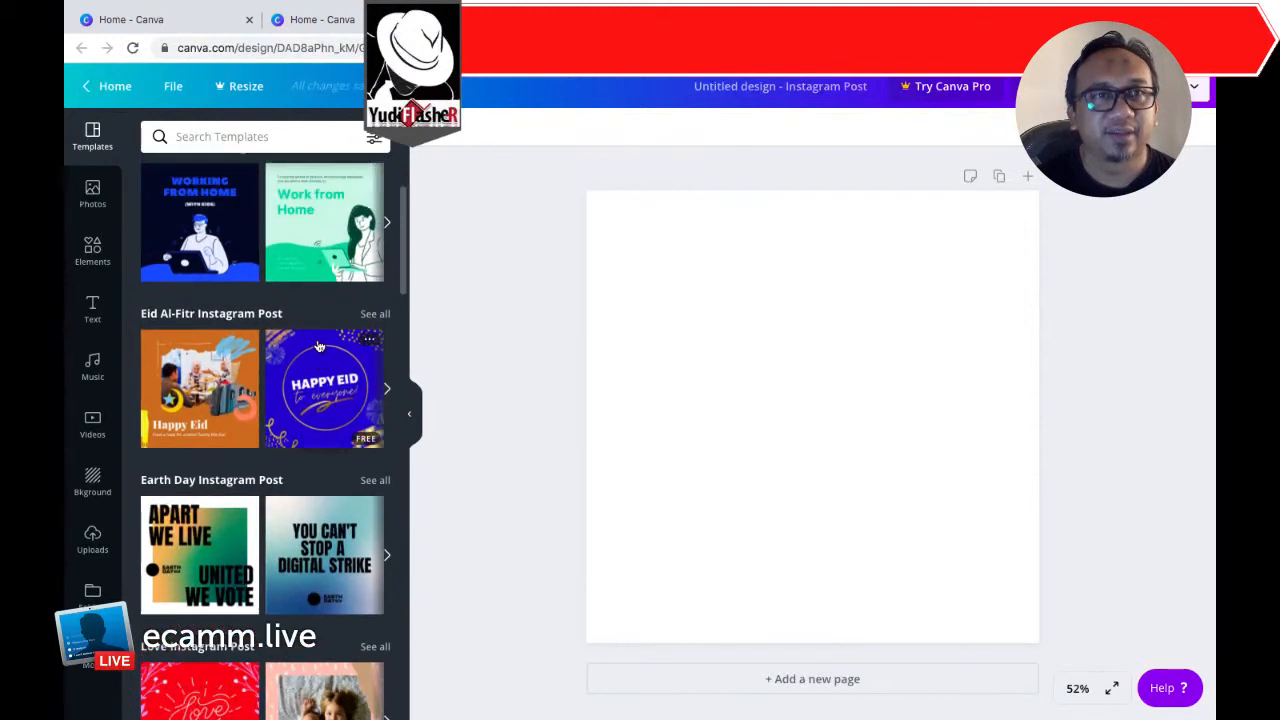
scroll(318, 346, up, 1)
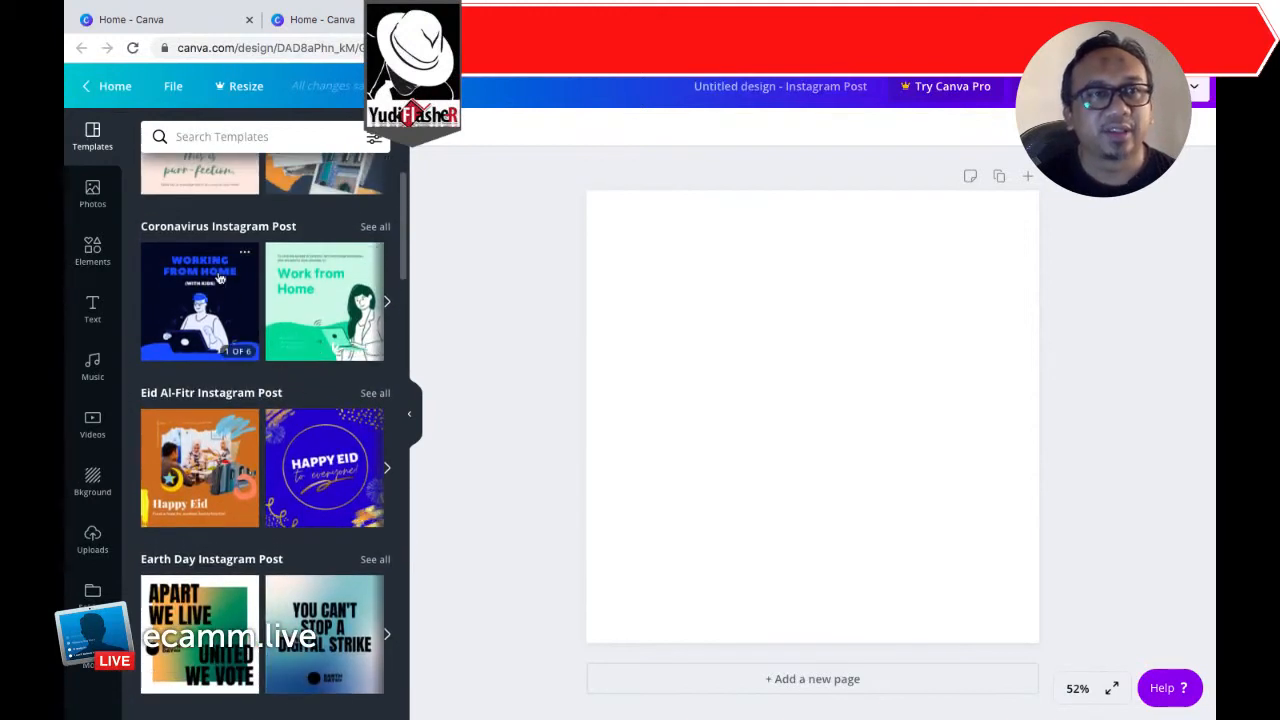
click(221, 136)
text(eid)
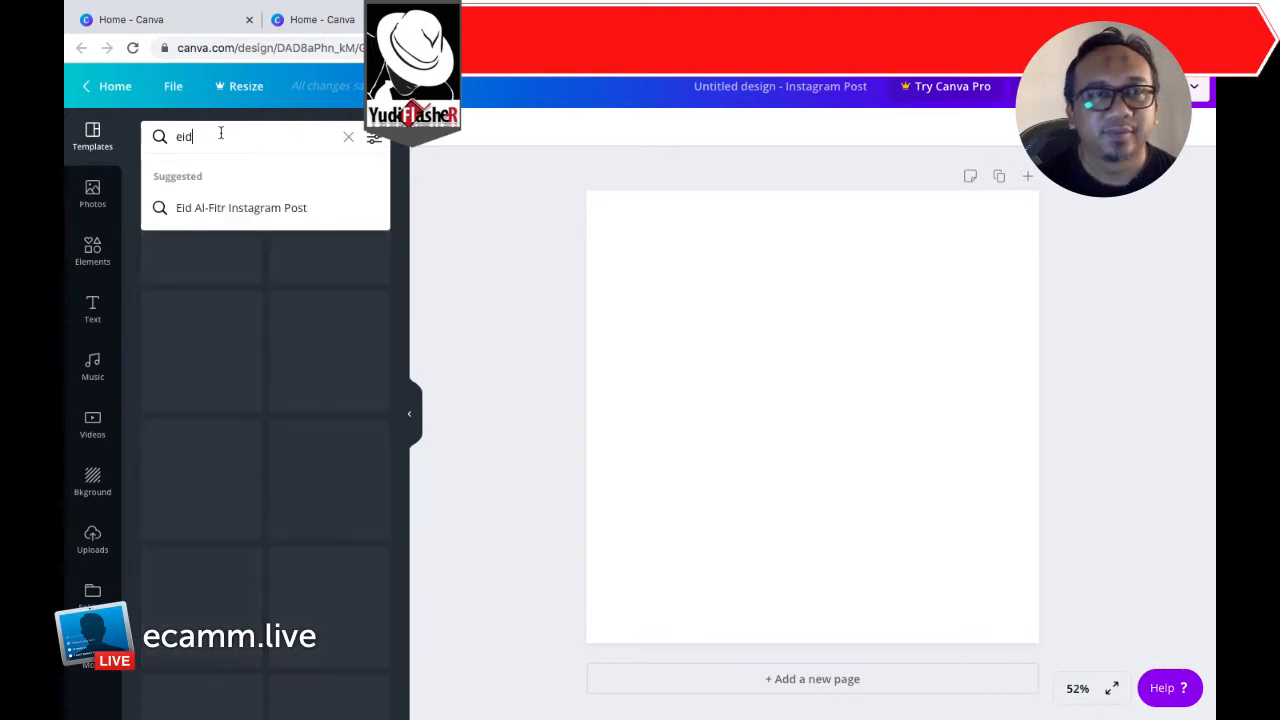
click(208, 208)
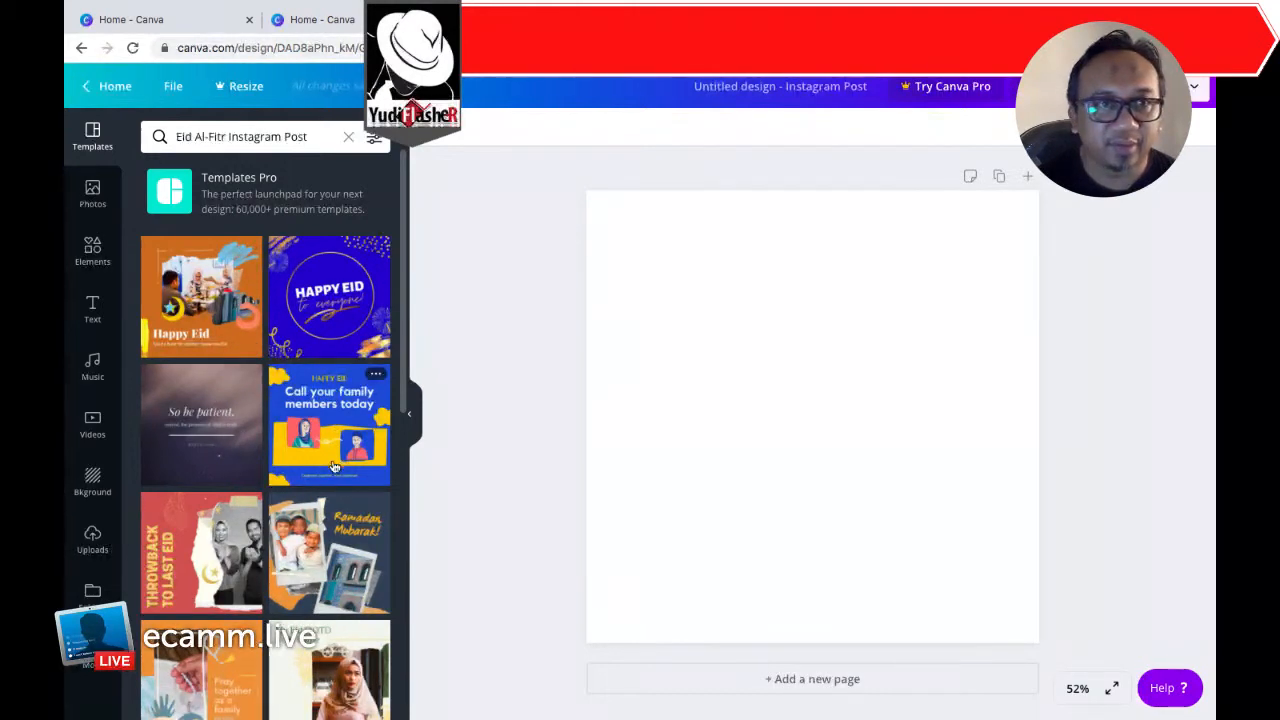
Step: Apply the dark red "Have a Blessed Eid!" crescent moon template from the Eid Al-Fitr results and reload the design page
scroll(185, 566, down, 1)
scroll(185, 566, down, 3)
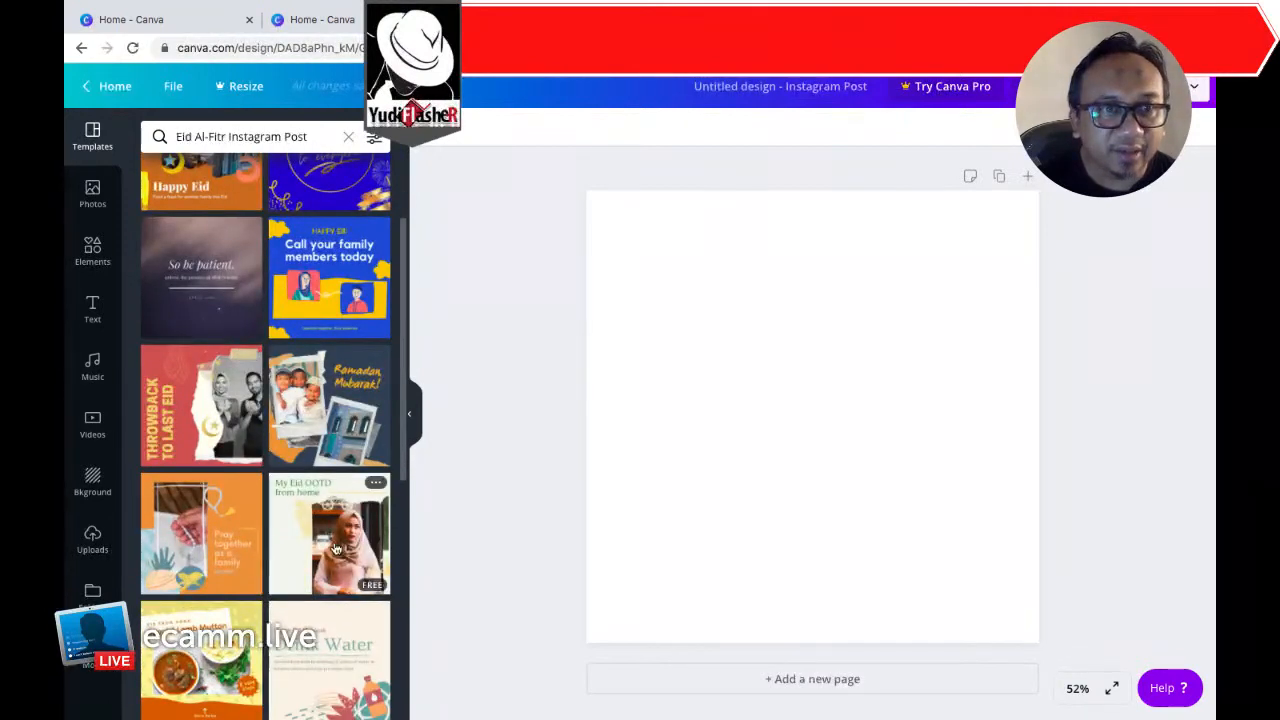
scroll(325, 600, down, 3)
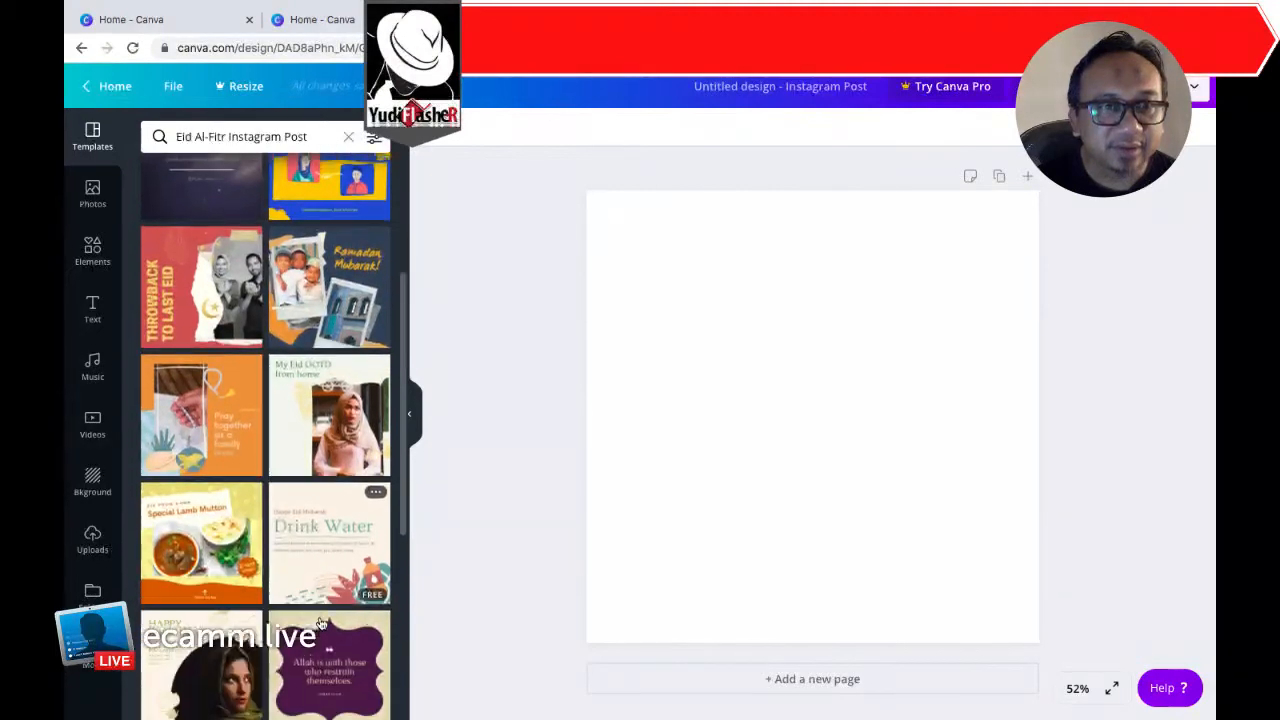
scroll(320, 622, down, 2)
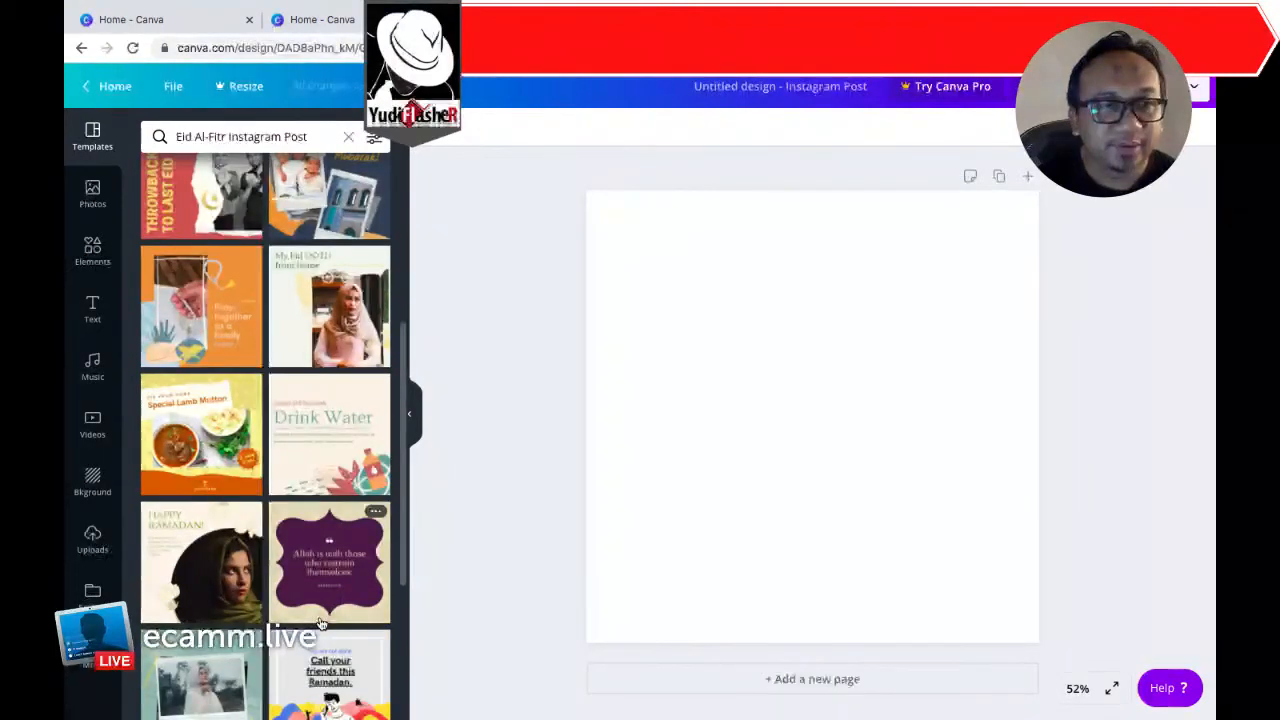
scroll(320, 622, down, 2)
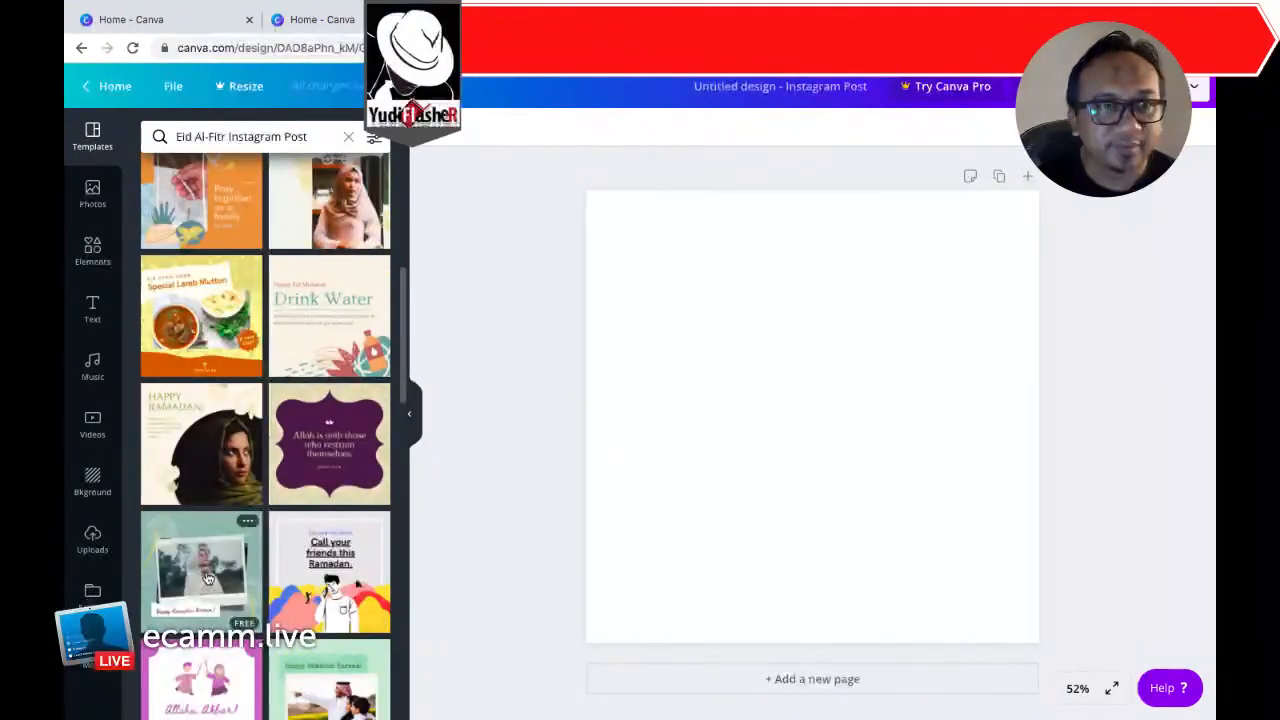
scroll(209, 575, down, 4)
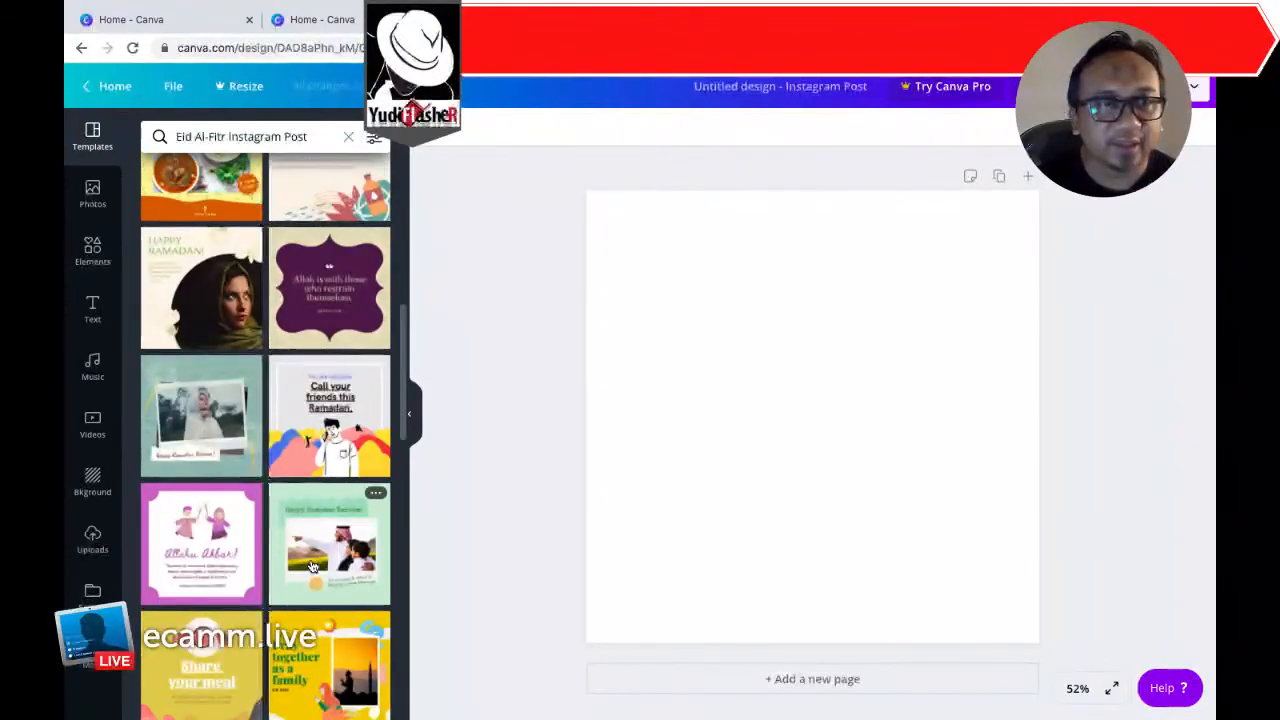
scroll(312, 566, down, 3)
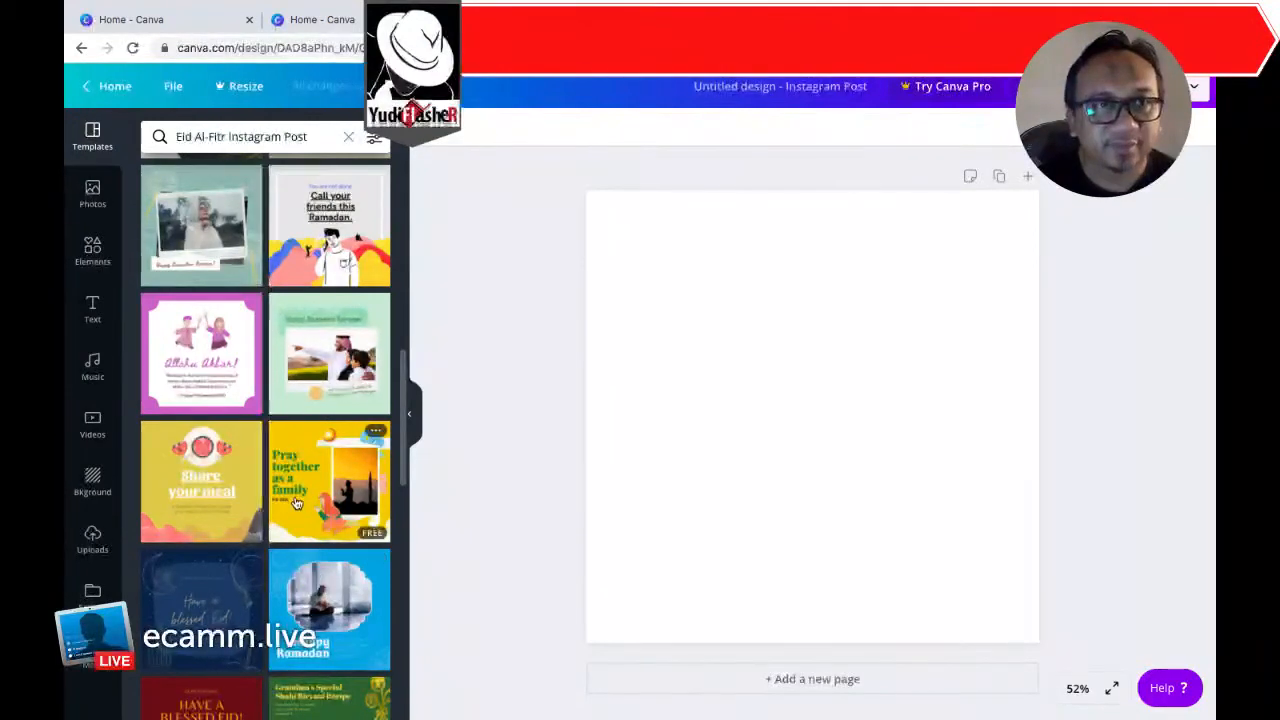
scroll(296, 502, down, 3)
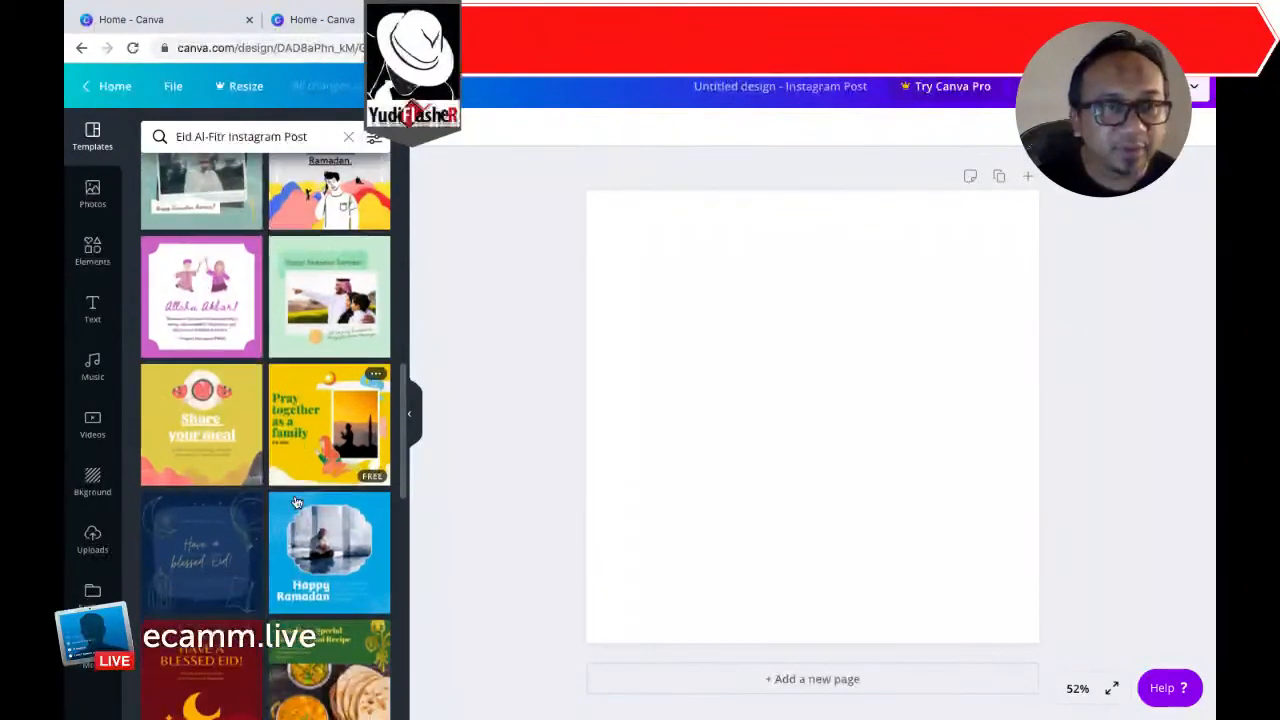
scroll(296, 502, down, 1)
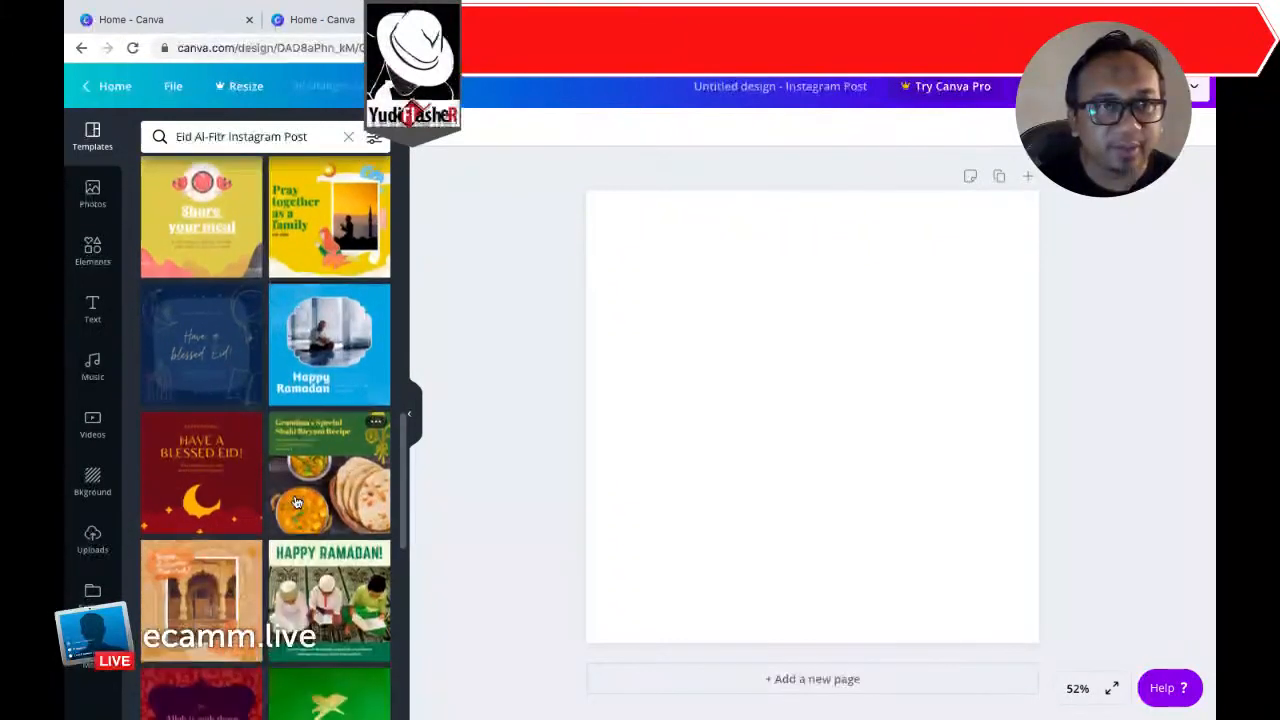
click(178, 467)
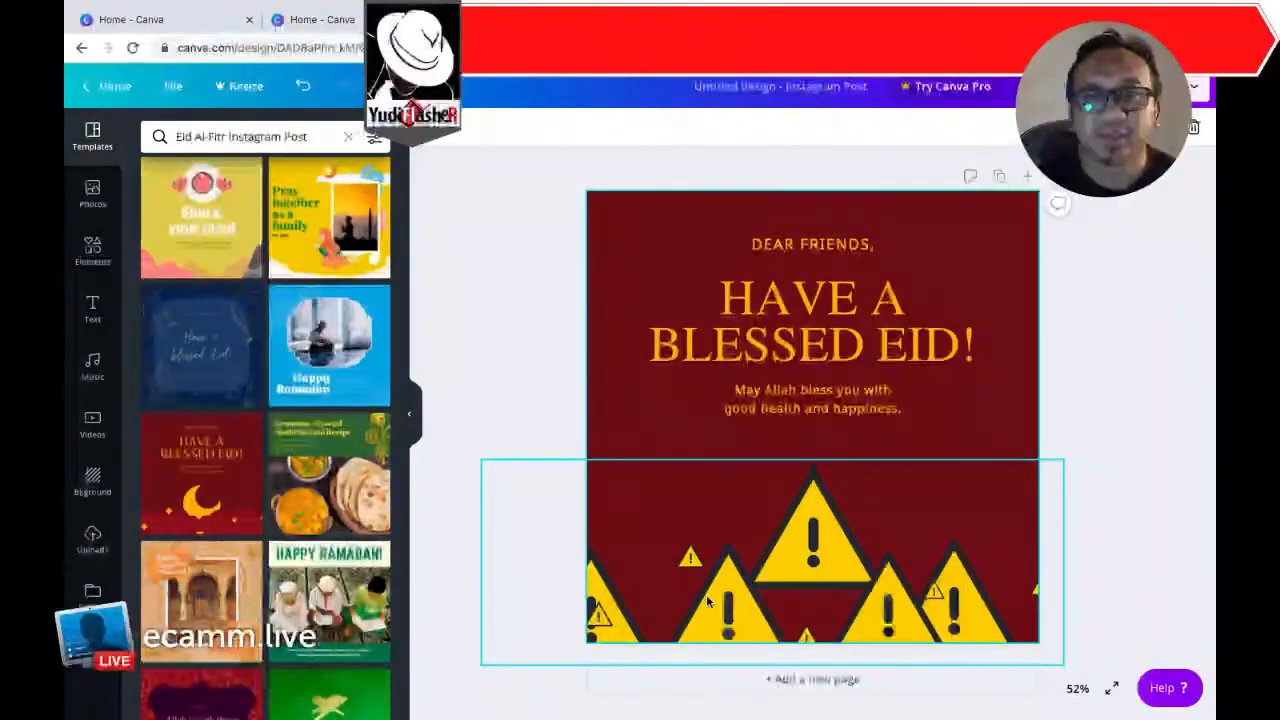
click(815, 547)
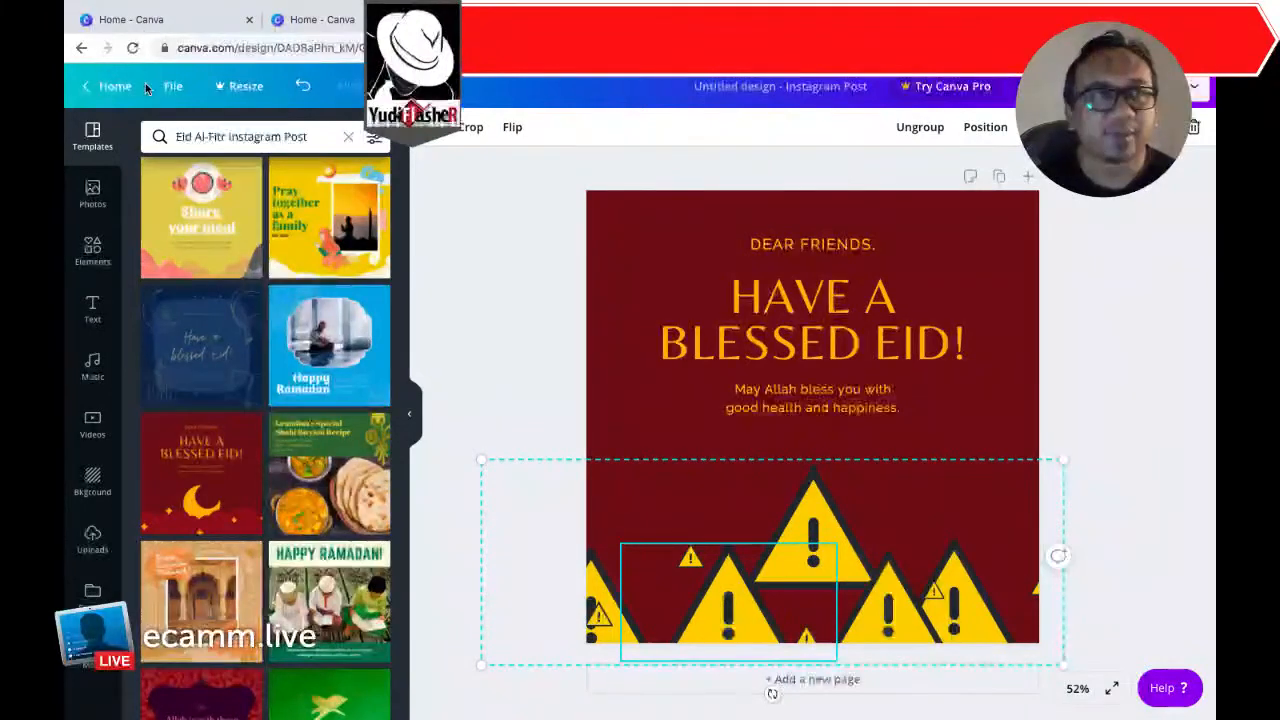
click(131, 49)
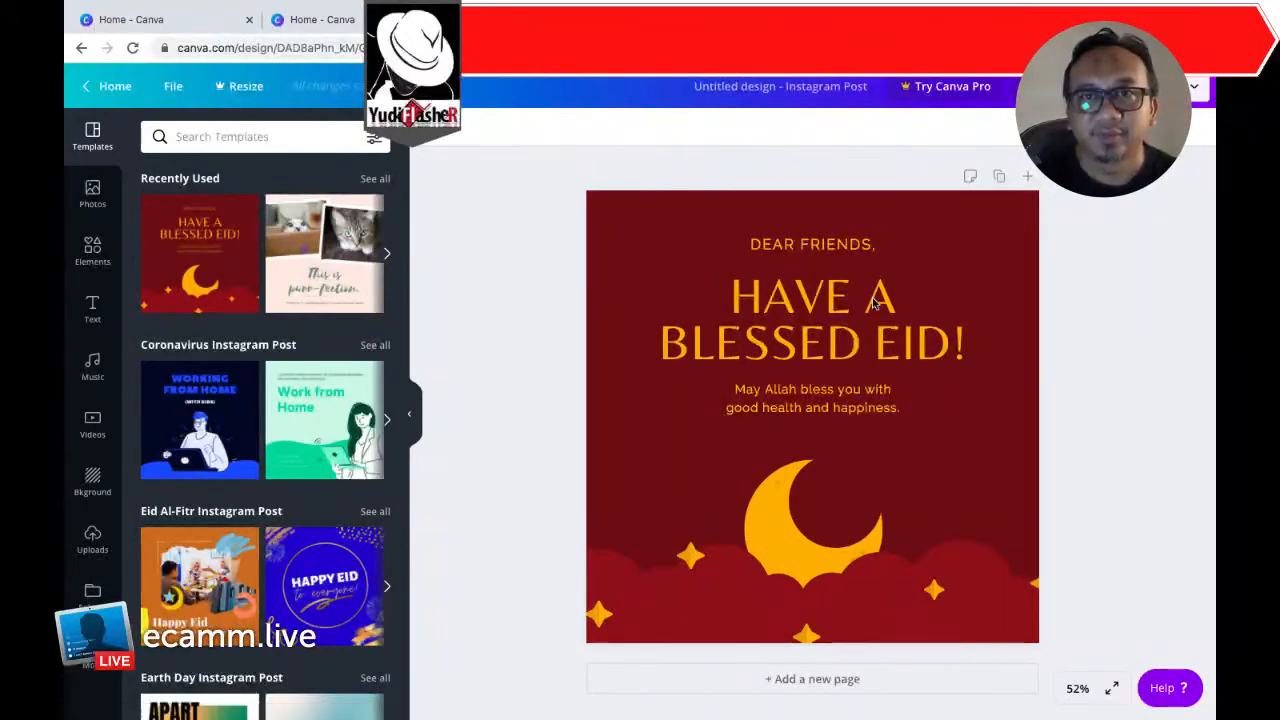
Step: Ungroup the greeting text block and check that each of its three text lines can be selected separately
click(809, 247)
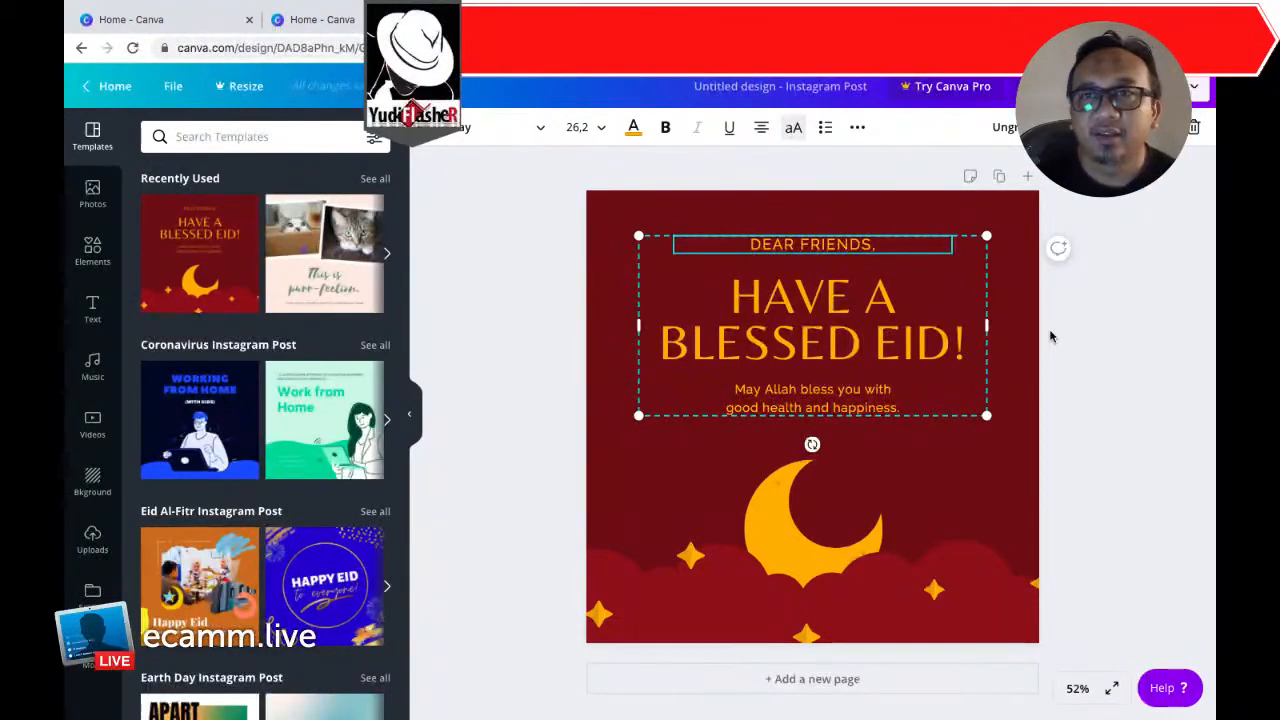
click(832, 330)
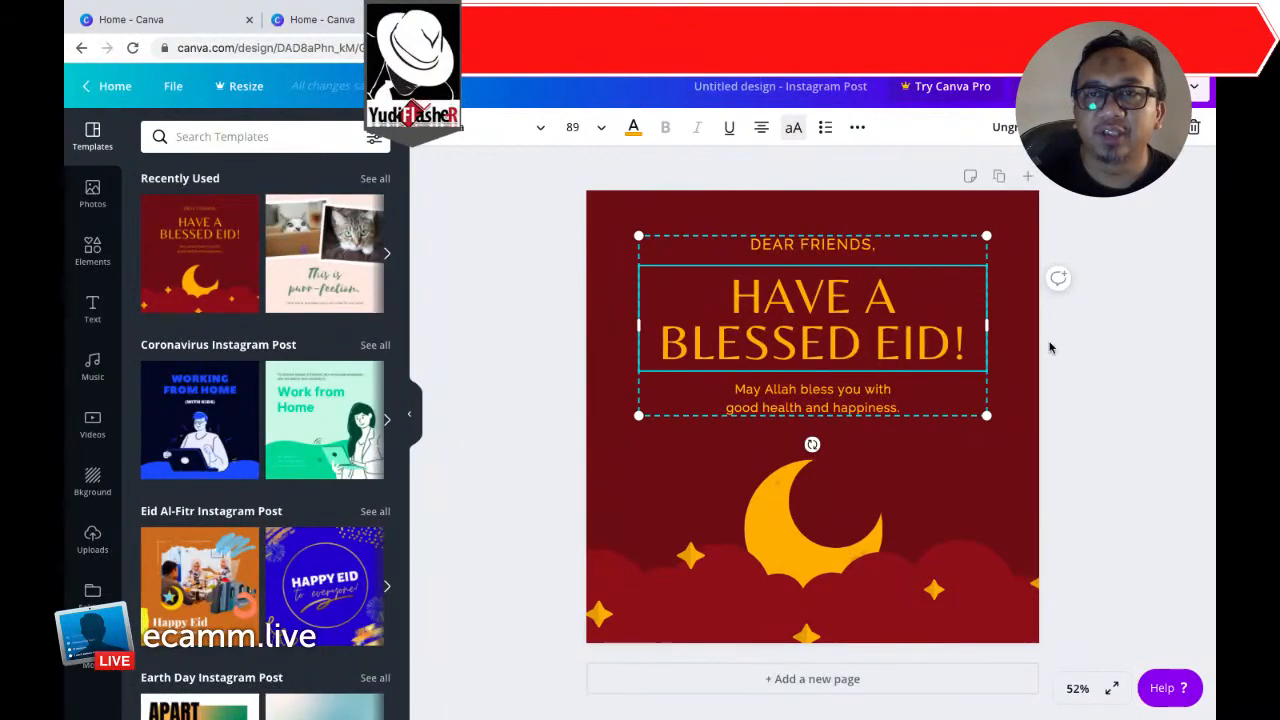
right_click(818, 297)
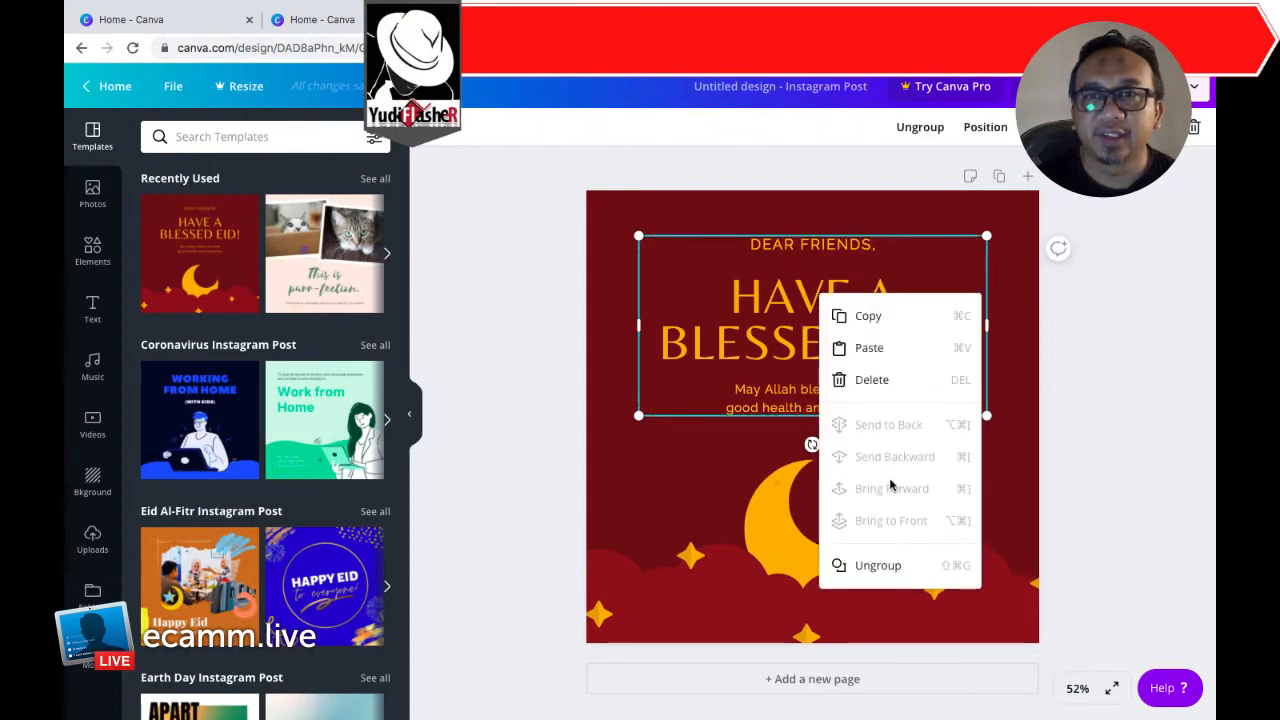
click(873, 567)
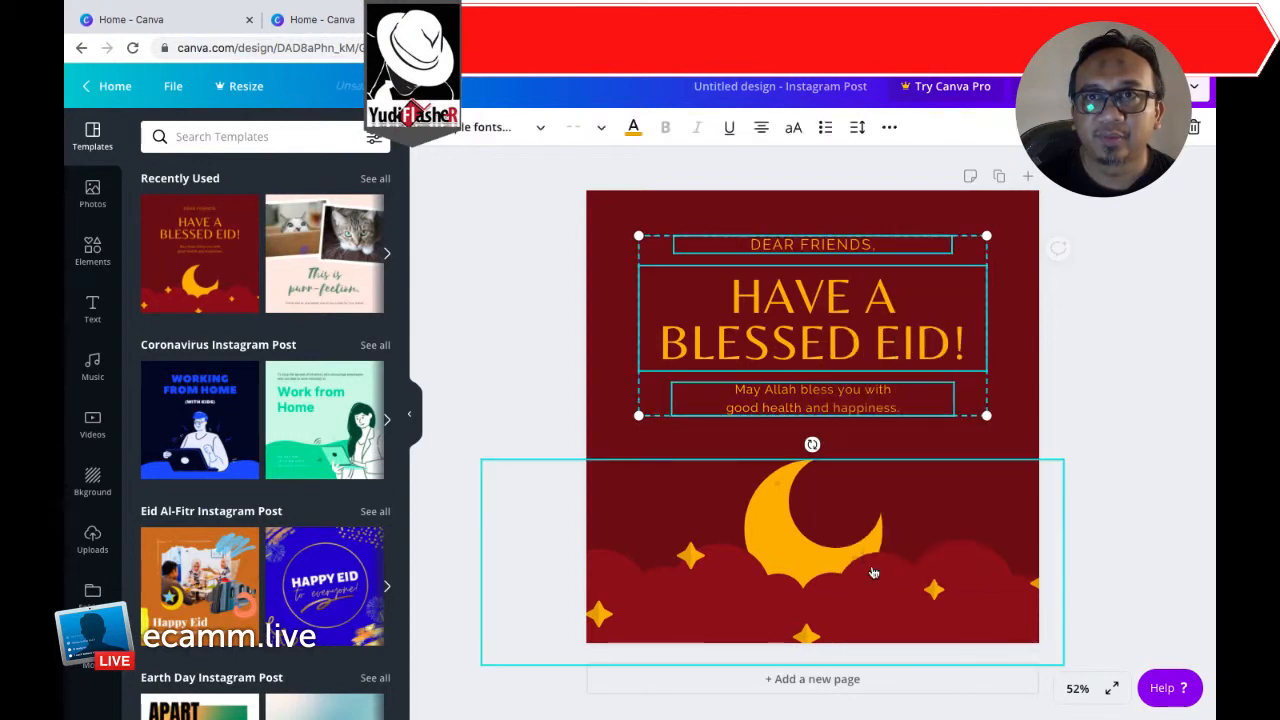
click(1043, 374)
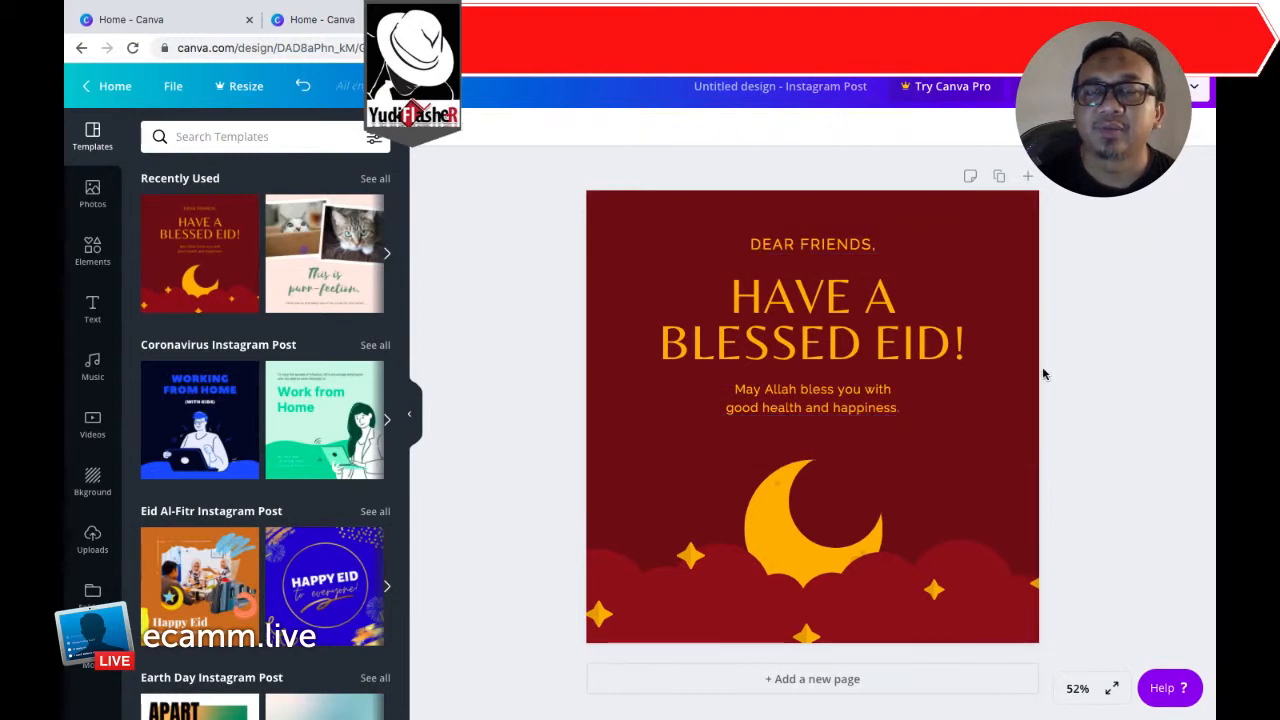
click(812, 249)
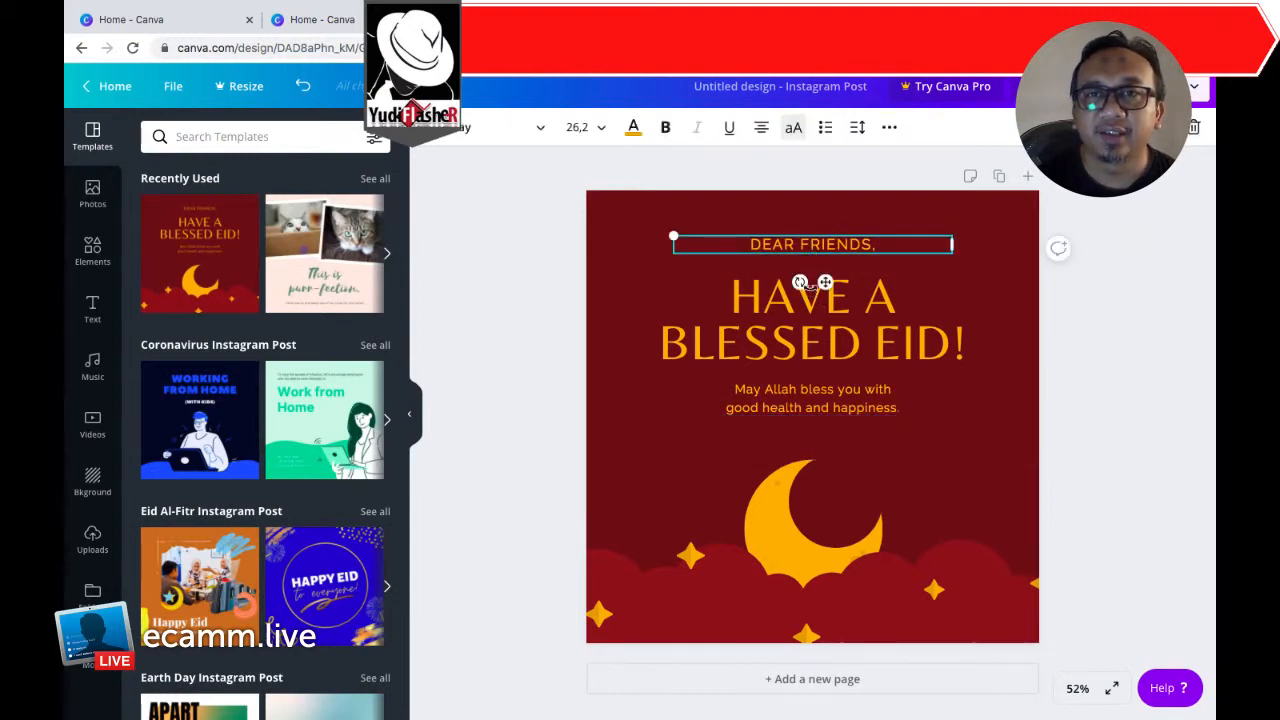
click(808, 340)
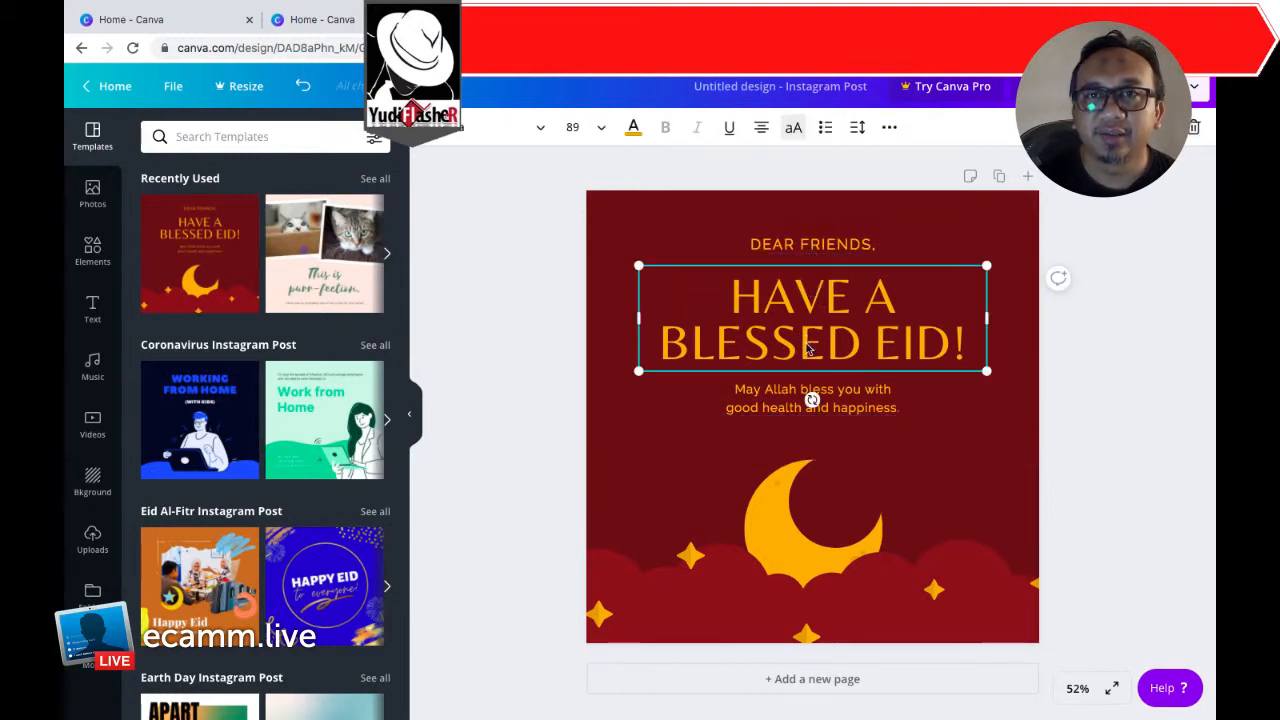
click(811, 399)
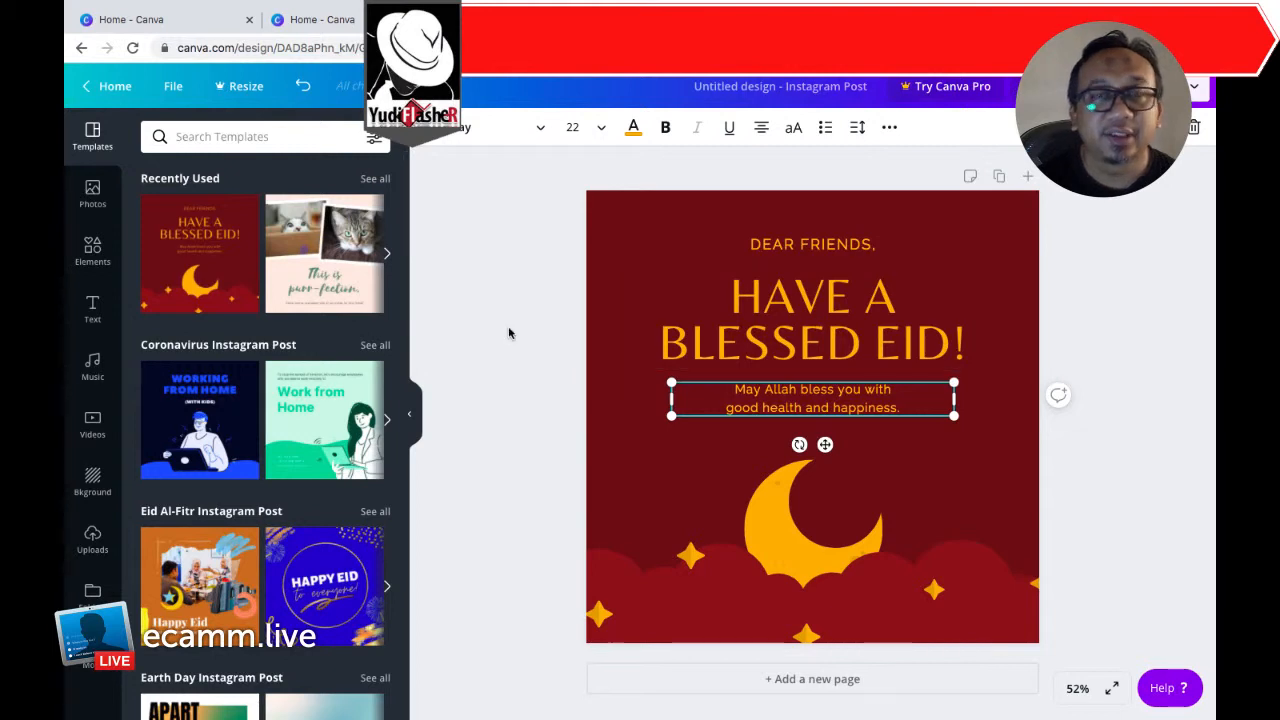
Step: Add the "A Gift just for you" font combination to the page and shift it slightly up over the greeting
click(92, 310)
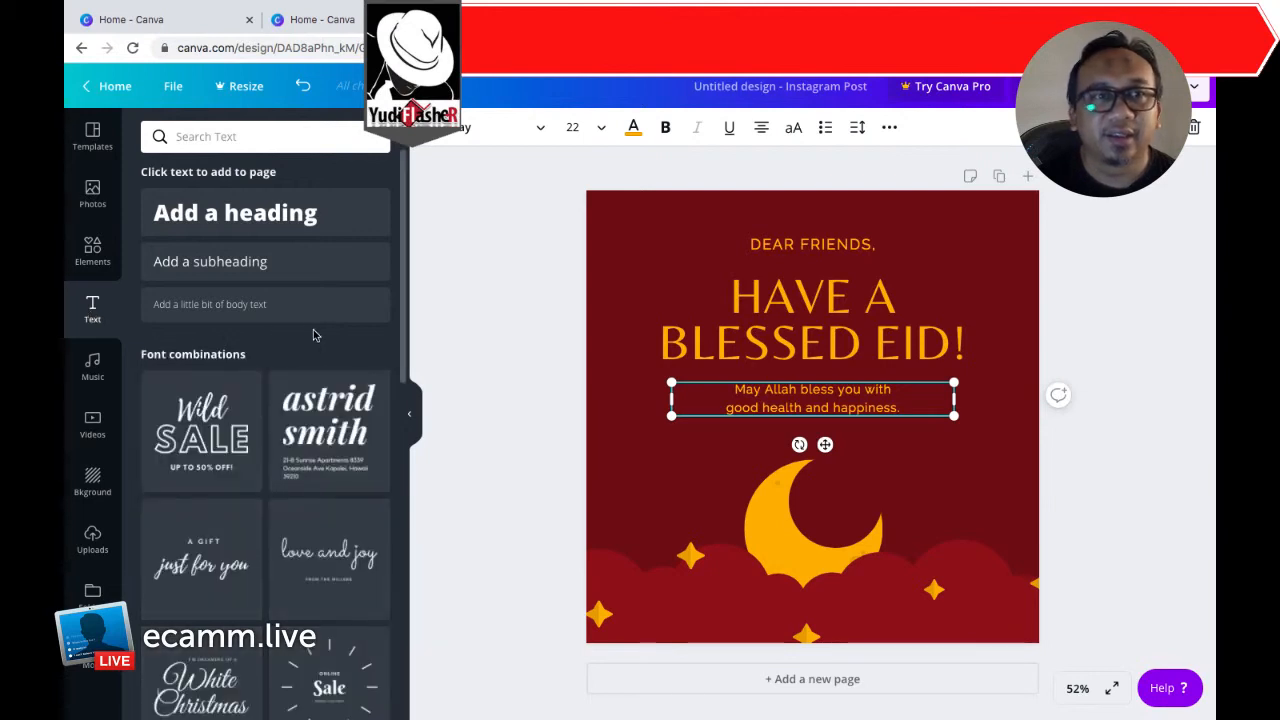
scroll(313, 335, down, 2)
scroll(305, 443, down, 1)
scroll(305, 443, down, 1)
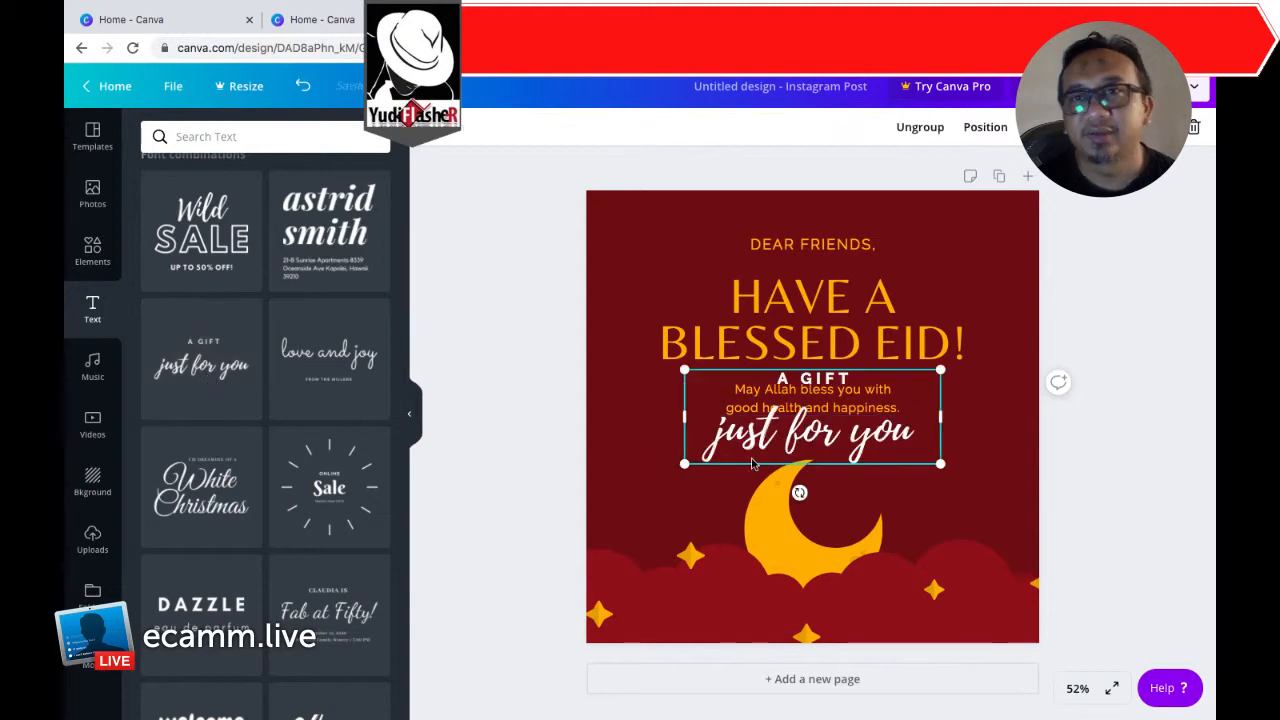
drag(790, 440, 779, 432)
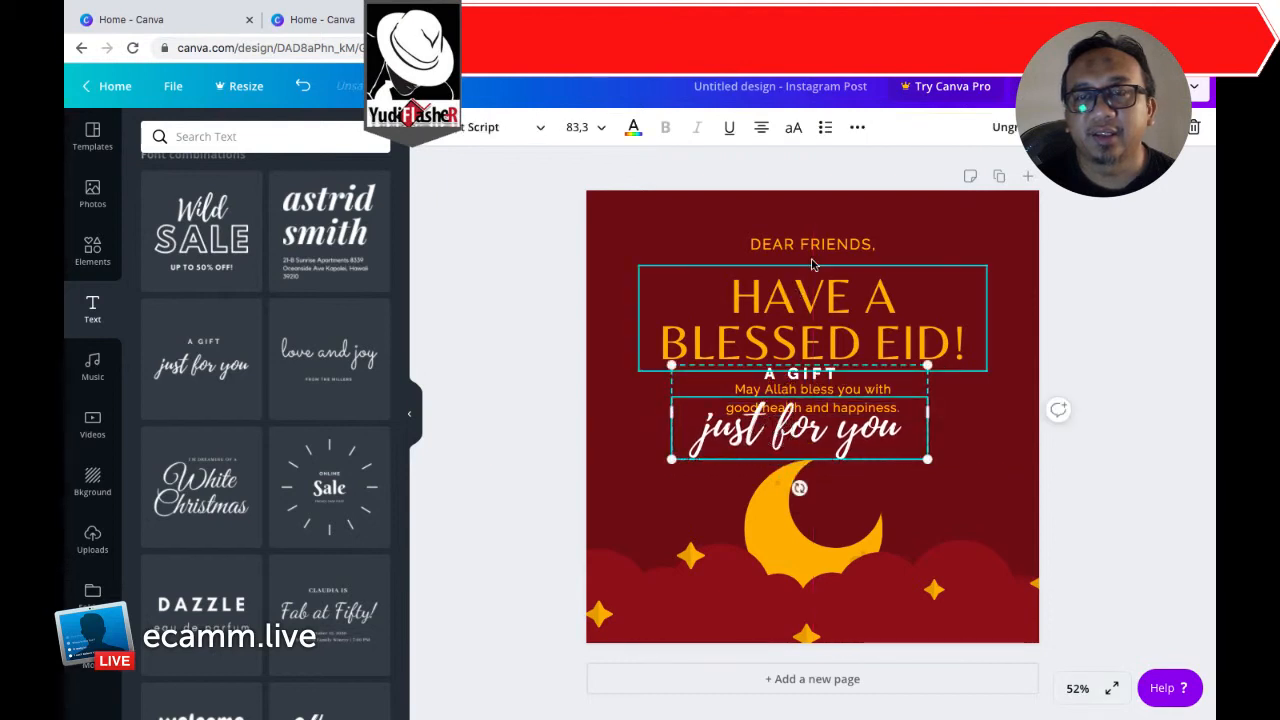
Step: Delete the "DEAR FRIENDS," line and the "HAVE A BLESSED EID!" heading from the design
click(816, 246)
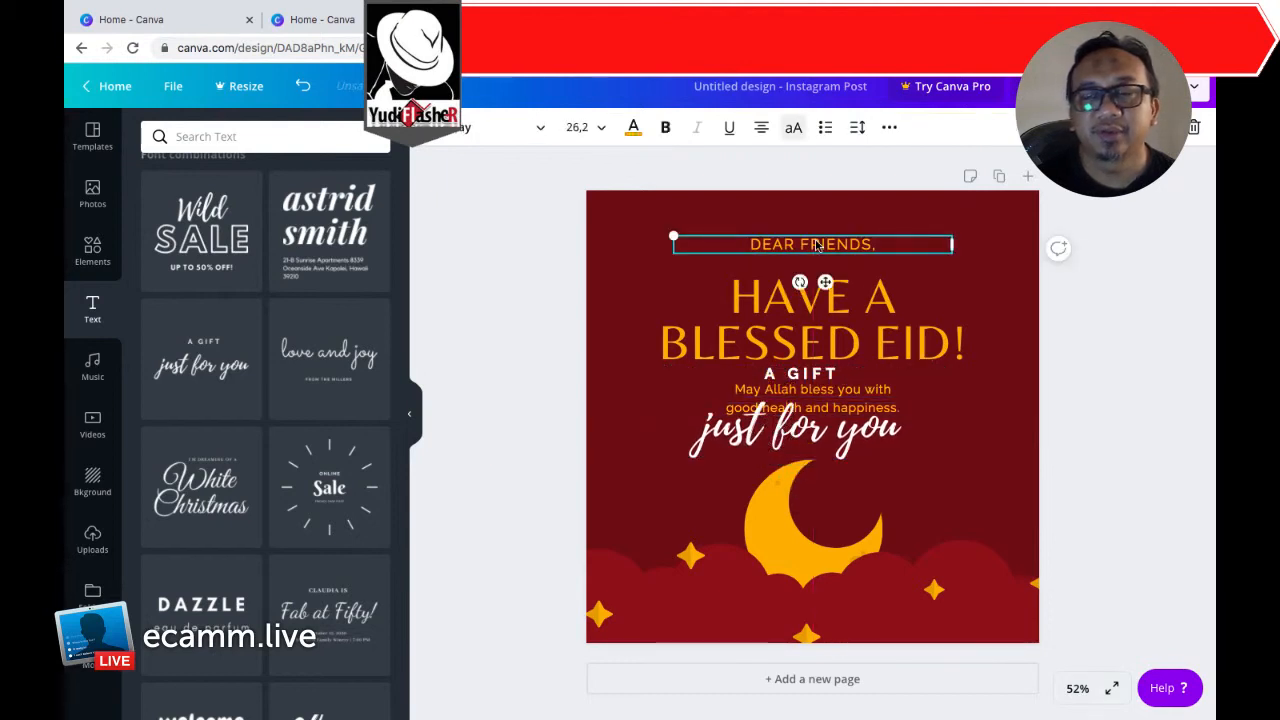
key(Delete)
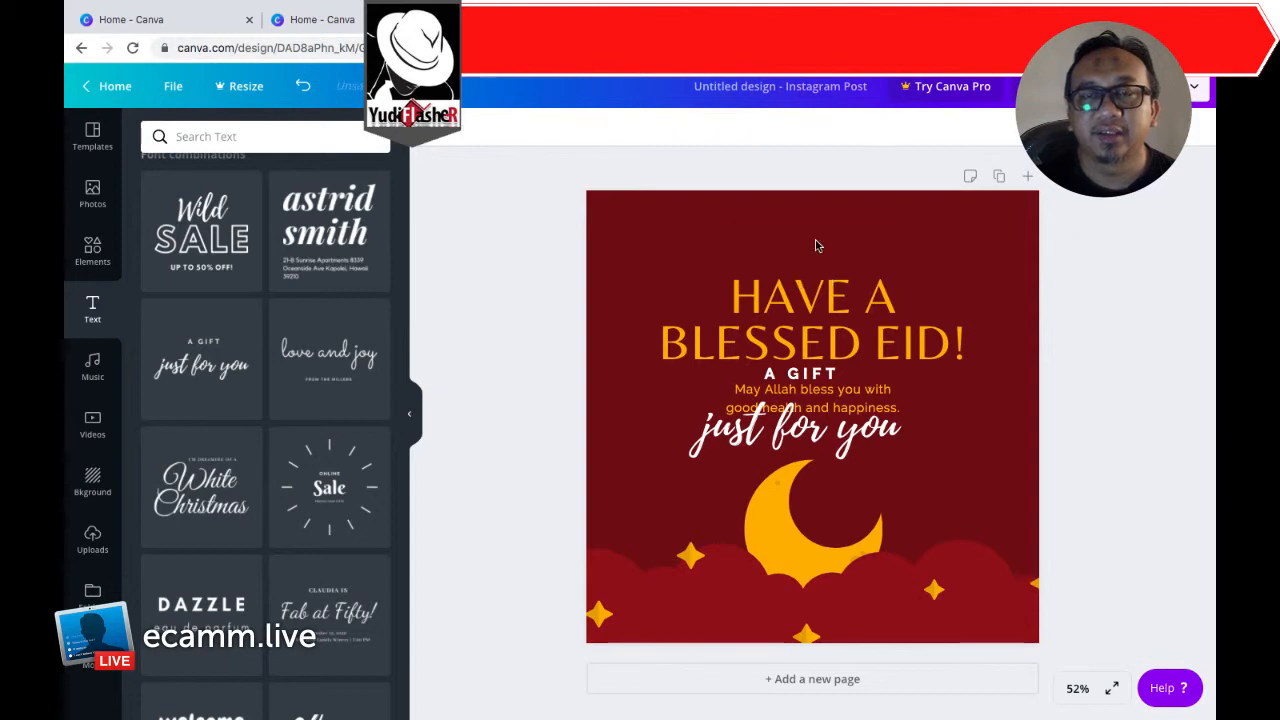
click(795, 328)
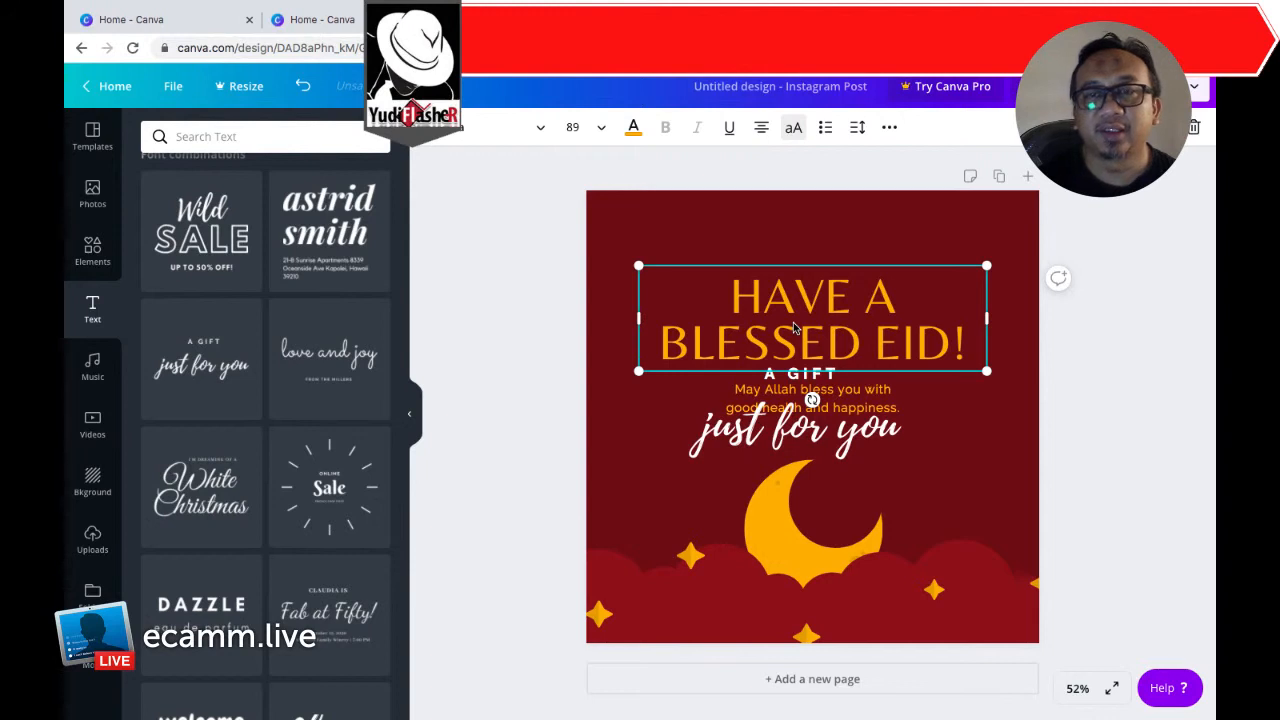
key(Delete)
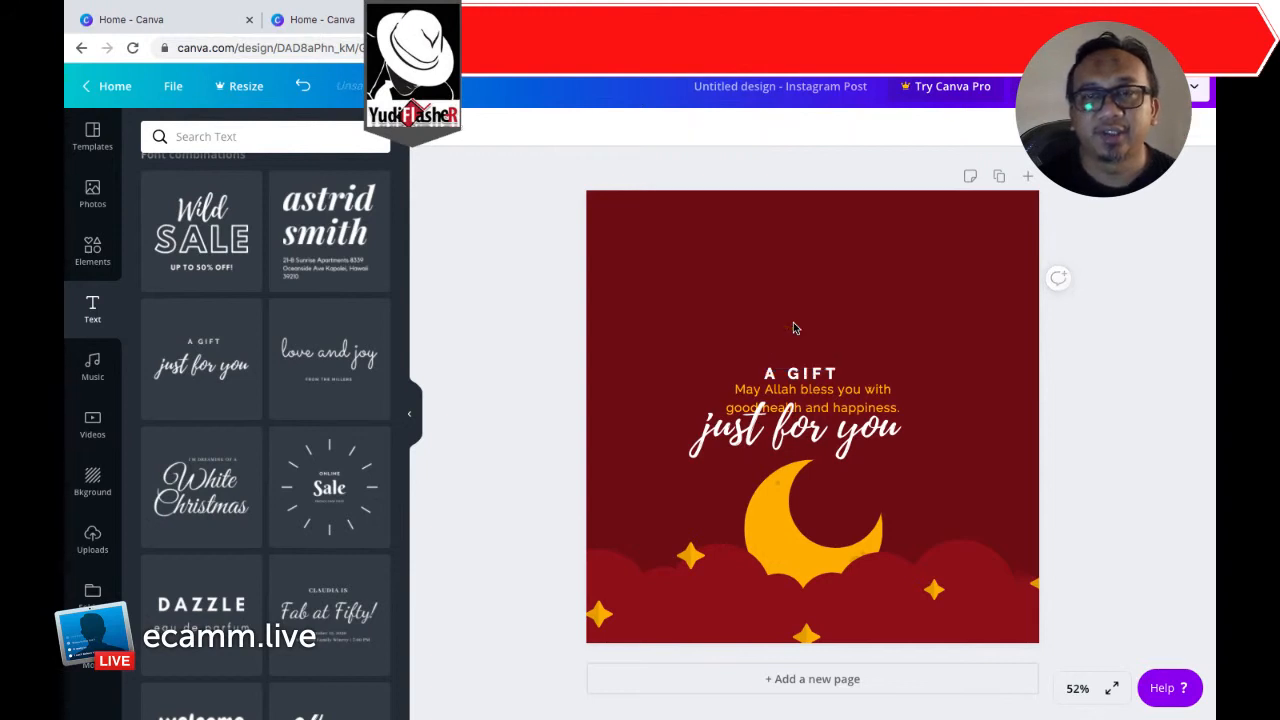
Step: Move the "A Gift just for you" group above the blessing text, enlarge it to script size 118 and centre it horizontally
click(789, 412)
click(787, 432)
drag(787, 432, 785, 328)
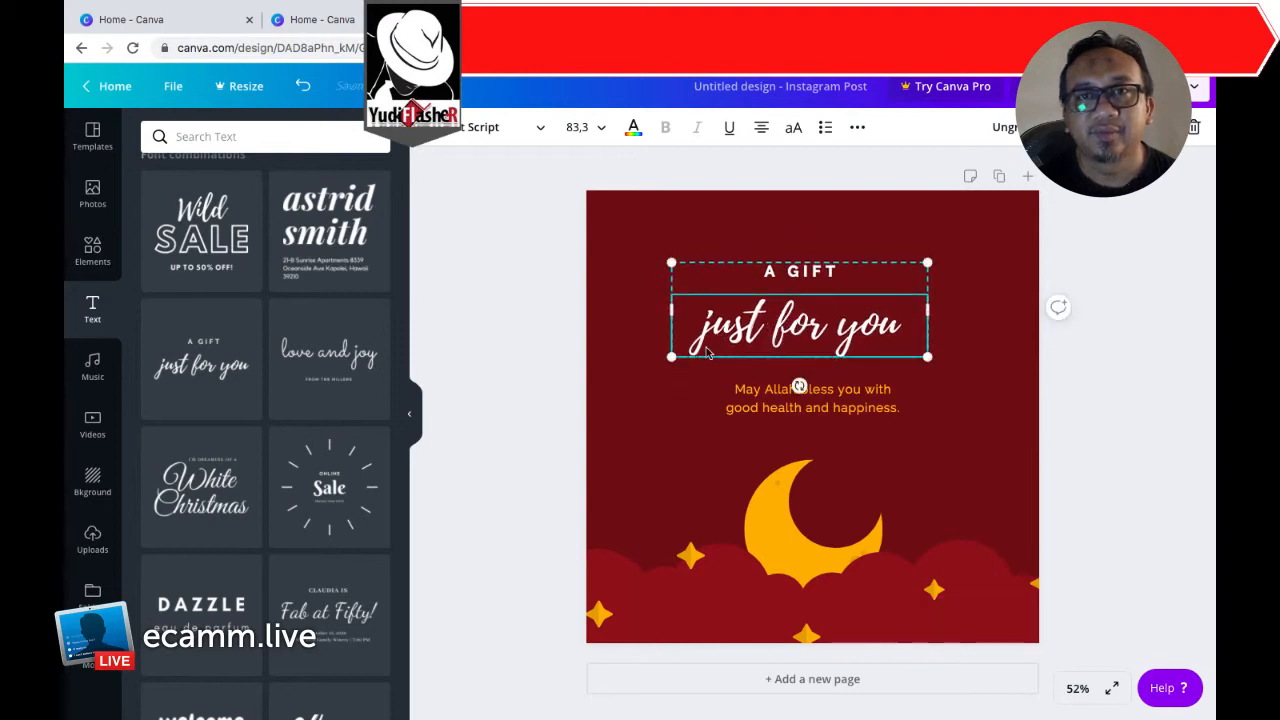
click(669, 358)
drag(669, 358, 629, 403)
drag(928, 376, 891, 356)
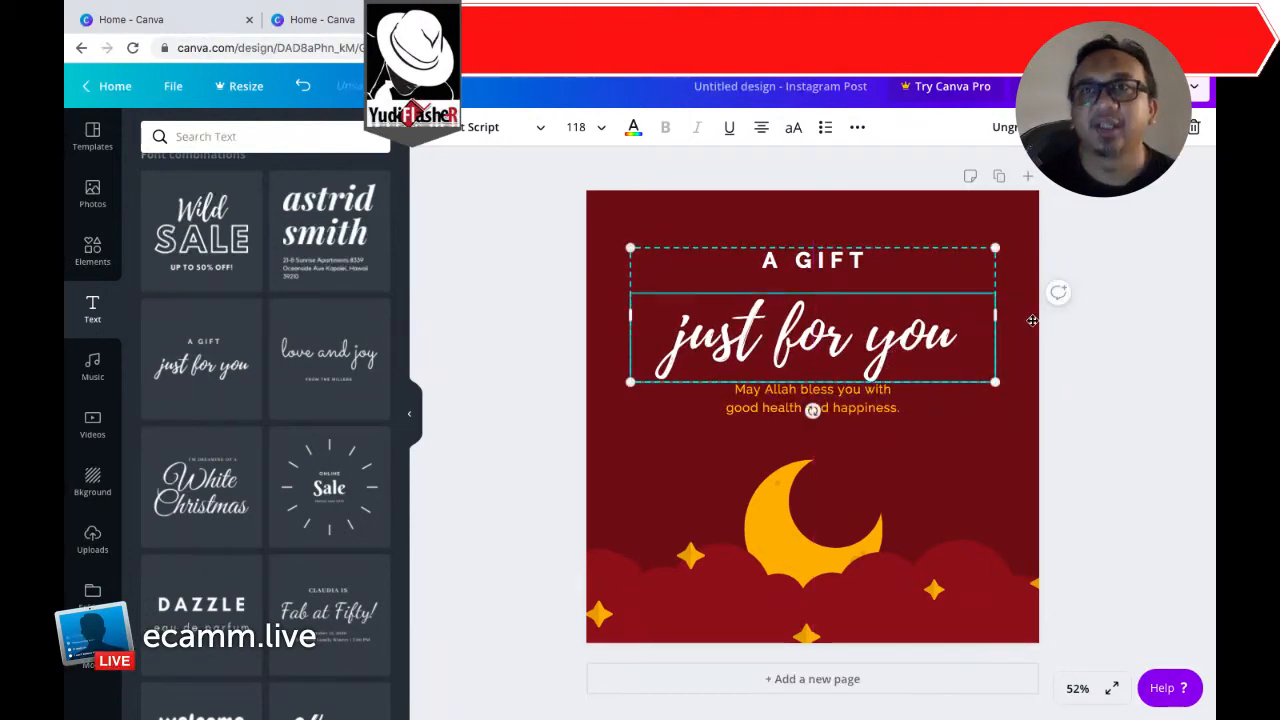
click(1094, 332)
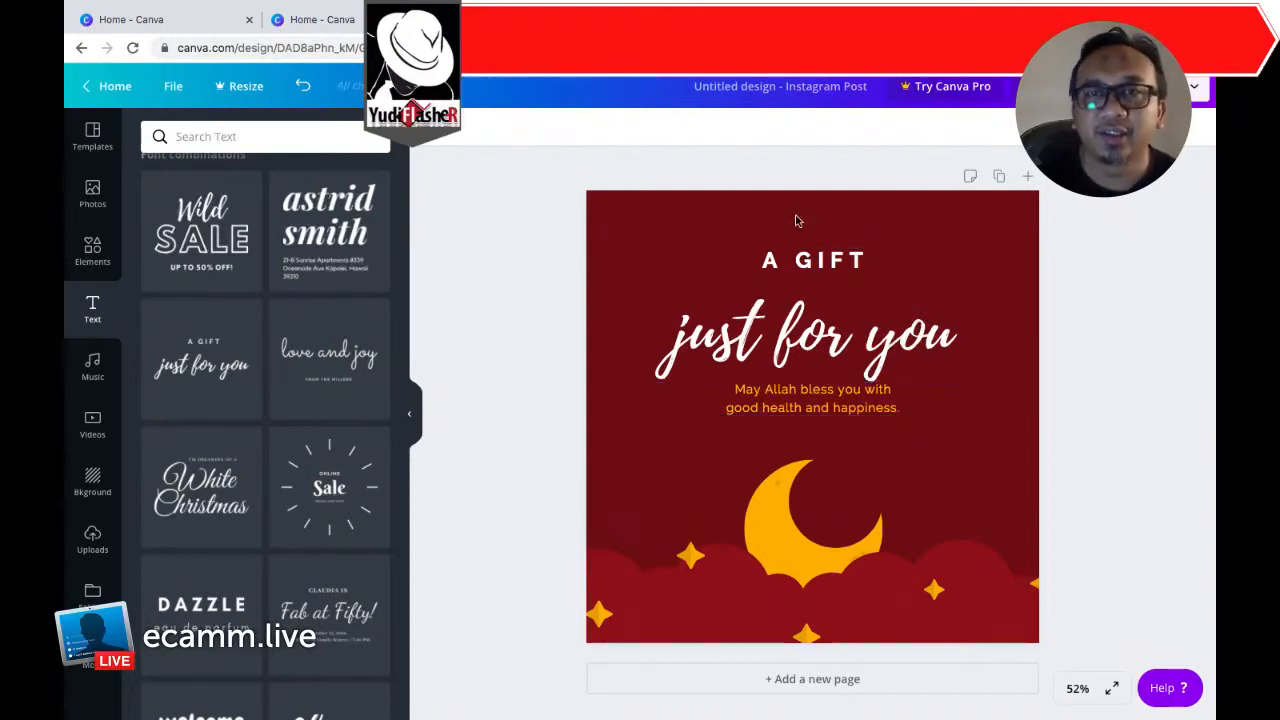
Step: Replace the "A GIFT" line with "KAMI SEKELUARGA"
click(832, 264)
double_click(832, 264)
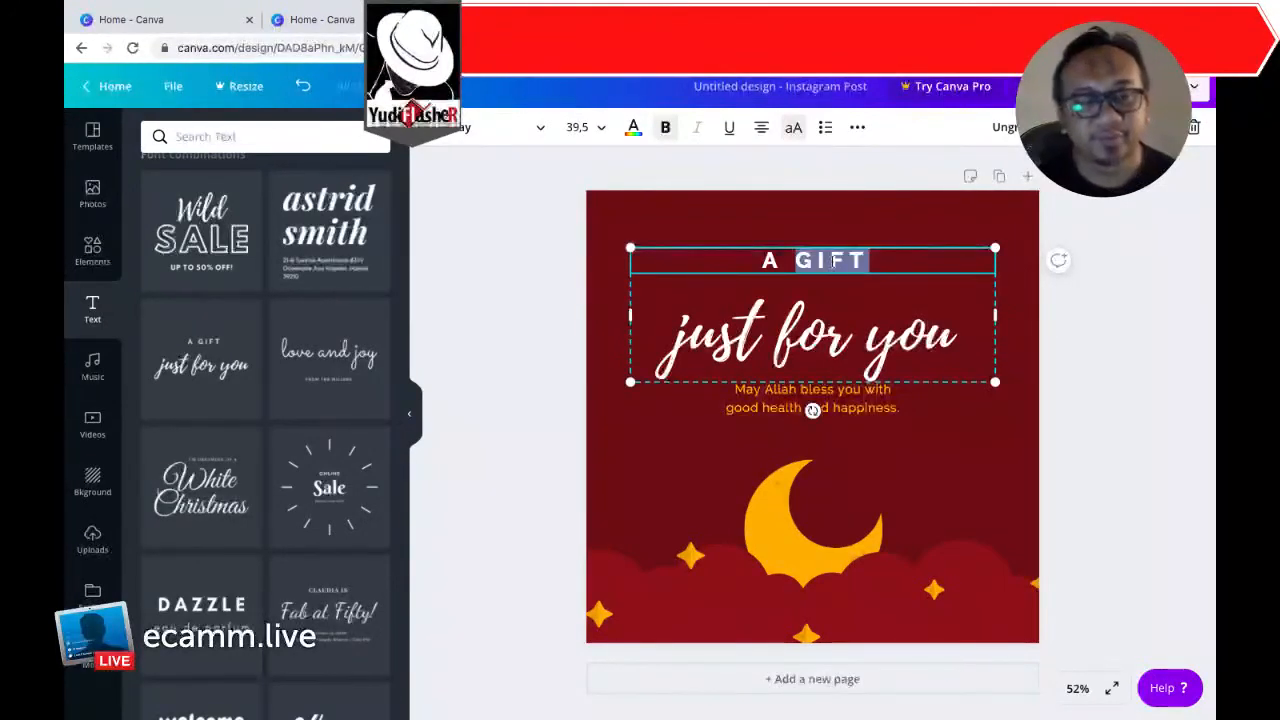
triple_click(832, 262)
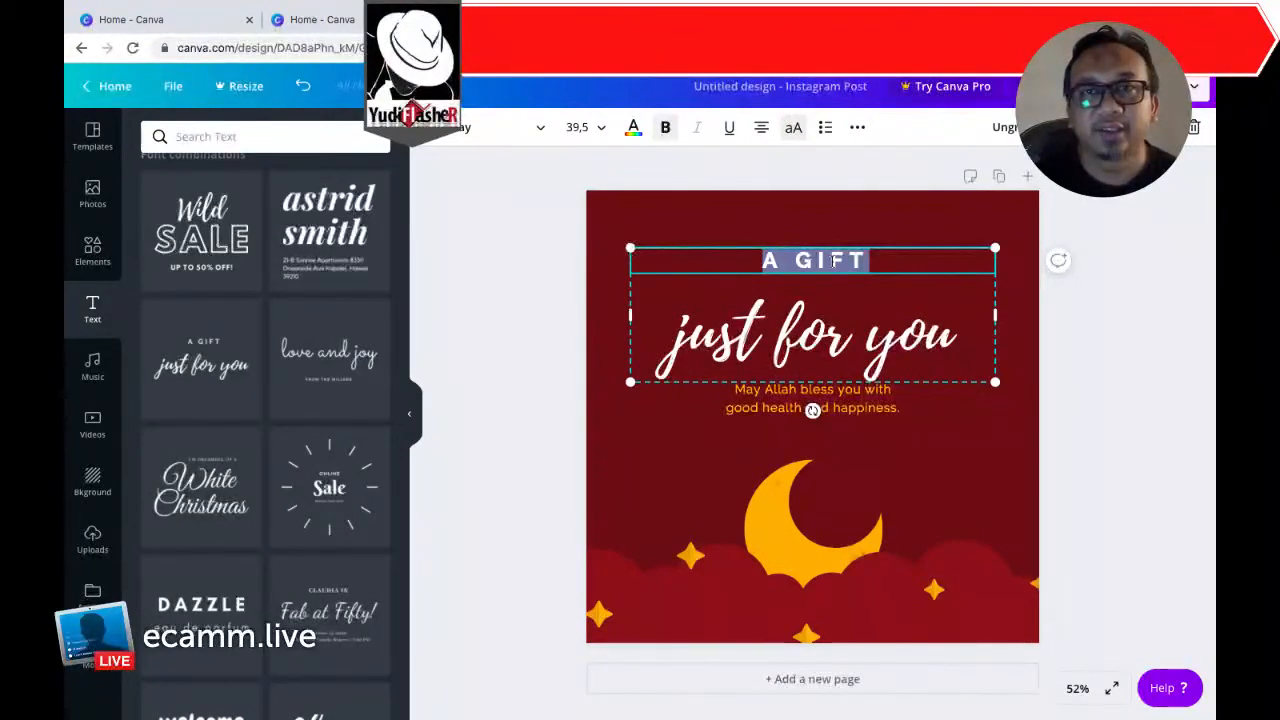
text(KAMI SEKELUAR)
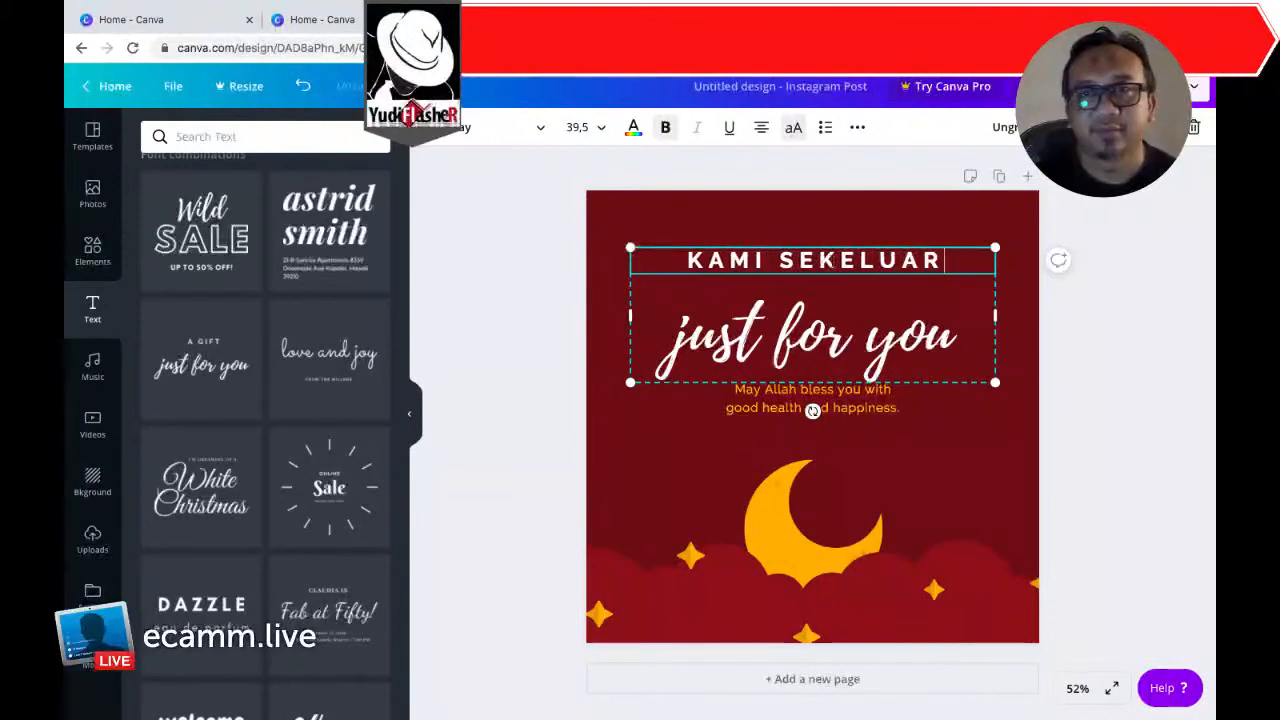
text(GA)
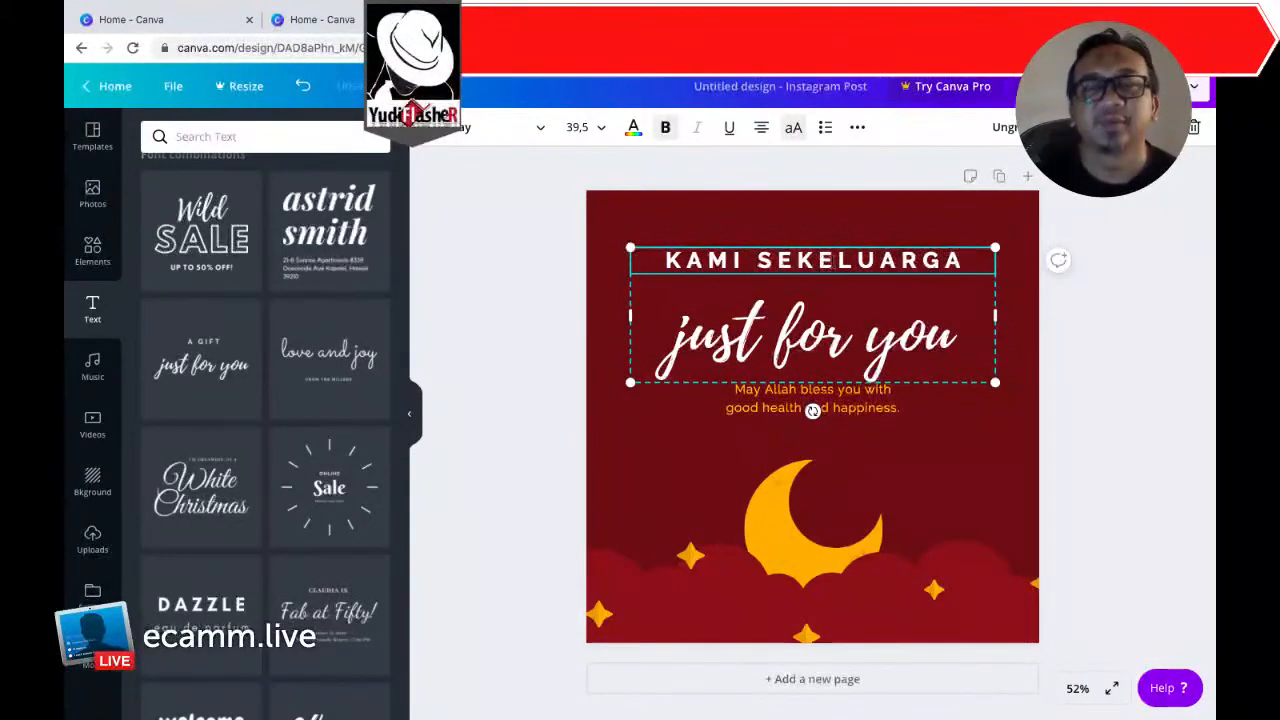
click(540, 270)
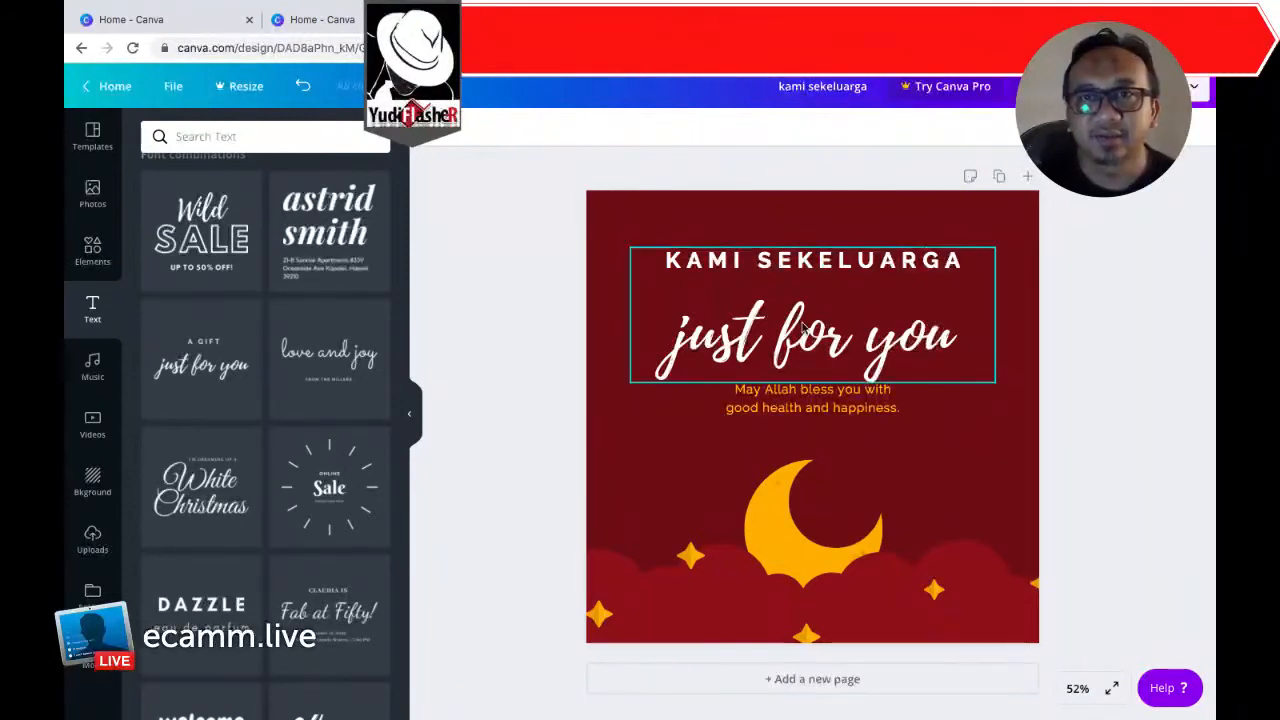
Step: Move the "May Allah bless you with good health and happiness." text slightly down, to the vertical centre of the page
click(746, 330)
click(798, 398)
drag(798, 398, 800, 418)
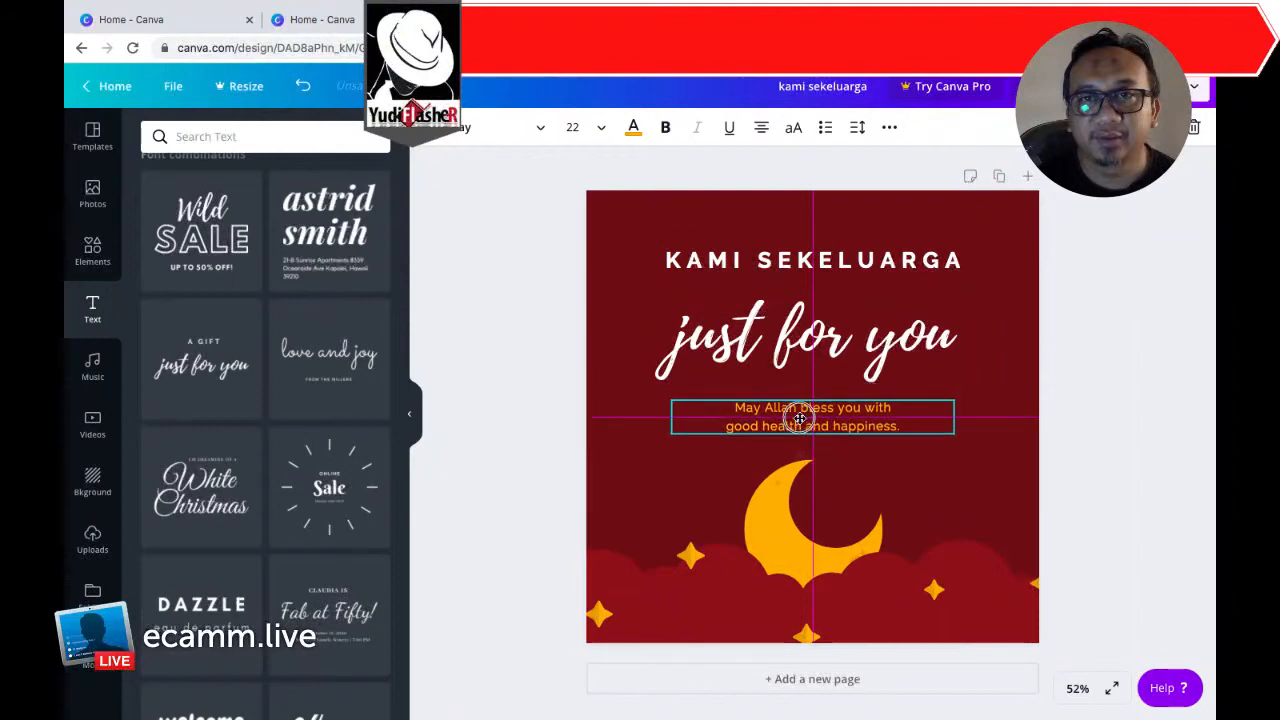
Step: Ungroup the "KAMI SEKELUARGA" and "just for you" text group
click(789, 341)
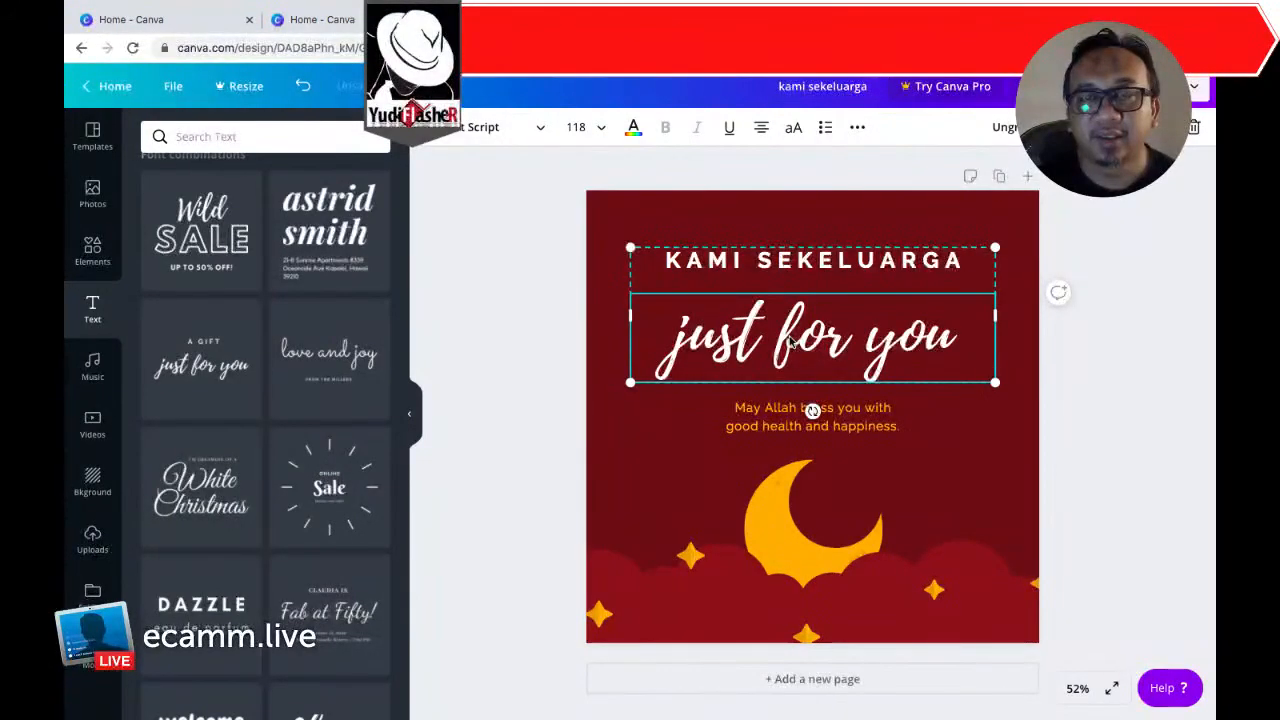
right_click(789, 341)
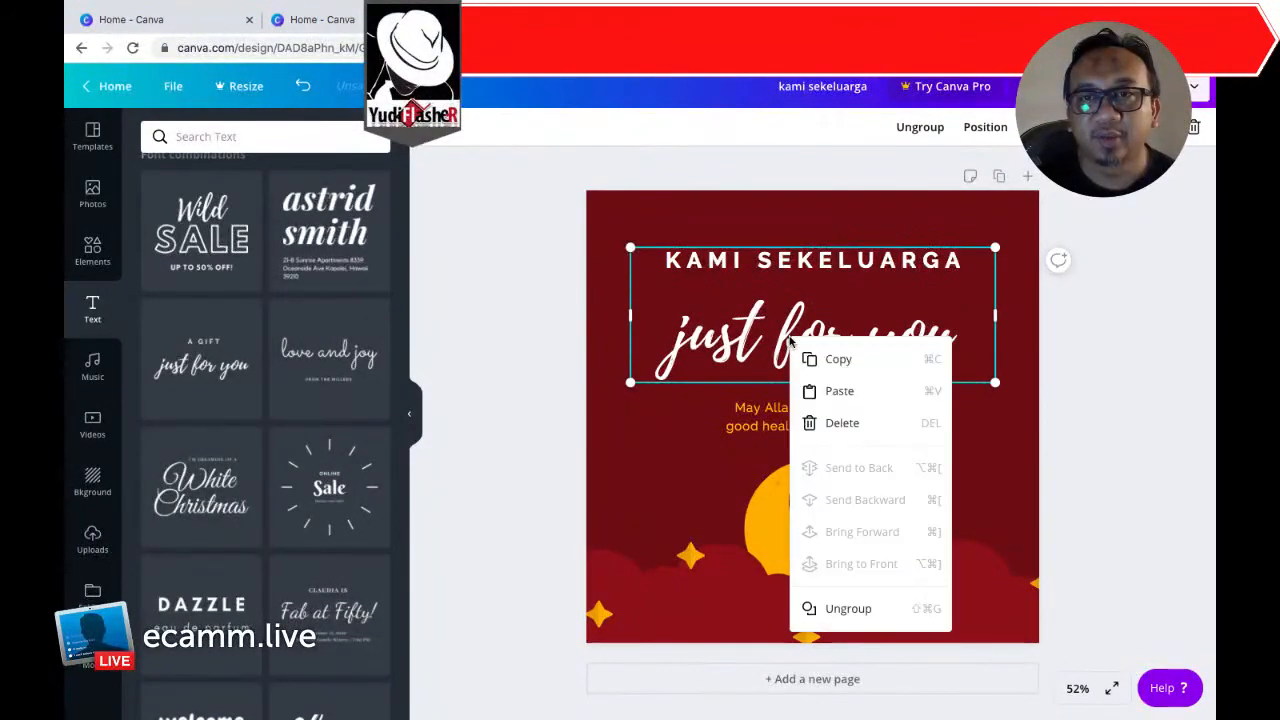
click(848, 610)
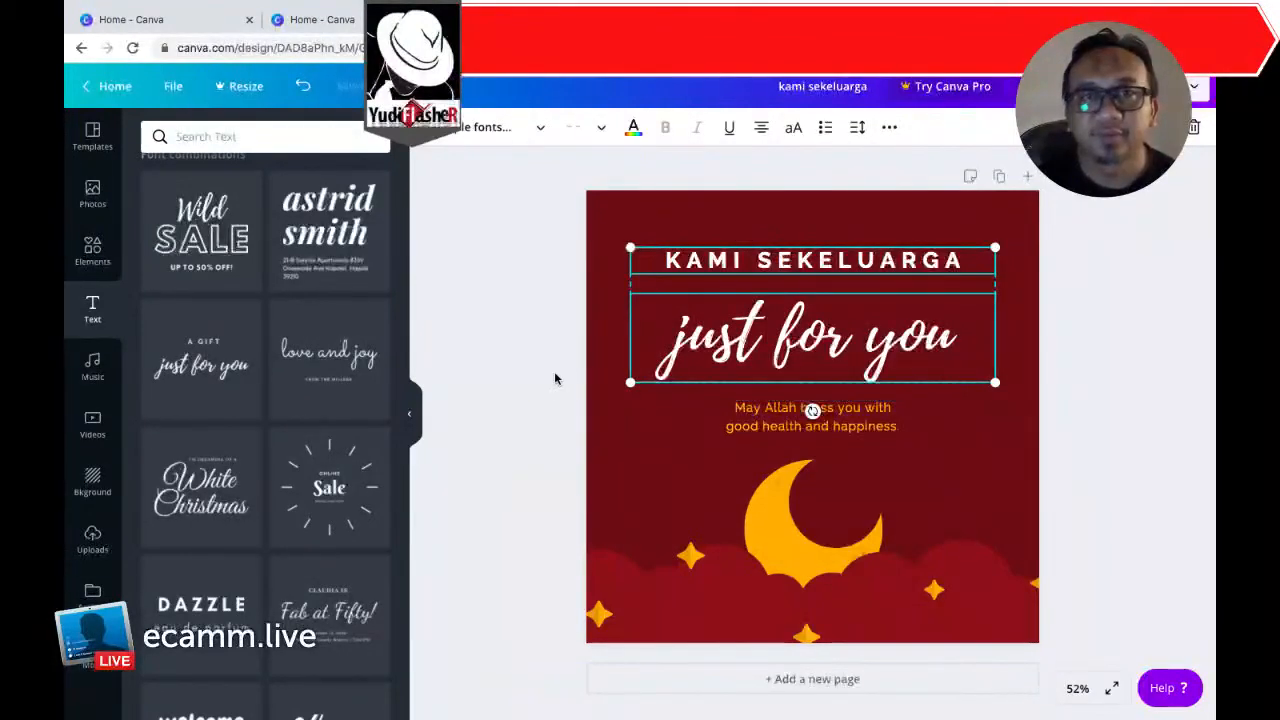
click(492, 346)
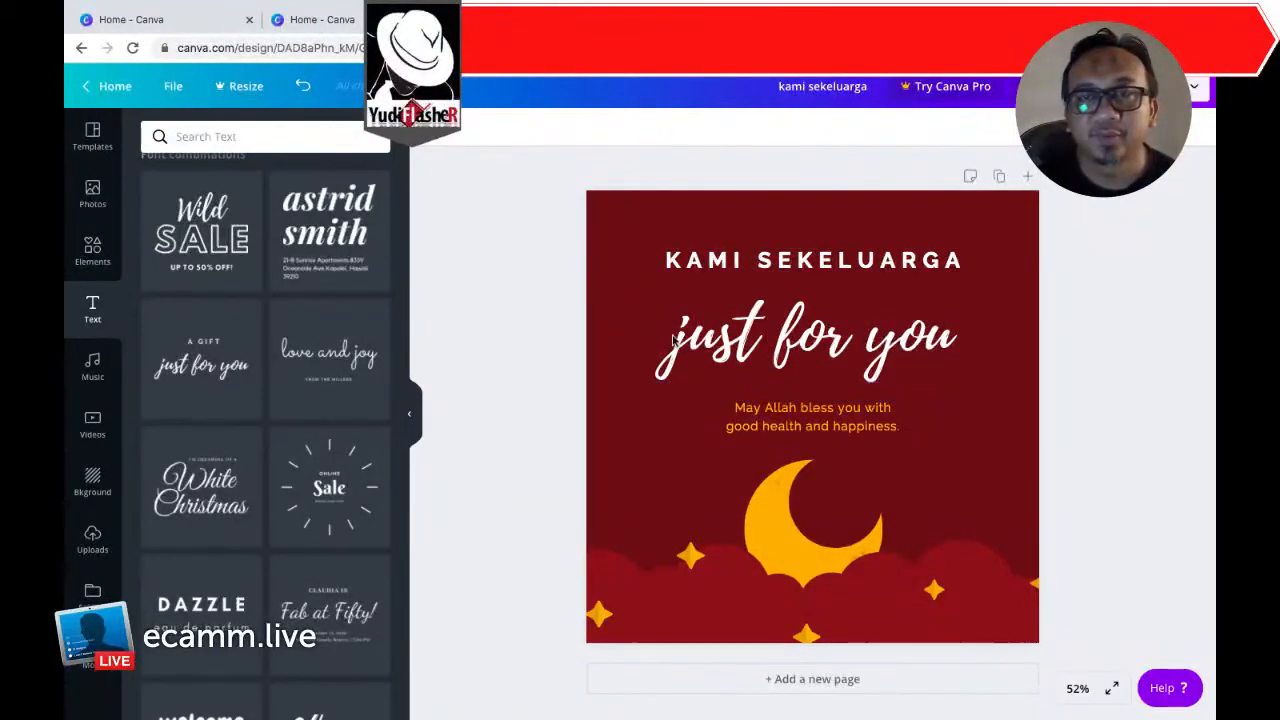
Step: Move the "just for you" text and the blessing text slightly down, leaving a gap beneath "KAMI SEKELUARGA"
click(813, 347)
drag(813, 349, 815, 367)
click(810, 413)
drag(810, 413, 810, 430)
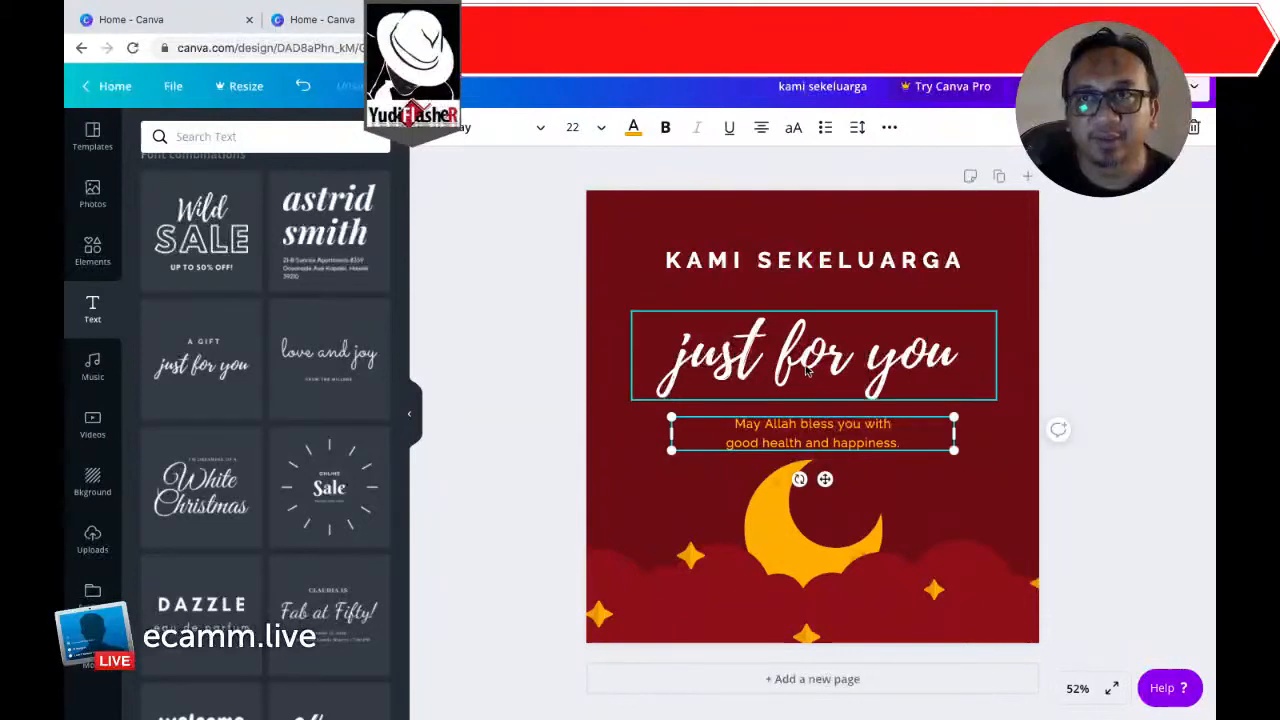
click(806, 376)
drag(806, 376, 807, 396)
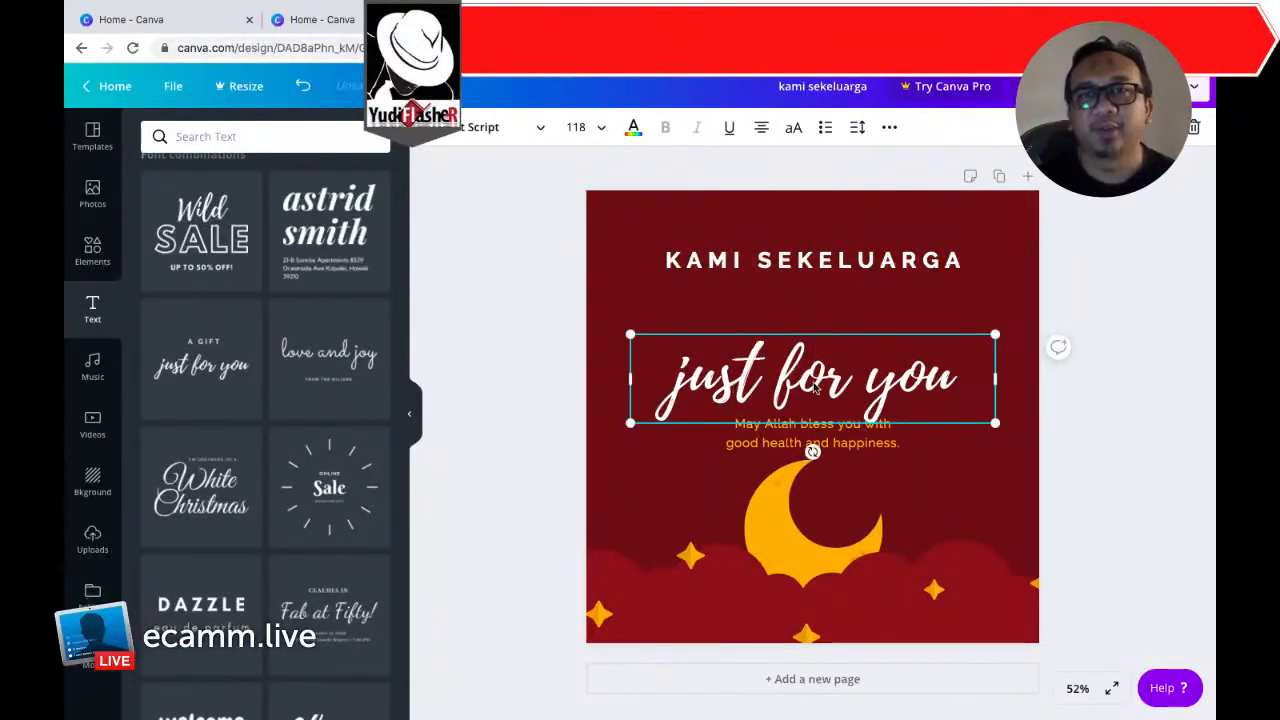
click(521, 364)
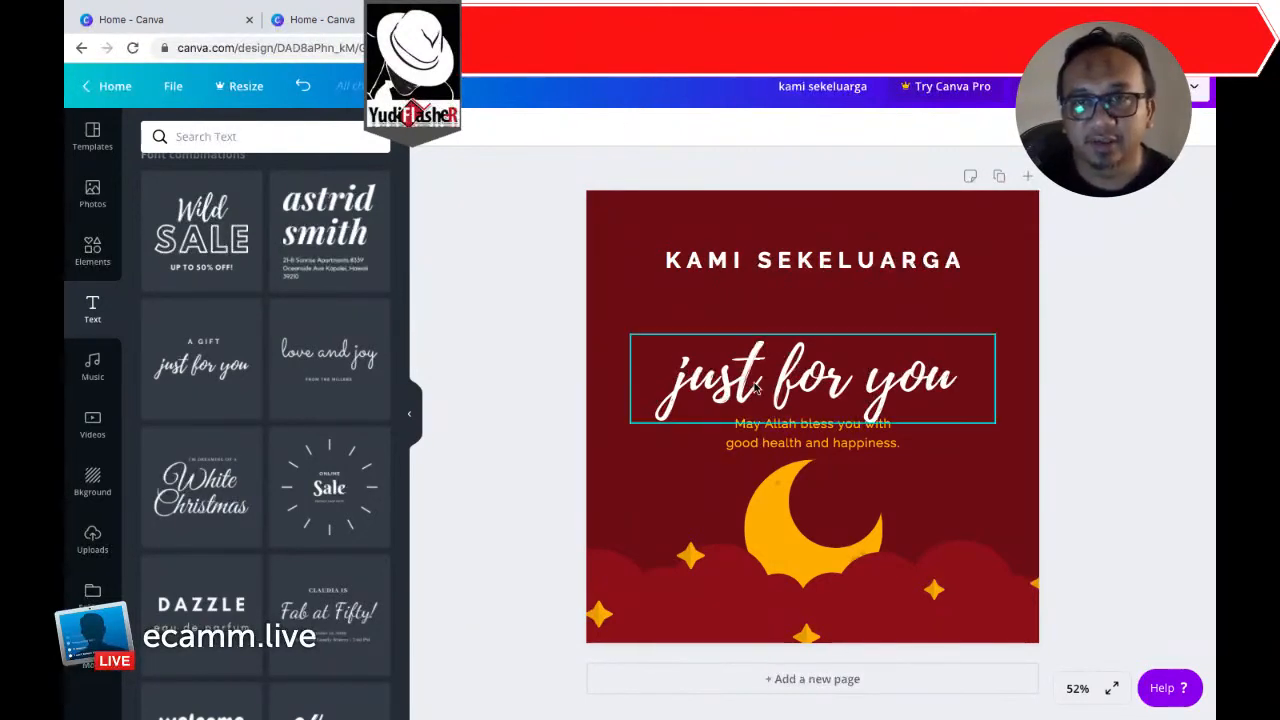
click(793, 388)
drag(793, 388, 792, 380)
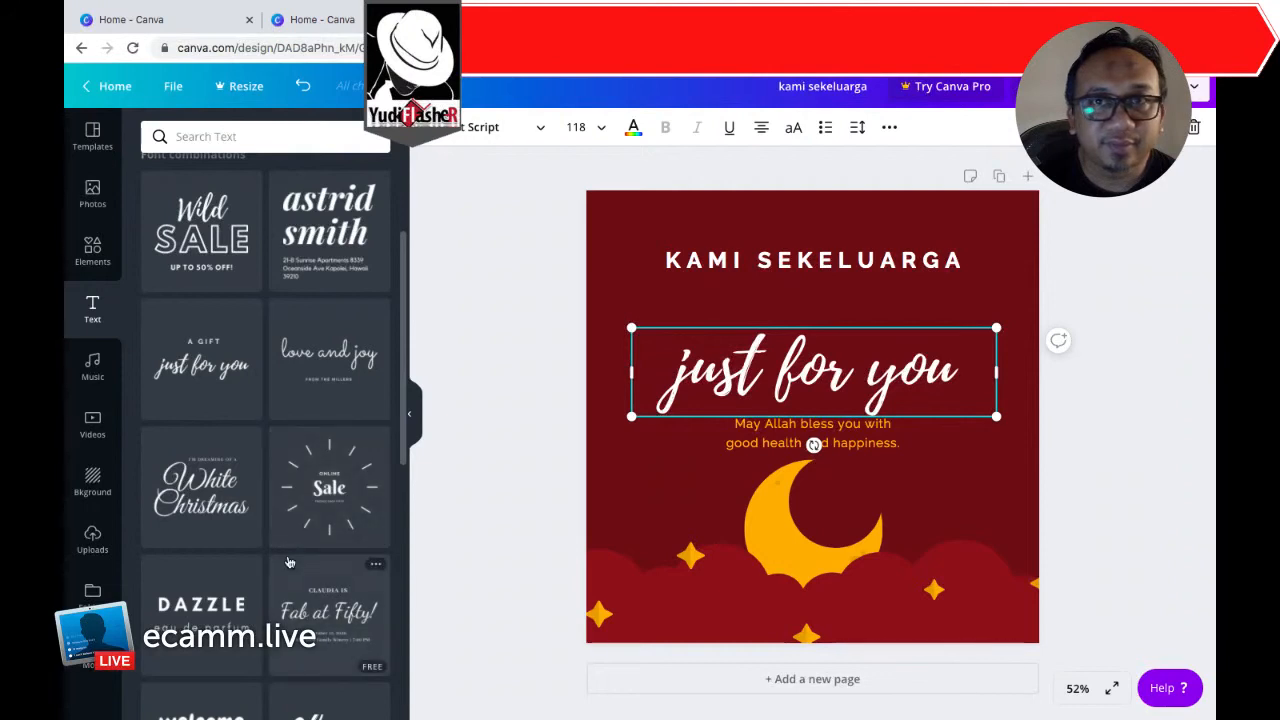
Step: Add the "welcome little one!" font combination to the design
scroll(288, 562, down, 2)
scroll(288, 562, down, 4)
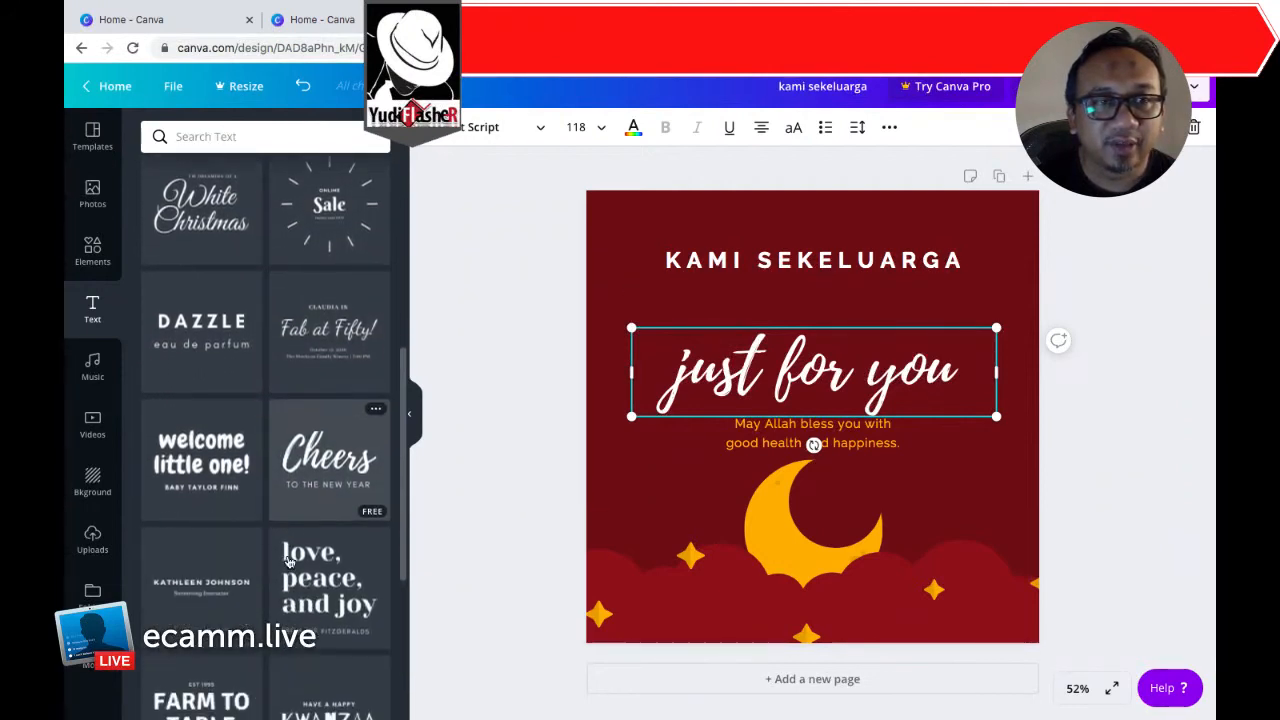
scroll(288, 562, down, 1)
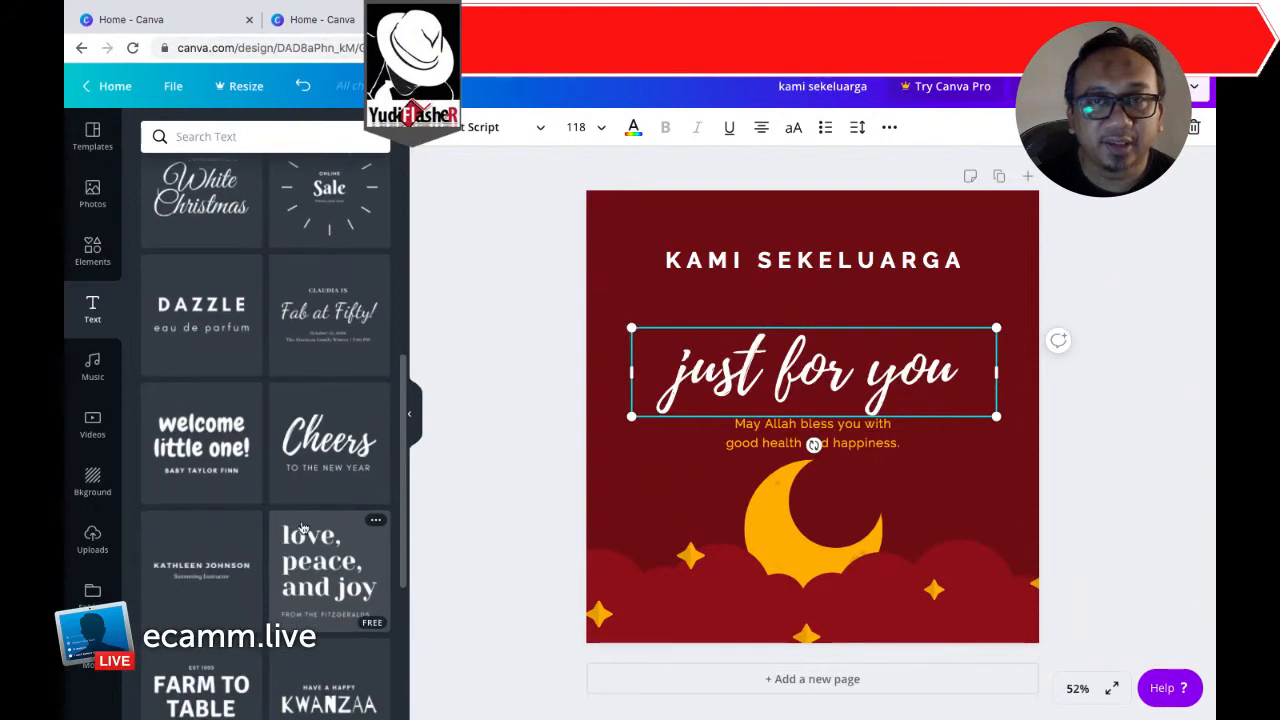
scroll(303, 528, down, 1)
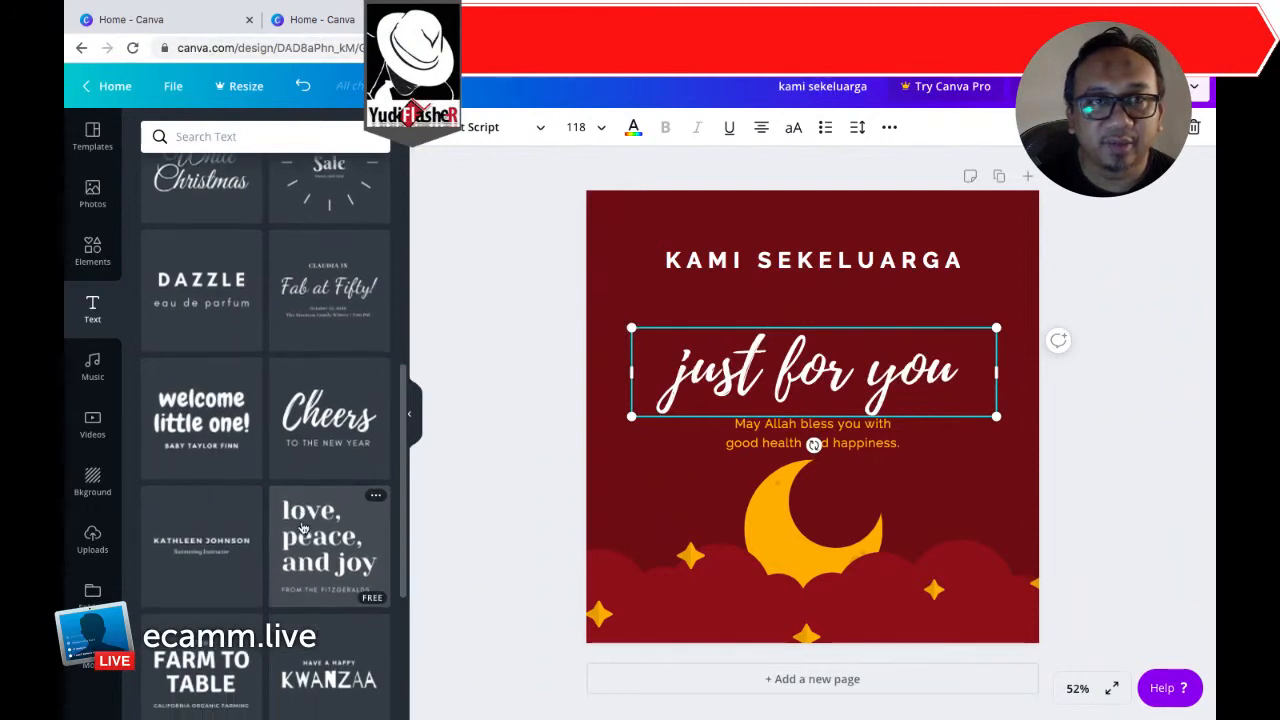
click(205, 400)
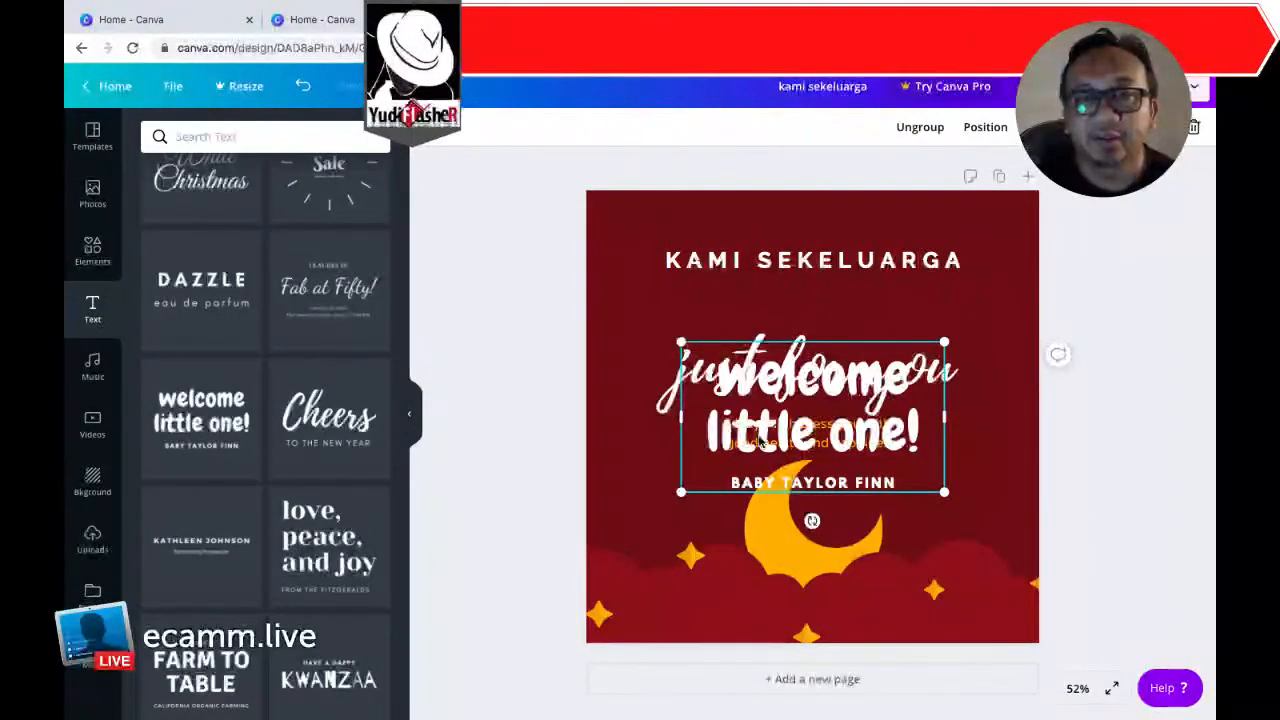
Step: Ungroup the "welcome little one!" combination and delete the small name line beneath its heading
right_click(759, 440)
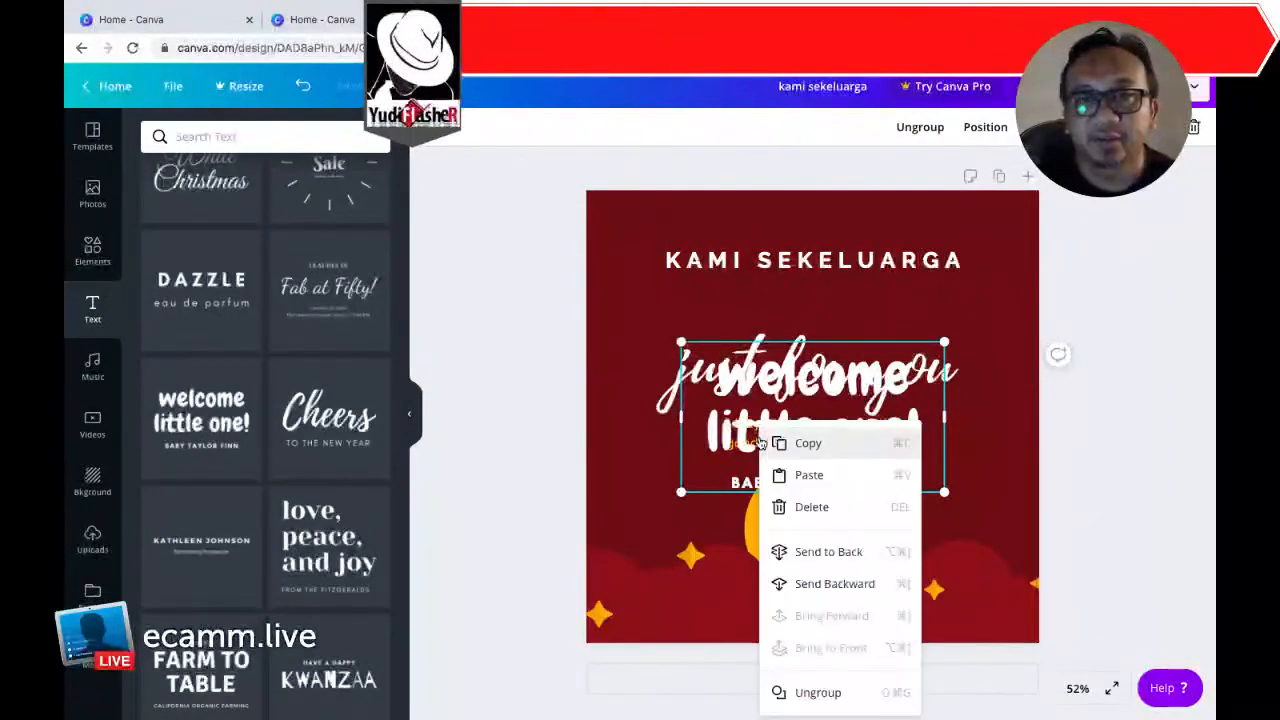
click(836, 693)
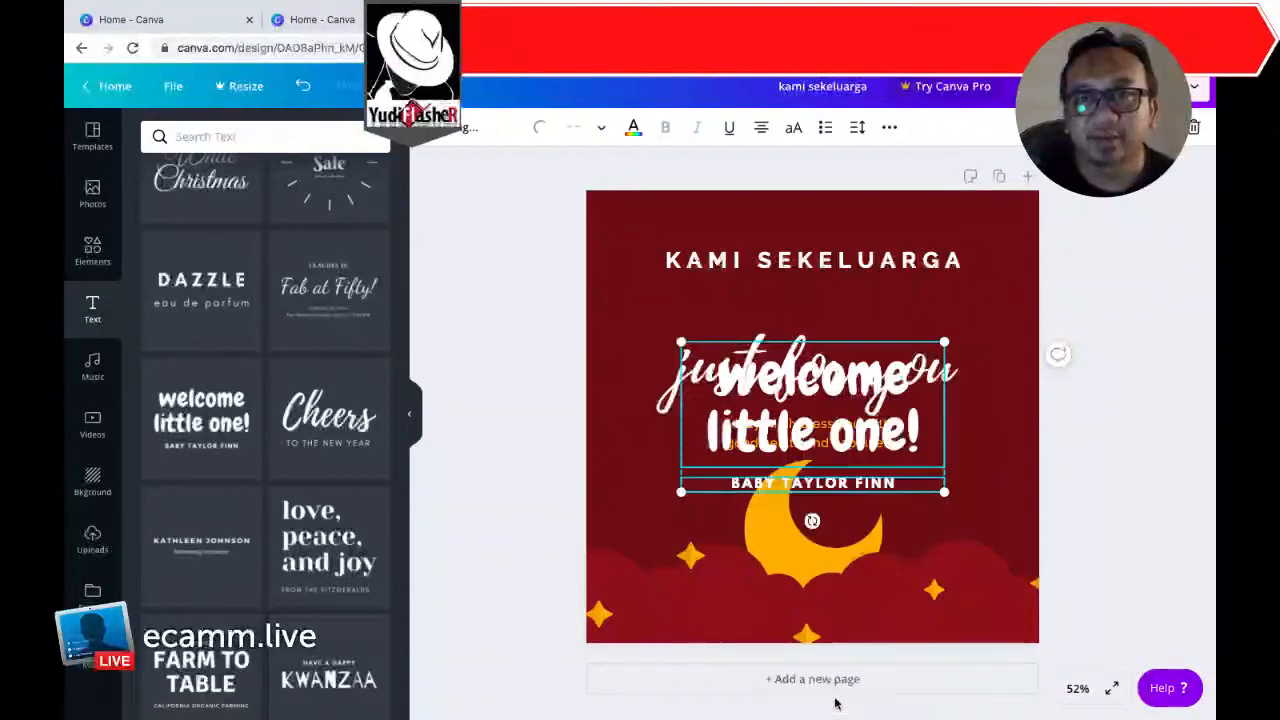
click(495, 512)
click(776, 486)
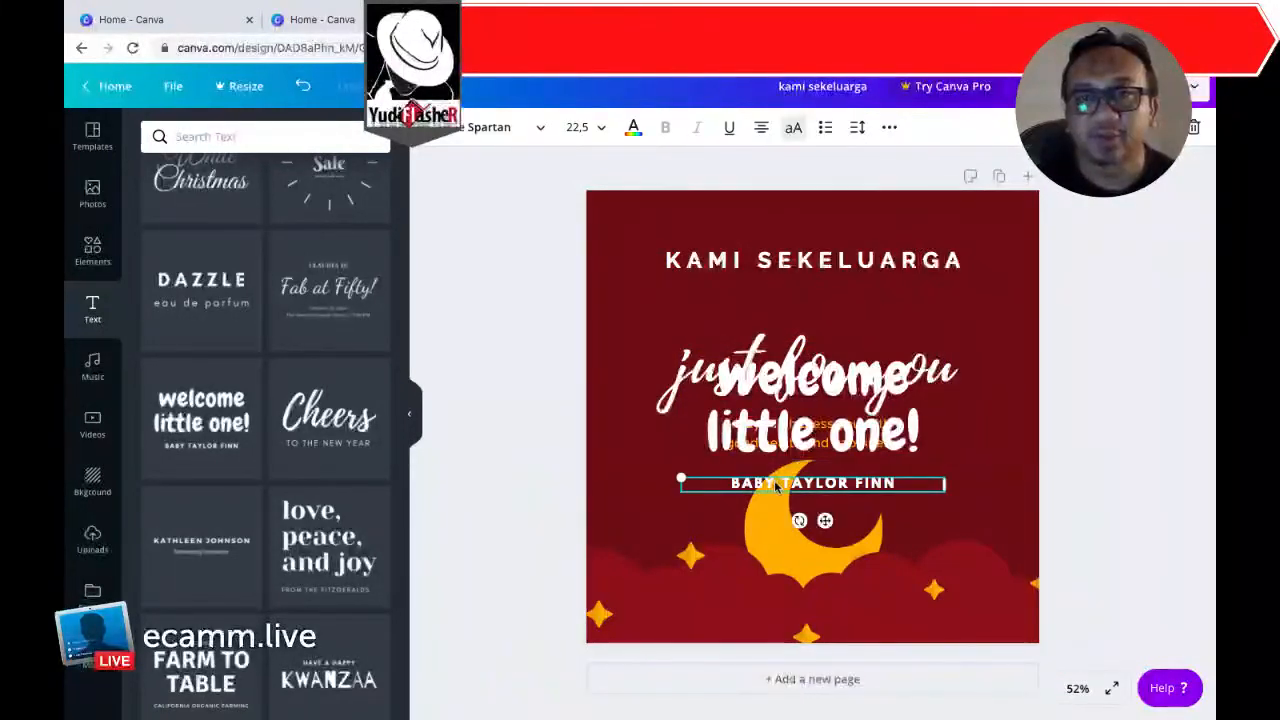
key(Delete)
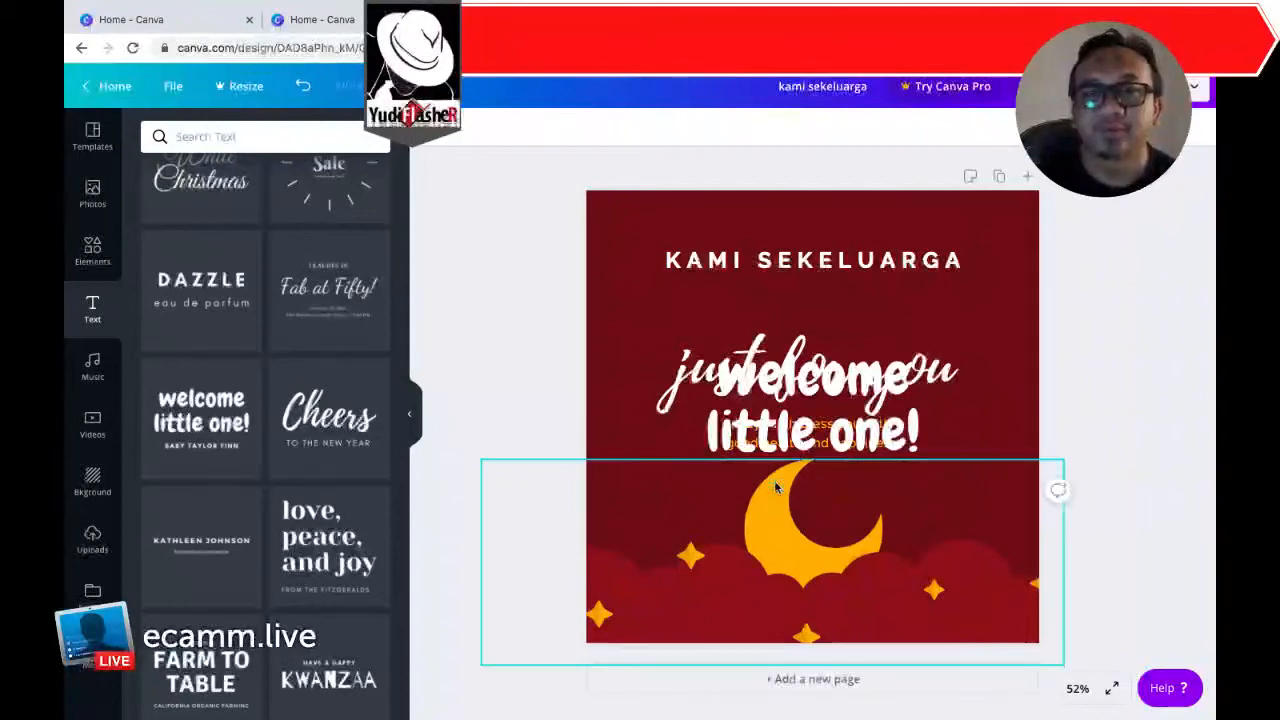
Step: Move the "welcome little one!" heading up above "just for you" and replace its text with "Mengucapkan" on a single line
click(780, 446)
drag(780, 432, 782, 252)
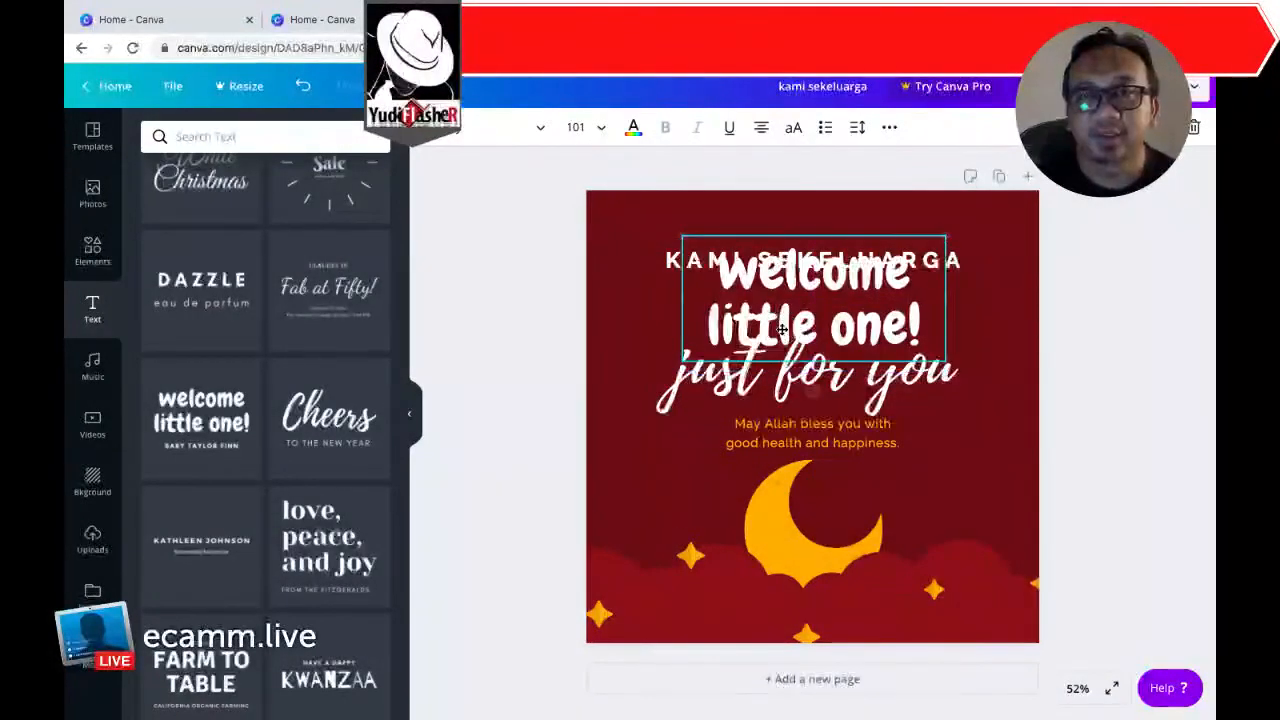
double_click(783, 335)
key(ctrl+a)
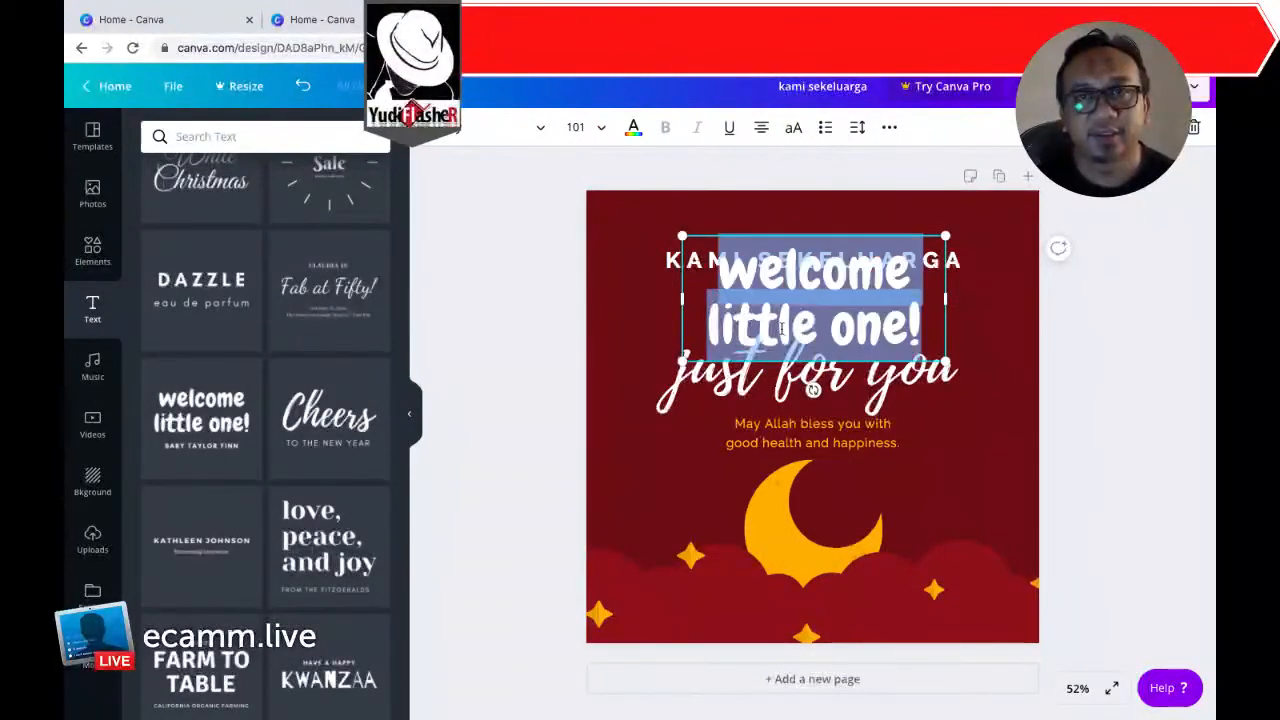
text(Men)
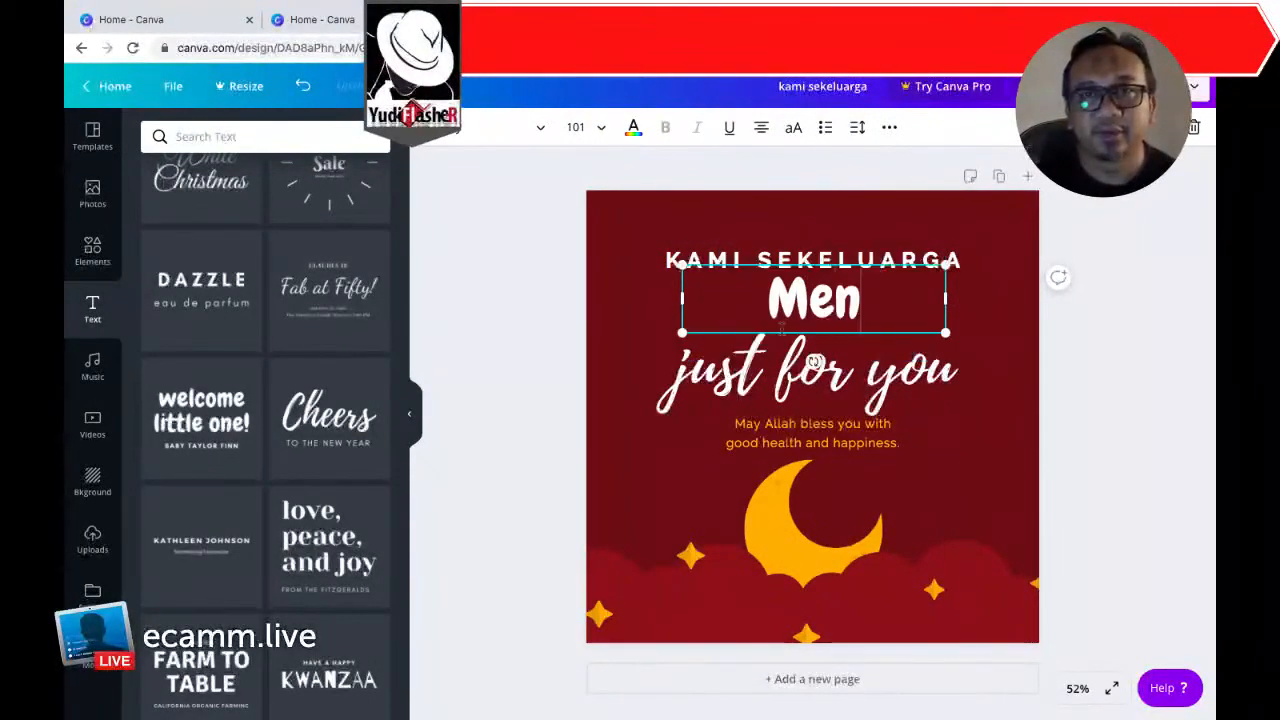
text(gu)
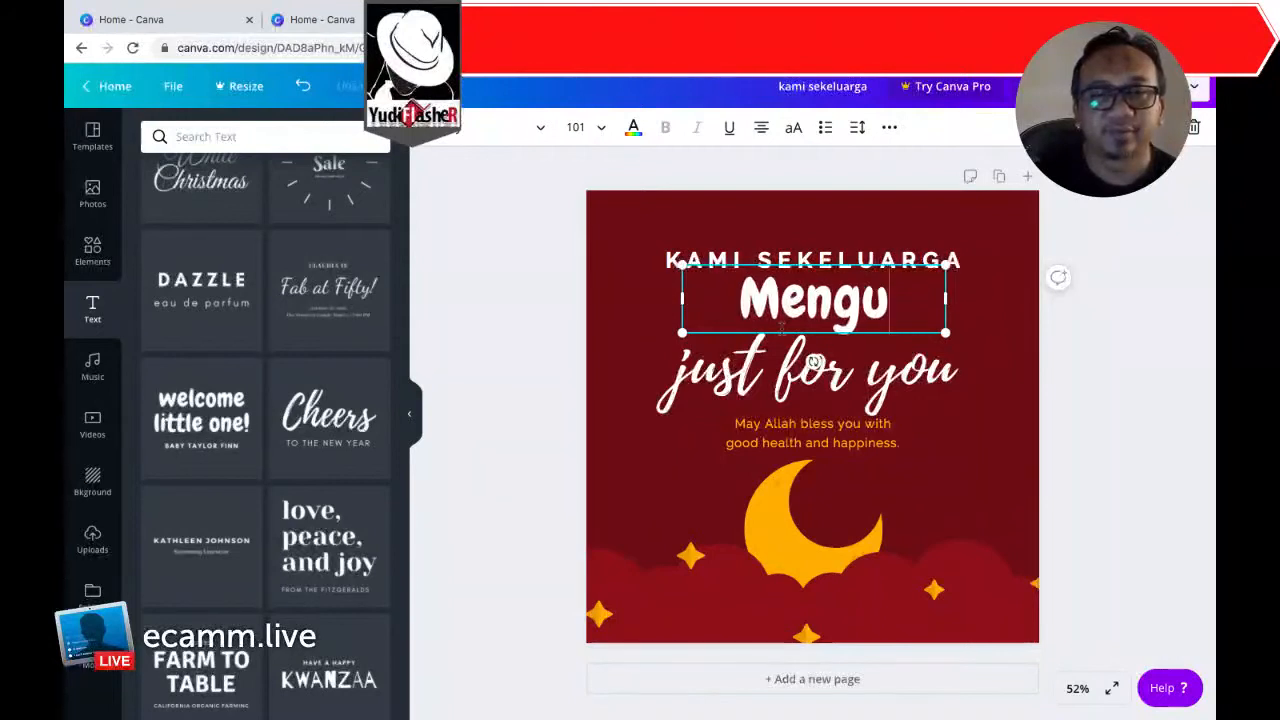
text(capkan)
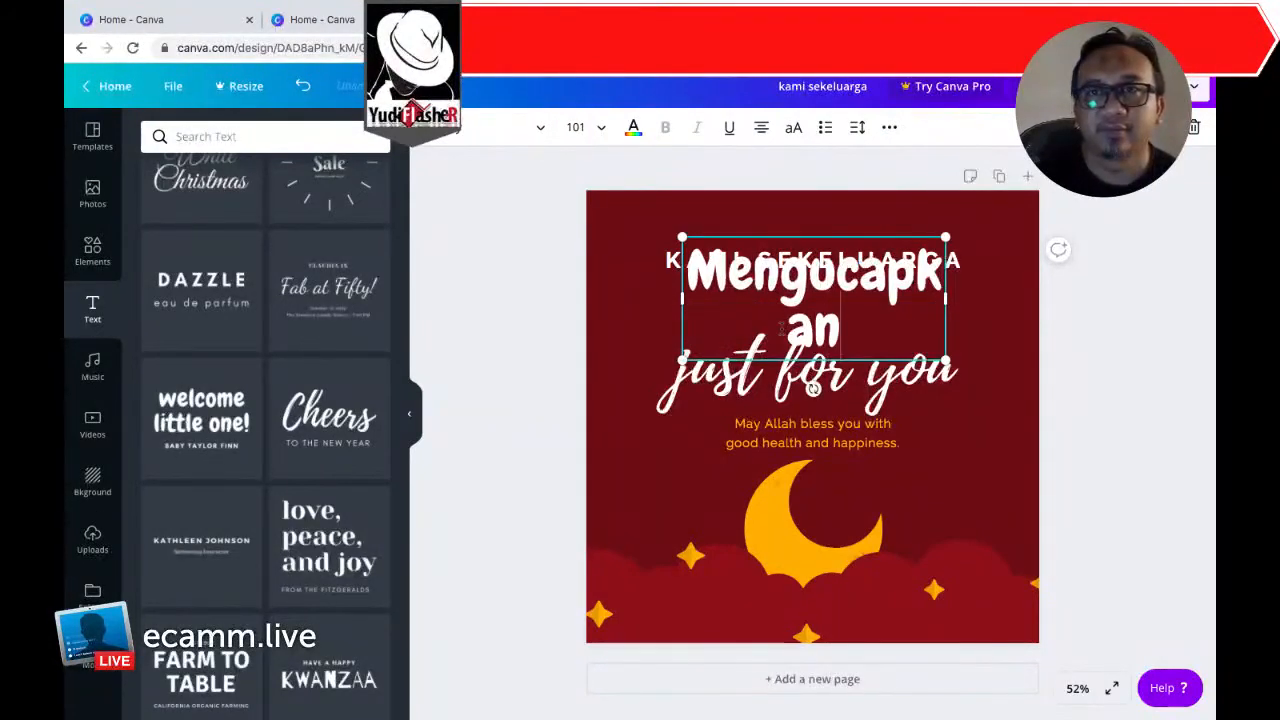
drag(948, 299, 995, 298)
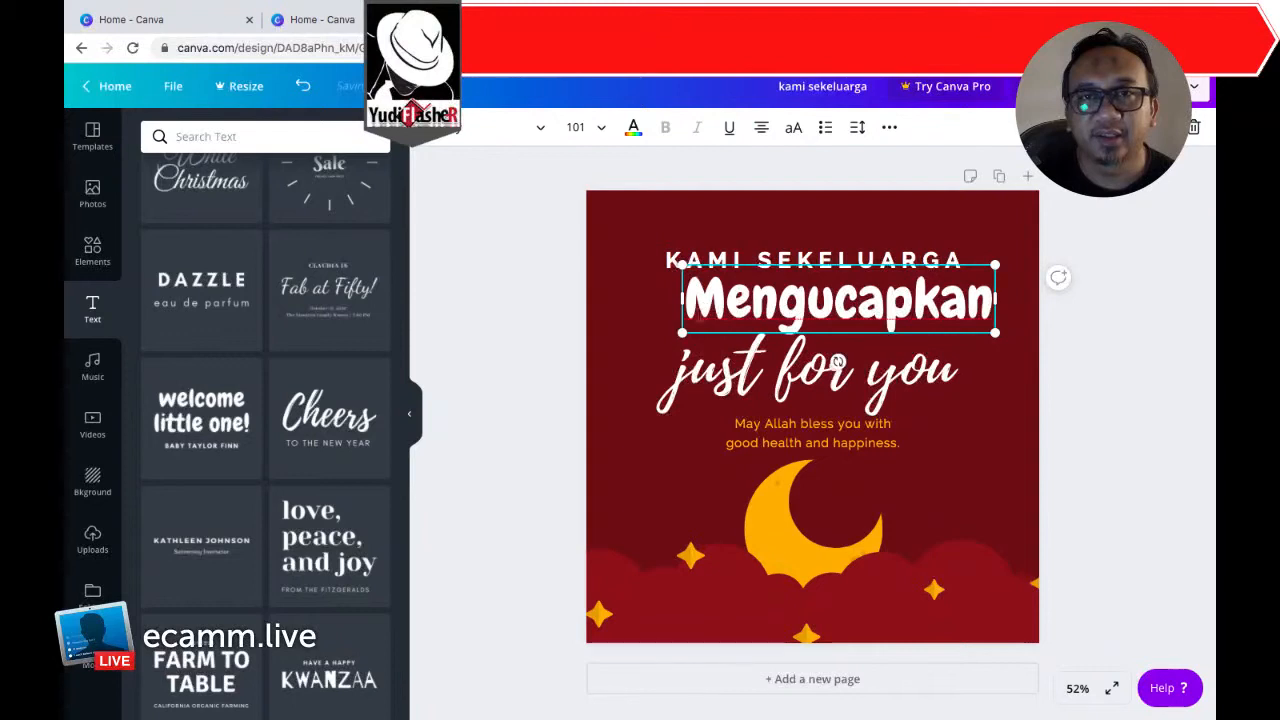
Step: Shrink the "Mengucapkan" text to size 46.1 and place it just beneath "KAMI SEKELUARGA", near the page's horizontal centre
drag(683, 333, 789, 303)
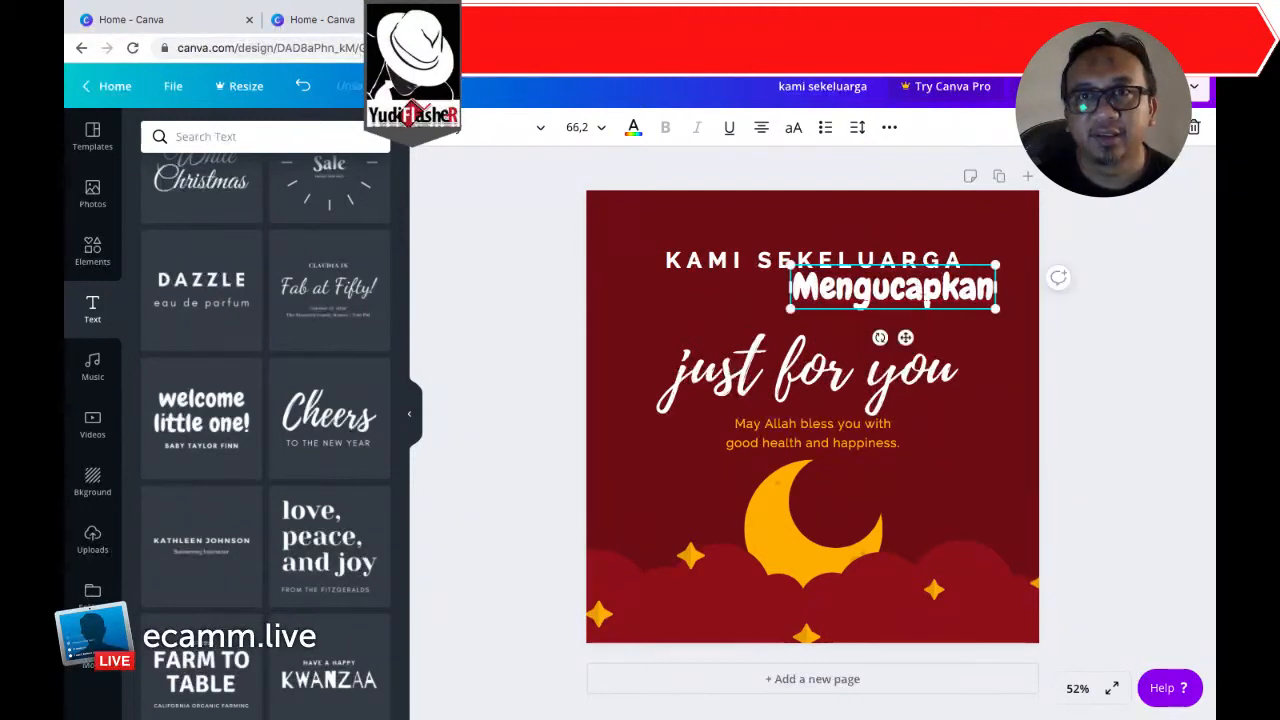
drag(905, 337, 824, 344)
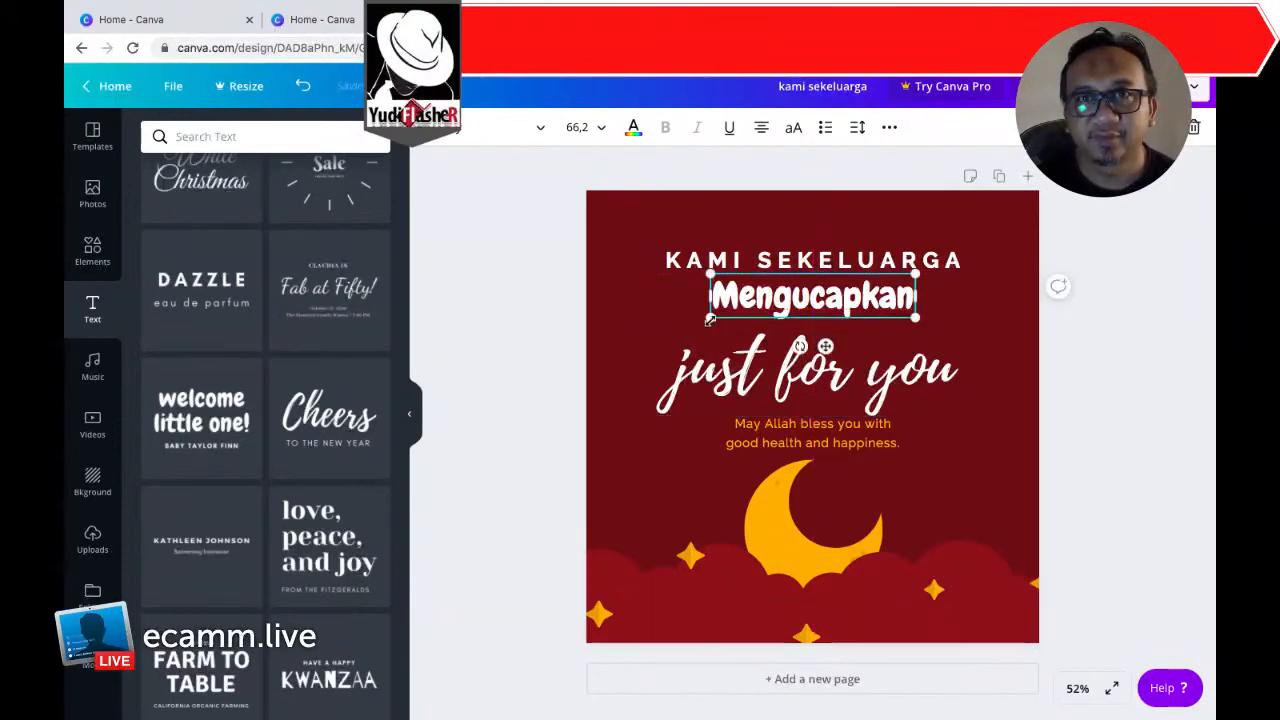
drag(710, 318, 770, 304)
drag(857, 332, 814, 337)
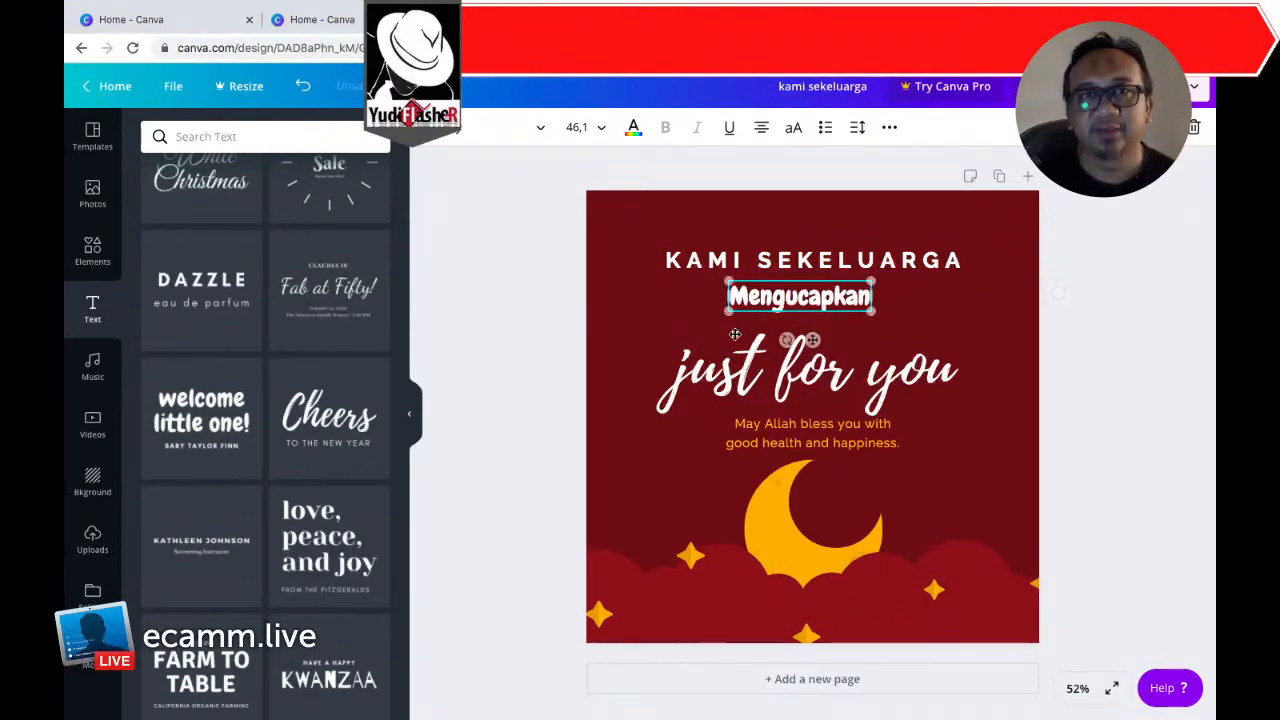
click(526, 310)
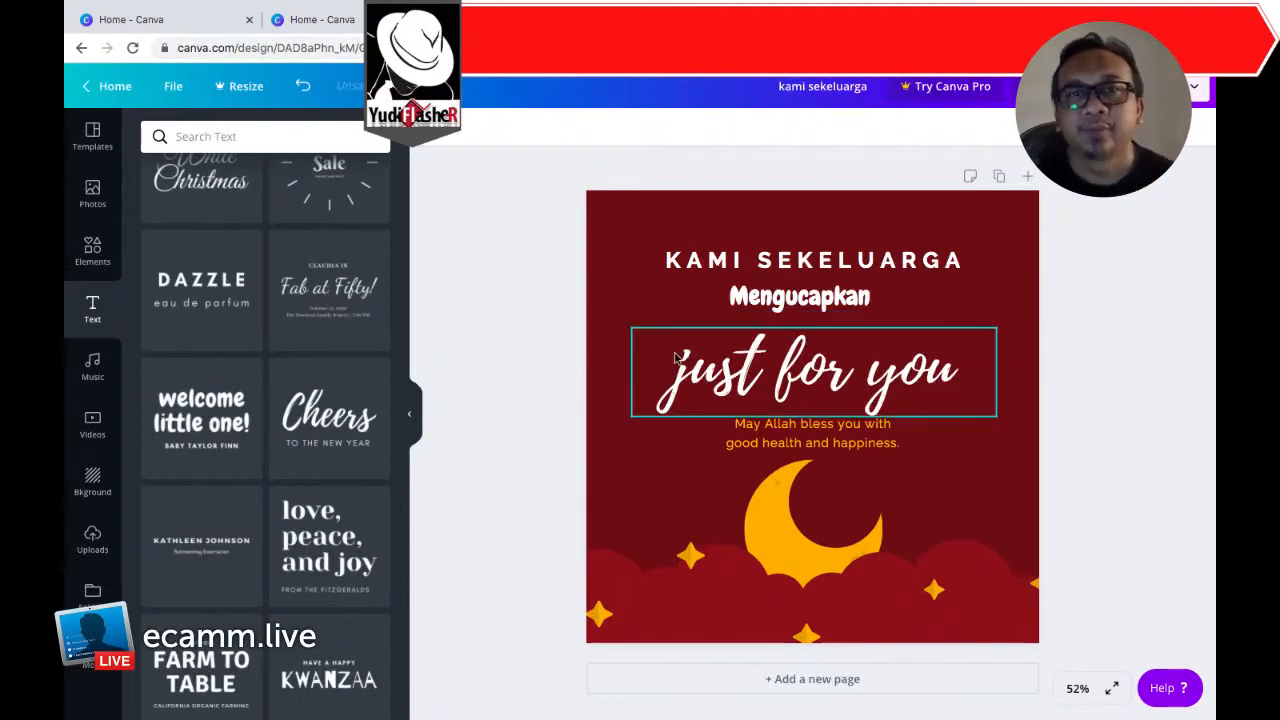
Step: Move the "just for you" text slightly up, closer to "Mengucapkan"
click(750, 368)
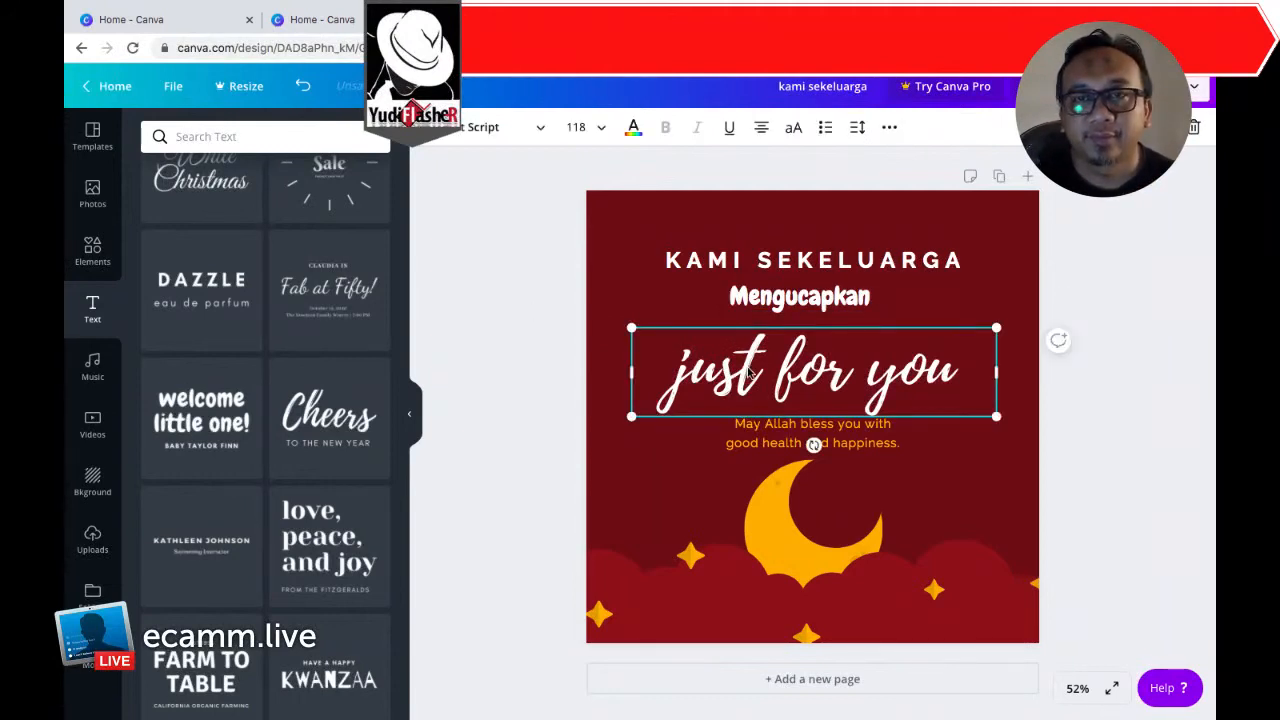
drag(744, 364, 743, 359)
click(543, 333)
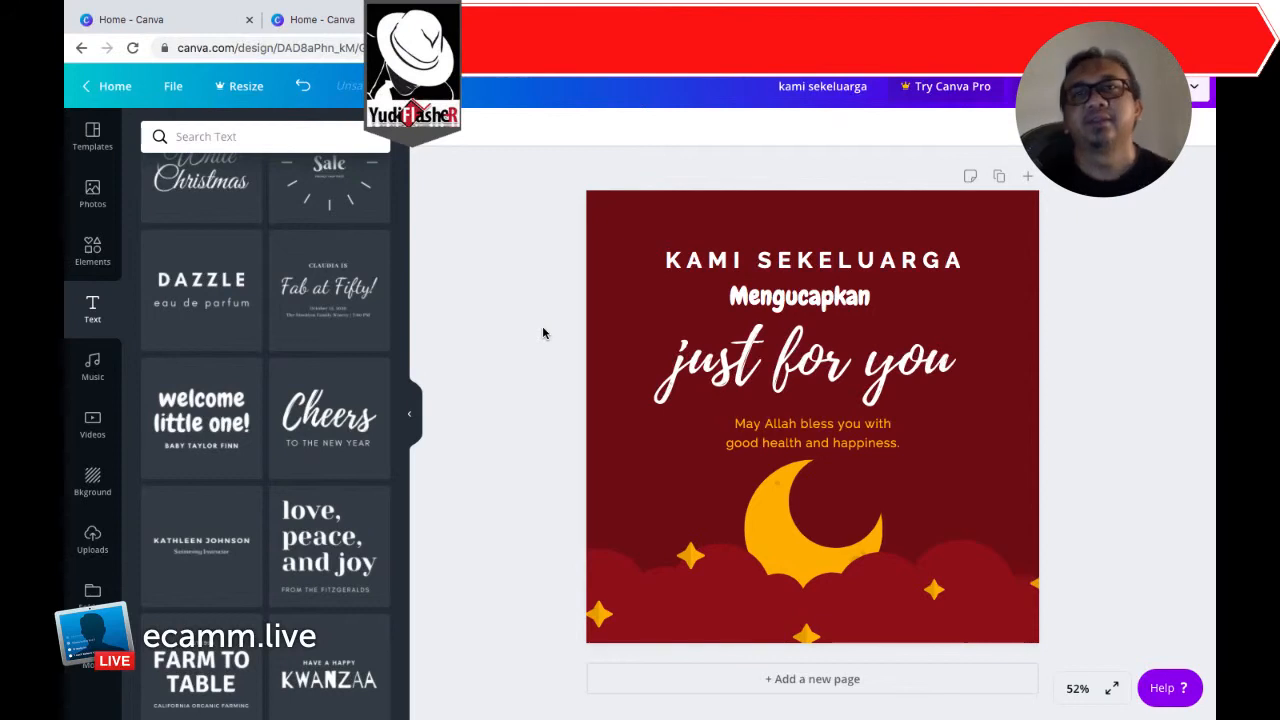
Step: Replace the "just for you" text with "Selamat Hari Raya Iedul Fitri"
click(808, 374)
click(808, 371)
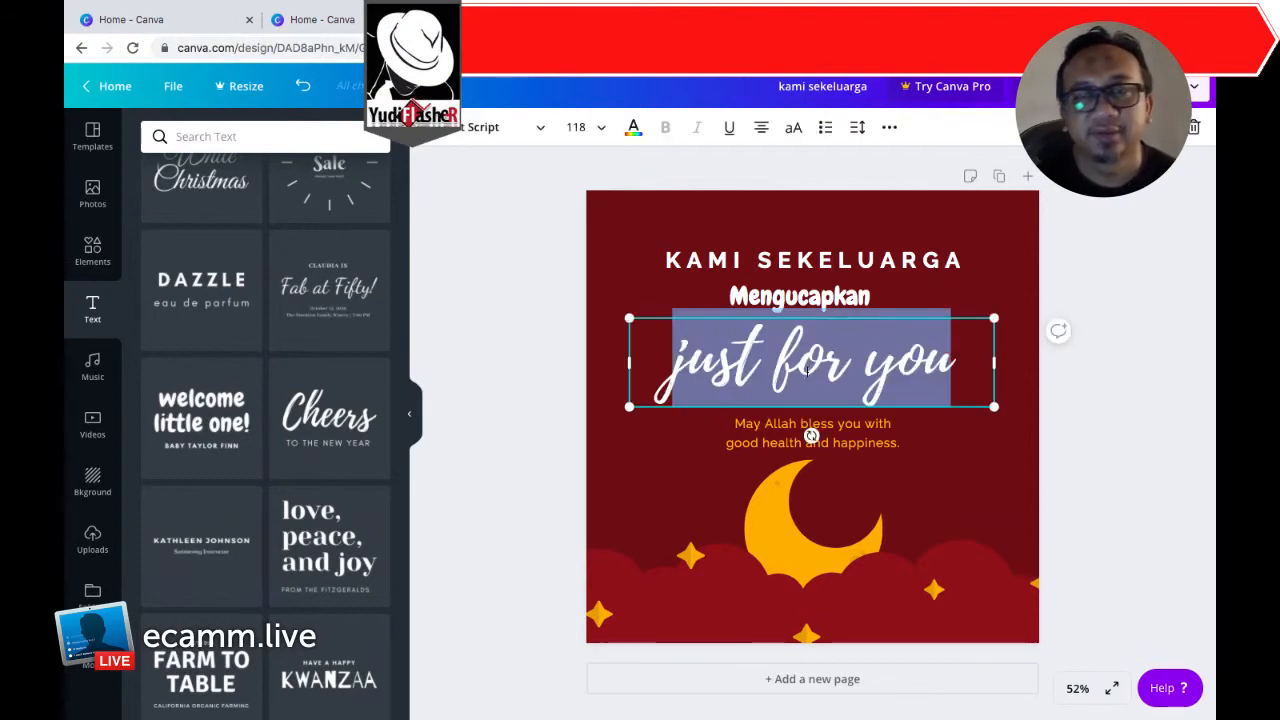
text(Se)
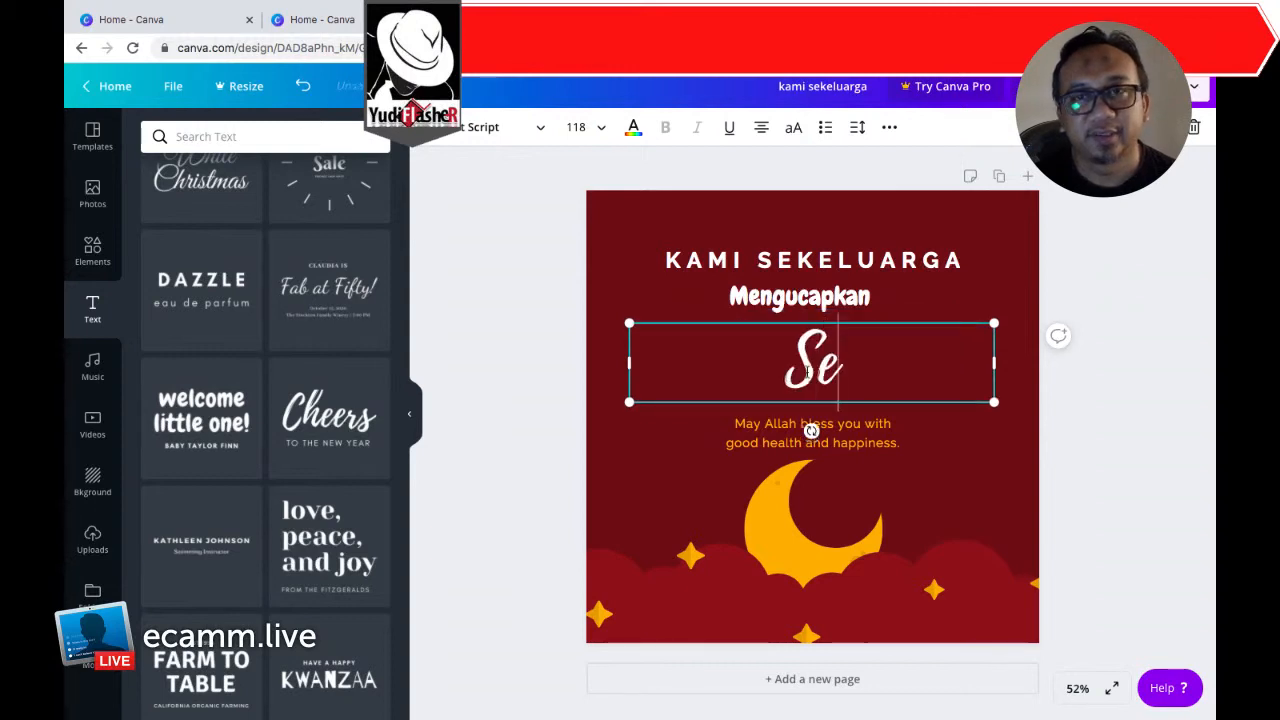
text(lamat)
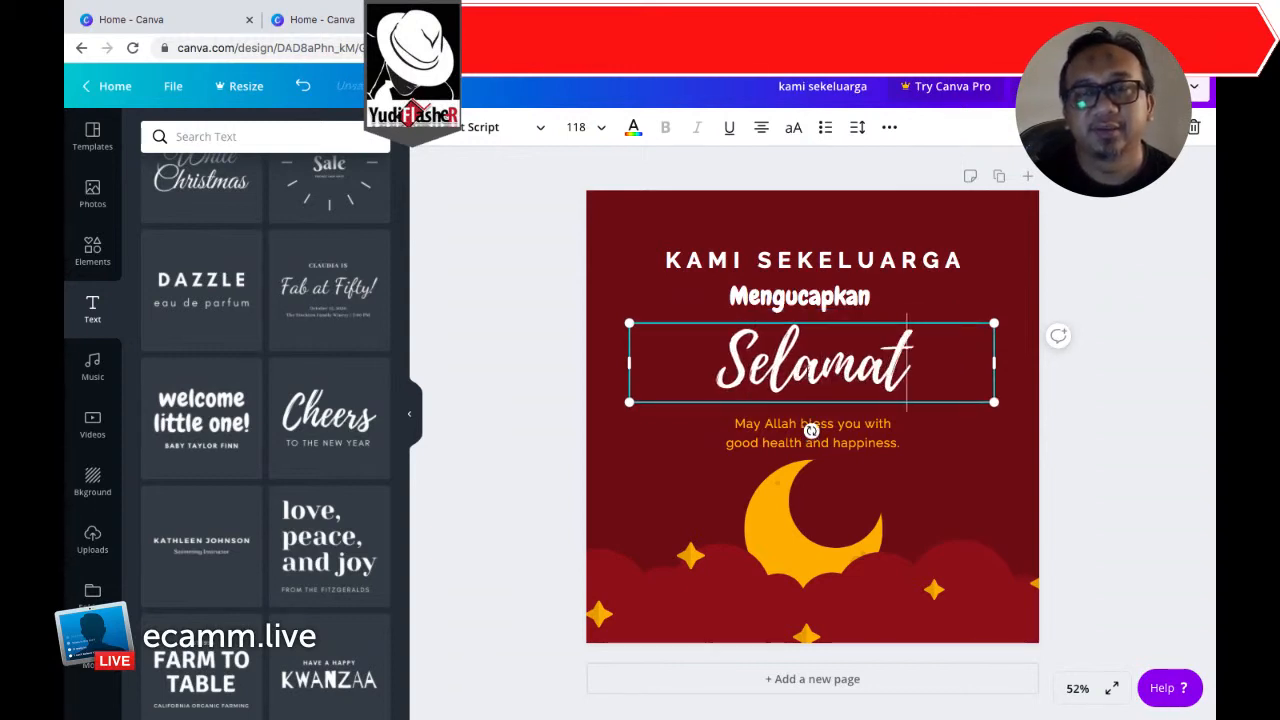
text( Hari )
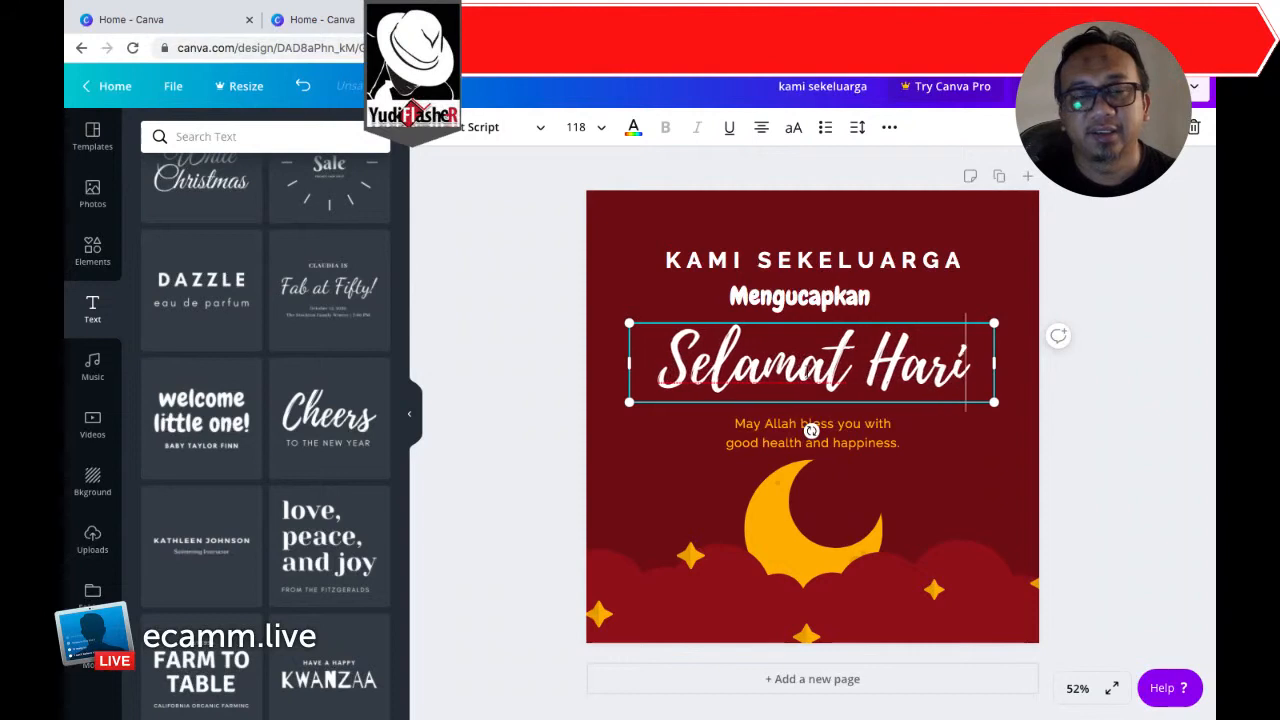
text(Ray)
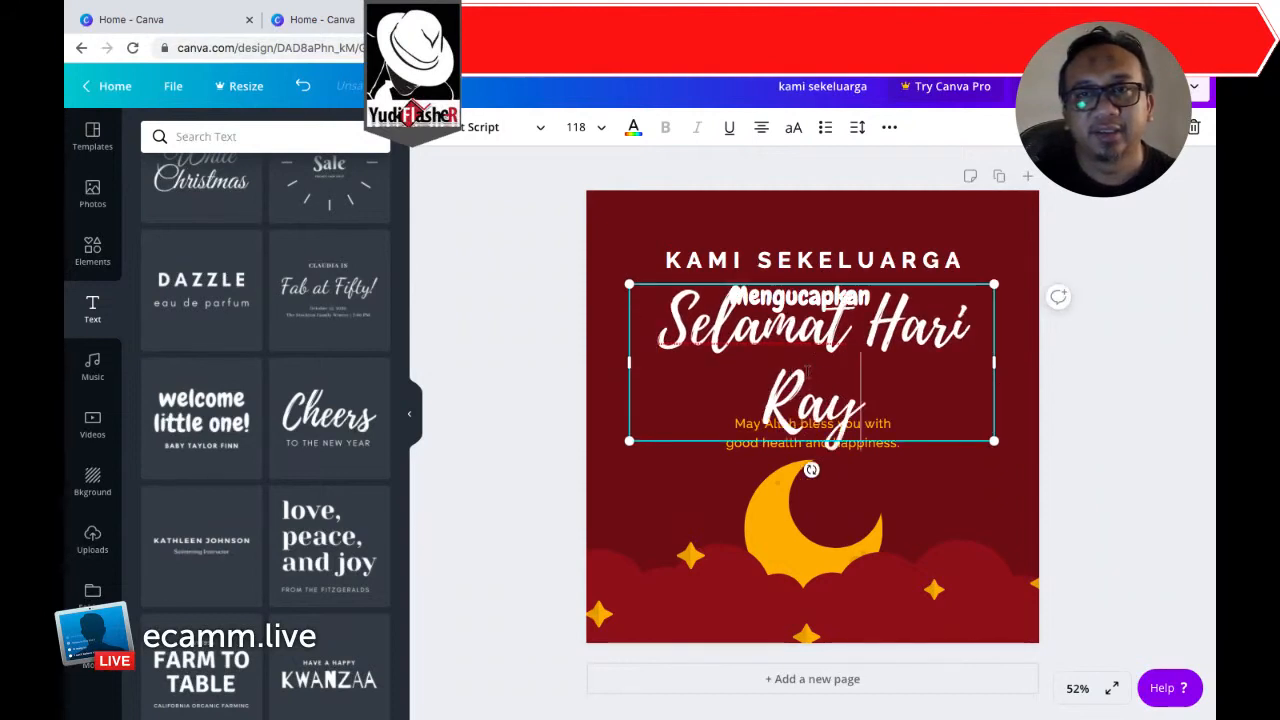
text(a I)
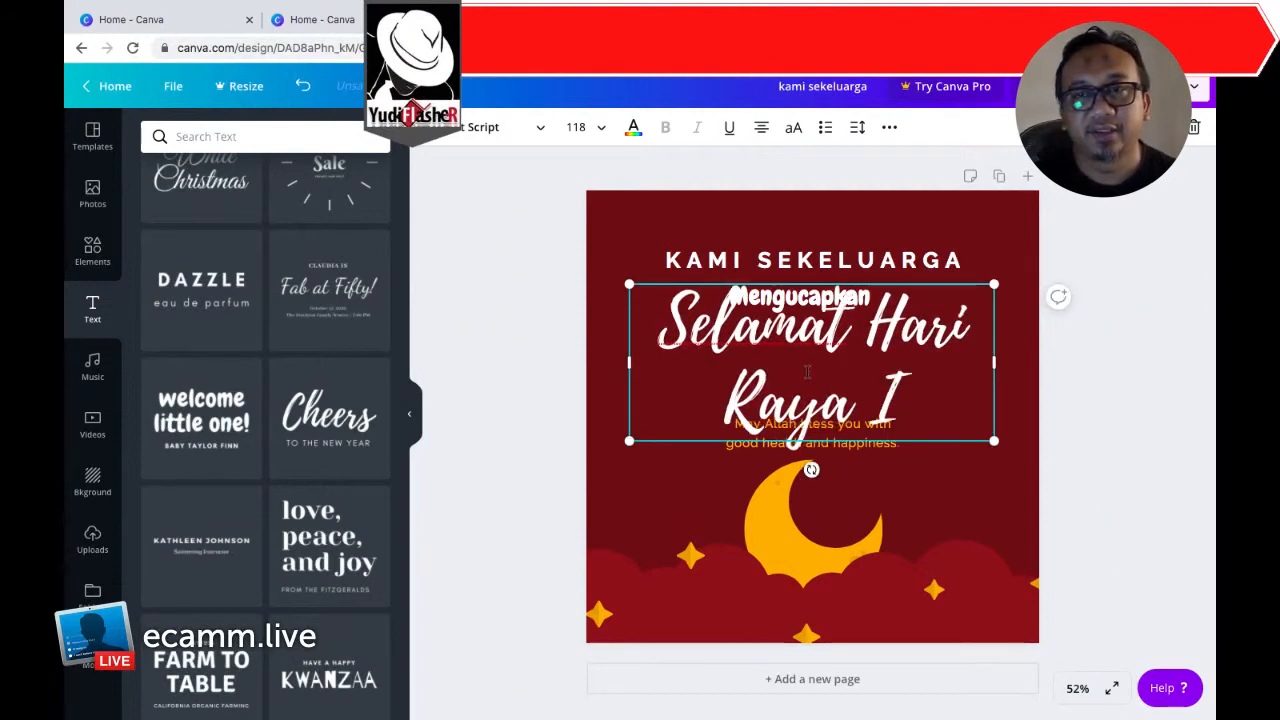
text(edu)
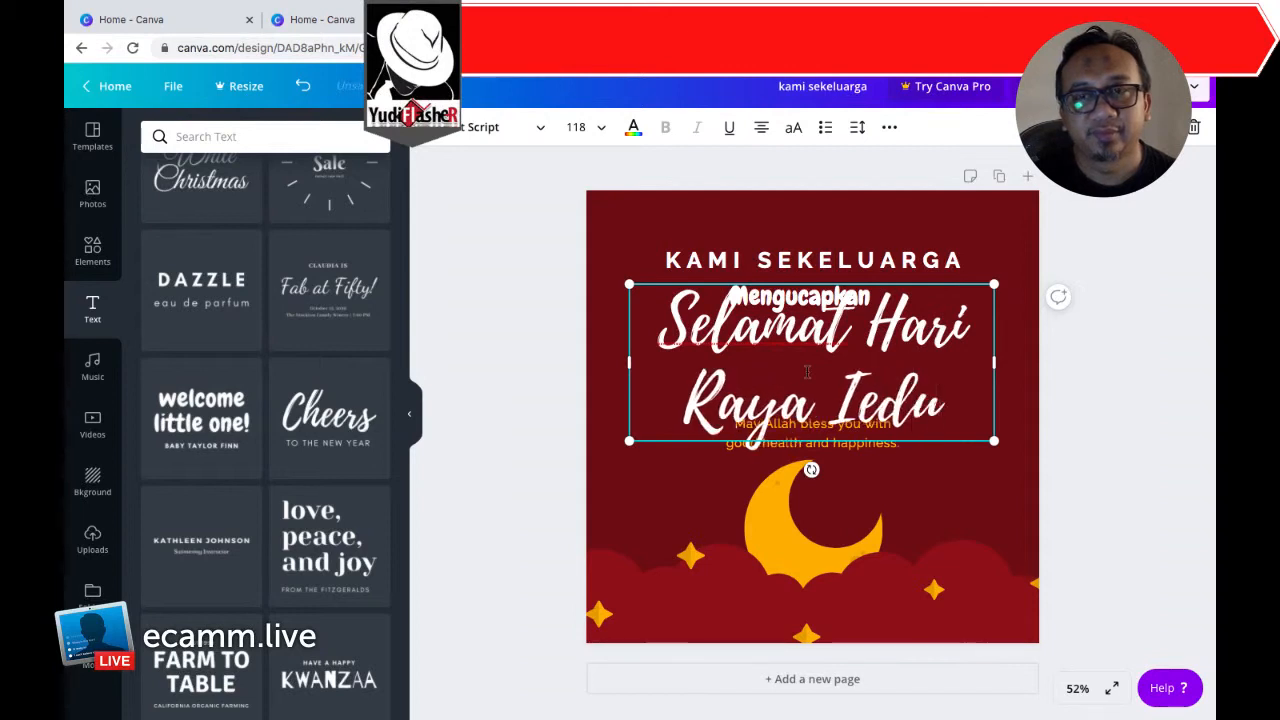
text(l Fi)
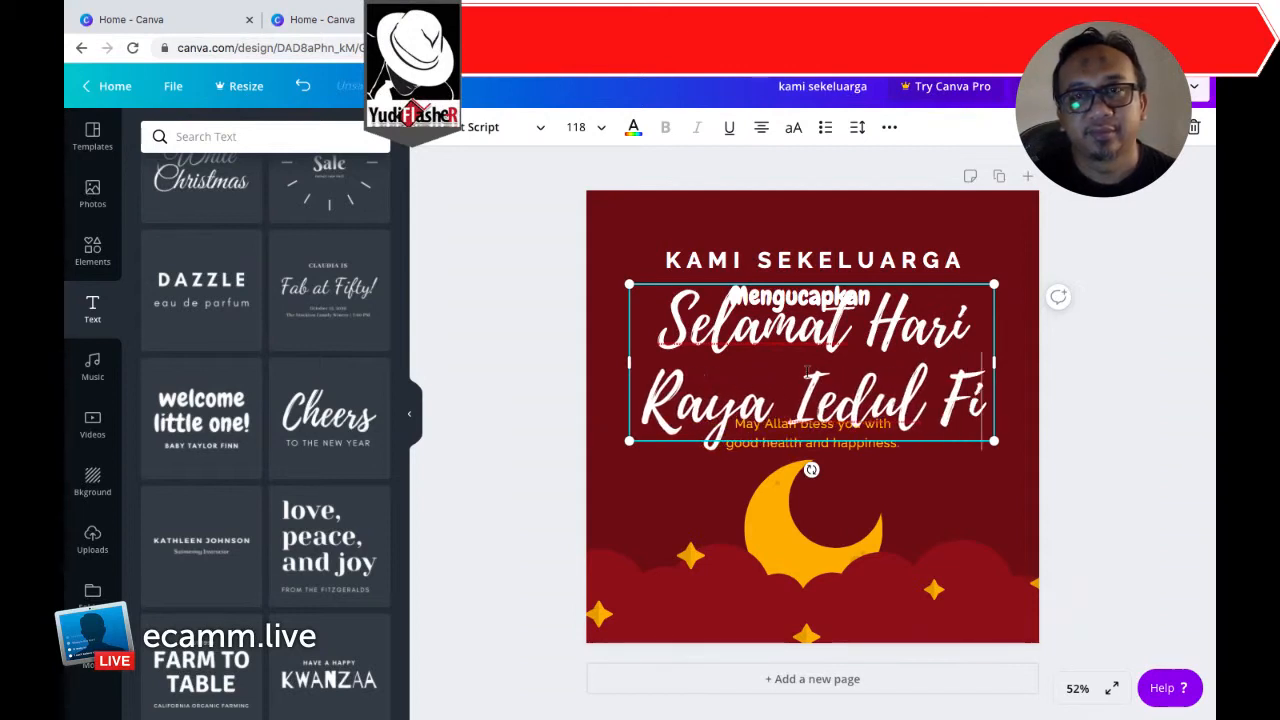
text(tri)
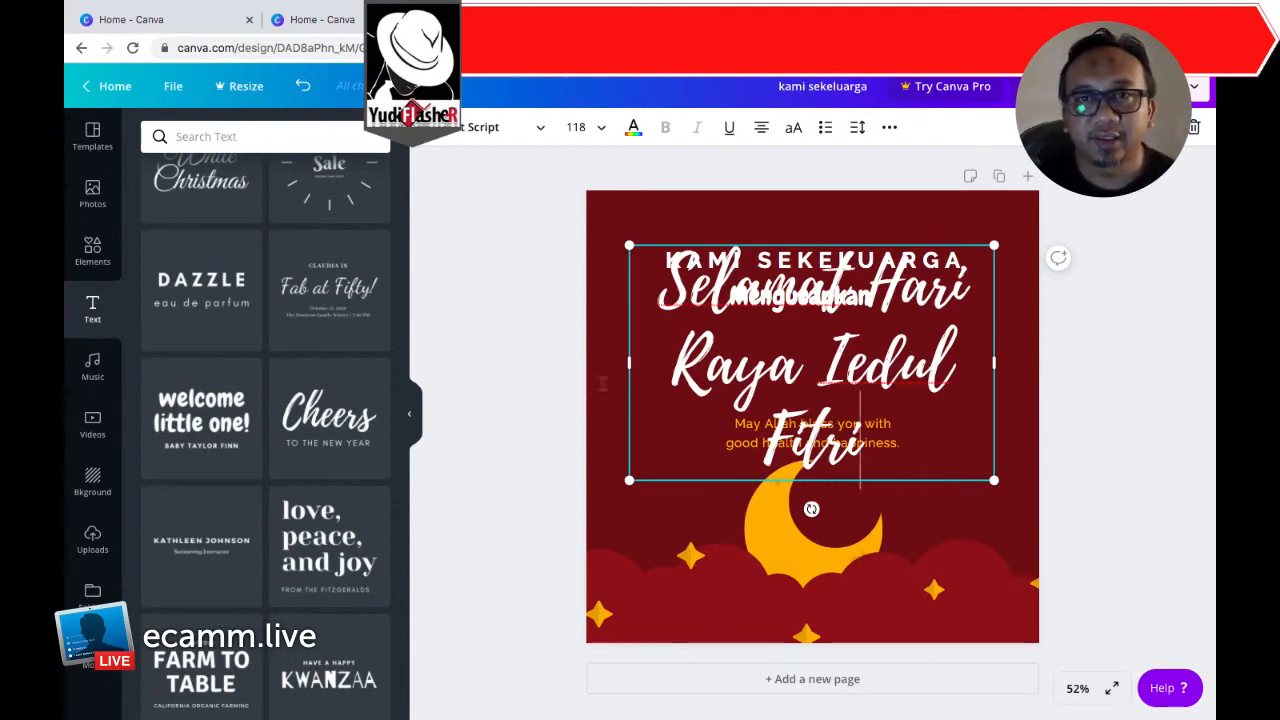
Step: Widen the "Selamat Hari Raya Iedul Fitri" text box to fit two lines, and move it to the page's horizontal centre, above the blessing text
drag(629, 364, 591, 362)
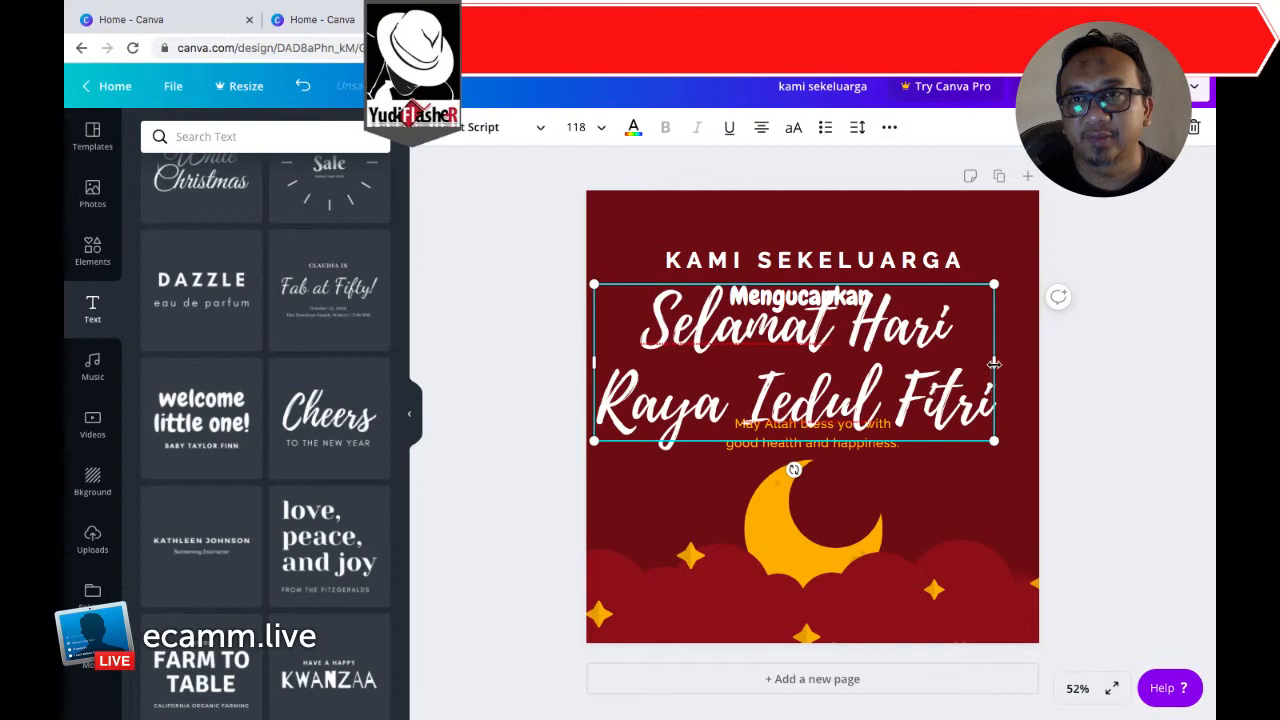
drag(1003, 364, 1020, 366)
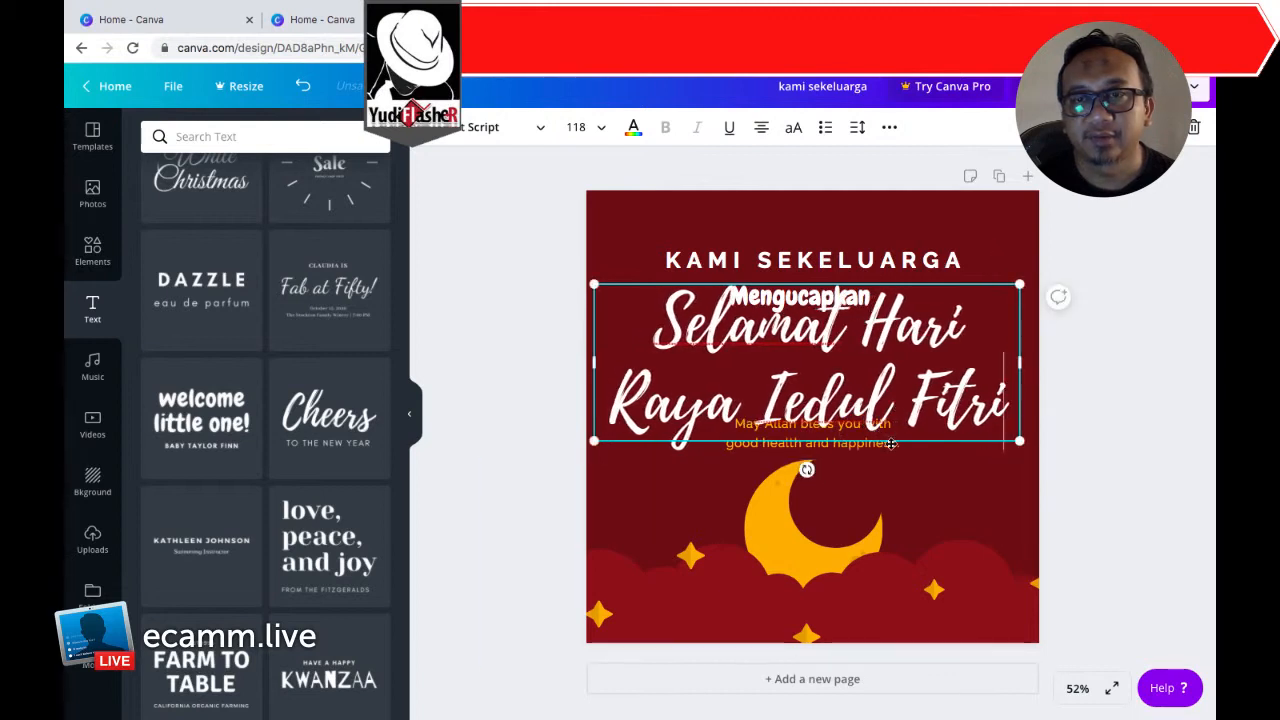
drag(893, 443, 899, 445)
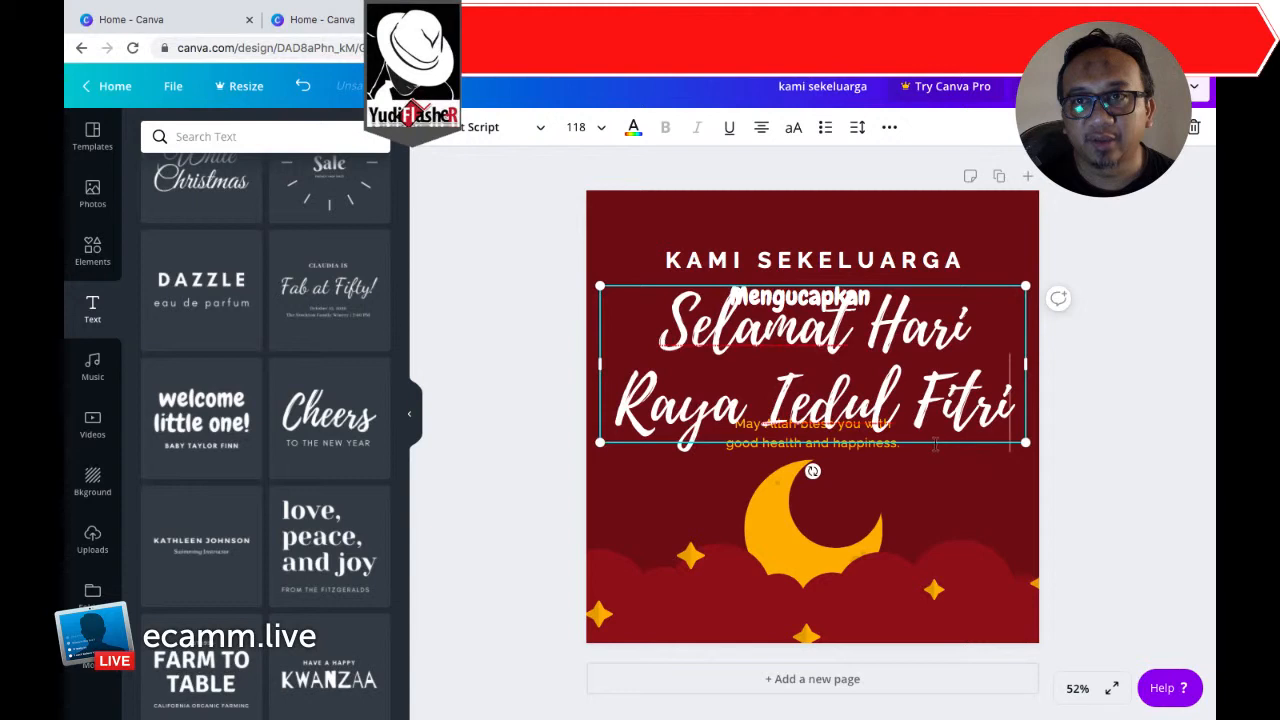
drag(934, 447, 928, 400)
Step: Try to move the "May Allah bless you" text down onto the red clouds, and undo that move
click(853, 449)
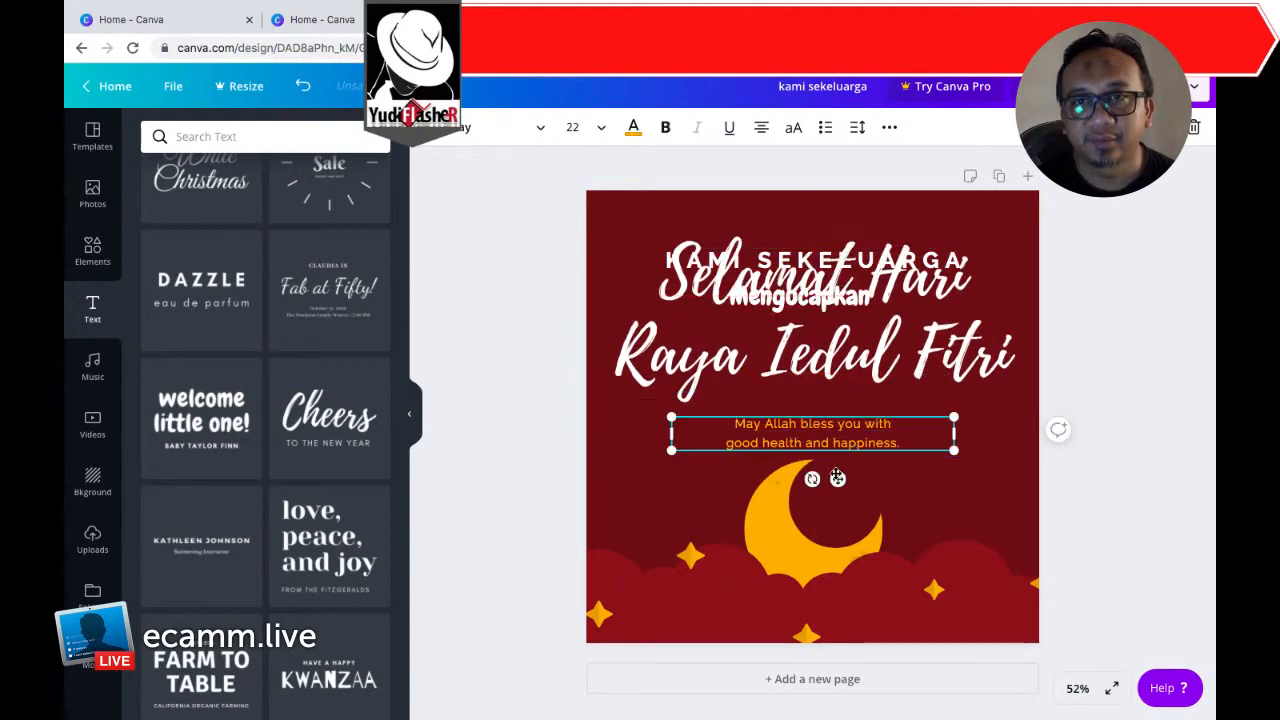
drag(837, 479, 845, 643)
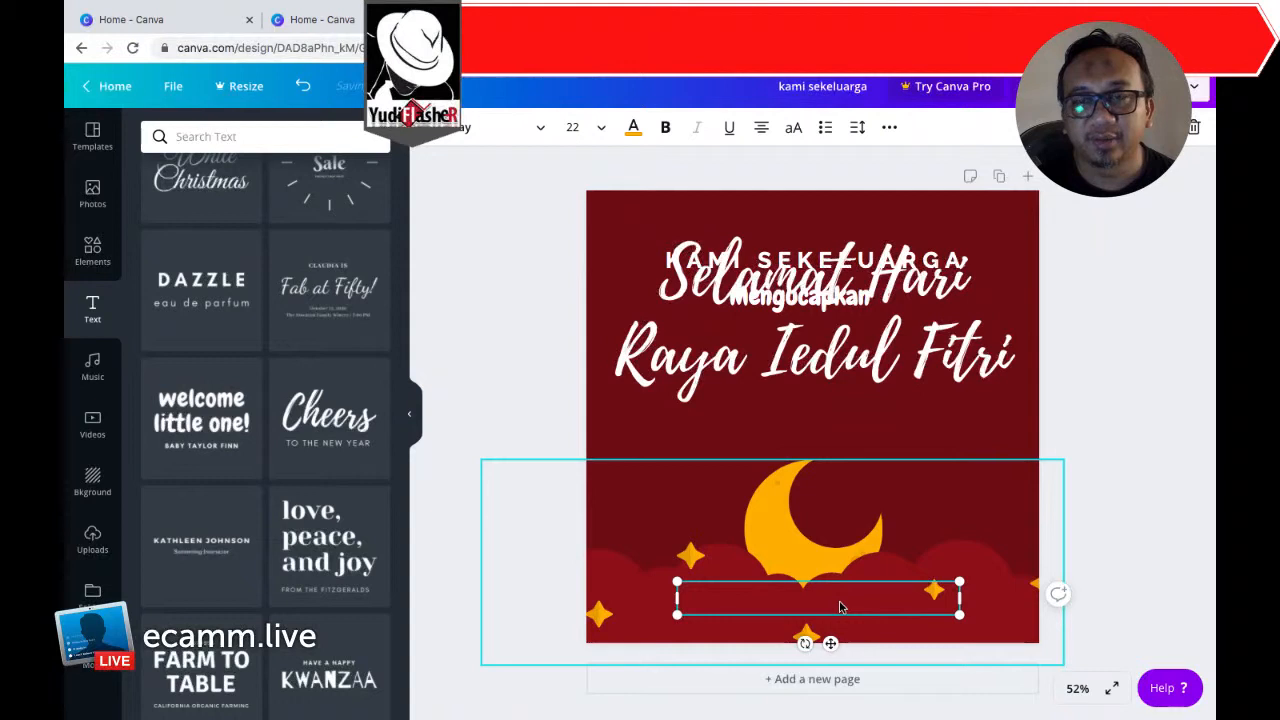
right_click(840, 607)
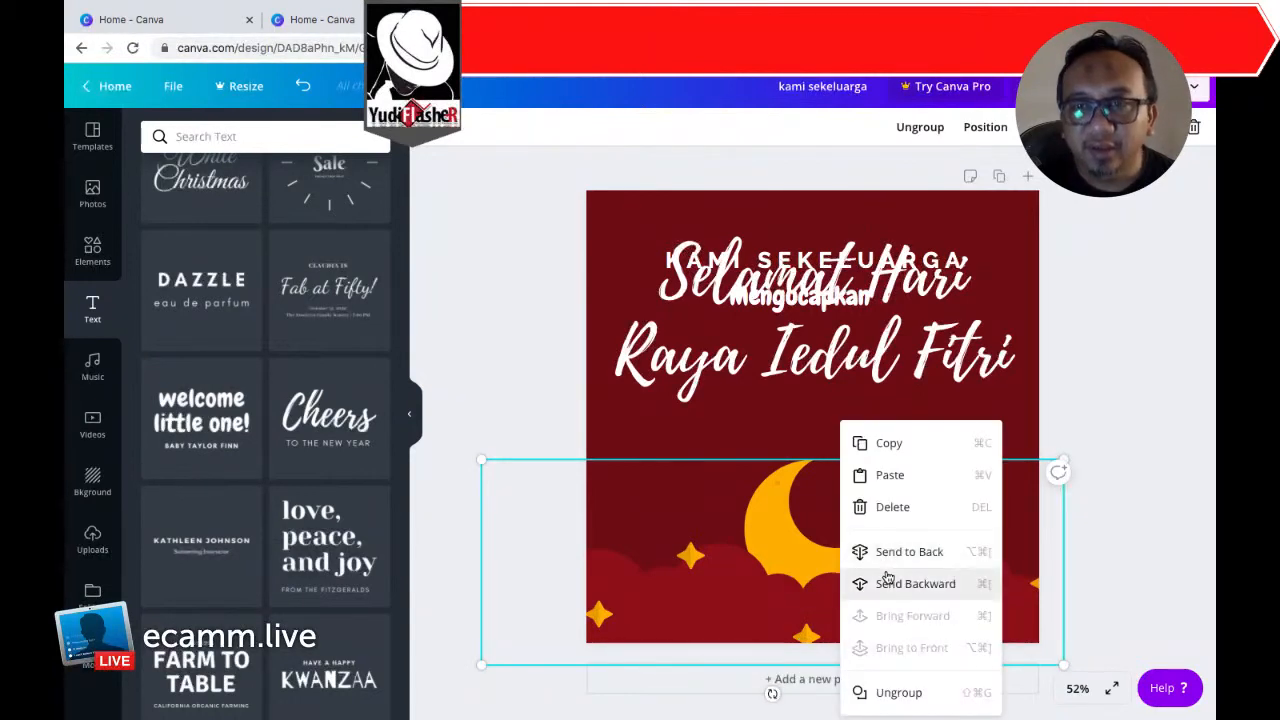
click(1098, 385)
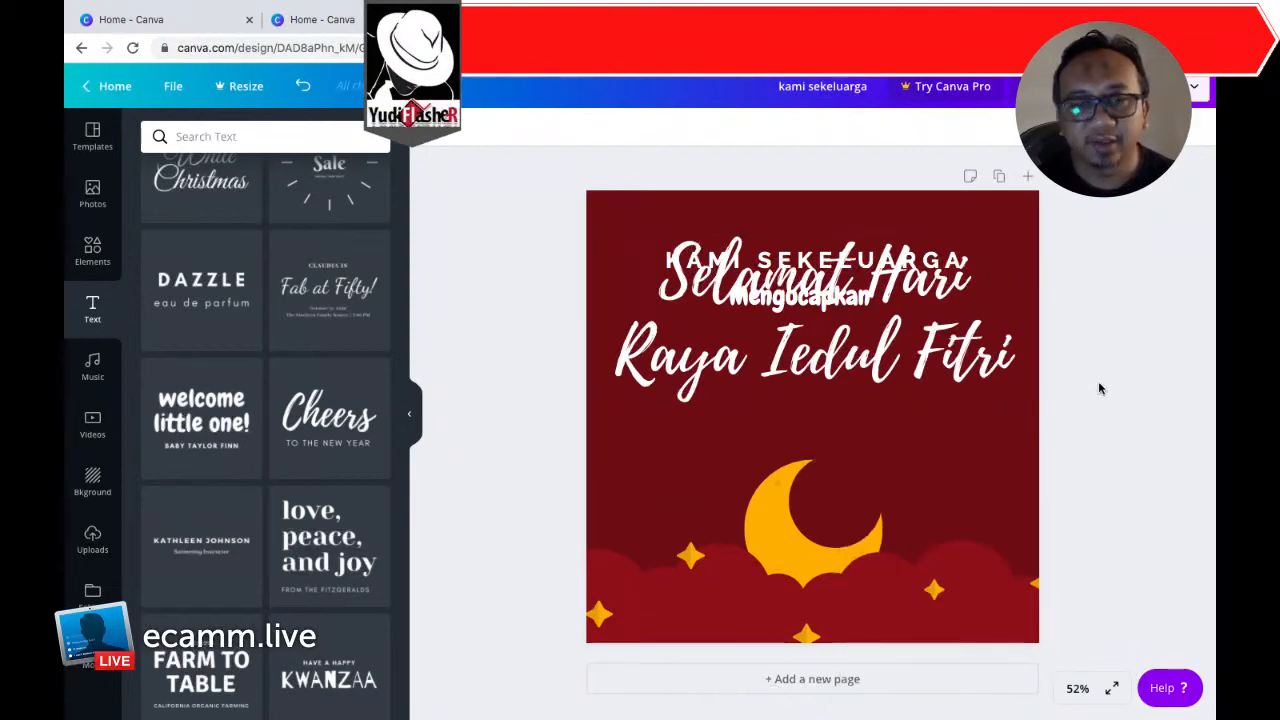
key(ctrl+z)
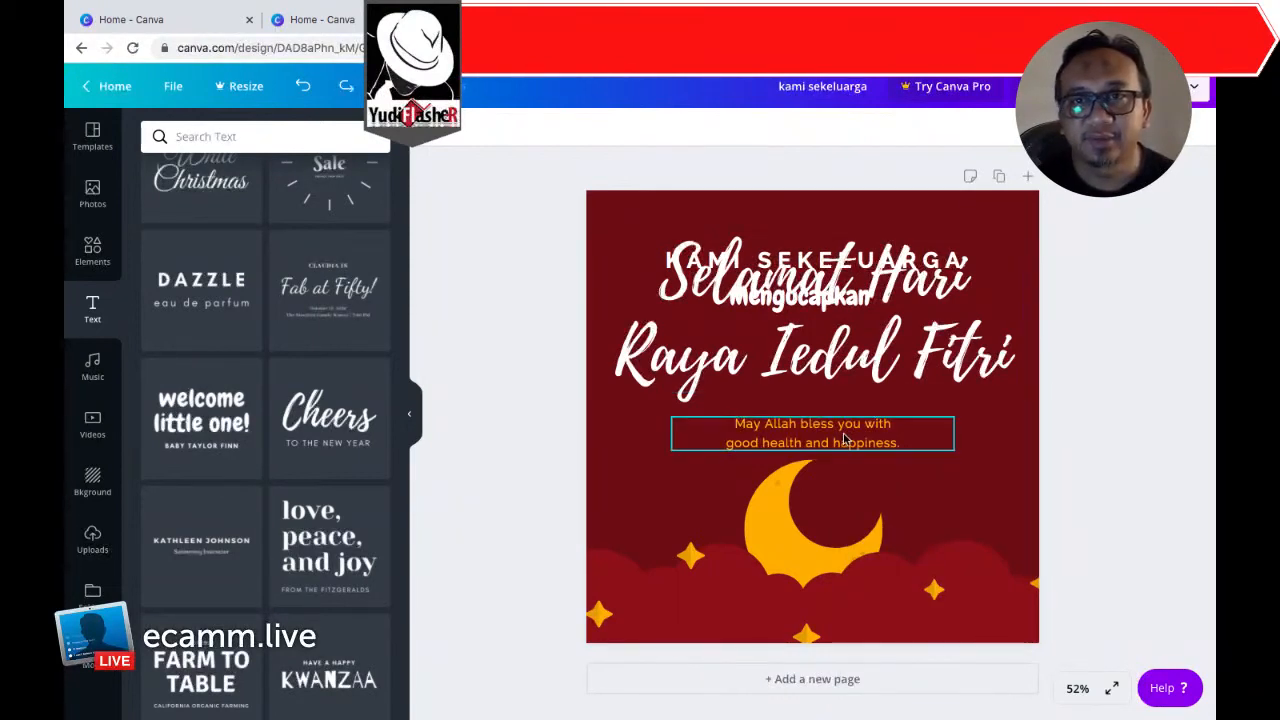
click(843, 438)
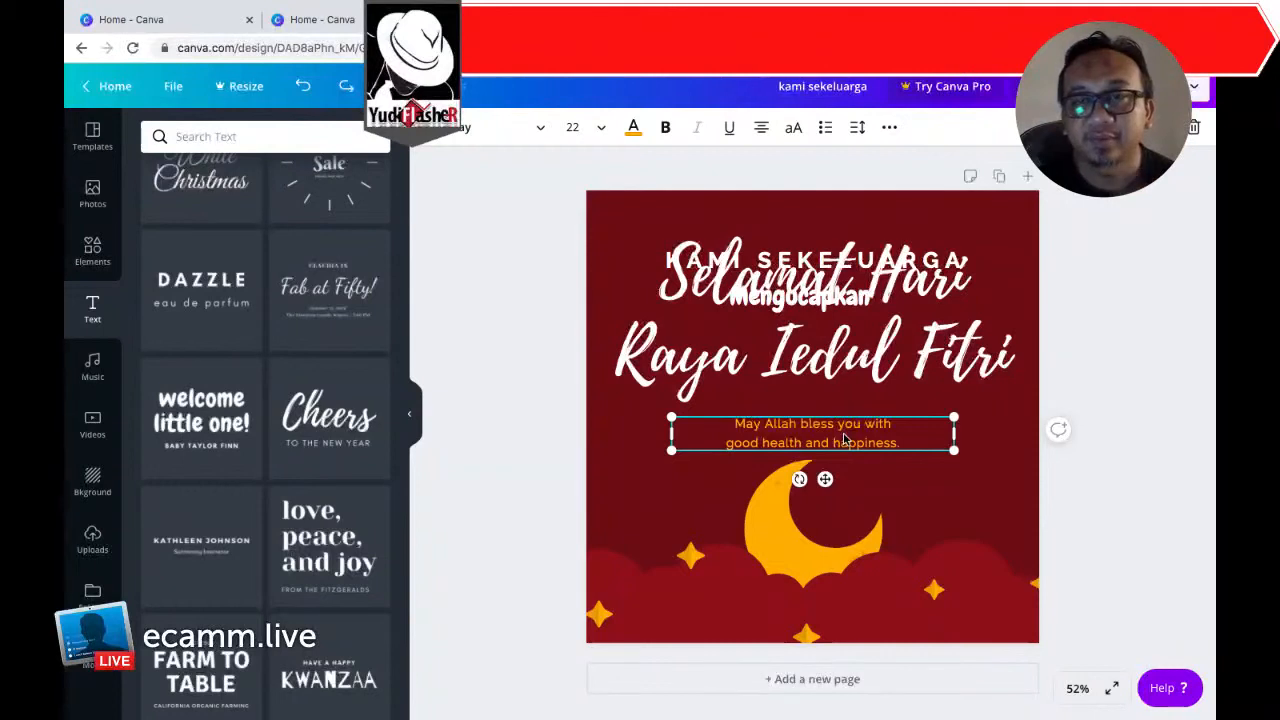
right_click(843, 438)
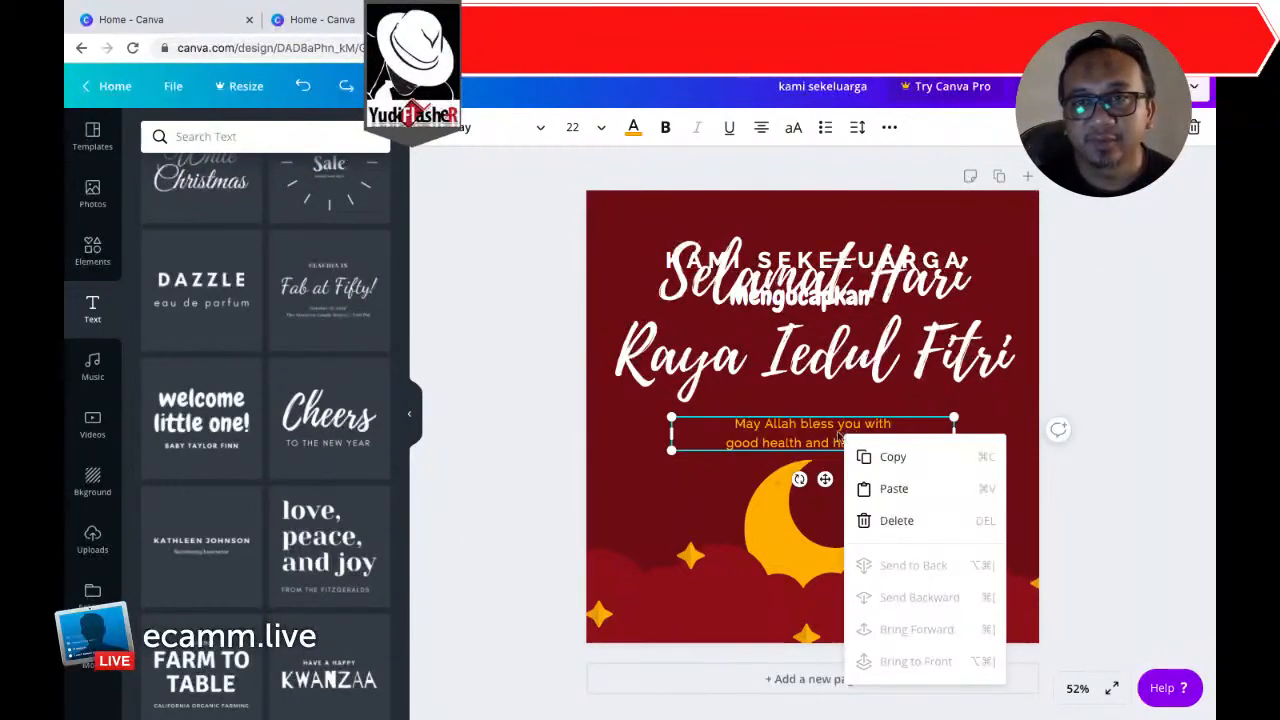
click(822, 437)
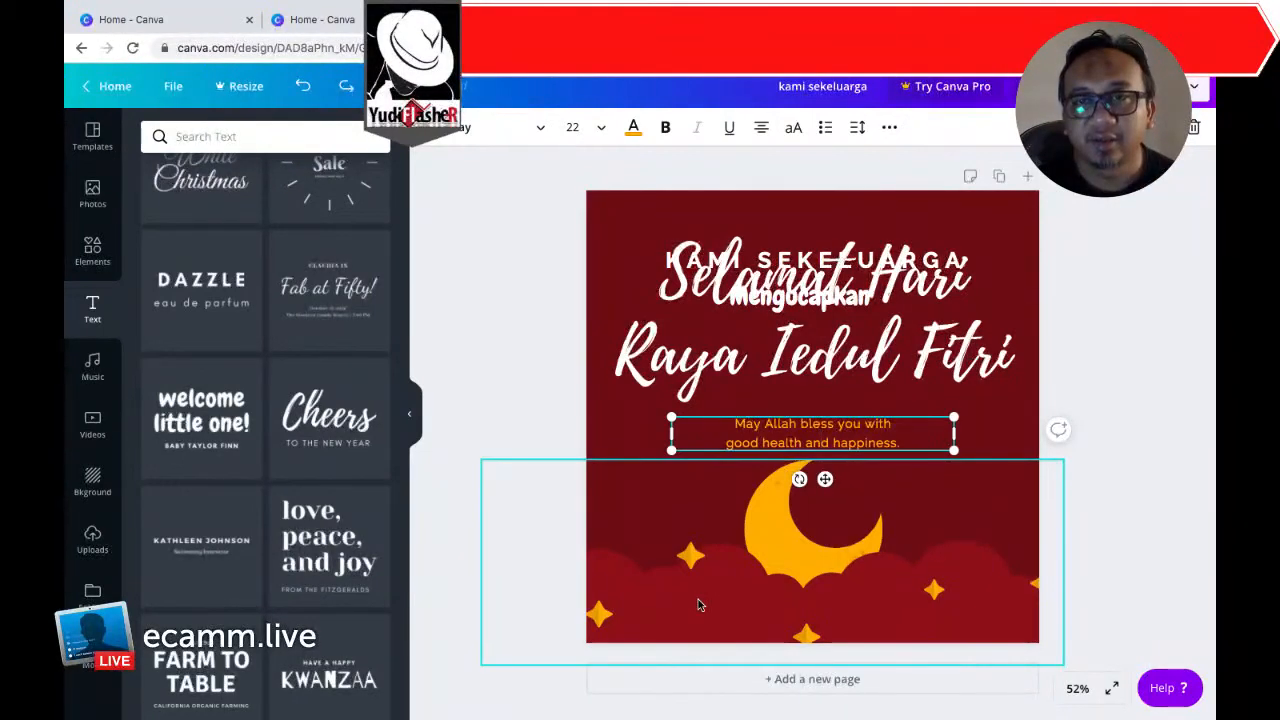
Step: Lower the "Selamat Hari Raya Iedul Fitri" text to just above the blessing text and move "KAMI SEKELUARGA" up near the page's upper edge
click(857, 368)
drag(857, 368, 857, 390)
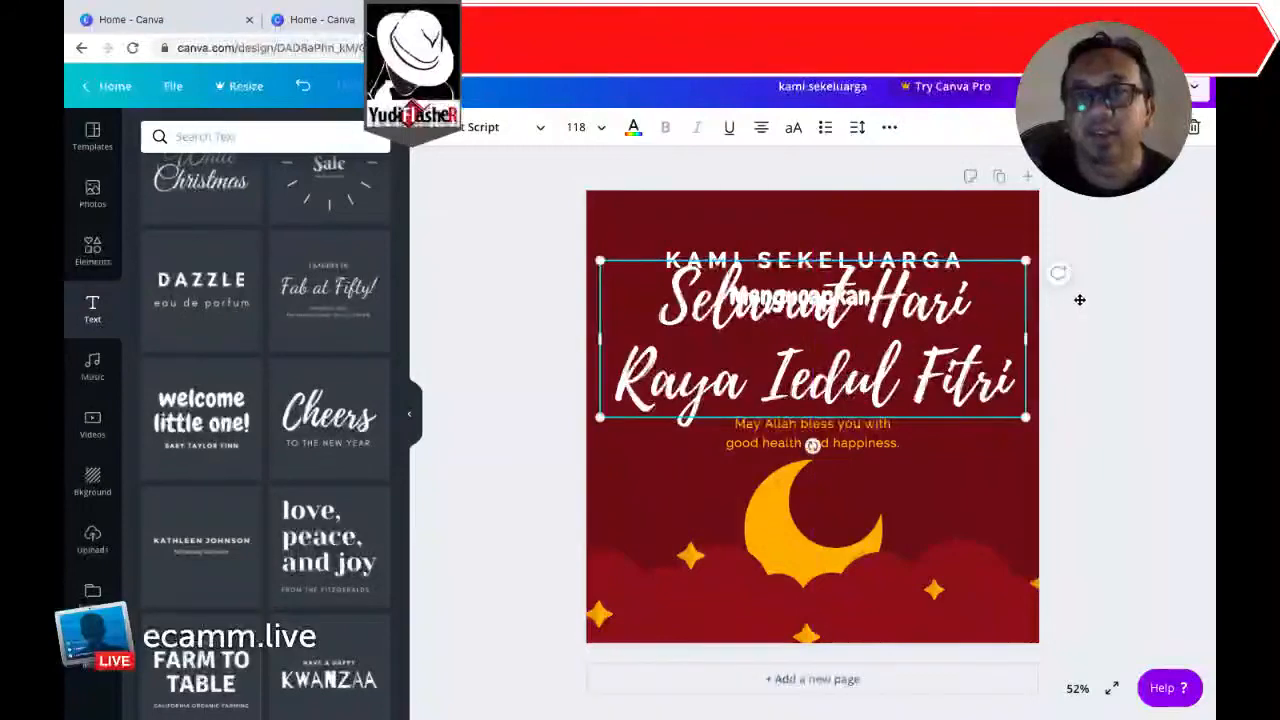
click(825, 265)
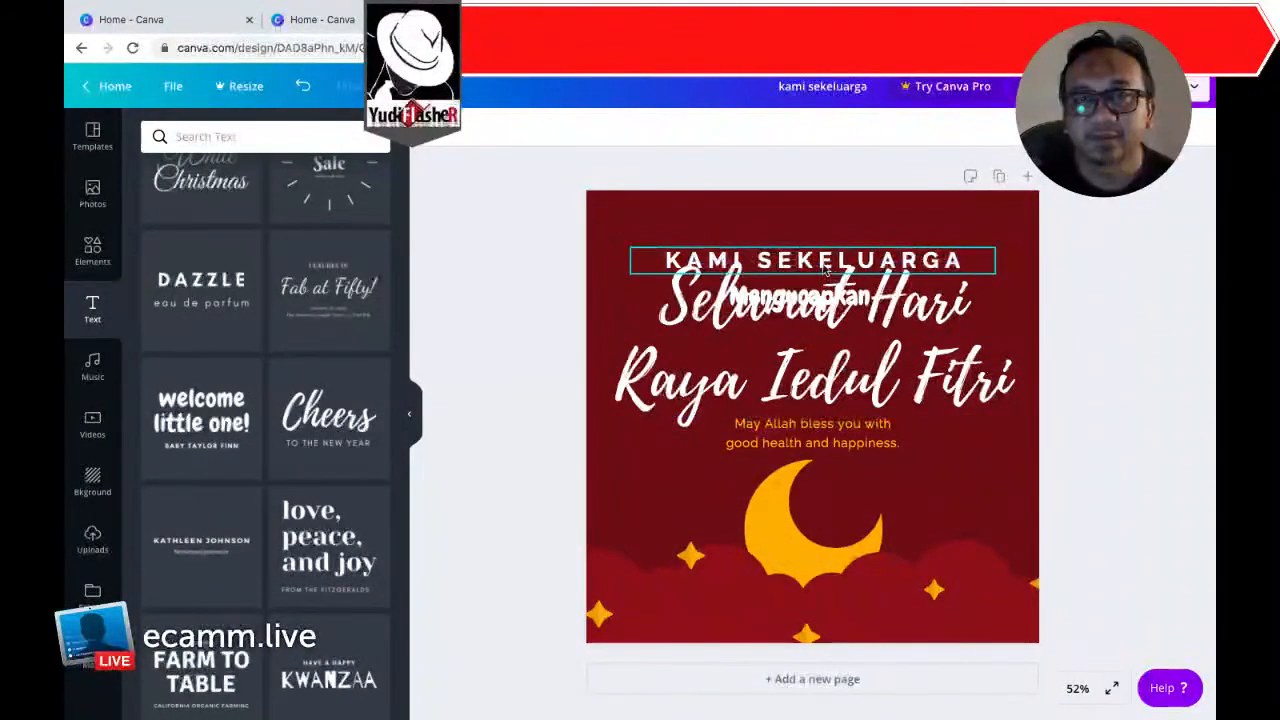
drag(825, 265, 820, 218)
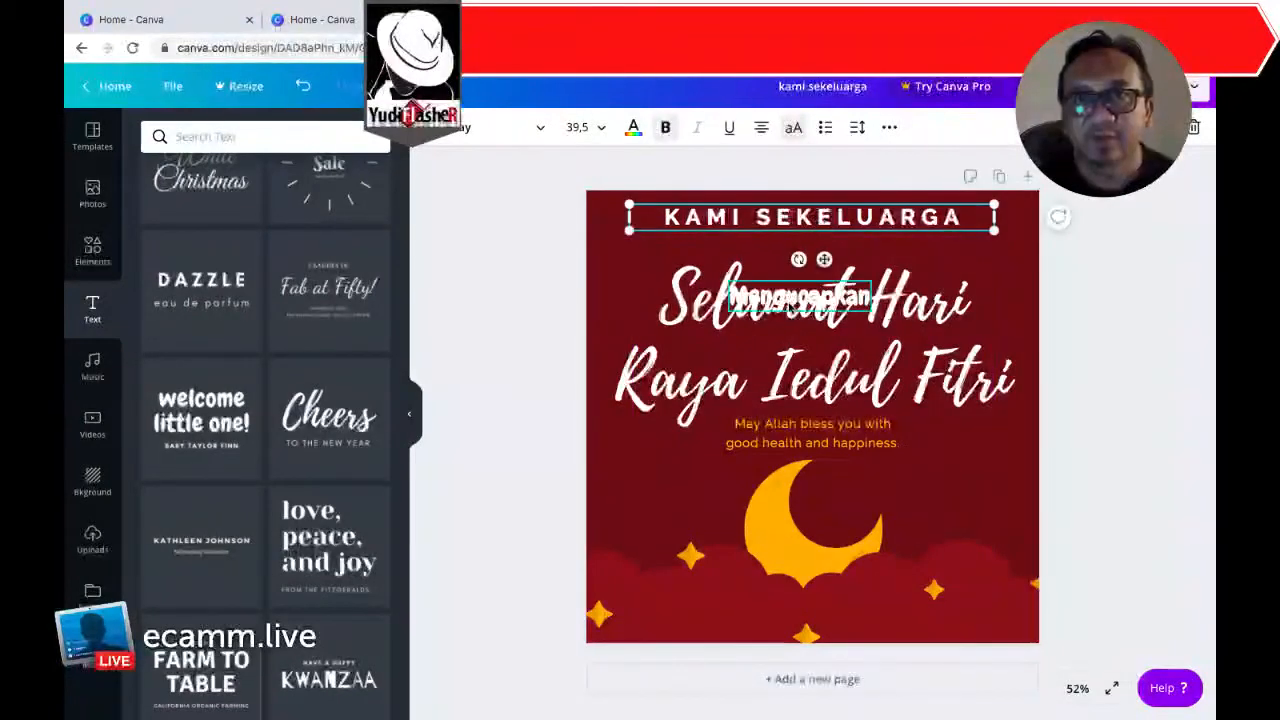
Step: Move "Mengucapkan" up between "KAMI SEKELUARGA" and the greeting, and space them out by nudging the greeting down and "KAMI SEKELUARGA" up
drag(792, 302, 792, 252)
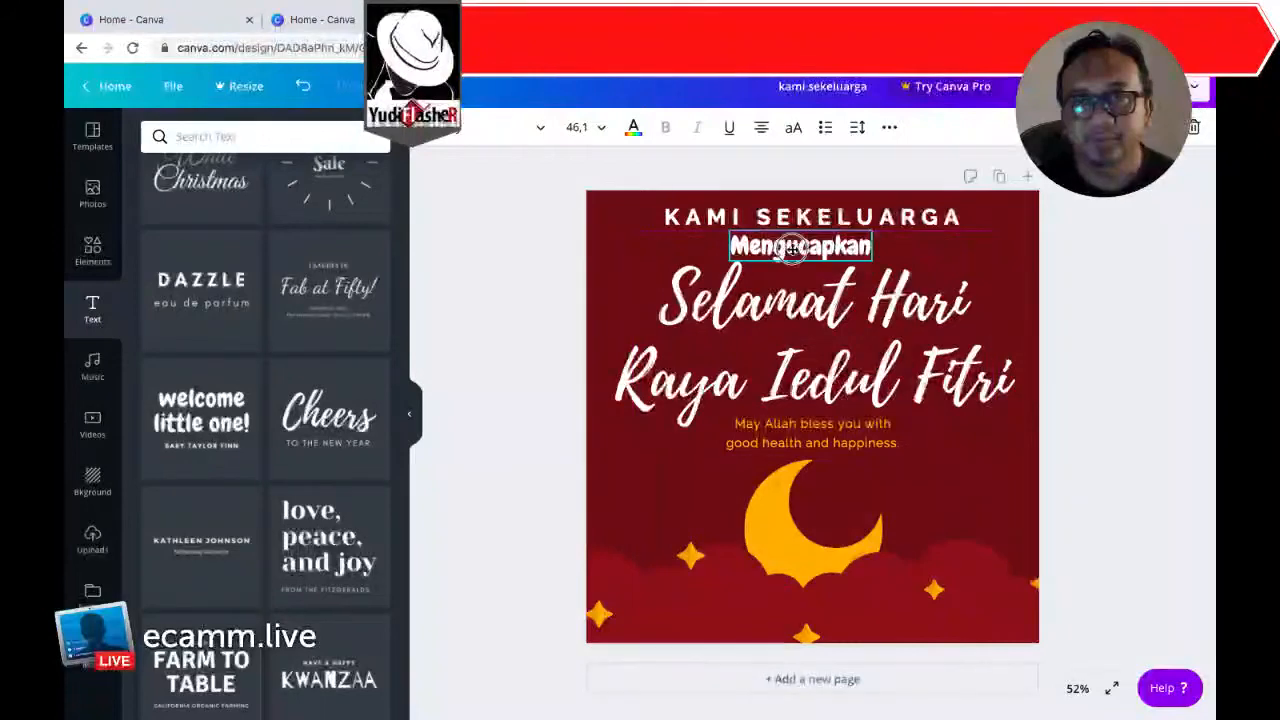
drag(792, 252, 792, 252)
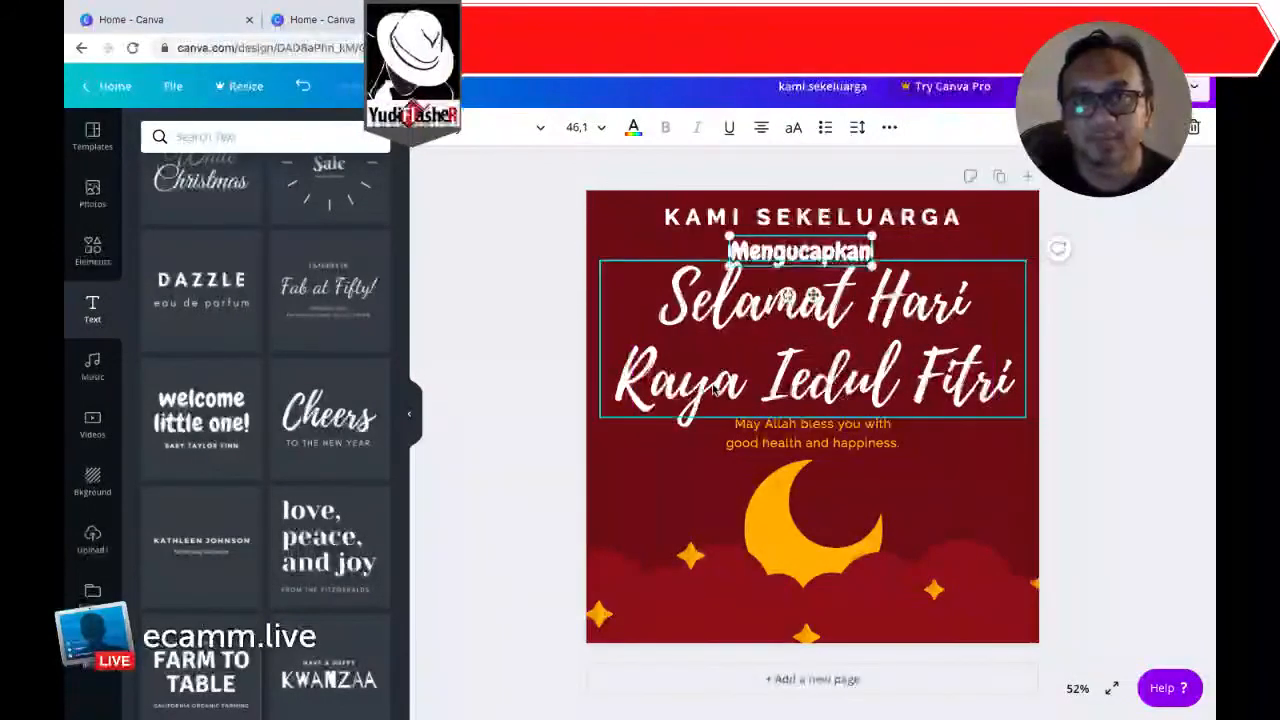
drag(715, 384, 714, 388)
click(1158, 336)
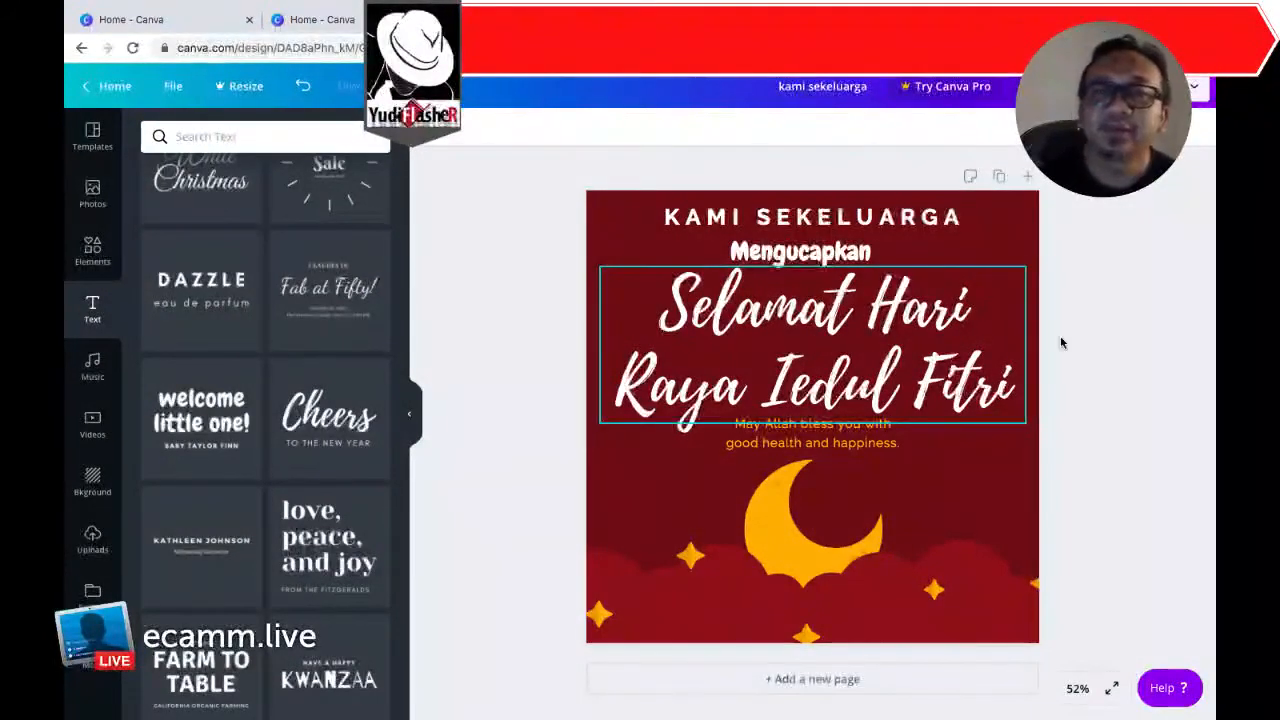
click(759, 226)
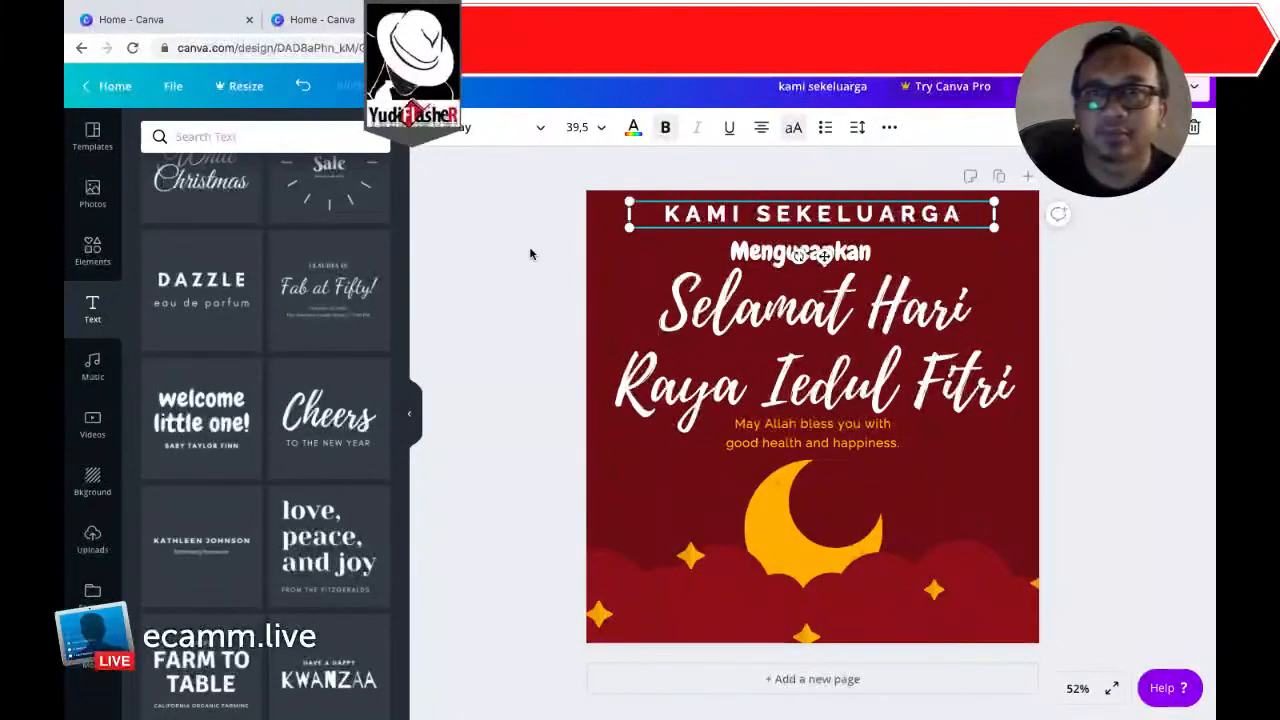
click(589, 272)
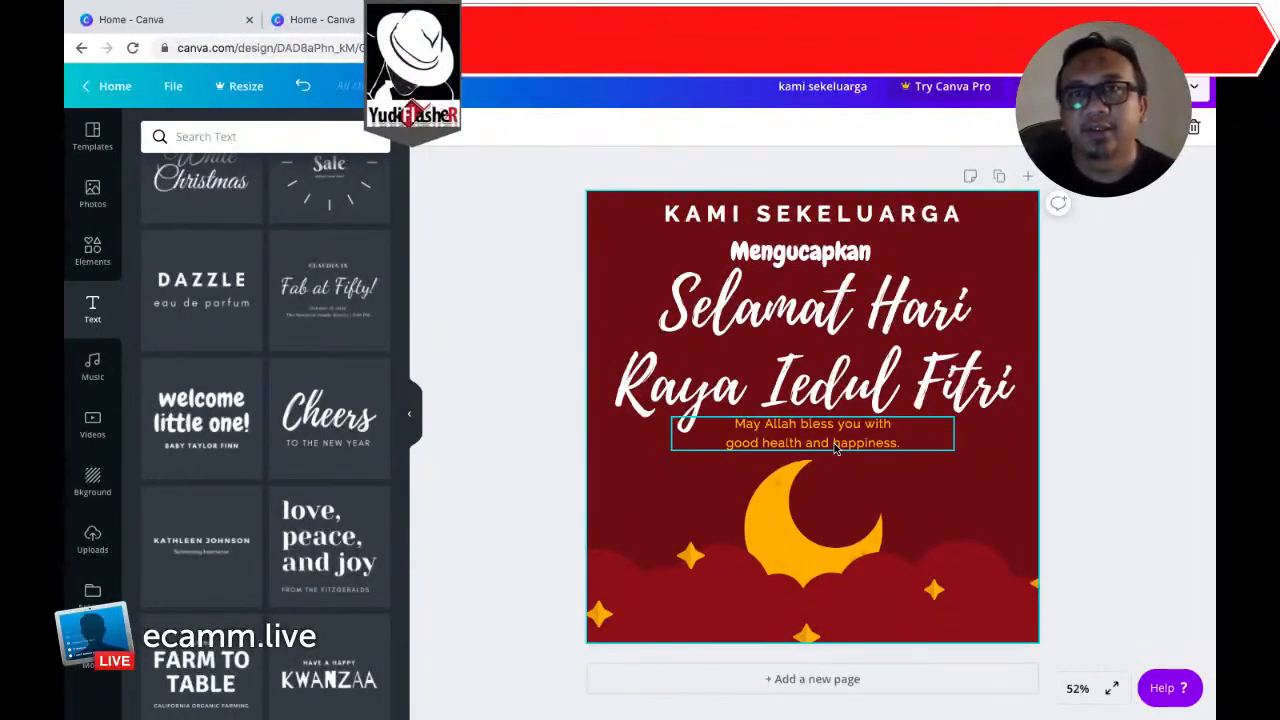
click(838, 362)
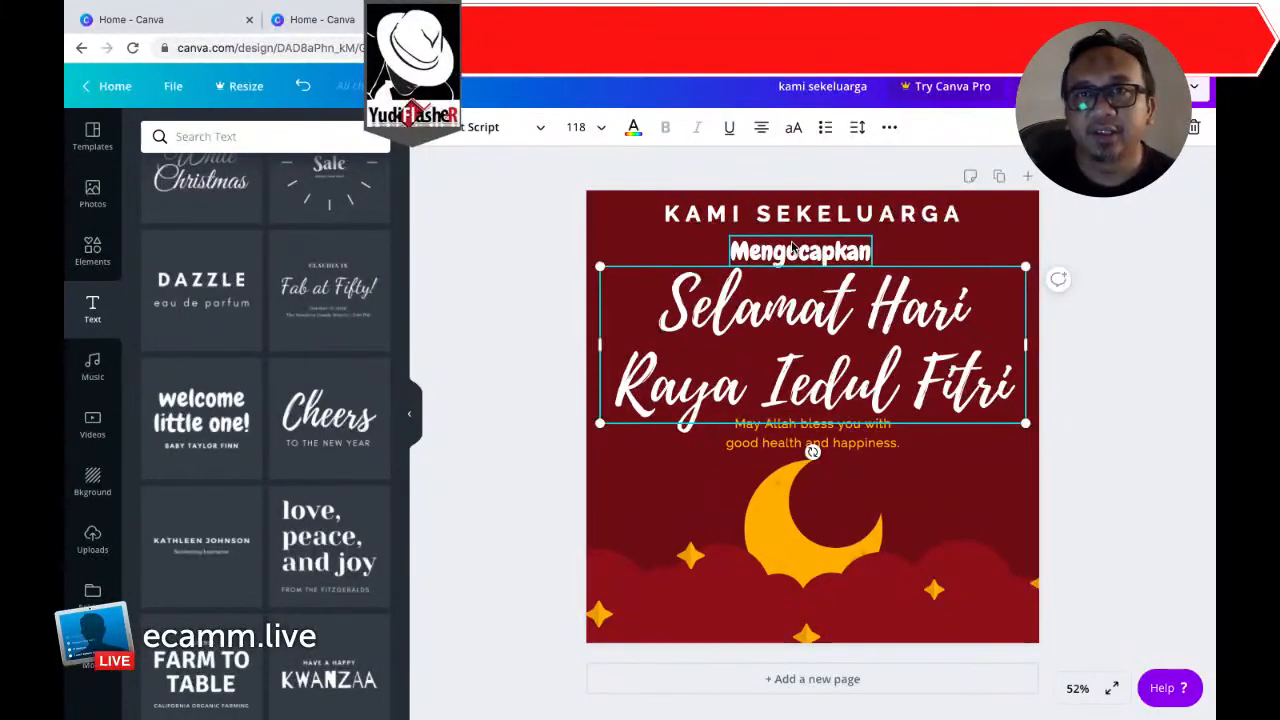
drag(793, 254, 792, 253)
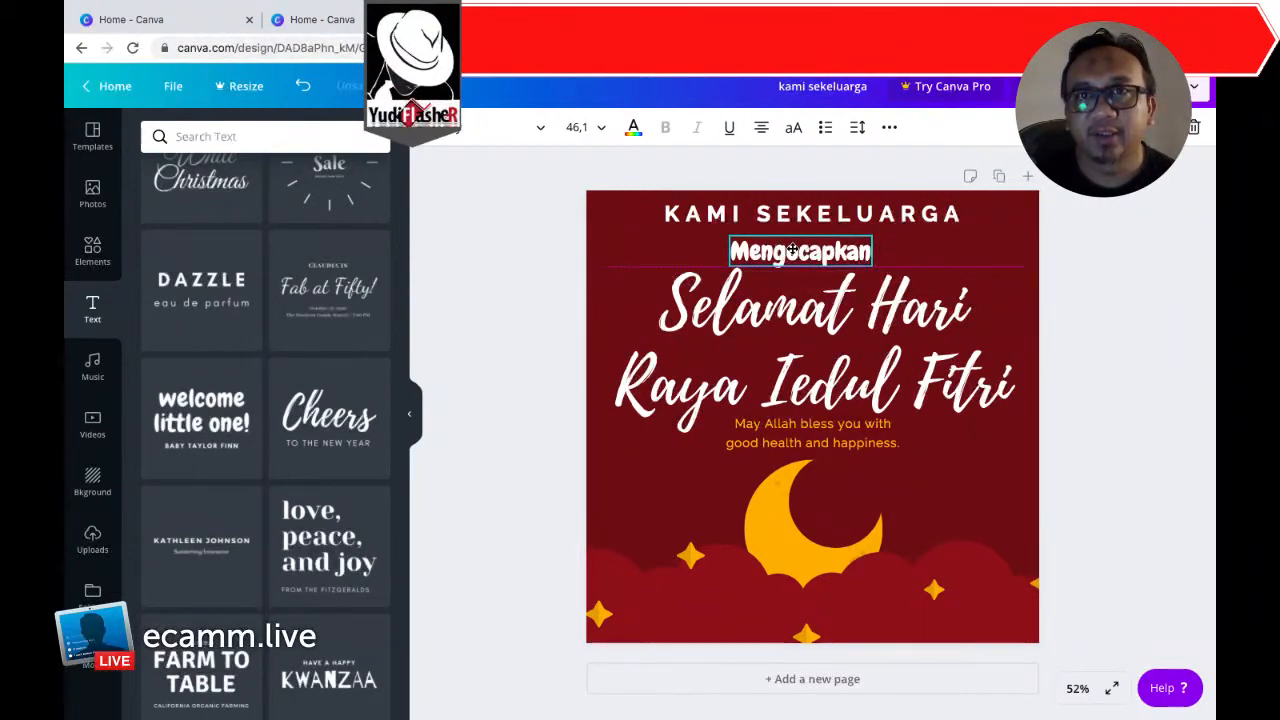
click(543, 297)
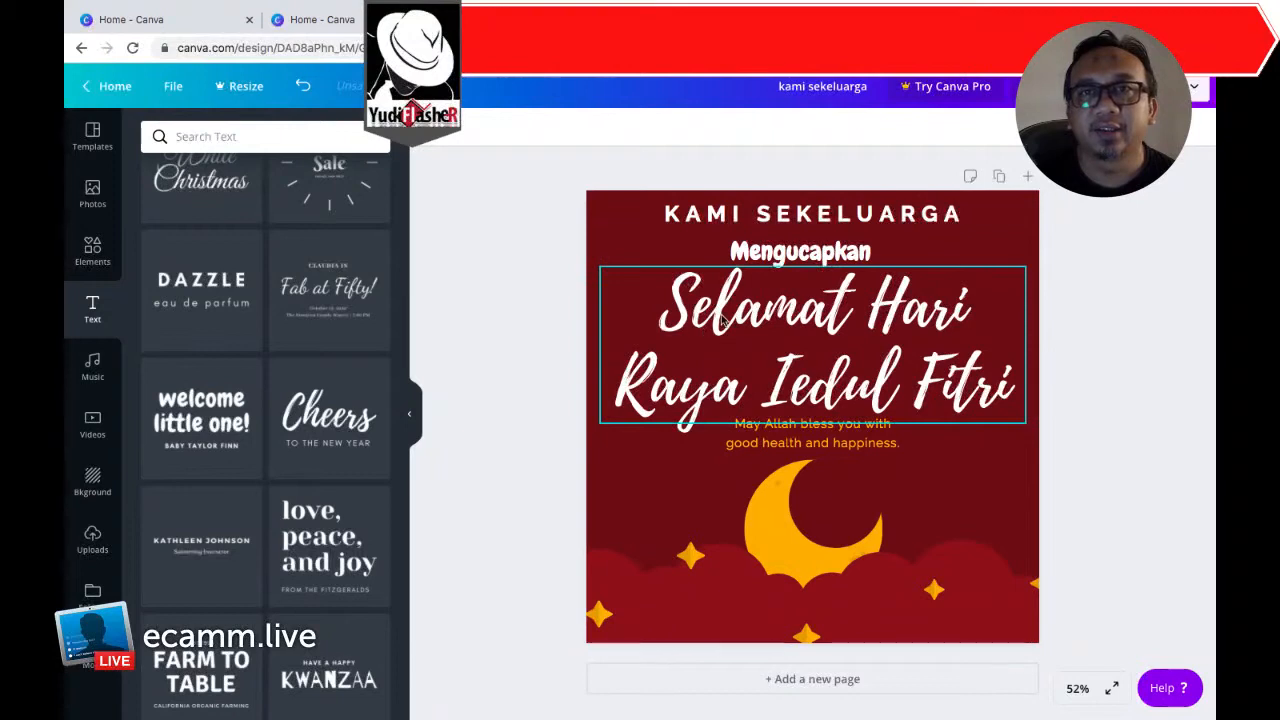
Step: Colour the "Selamat Hari Raya Iedul Fitri" text with the orange-yellow document colour
click(722, 318)
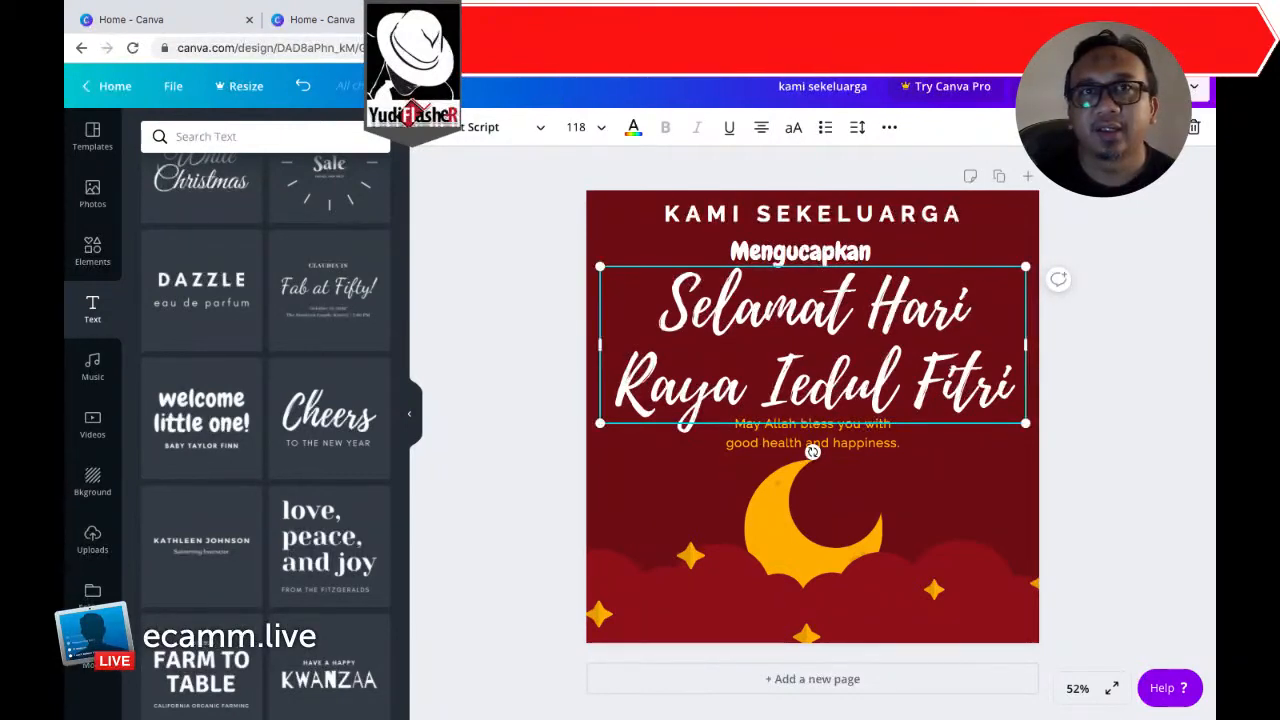
click(633, 128)
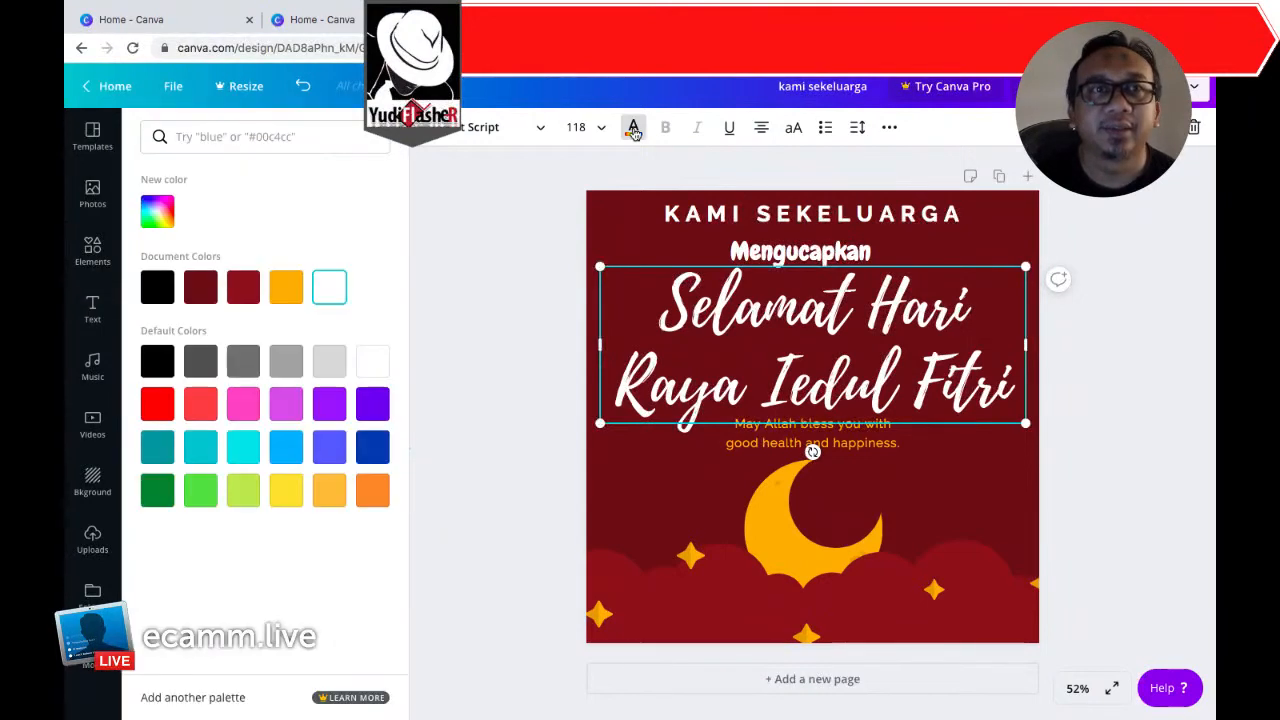
click(286, 290)
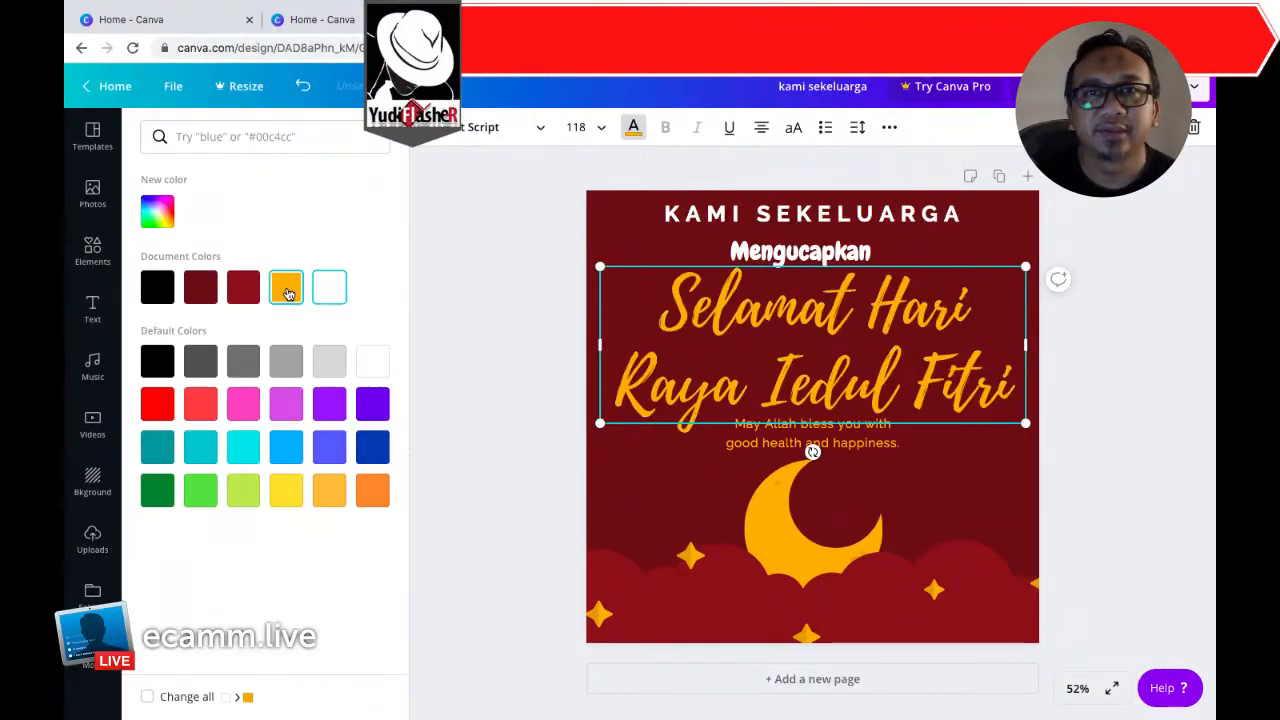
click(533, 244)
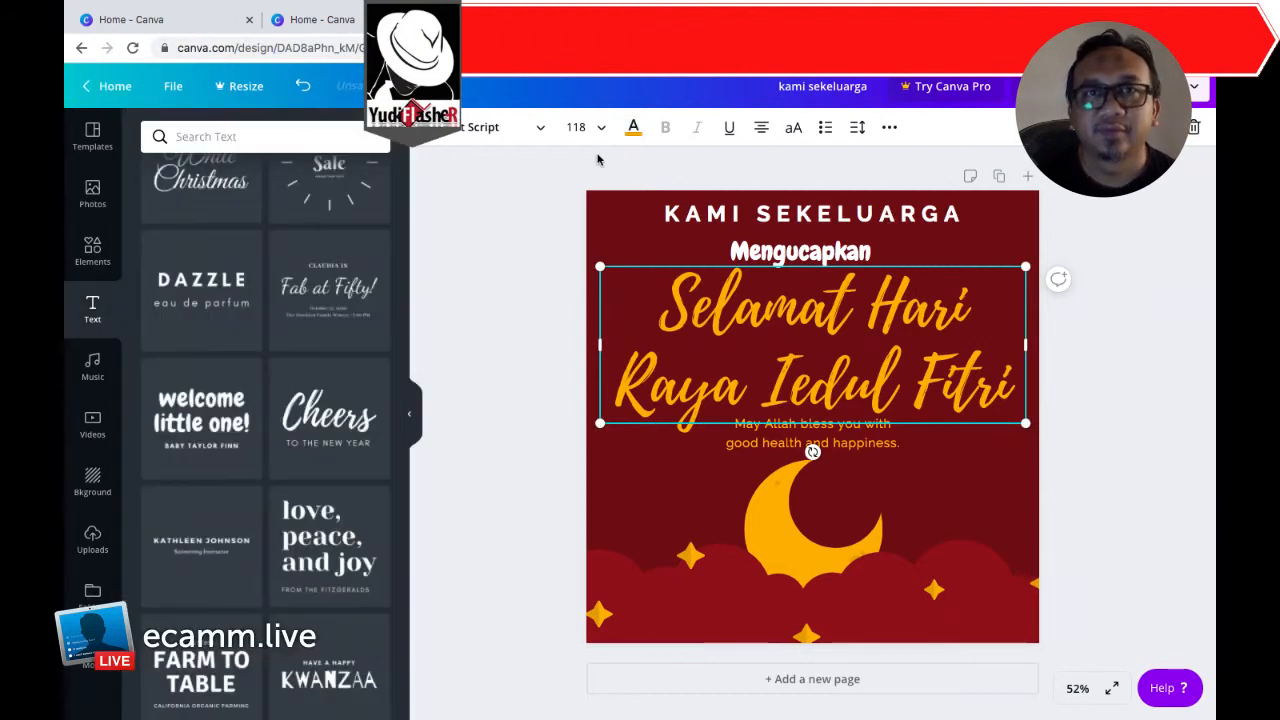
Step: Nudge the "KAMI SEKELUARGA" text slightly down towards "Mengucapkan"
click(1113, 273)
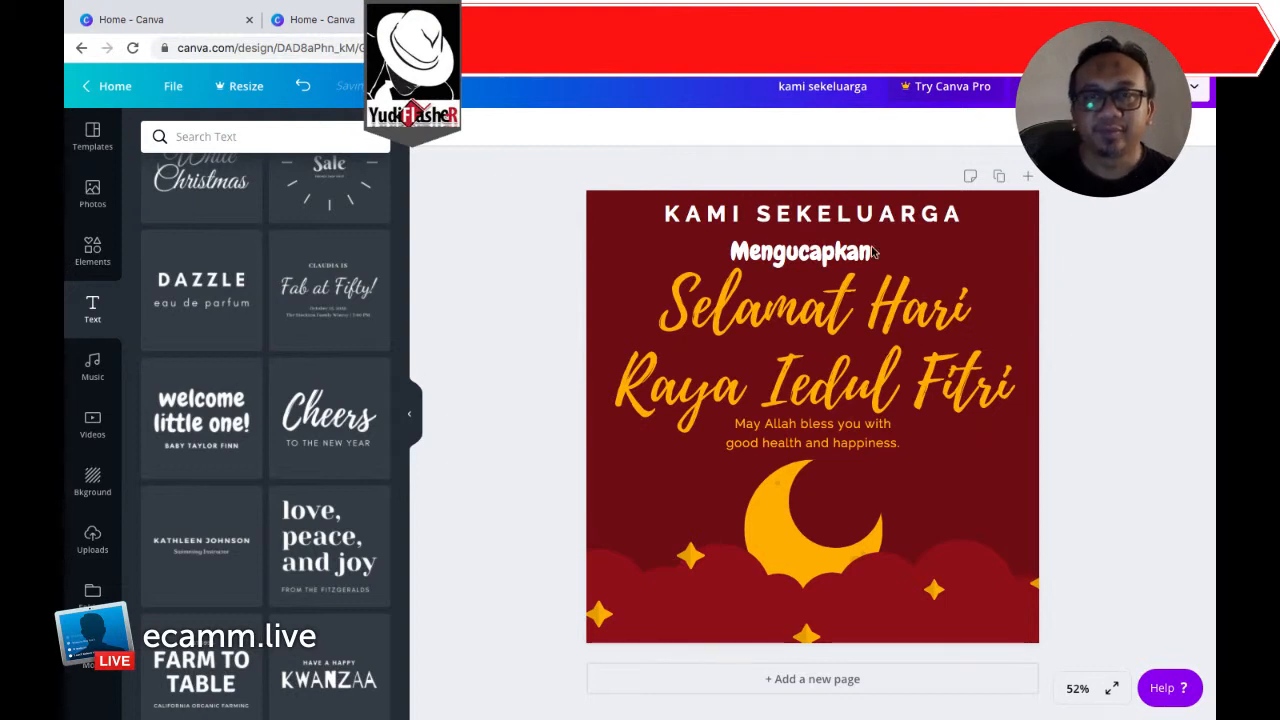
click(788, 226)
drag(788, 222, 788, 228)
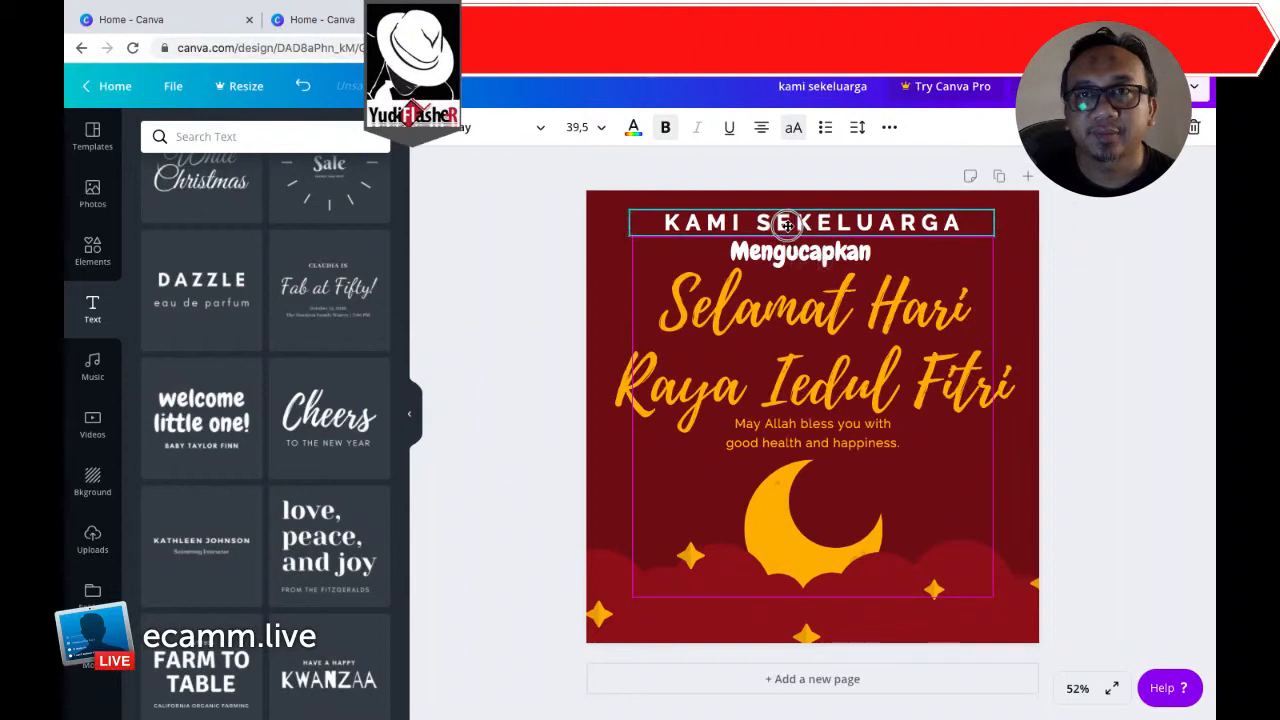
click(568, 220)
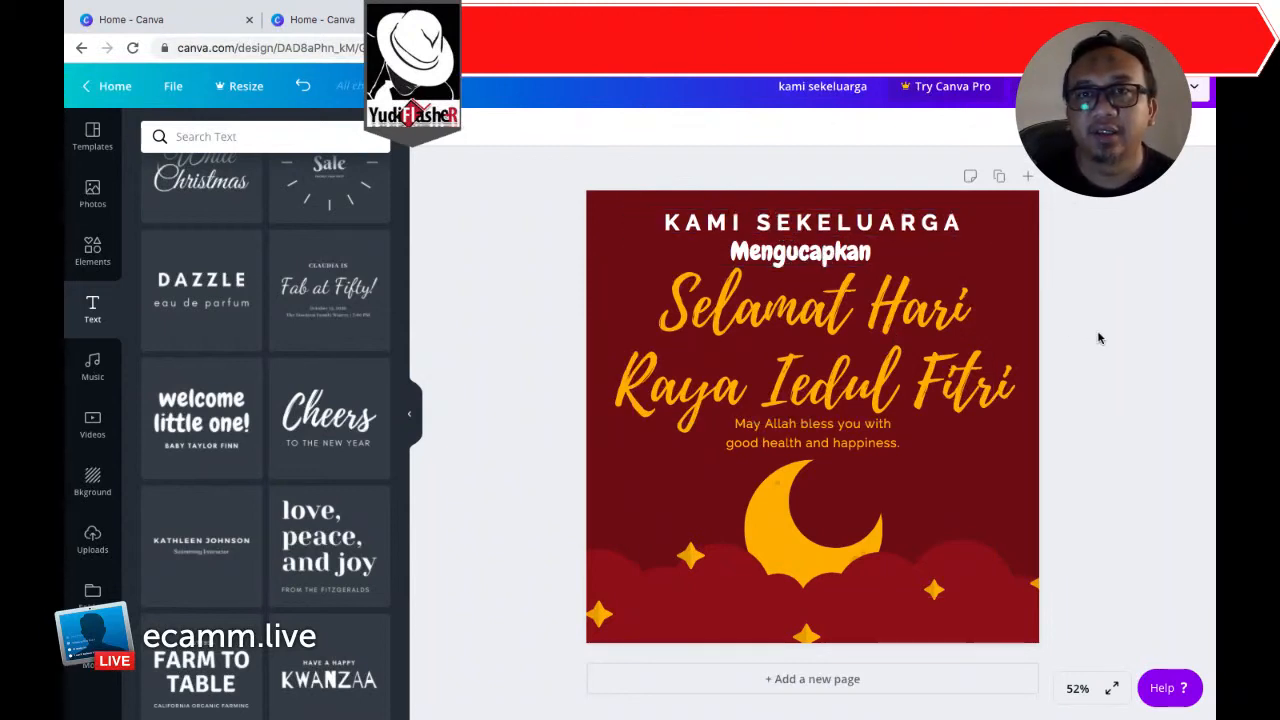
Step: Replace the "May Allah bless you" text with "Taqoballohu Minna Wa Minkum" and move the crescent moon to the page's left edge
click(836, 447)
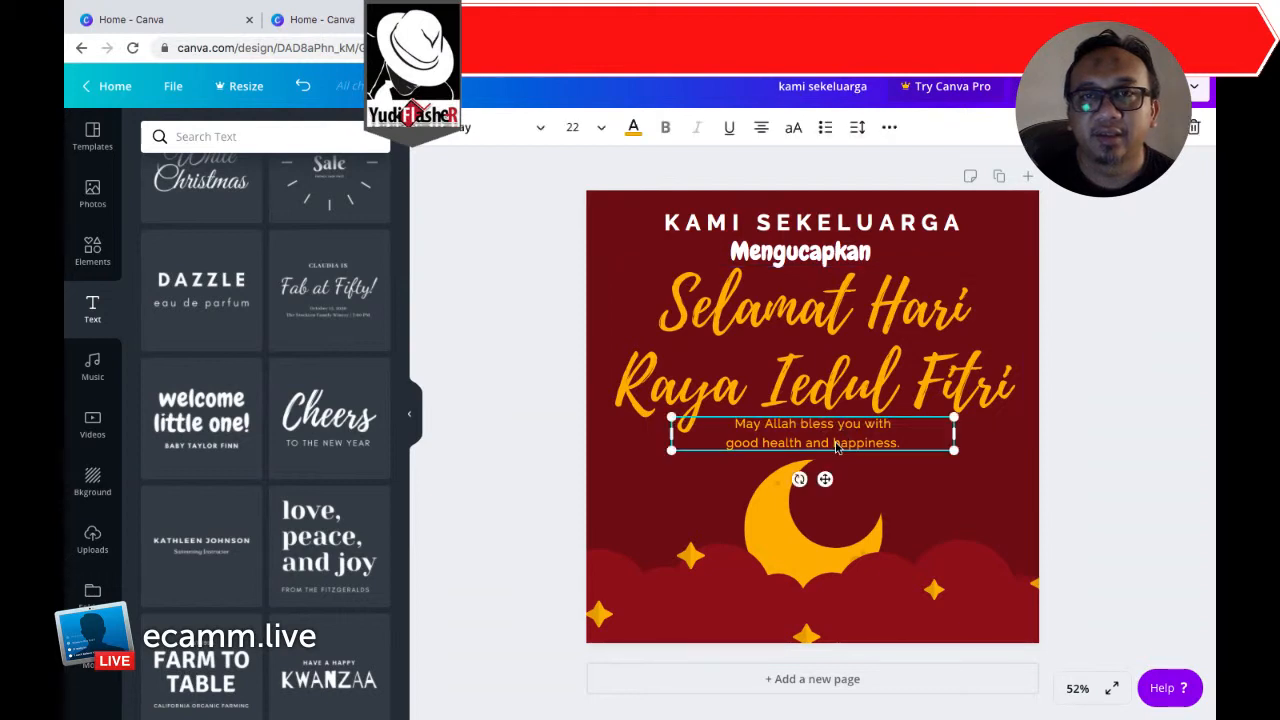
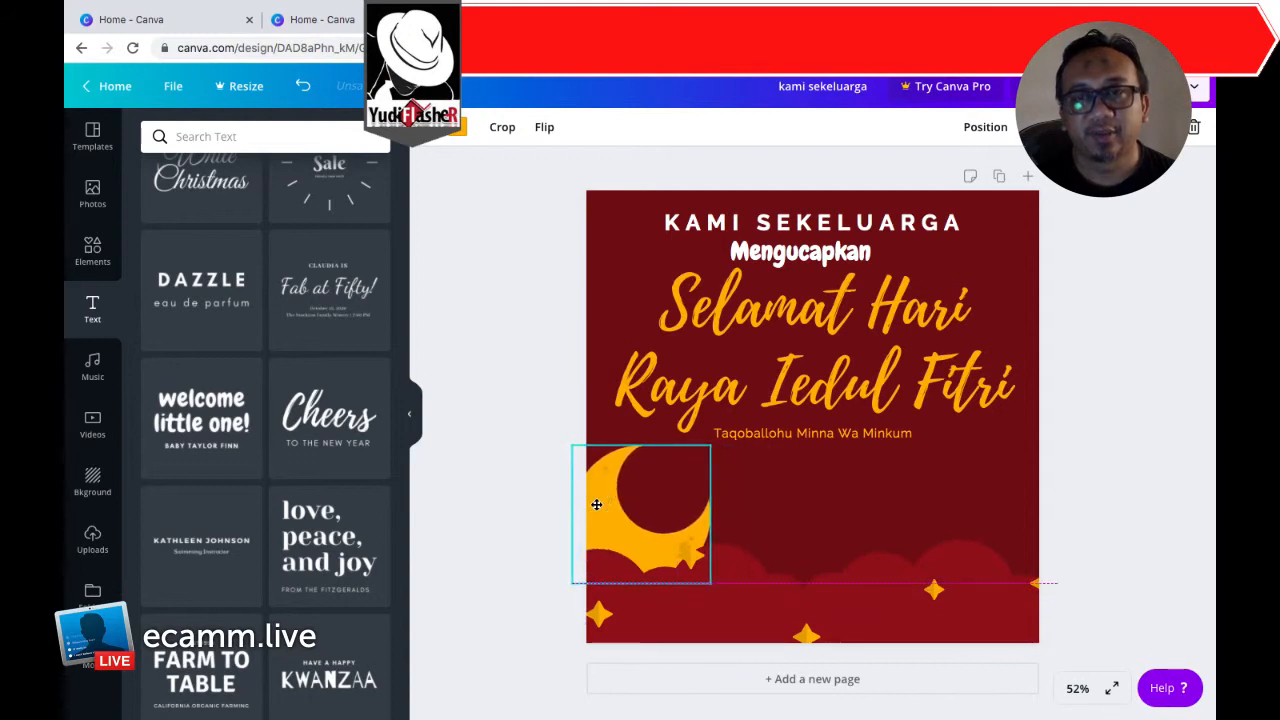
click(1160, 398)
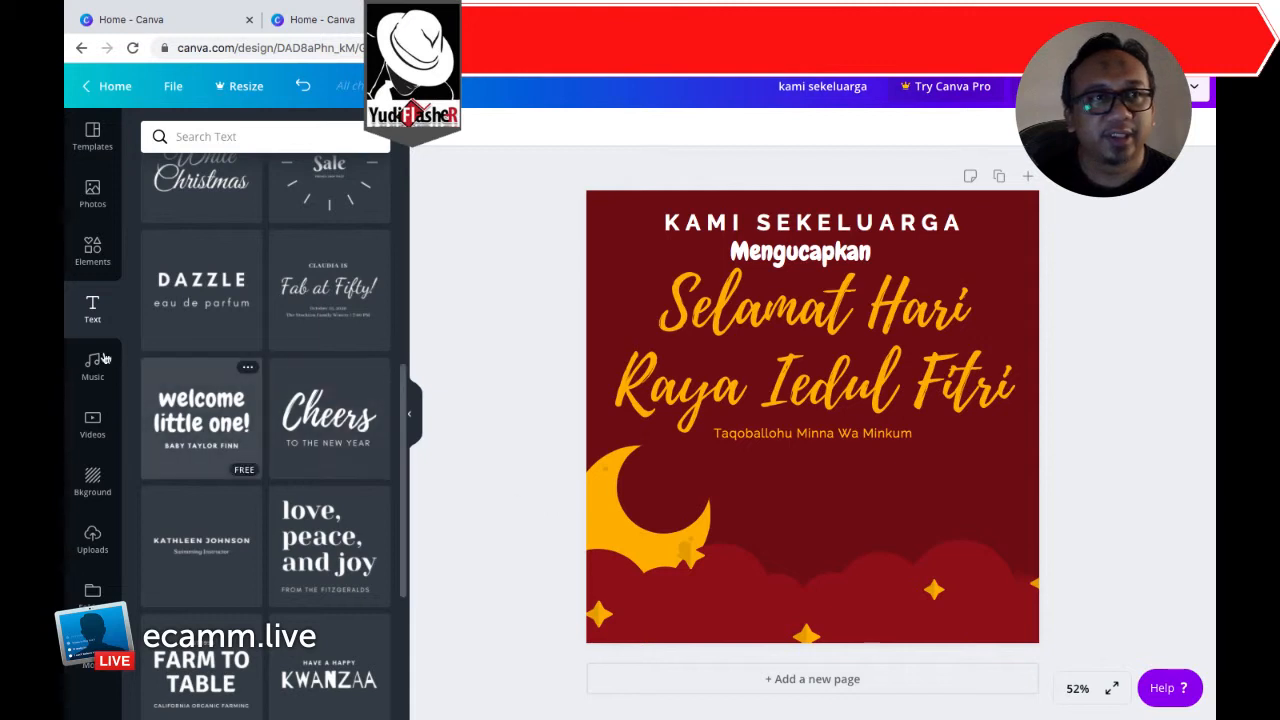
Step: Find the full set of frames among the elements and add the wide brush-stroke frame with ragged sides to the page
click(88, 266)
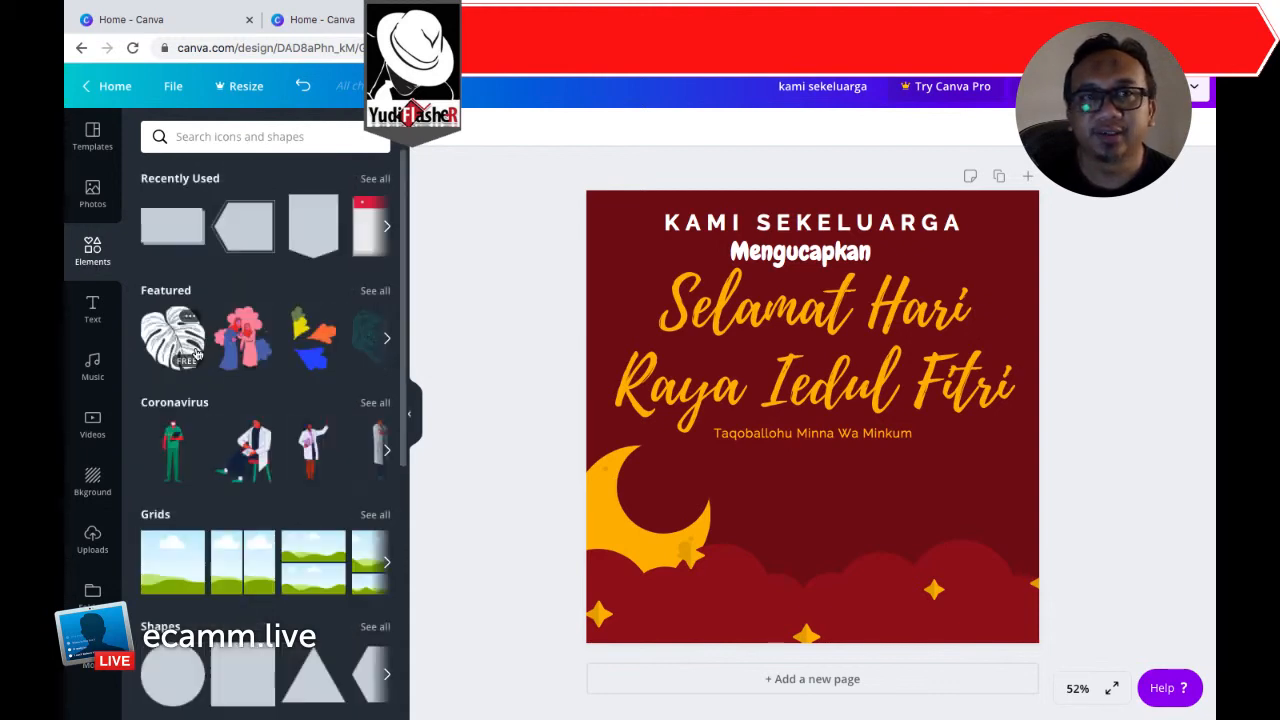
scroll(251, 503, down, 3)
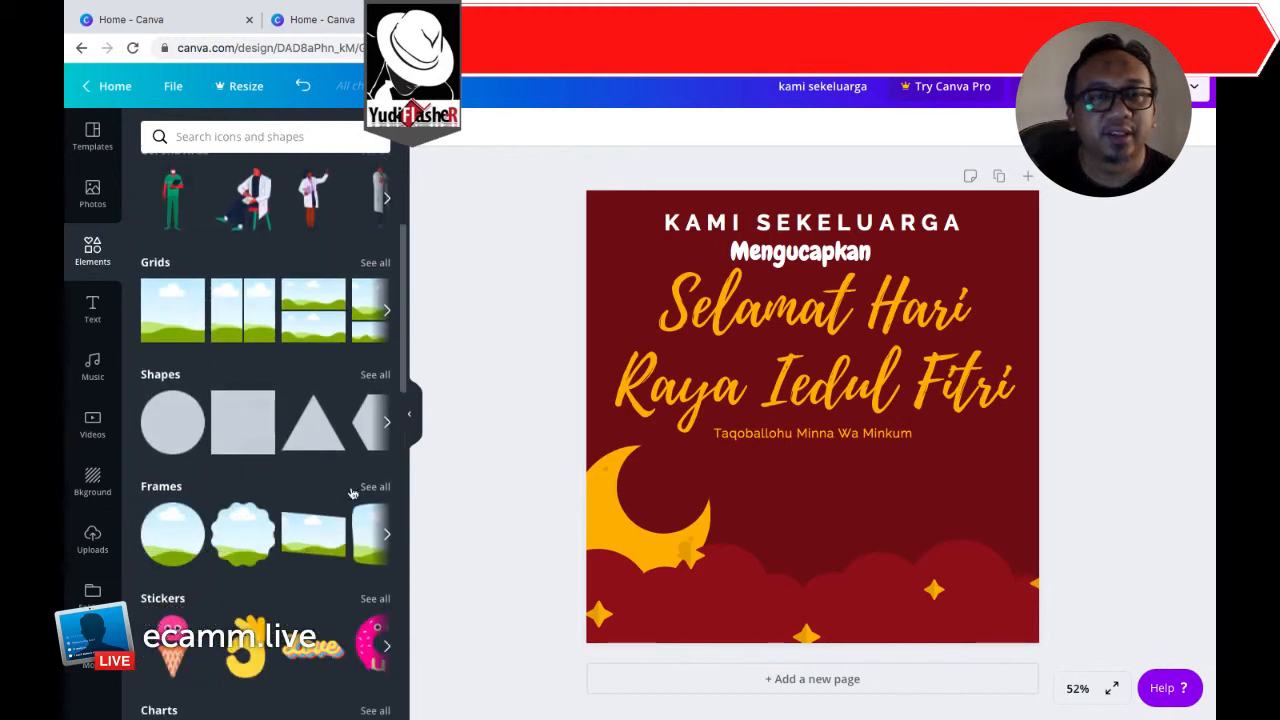
scroll(358, 491, down, 1)
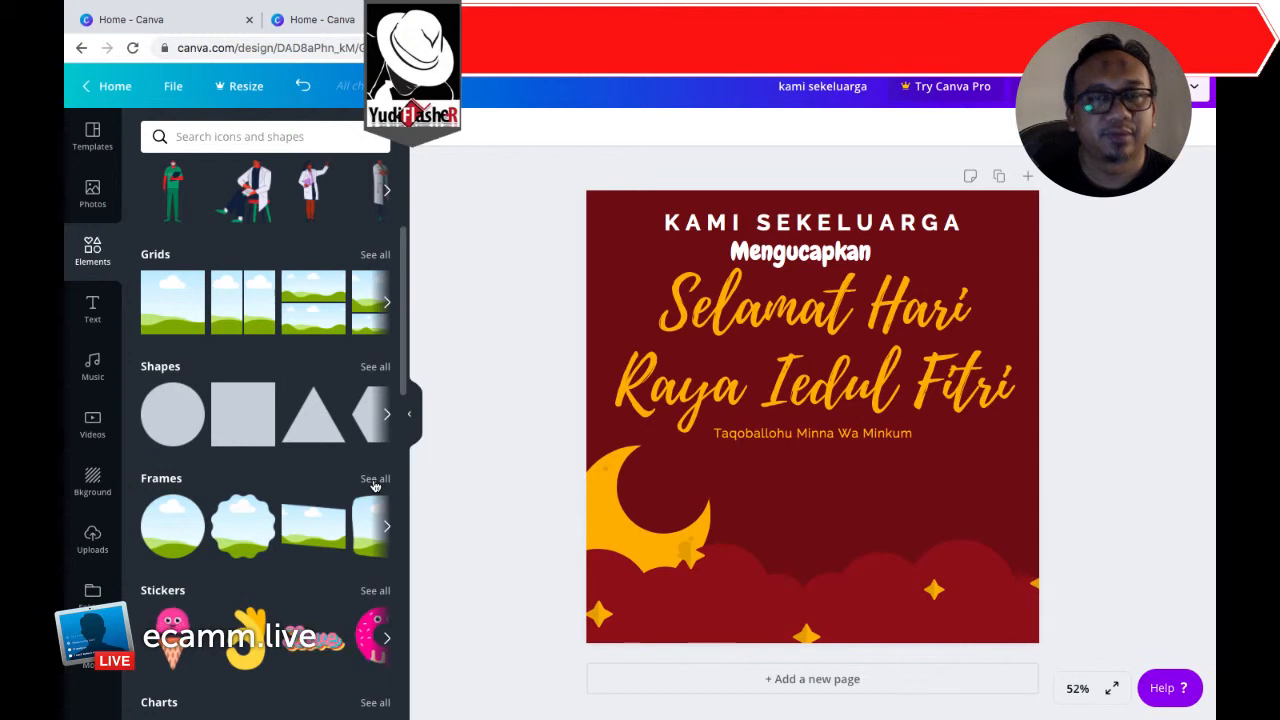
click(375, 481)
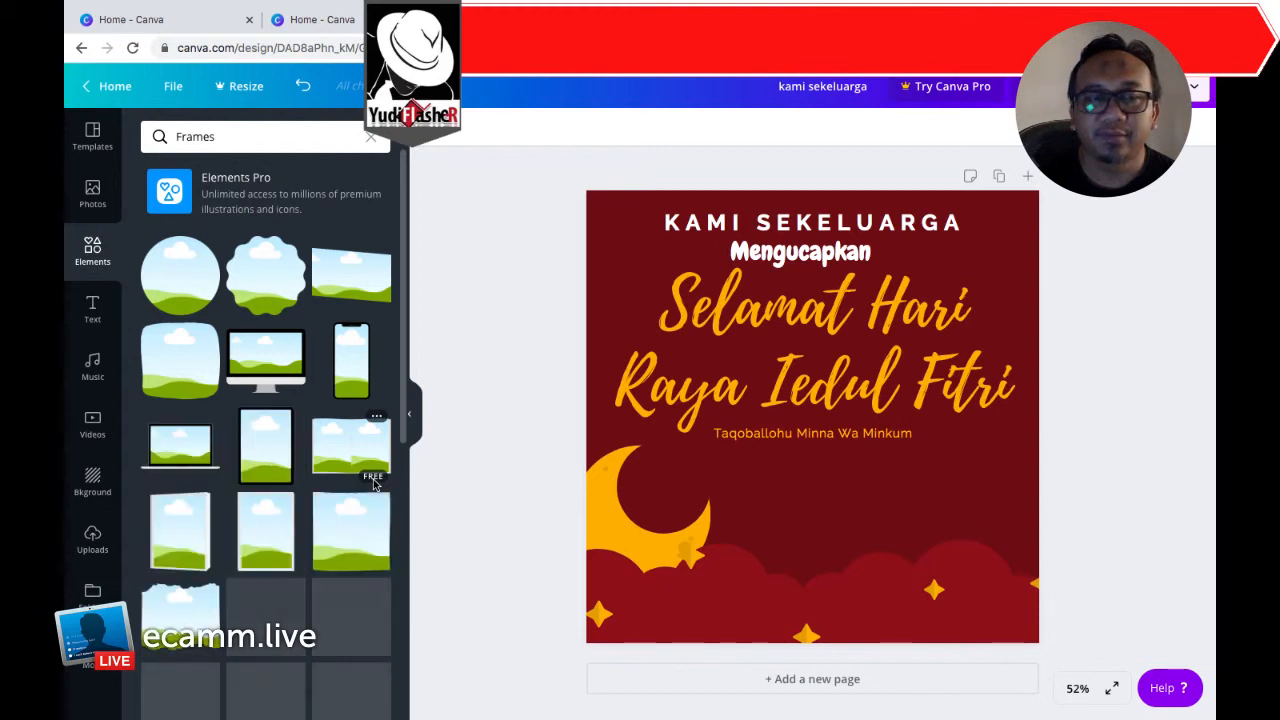
scroll(315, 571, down, 1)
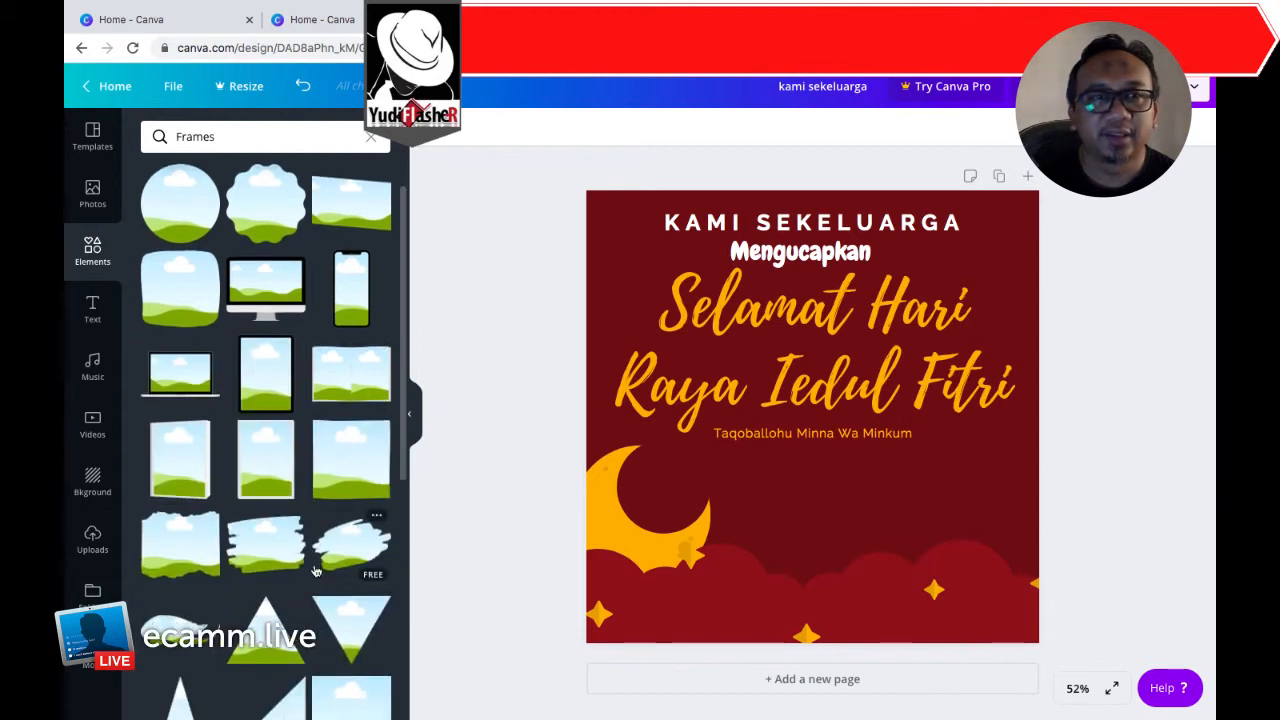
click(261, 551)
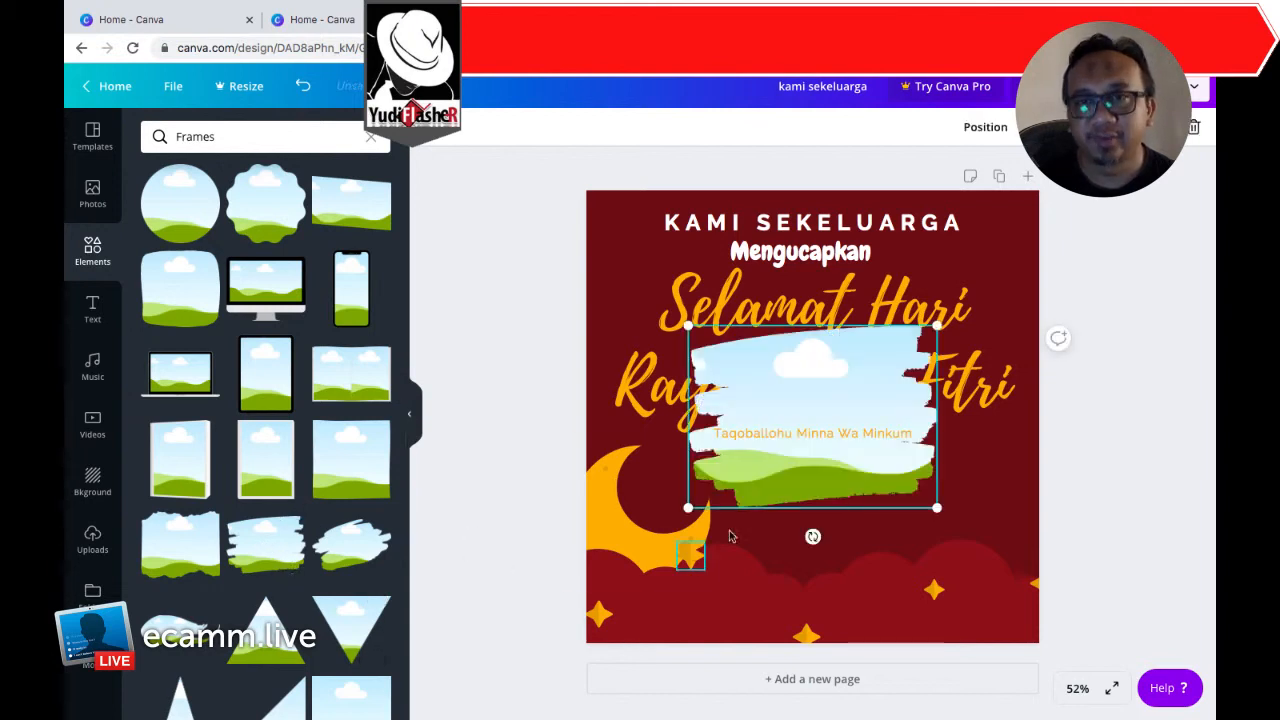
Step: Move the brush-stroke frame to the page's lower-right corner and enlarge it to fill the area beside the moon, slightly overrunning the page edges
mouse_move(801, 477)
mouse_down()
mouse_move(849, 537)
mouse_move(869, 597)
mouse_up()
drag(1004, 438, 1049, 433)
drag(929, 497, 934, 526)
drag(755, 450, 733, 450)
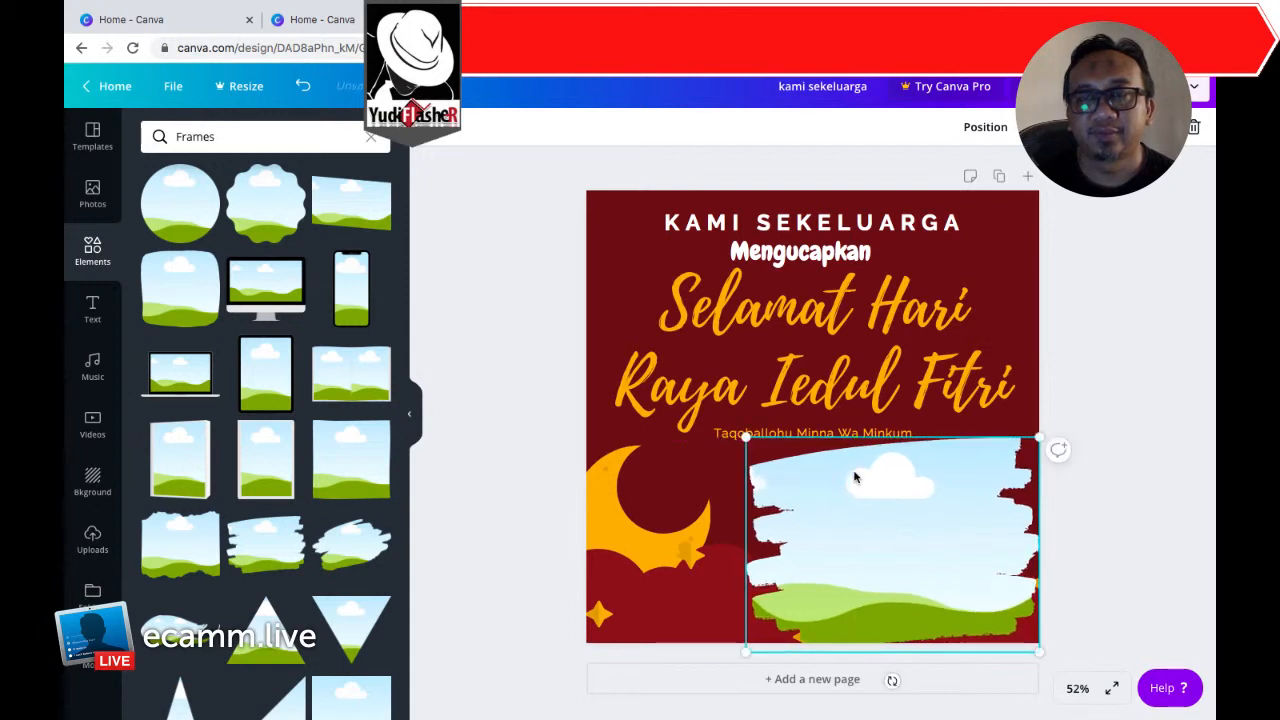
drag(860, 472, 871, 489)
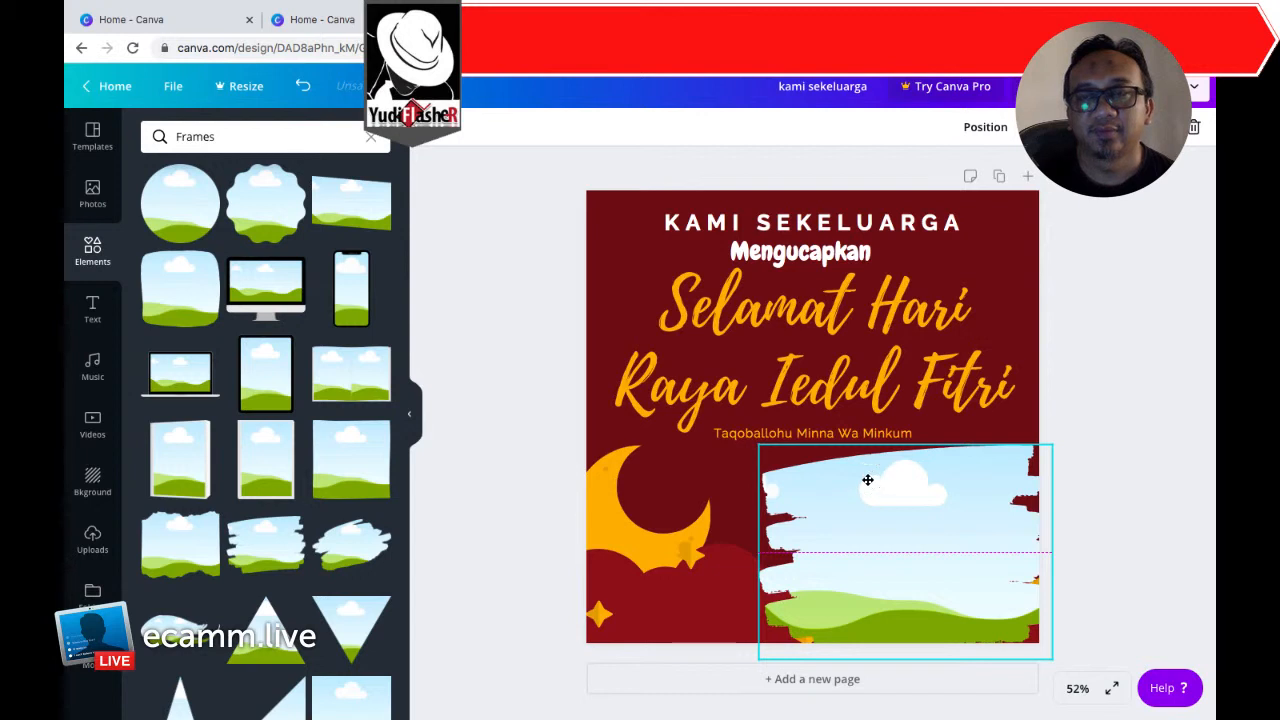
click(1130, 371)
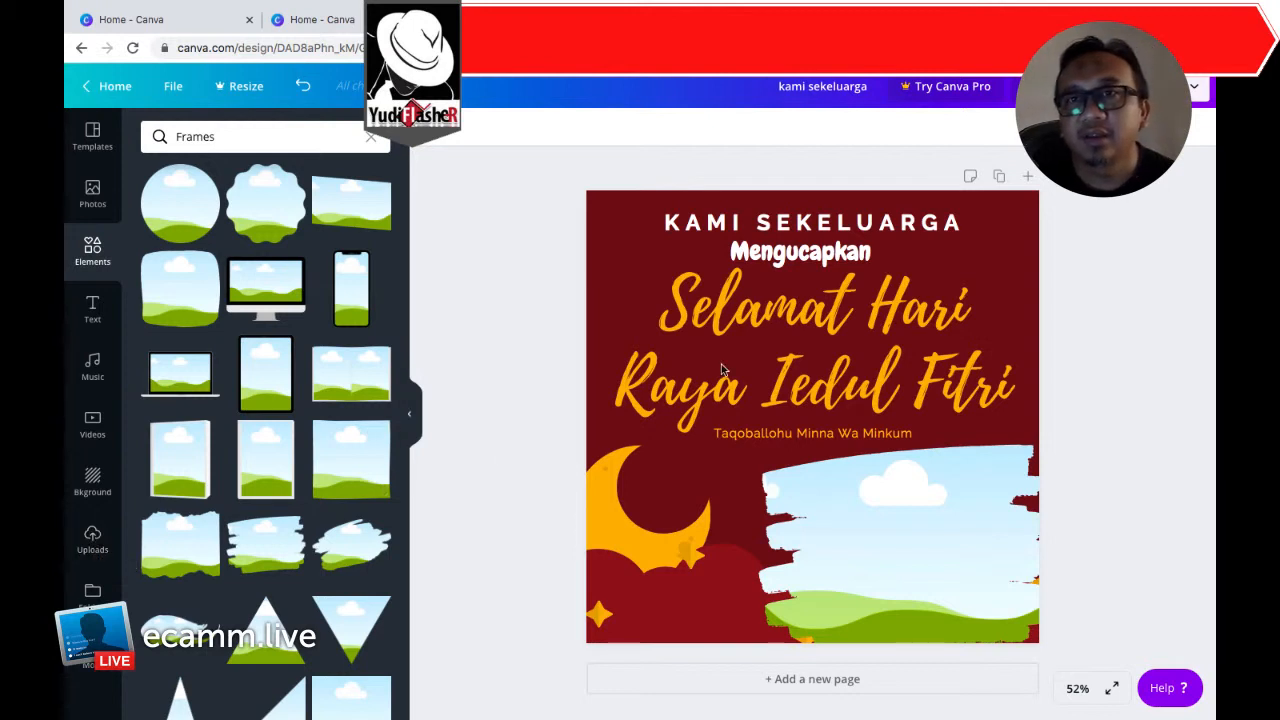
Step: Set the font size of the "Mengucapkan" text to 28
click(800, 253)
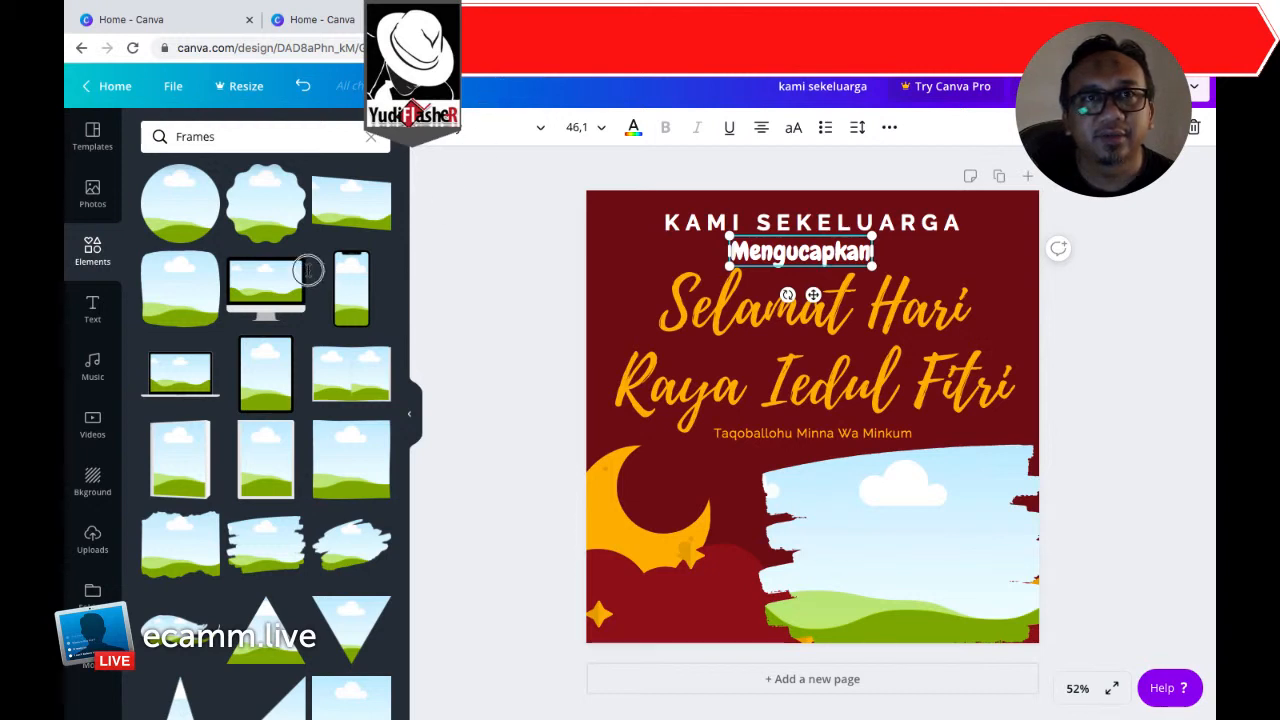
click(599, 129)
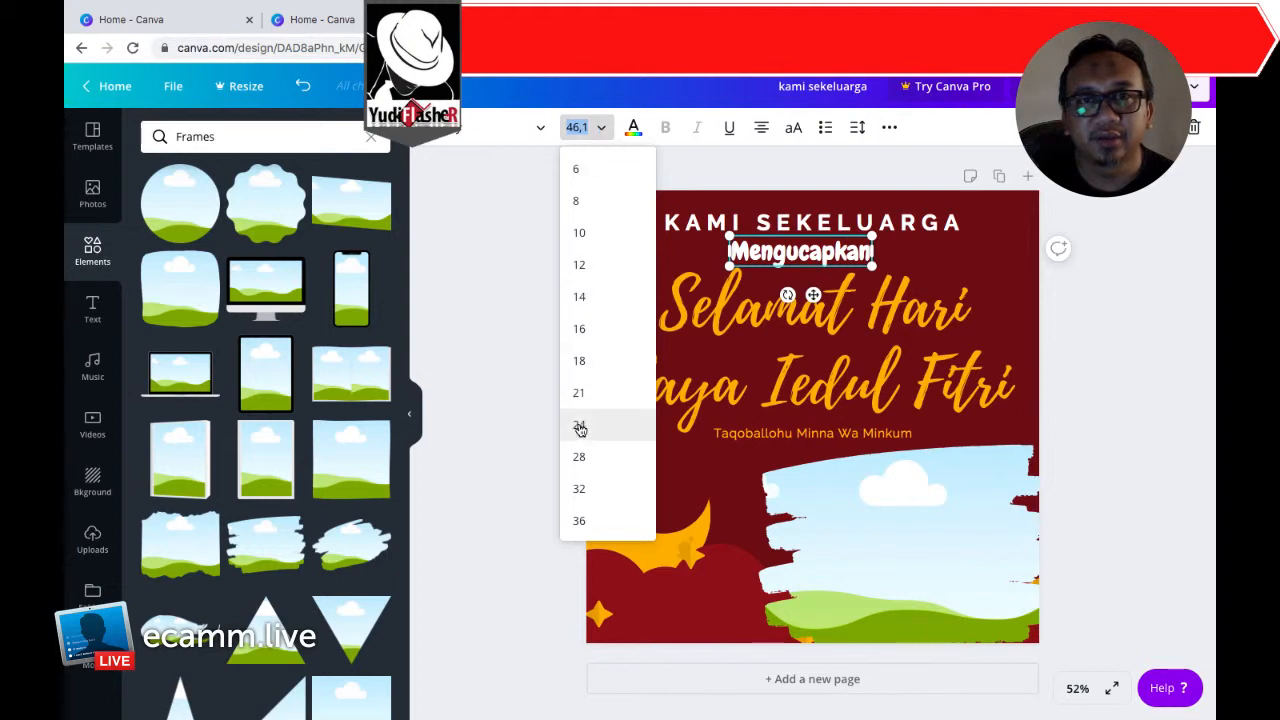
click(580, 457)
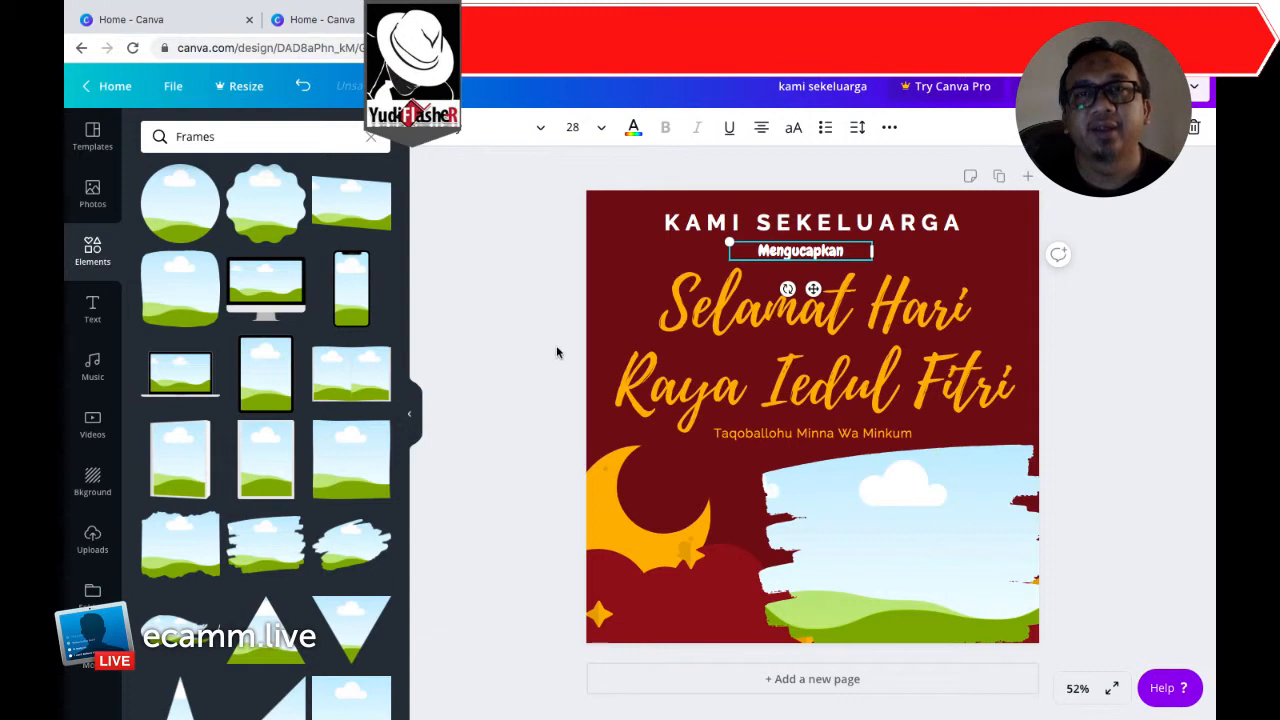
click(505, 286)
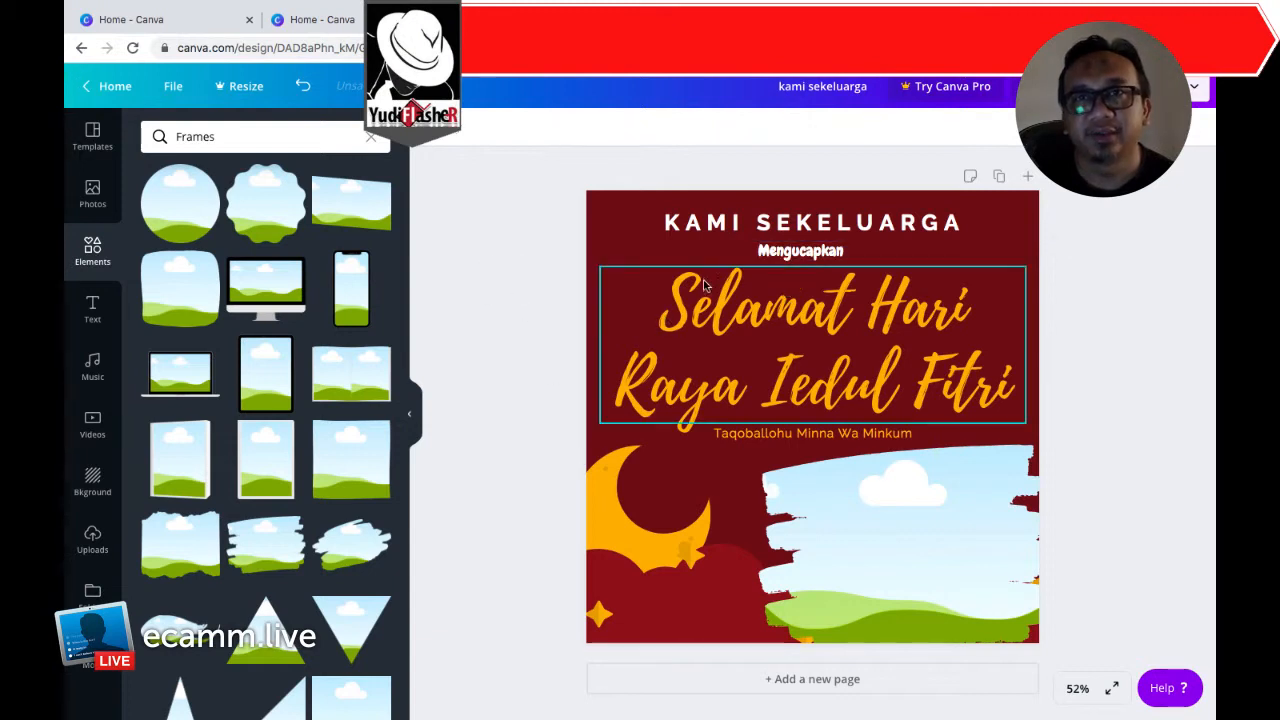
Step: Reduce the "KAMI SEKELUARGA" heading to font size 32
click(714, 224)
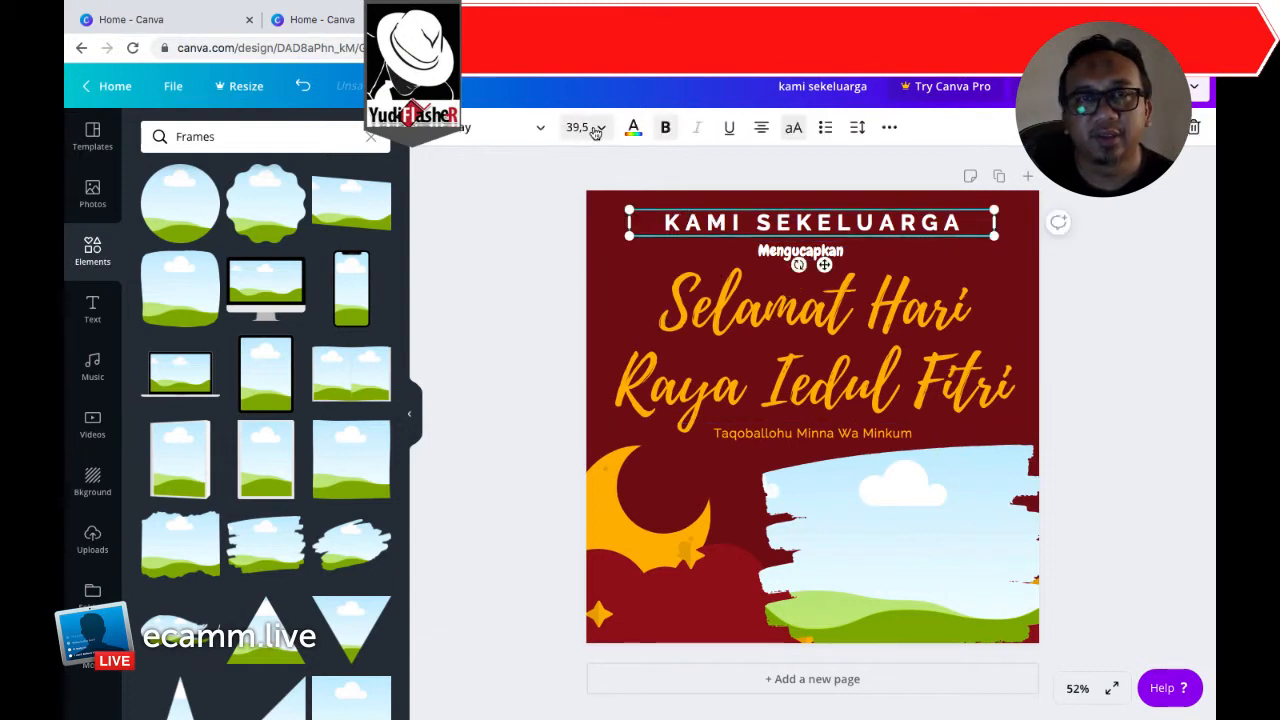
click(594, 131)
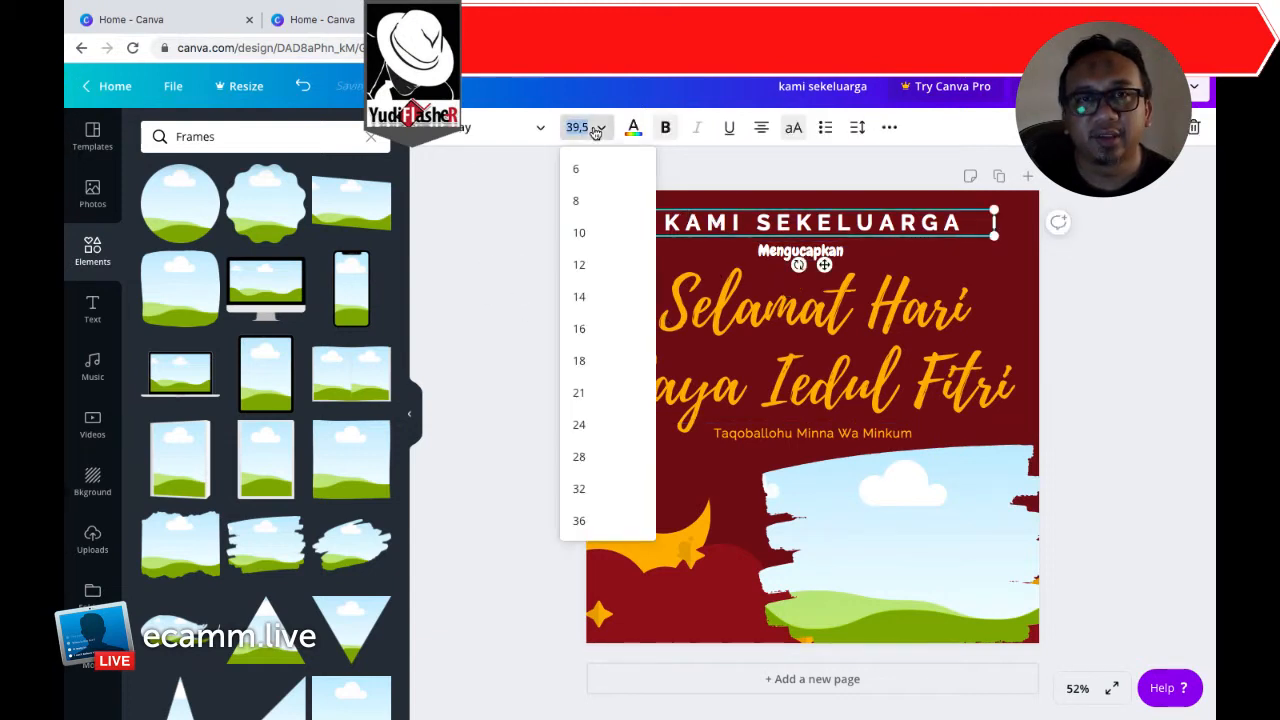
click(579, 488)
click(495, 327)
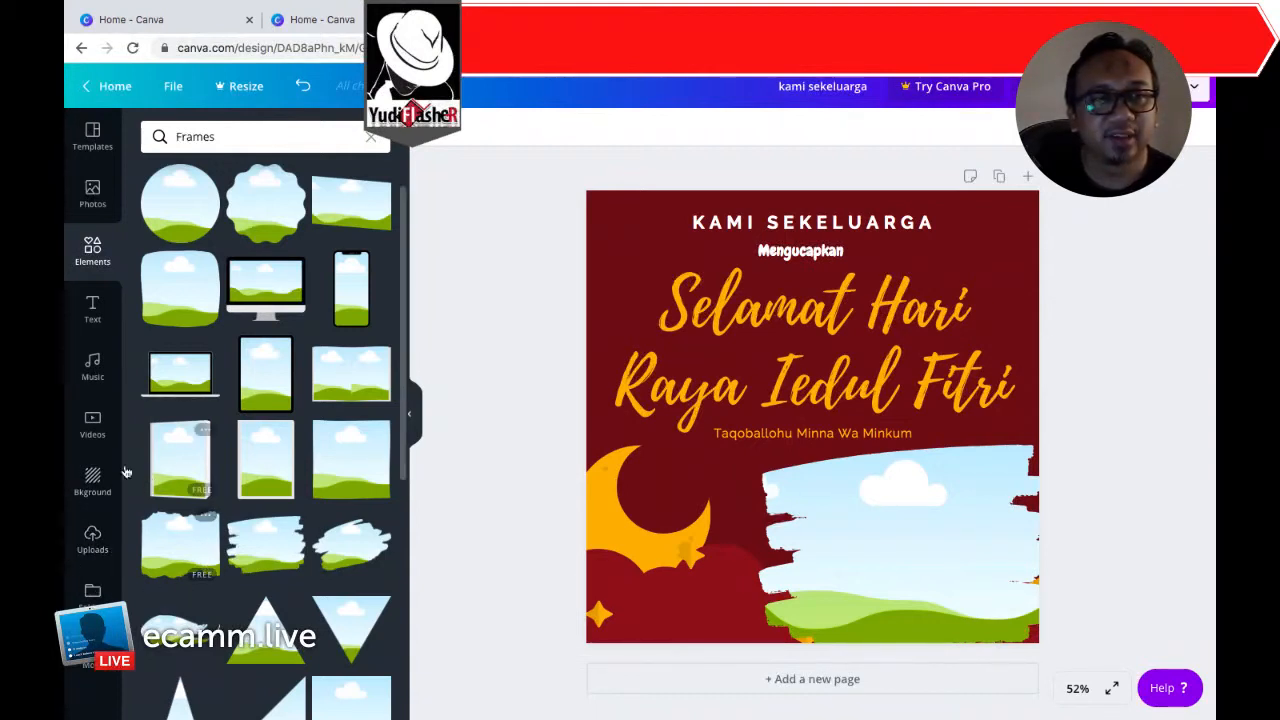
Step: Find the group photo of six men in black shirts among the uploaded images and place it in the brush-stroke frame
click(94, 546)
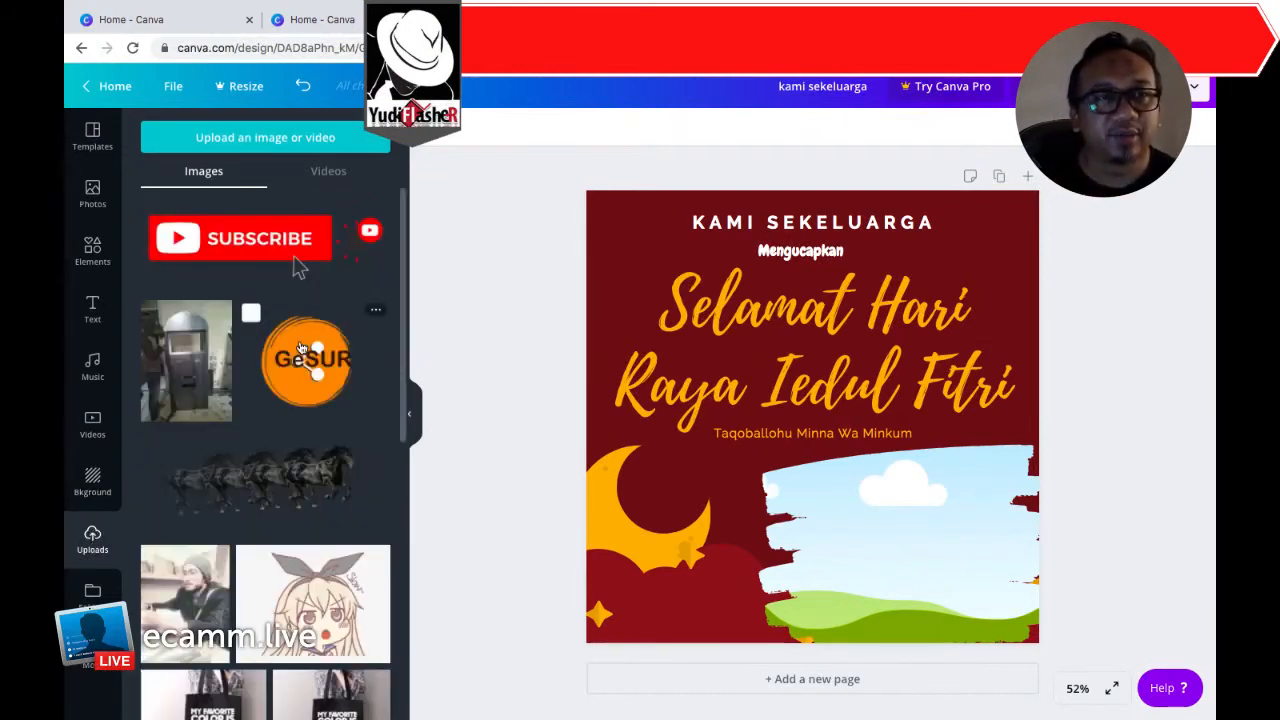
scroll(300, 500, down, 3)
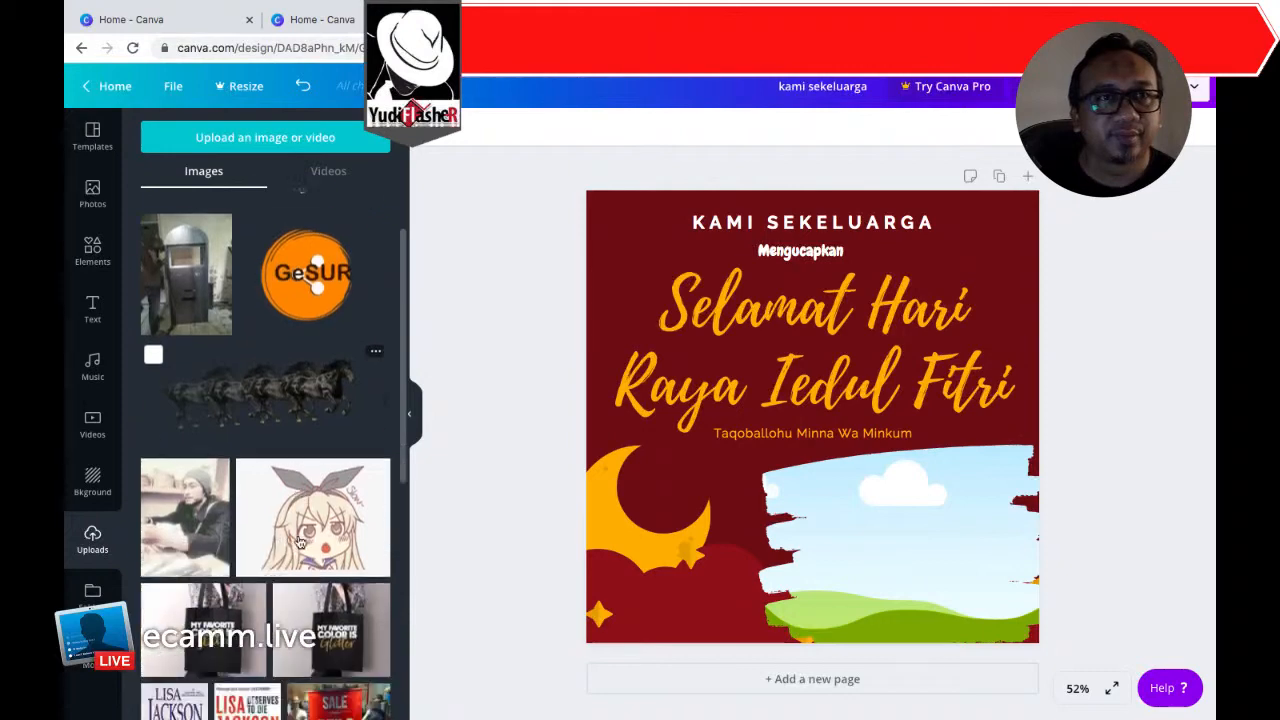
scroll(298, 541, down, 5)
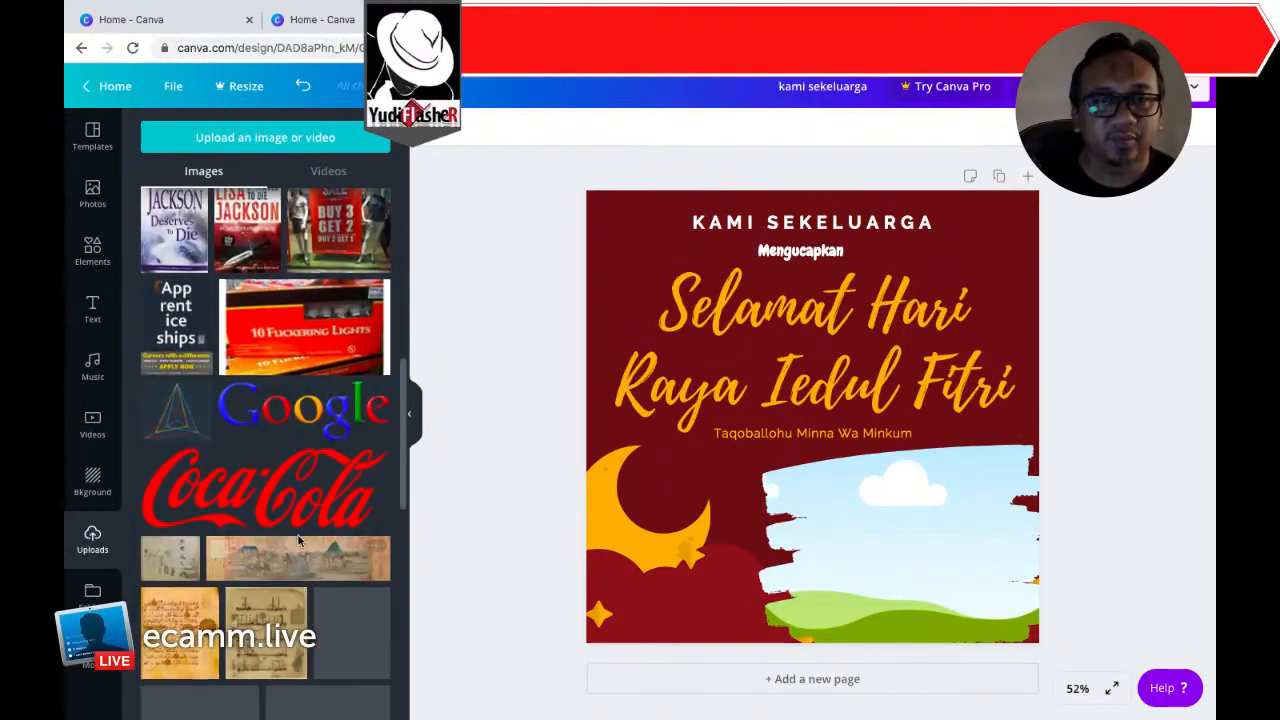
scroll(298, 541, down, 8)
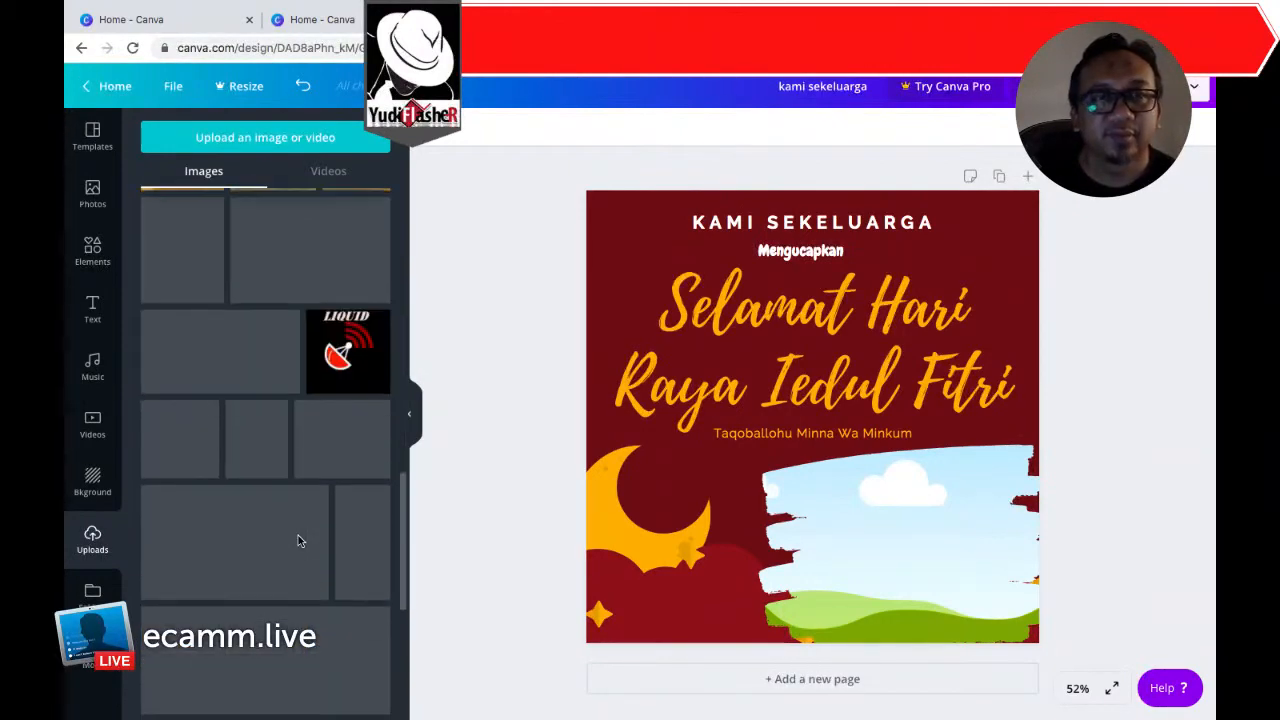
scroll(298, 541, down, 3)
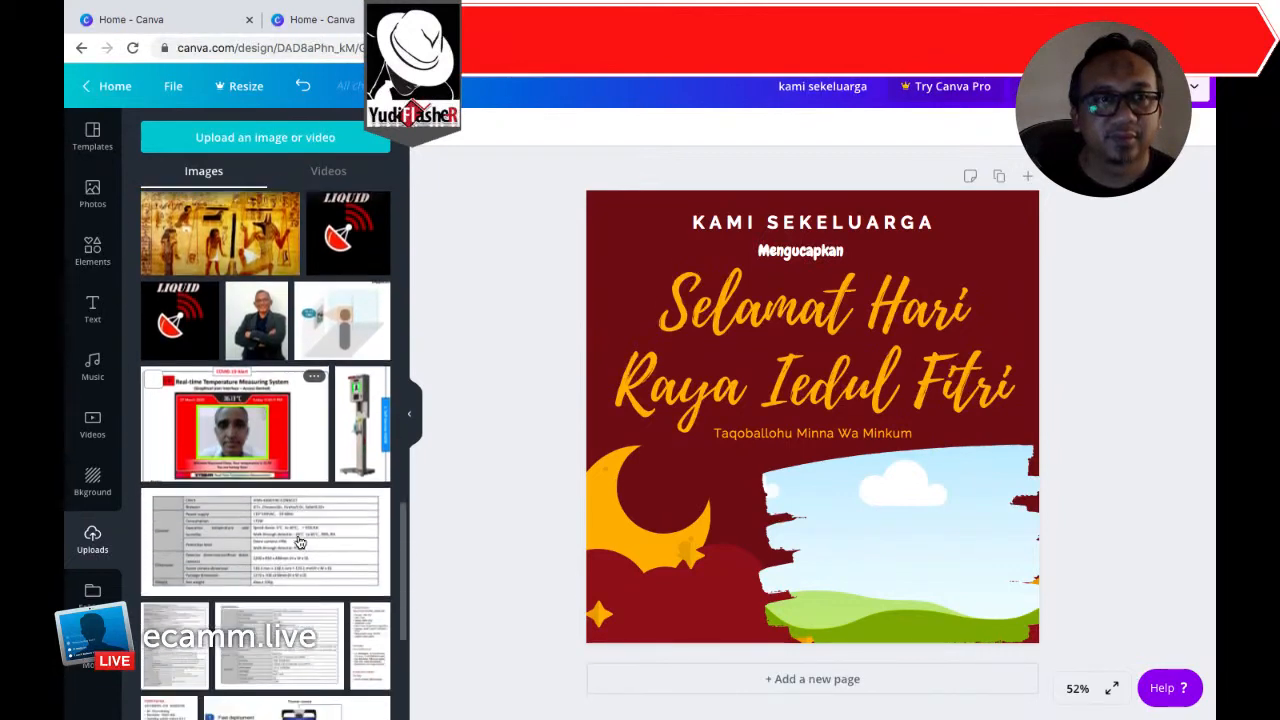
scroll(298, 541, down, 6)
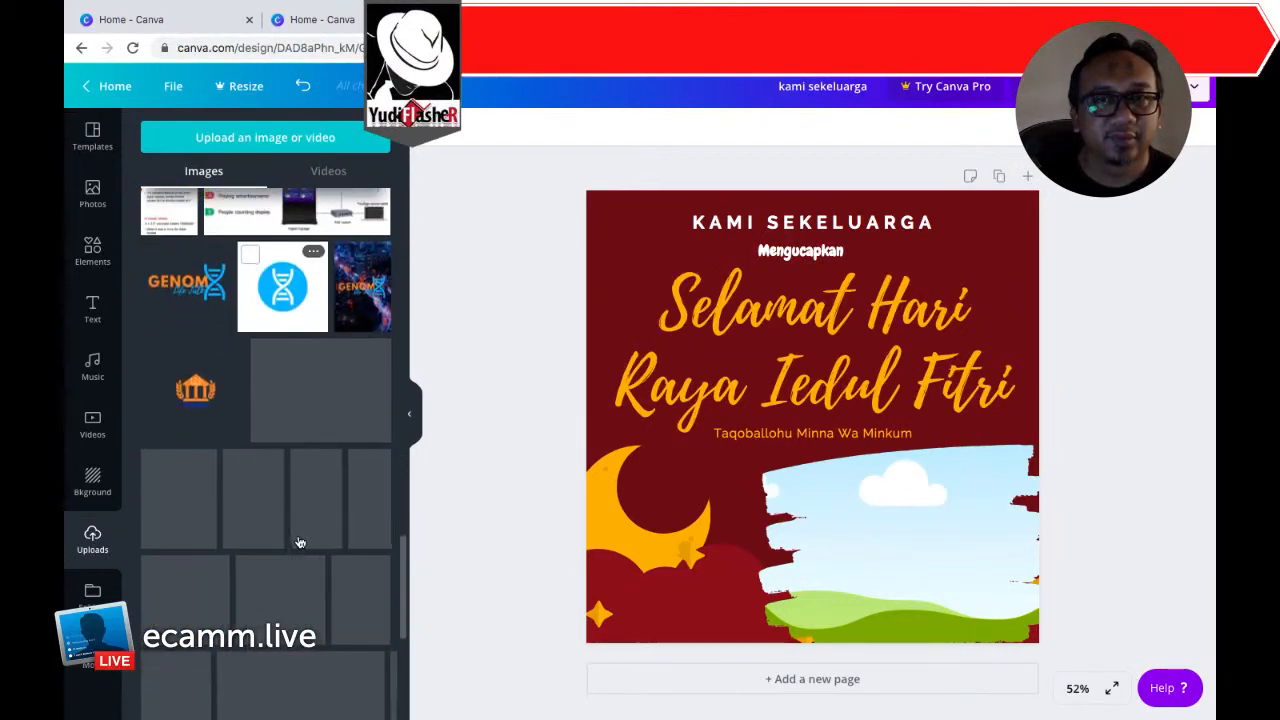
scroll(298, 541, down, 6)
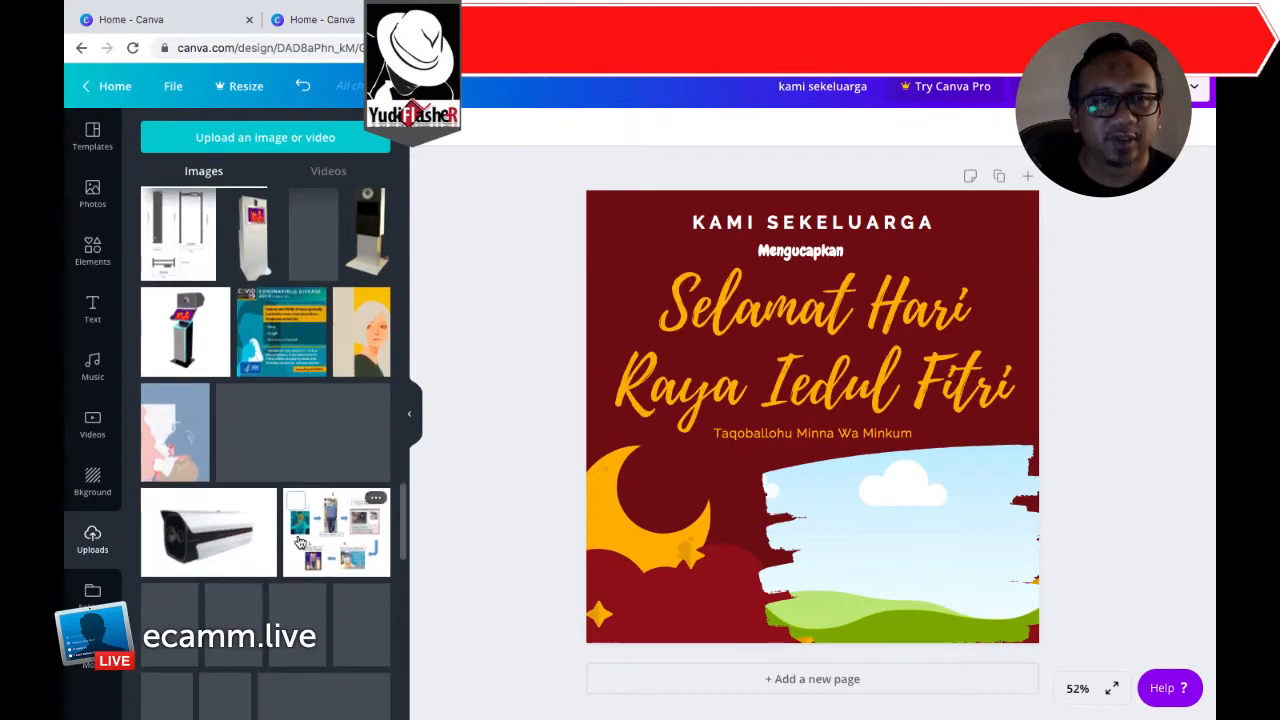
scroll(298, 540, down, 5)
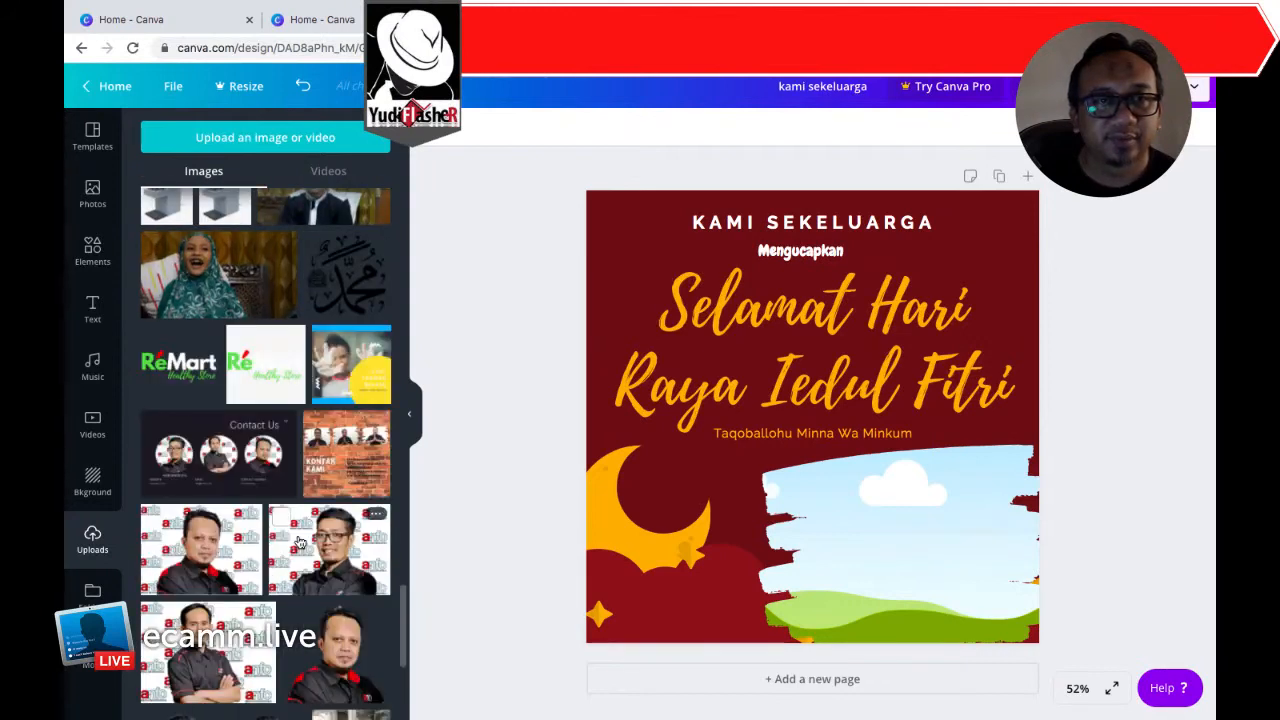
scroll(298, 541, up, 4)
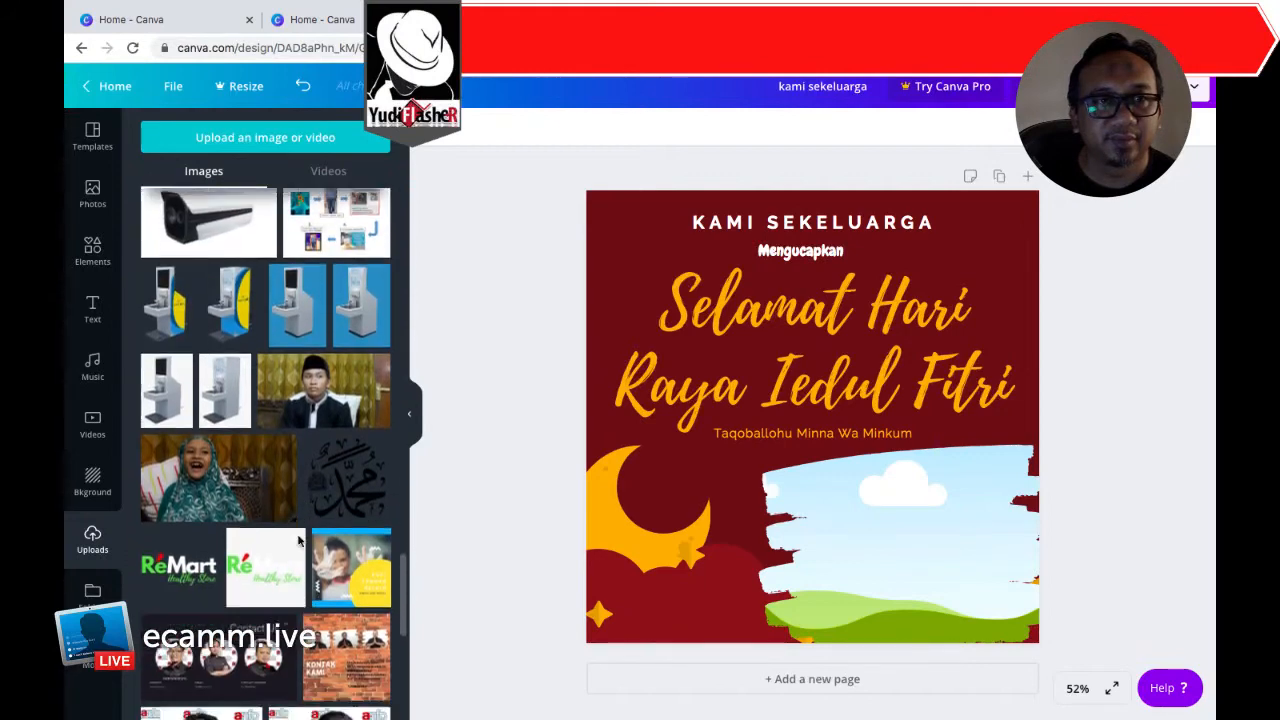
scroll(298, 541, down, 5)
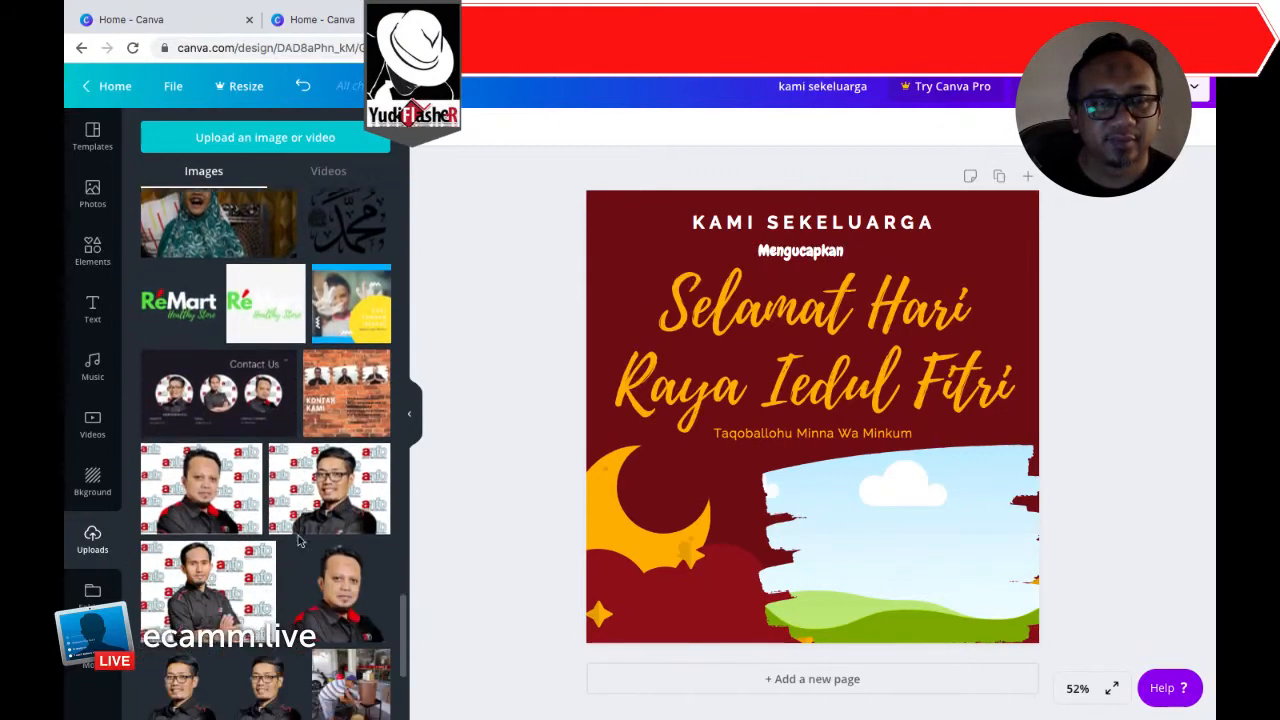
scroll(298, 541, down, 5)
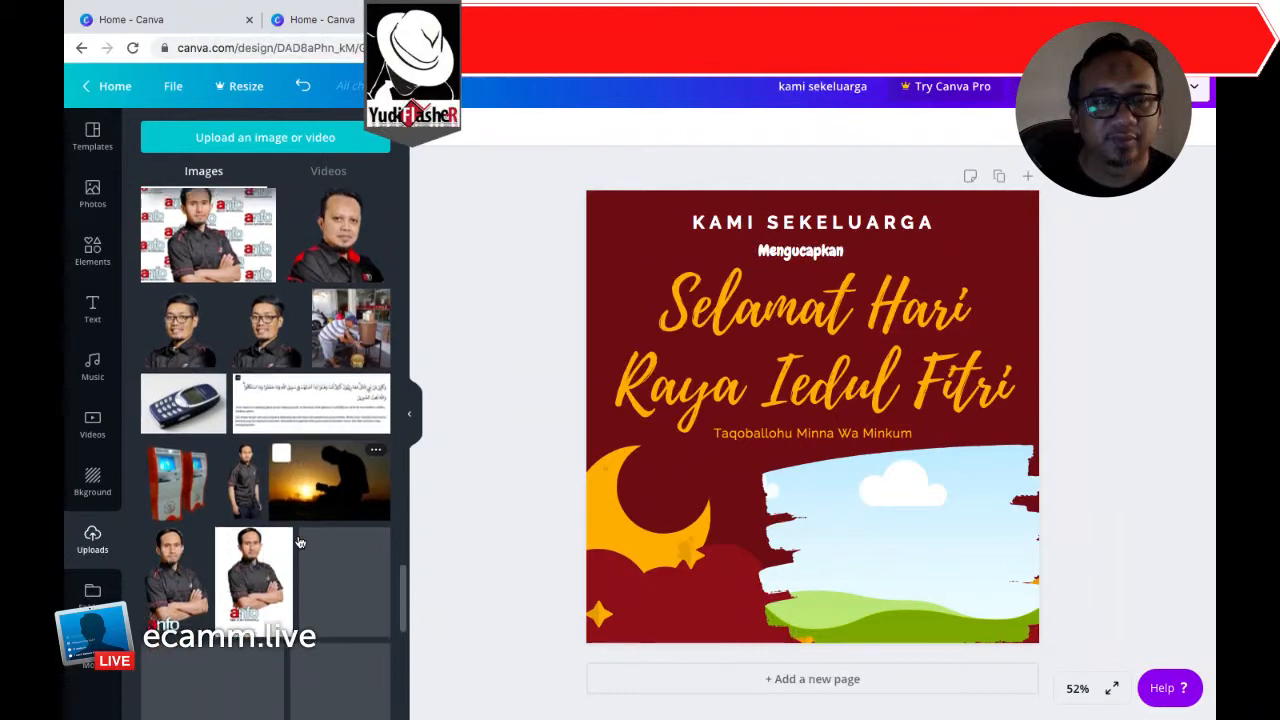
scroll(298, 541, down, 4)
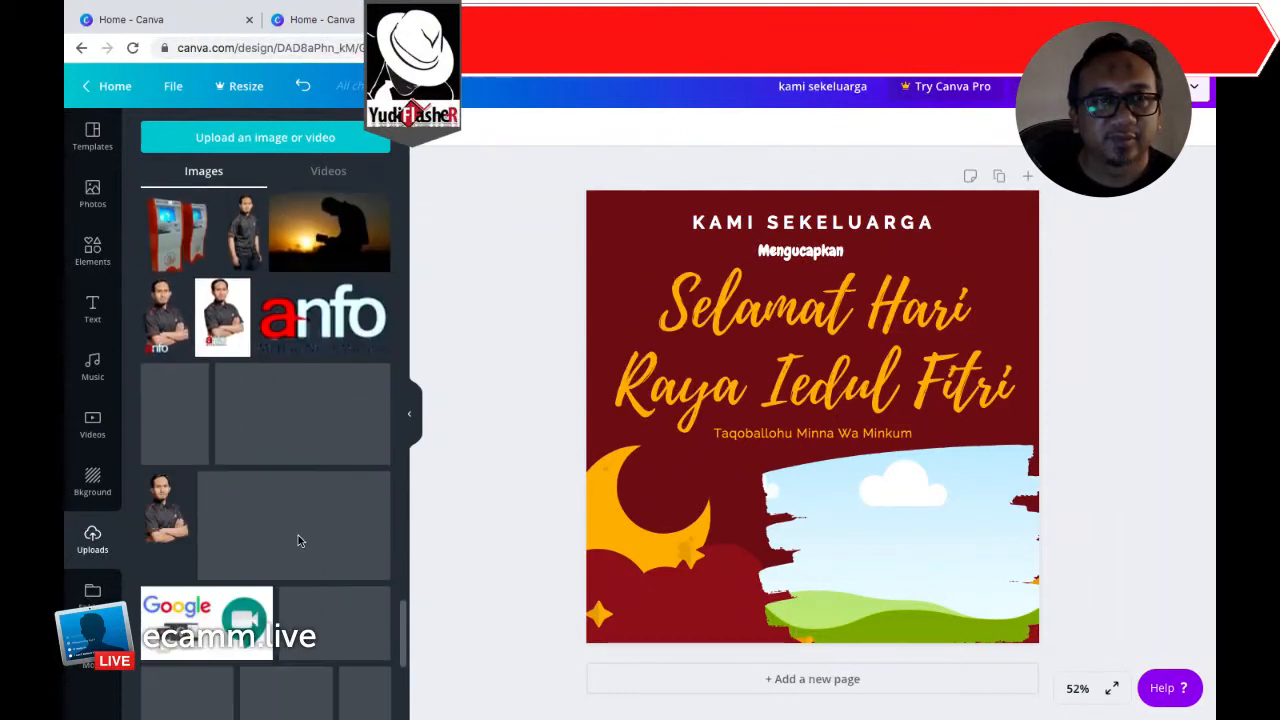
scroll(298, 541, down, 1)
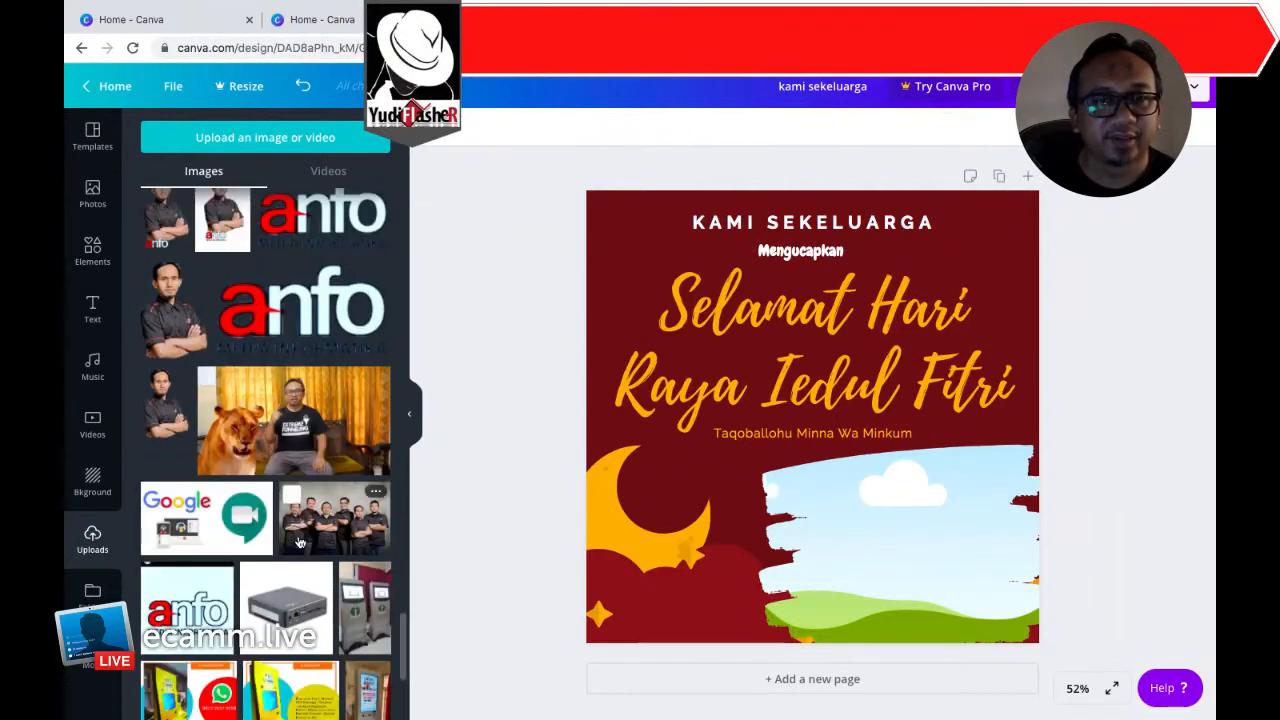
click(319, 532)
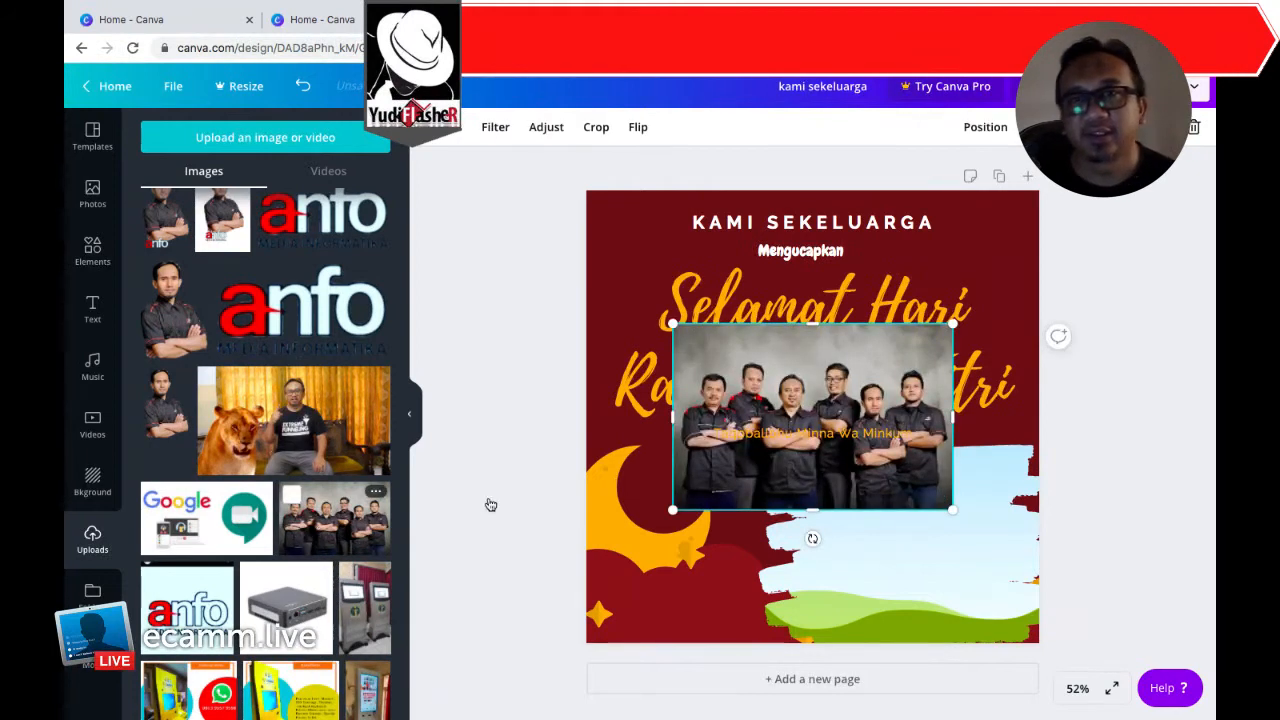
drag(874, 490, 900, 517)
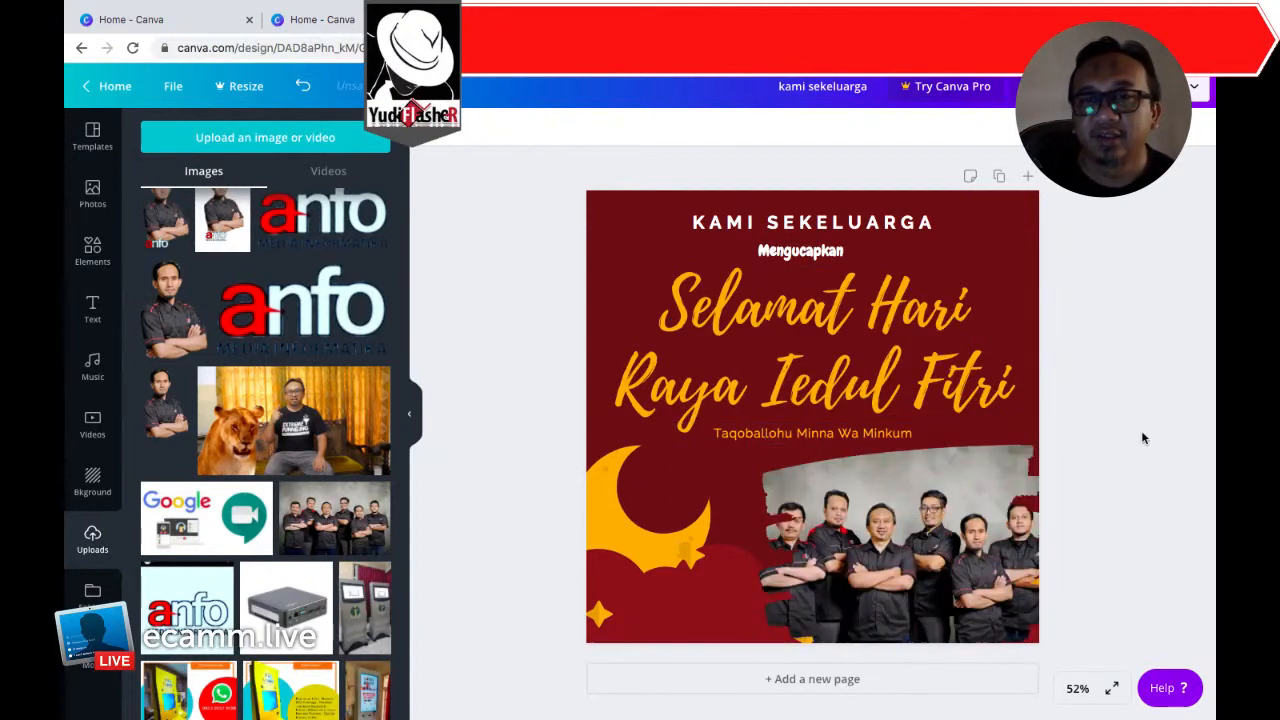
Step: Adjust the group photo's scale and position inside the brush-stroke frame, keeping all six people within the frame
double_click(880, 515)
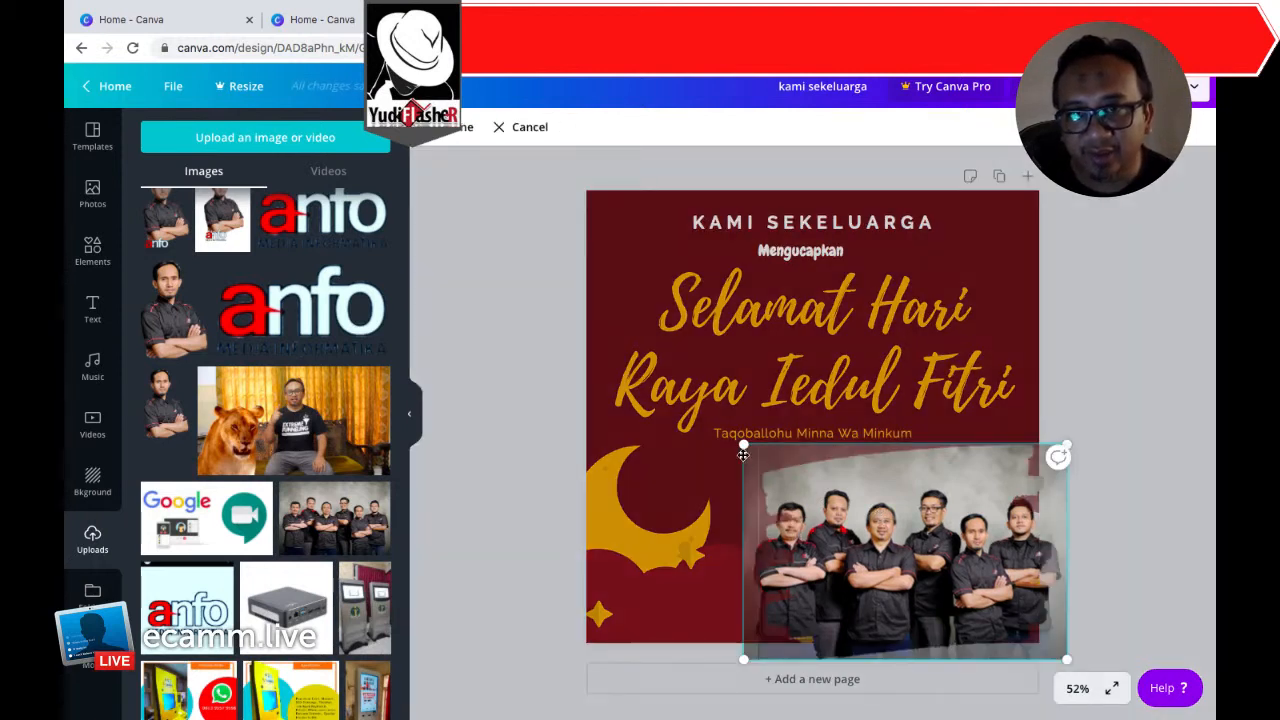
drag(743, 443, 716, 428)
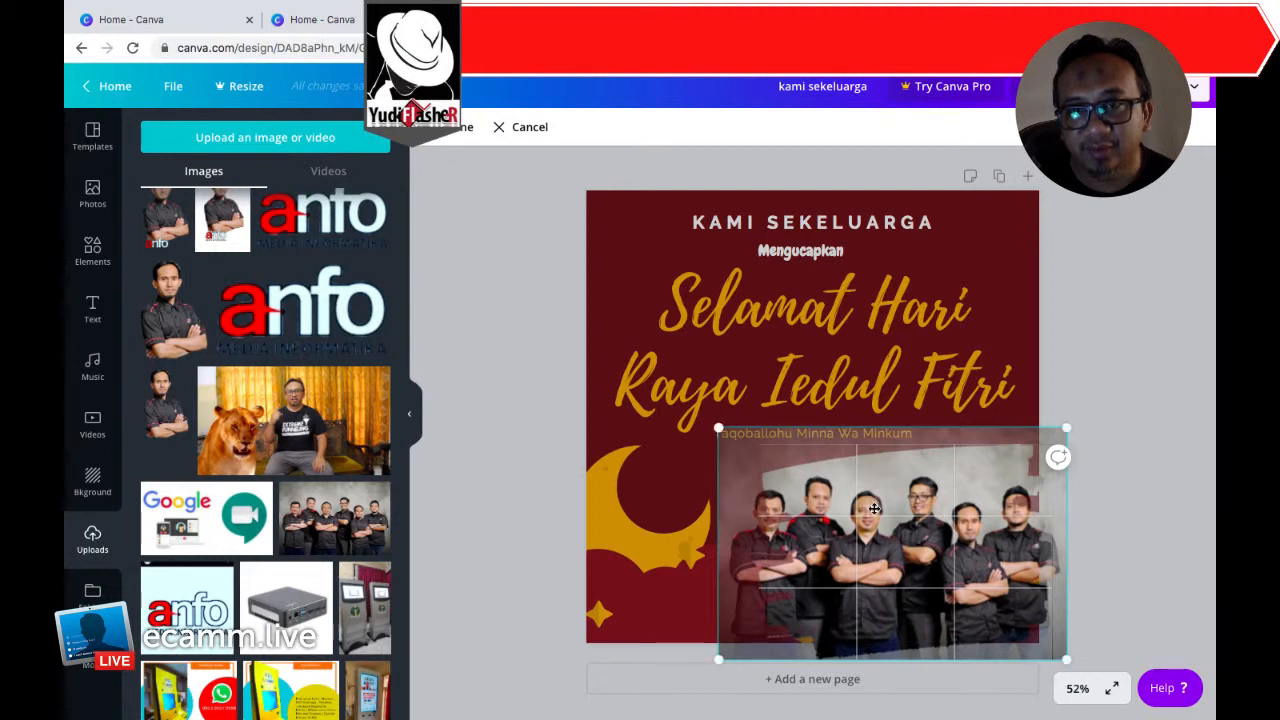
drag(719, 432, 744, 444)
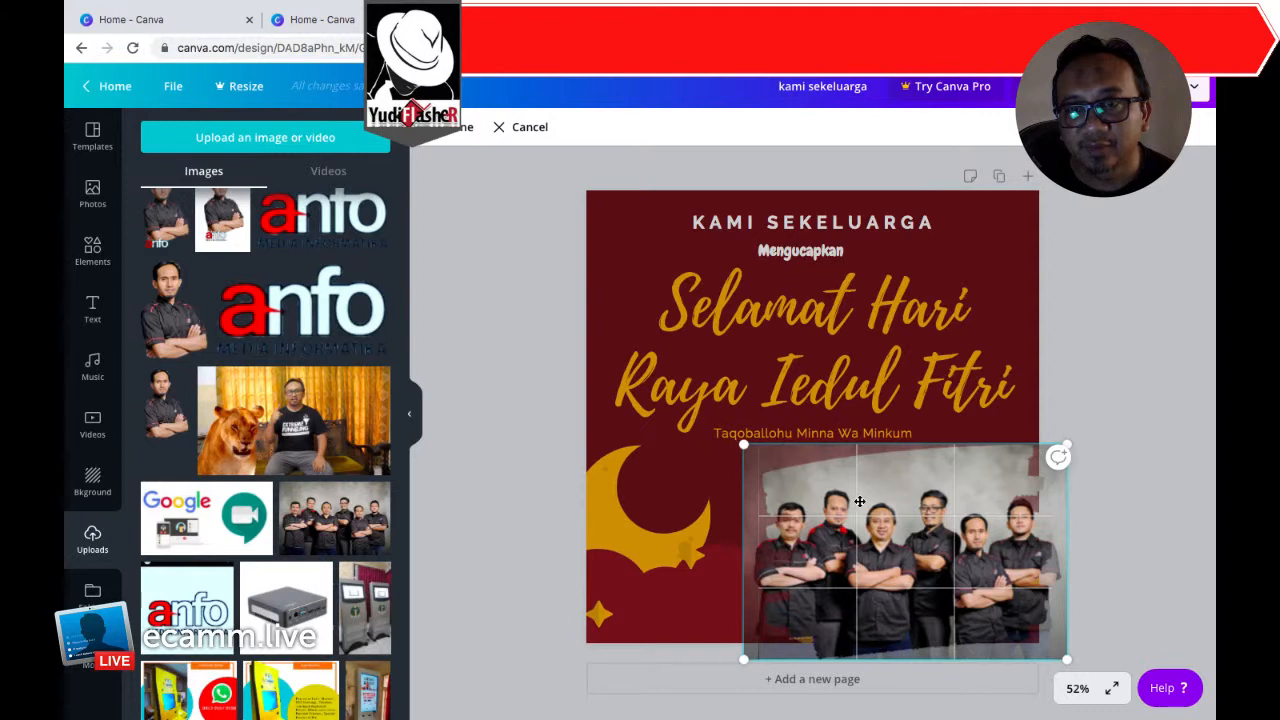
drag(854, 477, 733, 432)
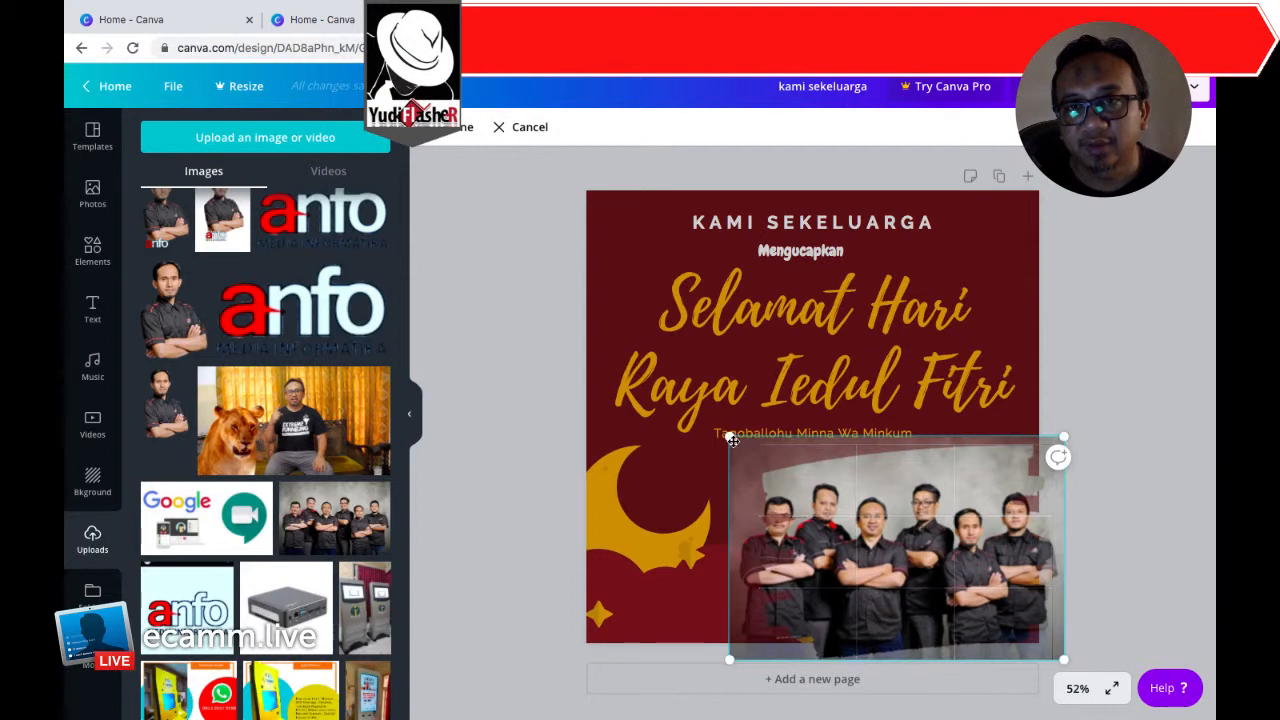
drag(729, 435, 784, 471)
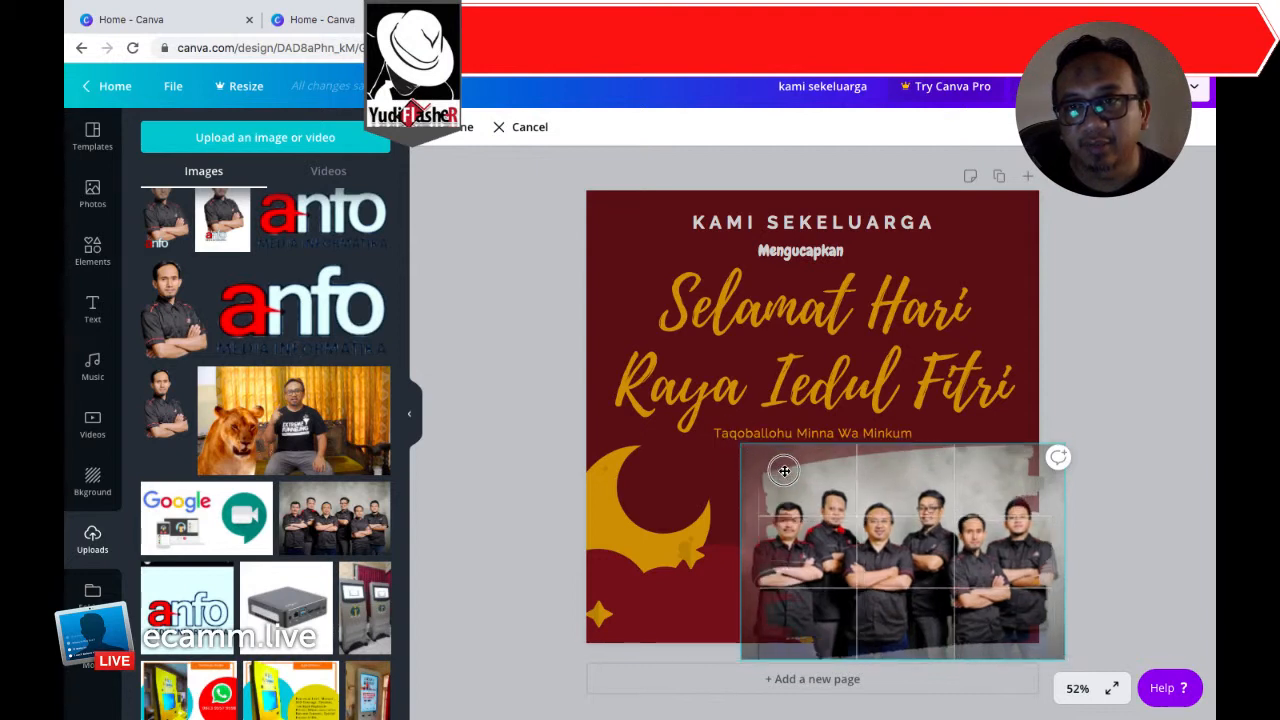
click(1101, 487)
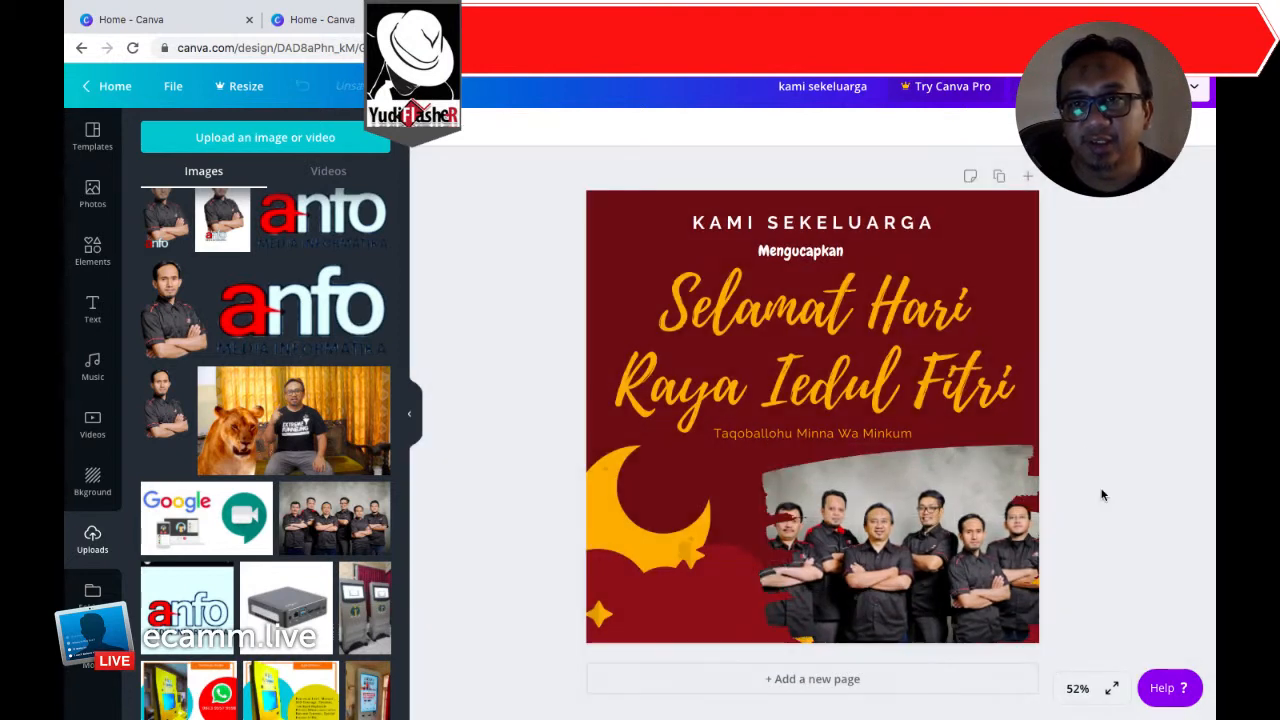
Step: Remove the photo from the brush-stroke frame, then enlarge the empty frame and shift it past the page's right and bottom edges
click(836, 472)
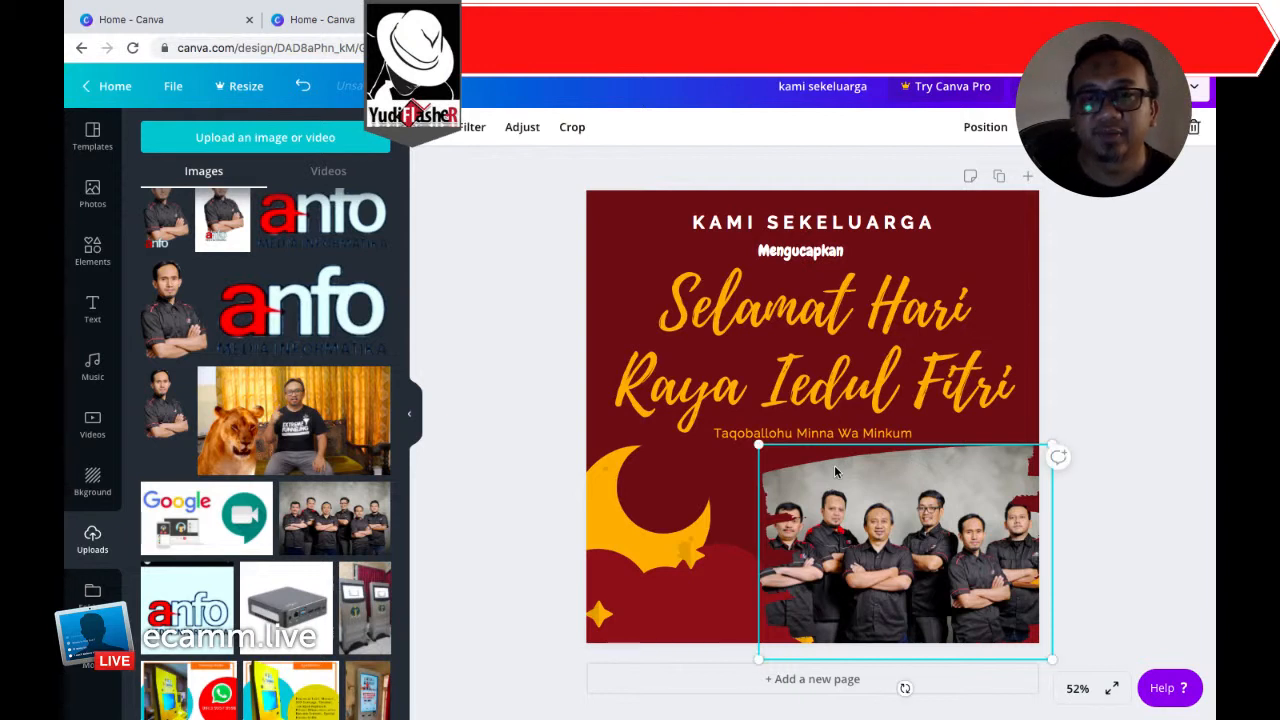
key(Delete)
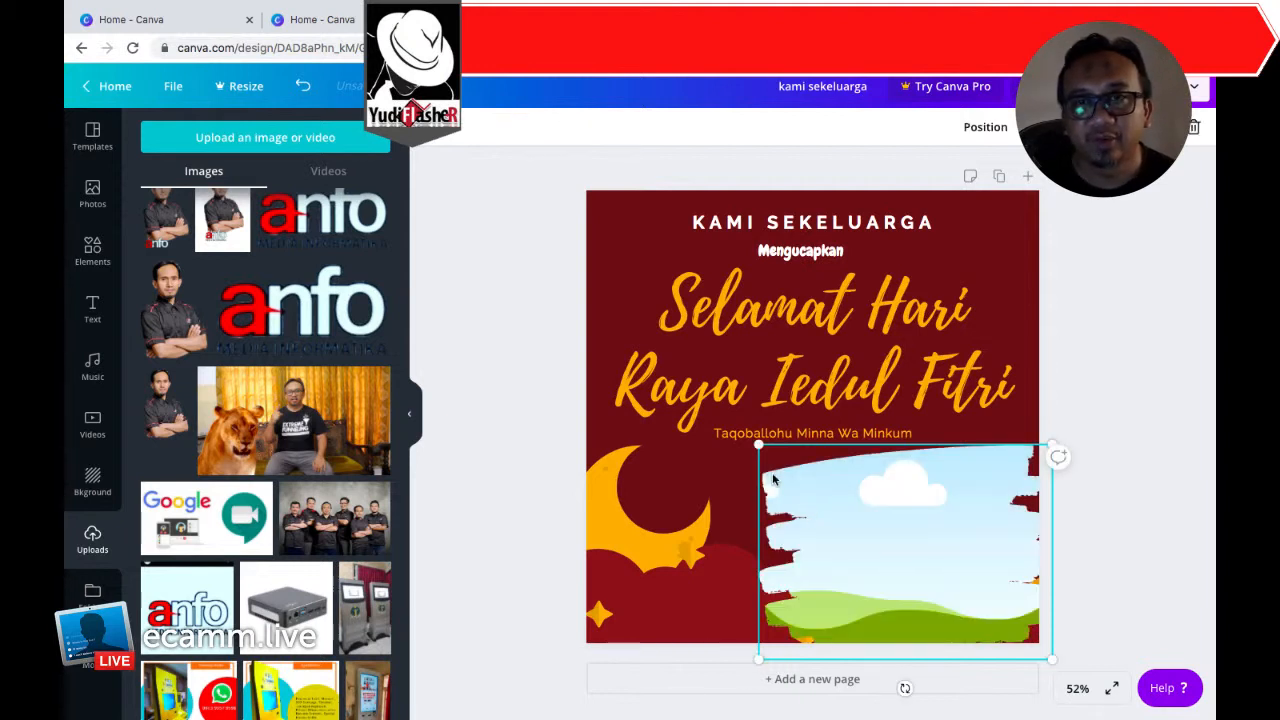
drag(757, 444, 710, 410)
drag(869, 551, 895, 575)
click(478, 498)
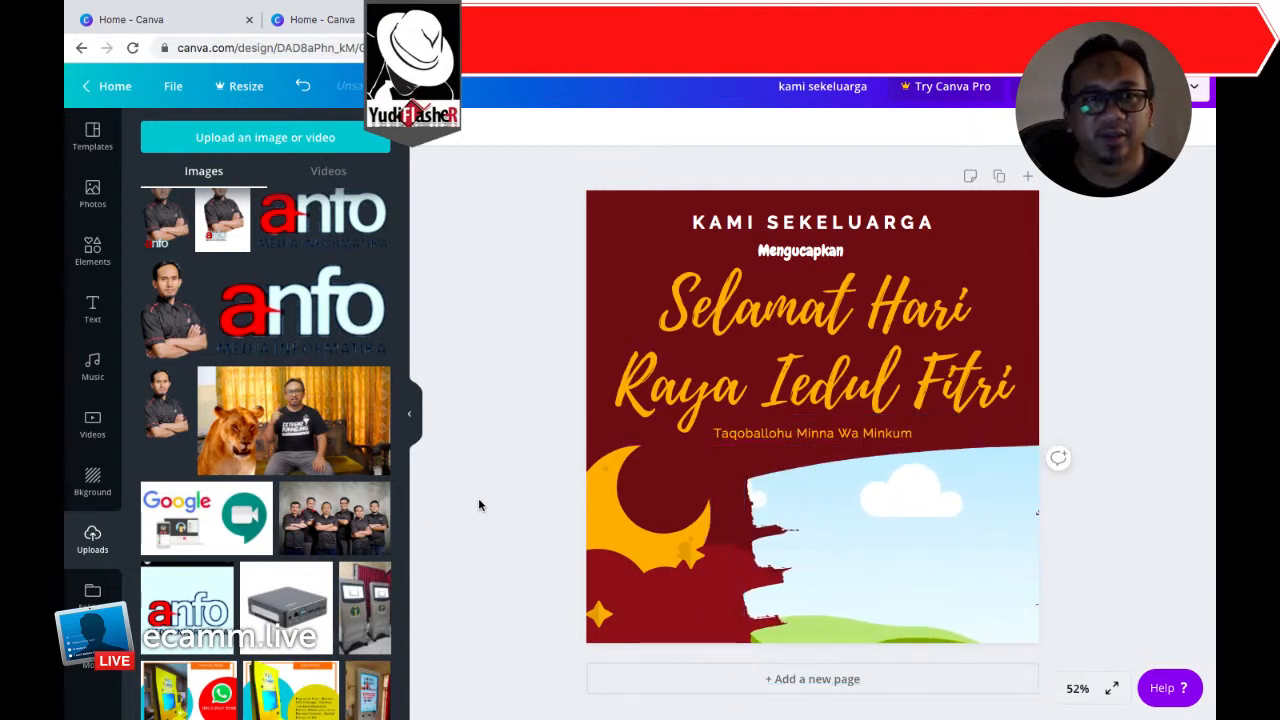
Step: Place the uploaded group photo in the enlarged brush-stroke frame and shift it left within its crop
click(318, 524)
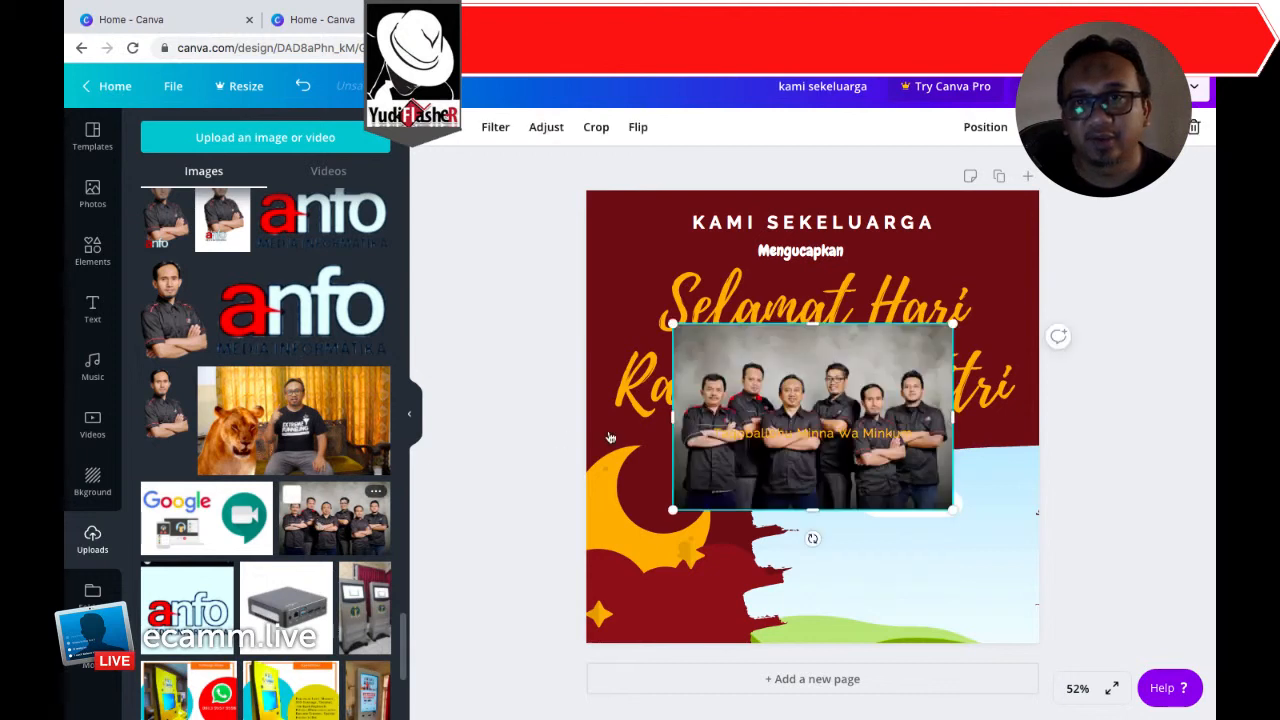
mouse_move(755, 378)
mouse_down()
mouse_move(840, 443)
mouse_move(868, 498)
mouse_up()
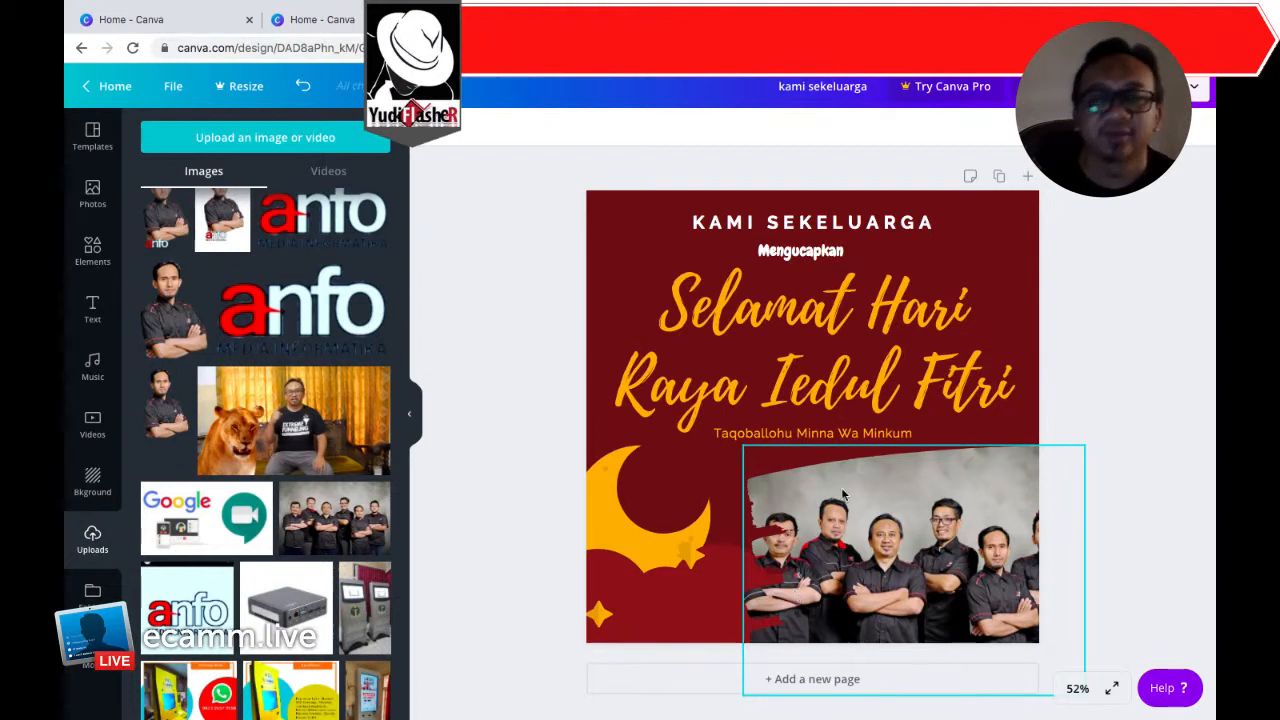
double_click(993, 544)
drag(990, 543, 967, 537)
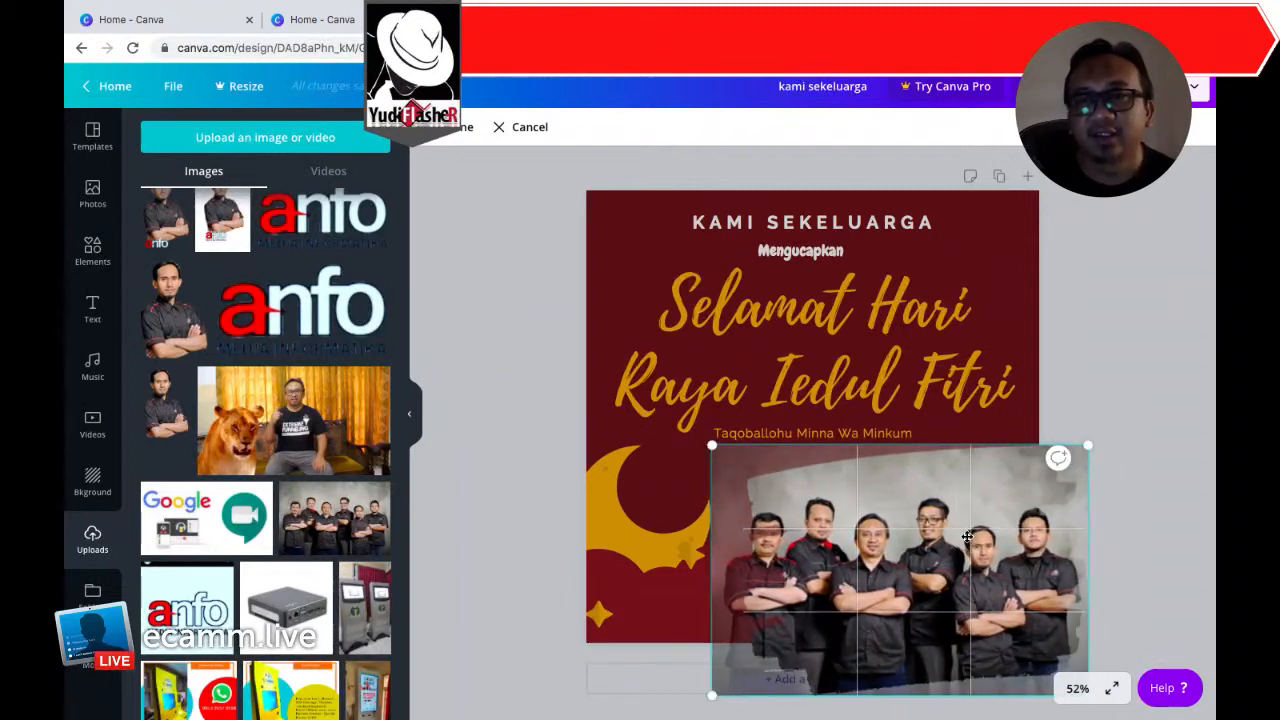
Step: Delete the brush-stroke frame with its photo and add the desktop-monitor frame at the page's lower centre, below the "Taqoballohu Minna Wa Minkum" line
key(Delete)
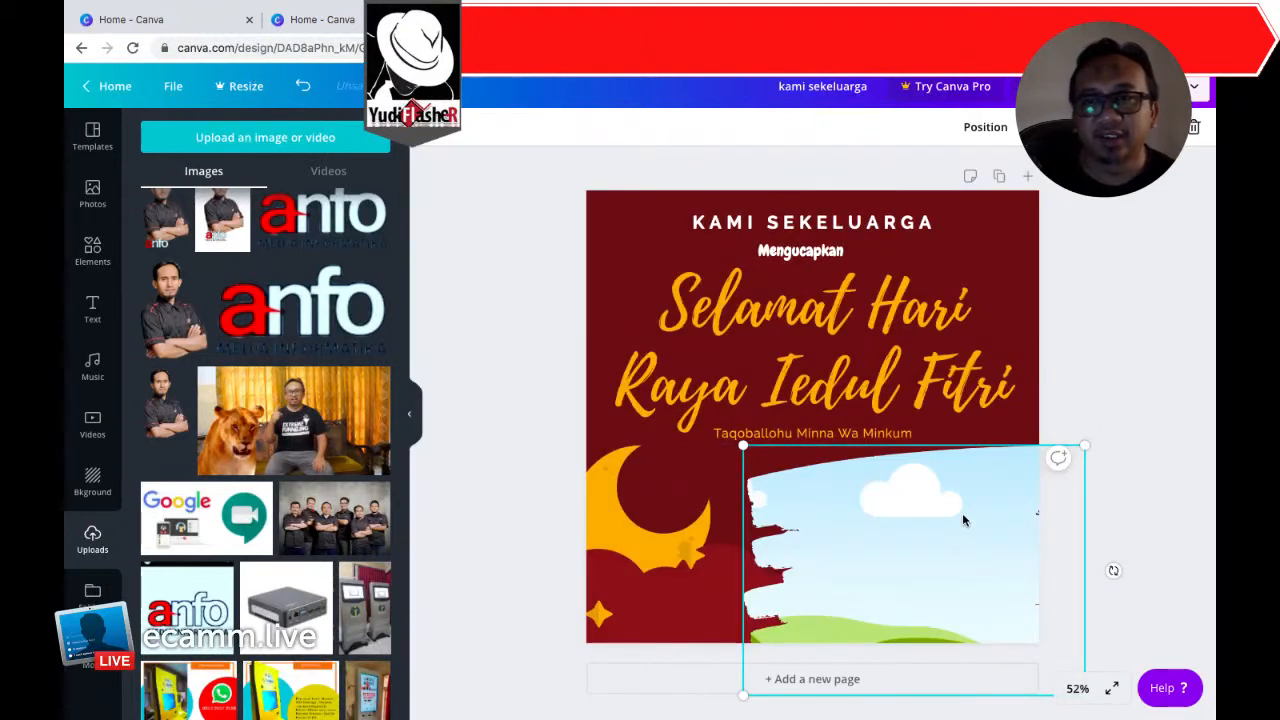
key(Delete)
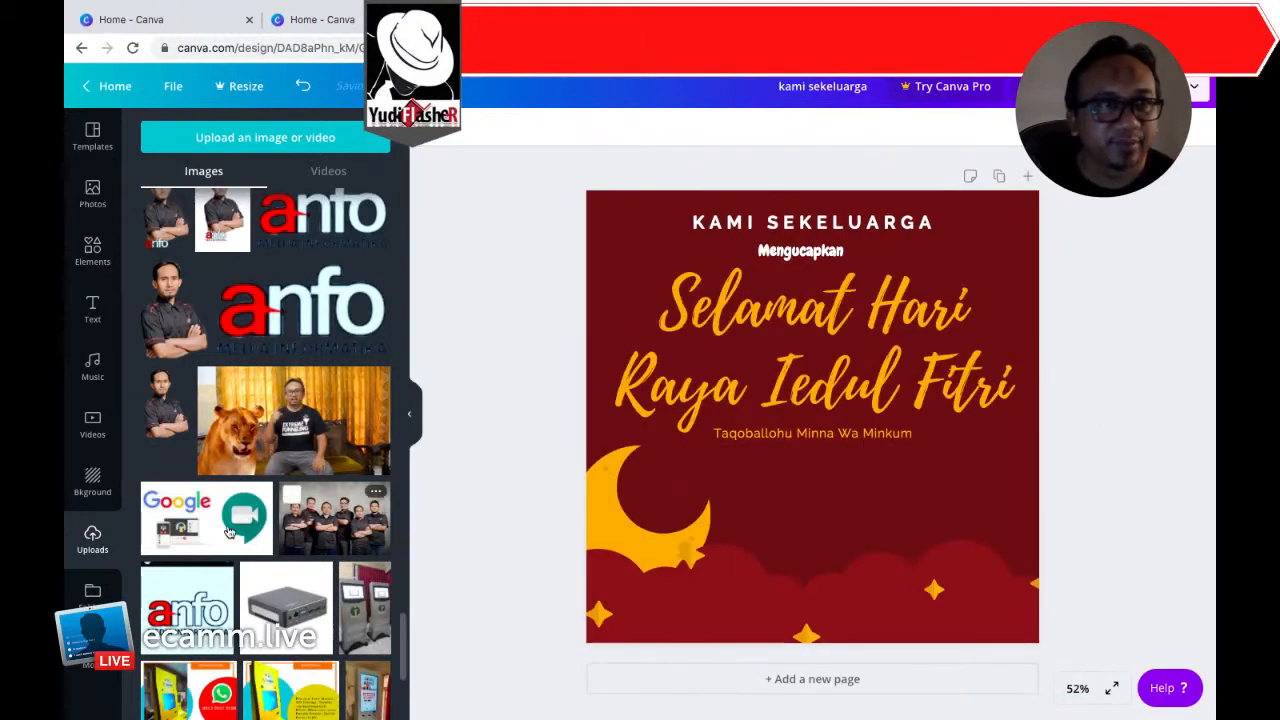
click(92, 262)
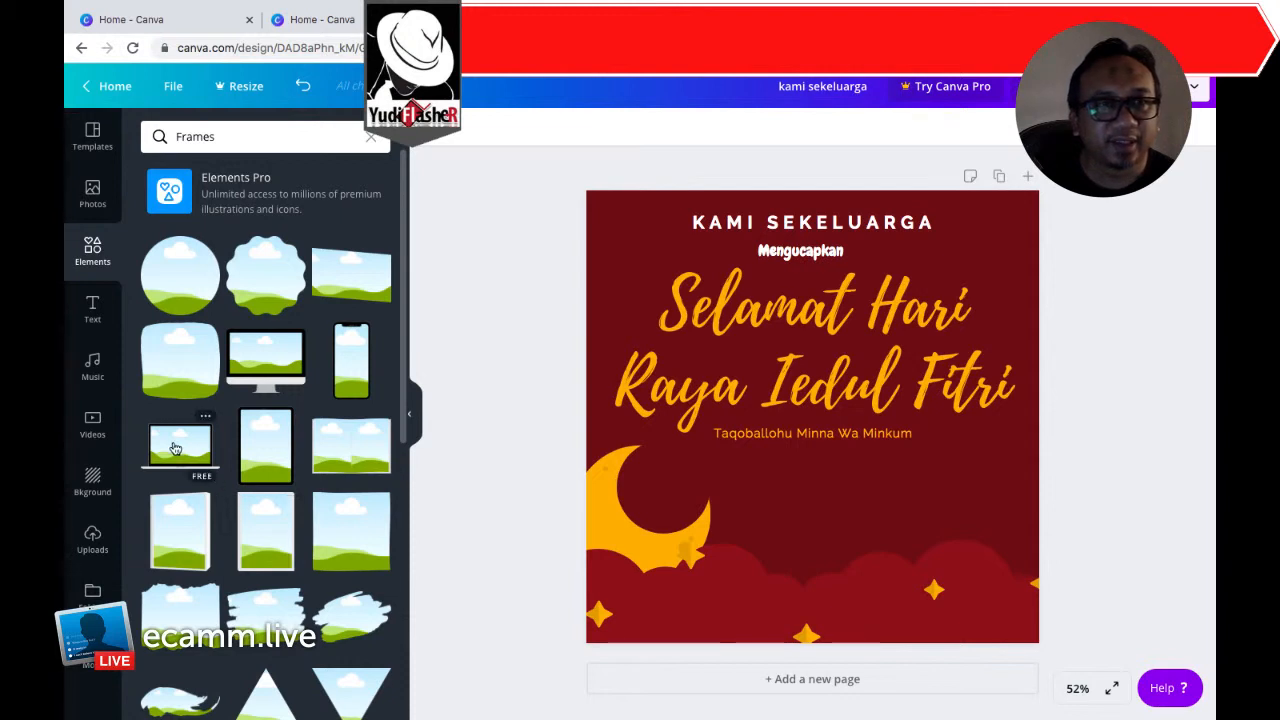
click(272, 368)
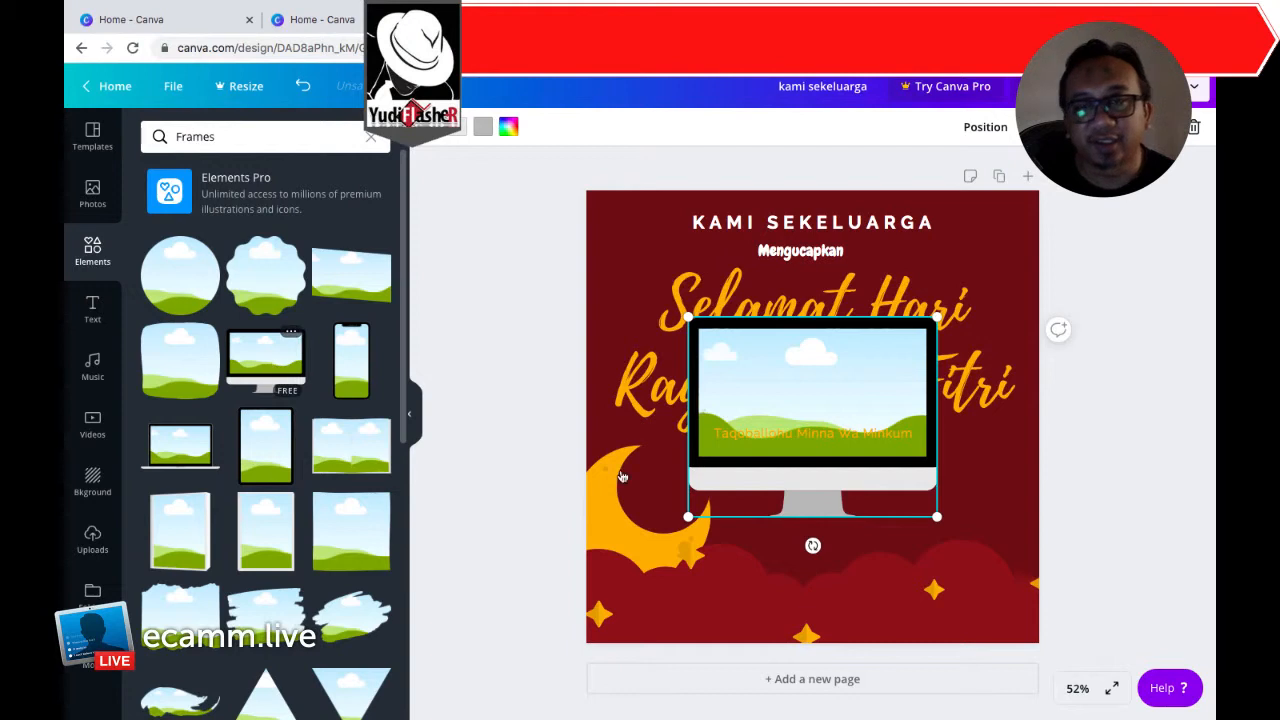
drag(849, 466, 844, 538)
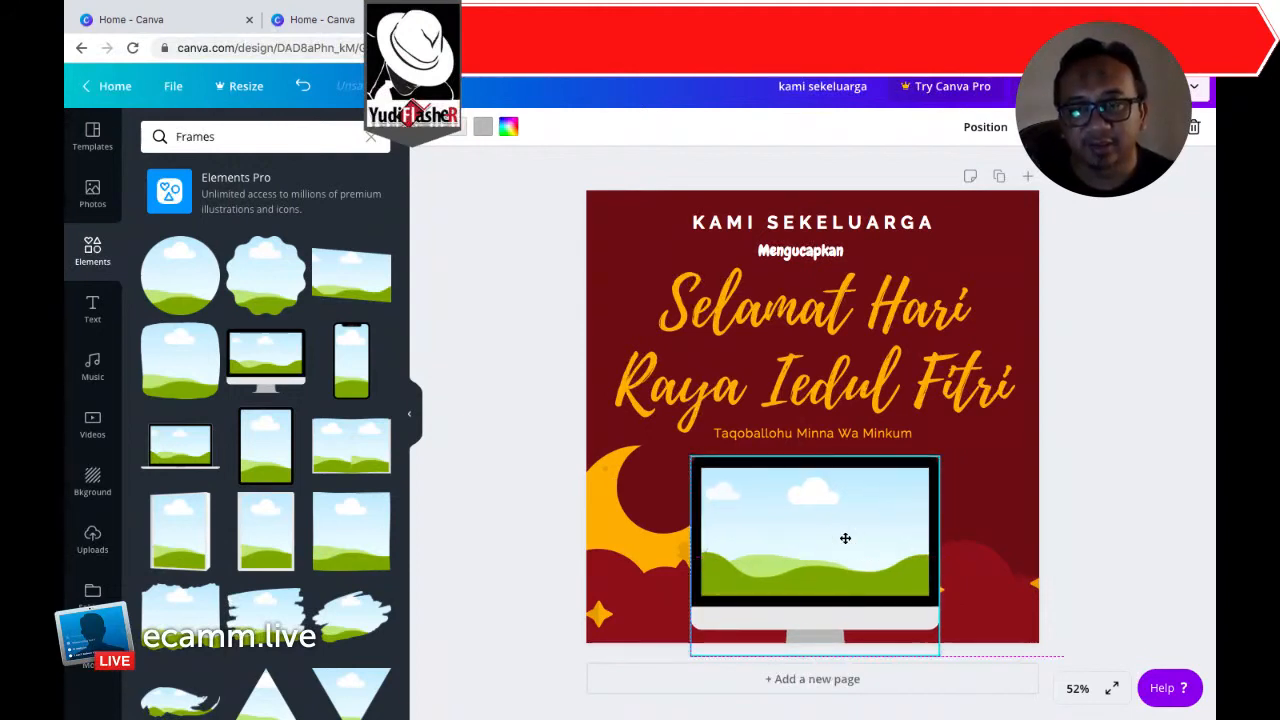
click(1172, 440)
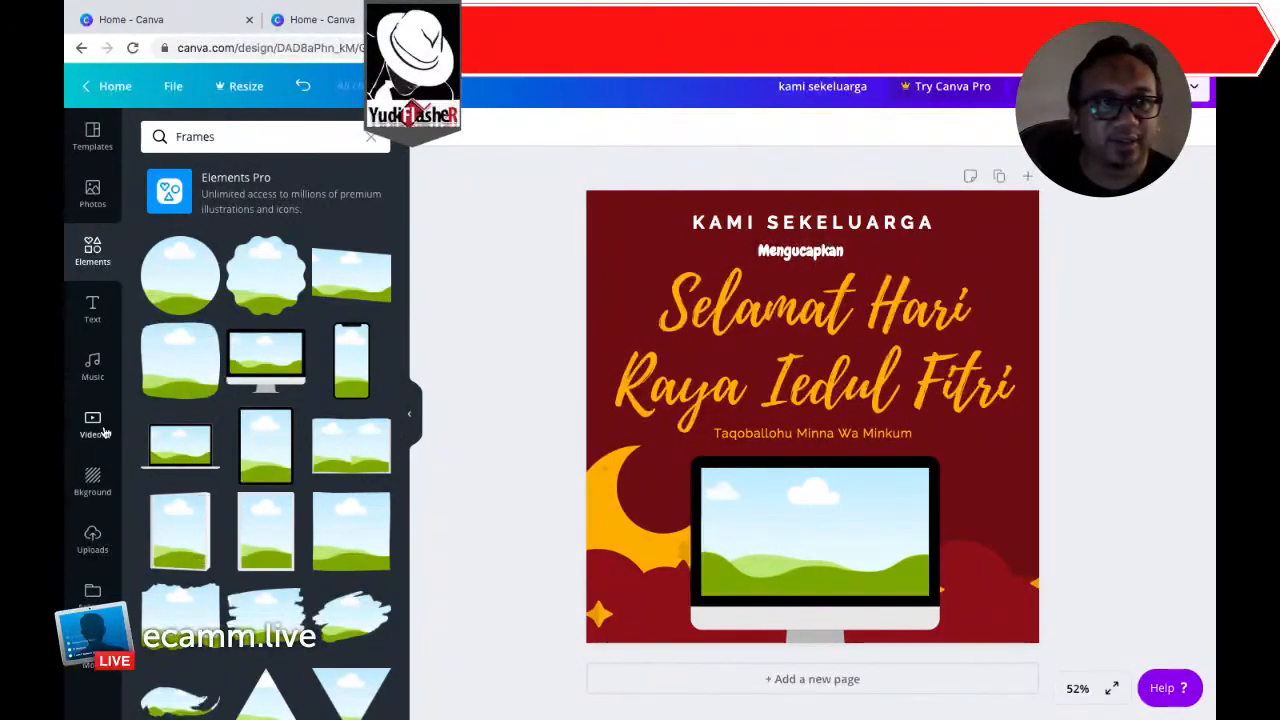
Step: Place the uploaded group photo of six people inside the desktop-monitor frame
click(92, 538)
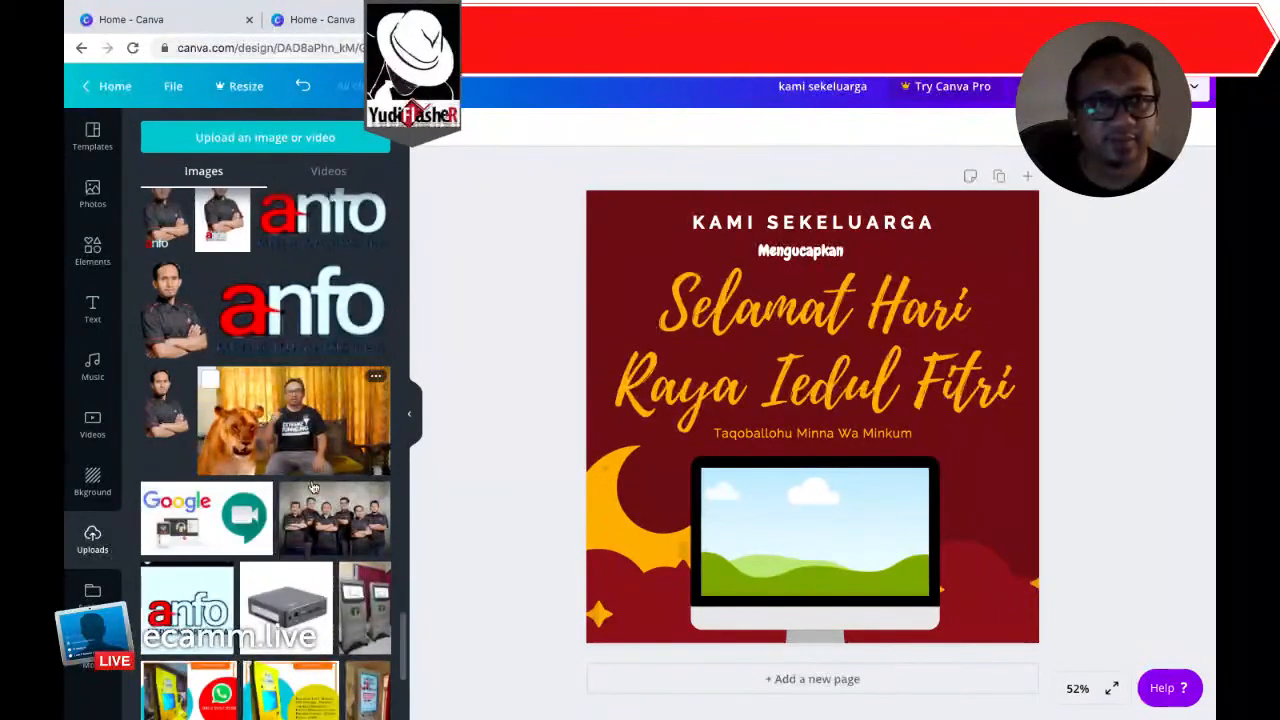
click(333, 530)
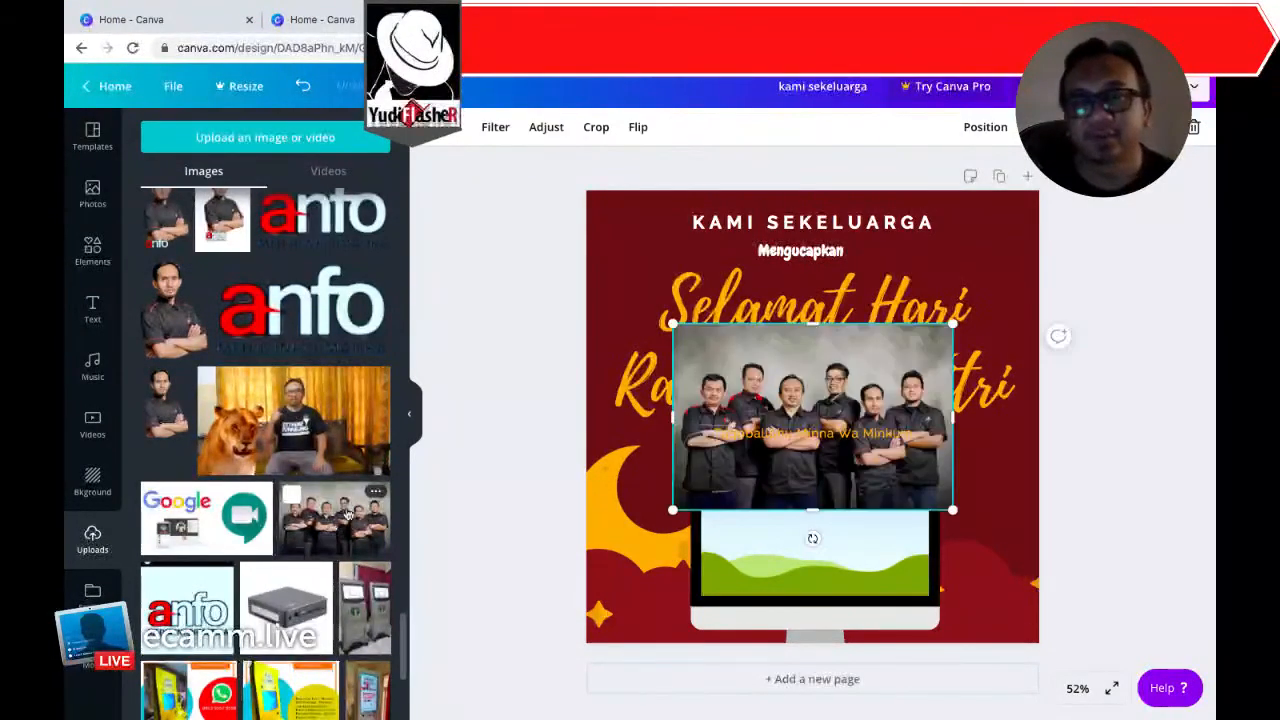
drag(773, 380, 781, 497)
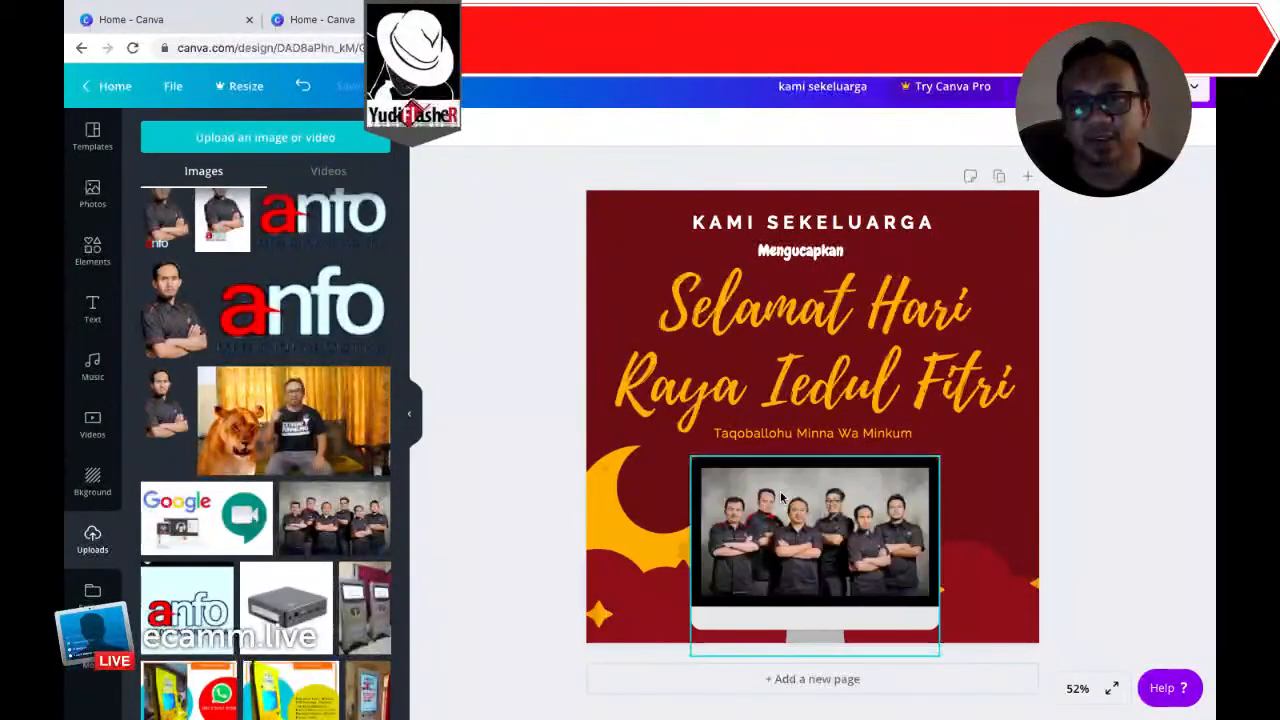
click(1117, 460)
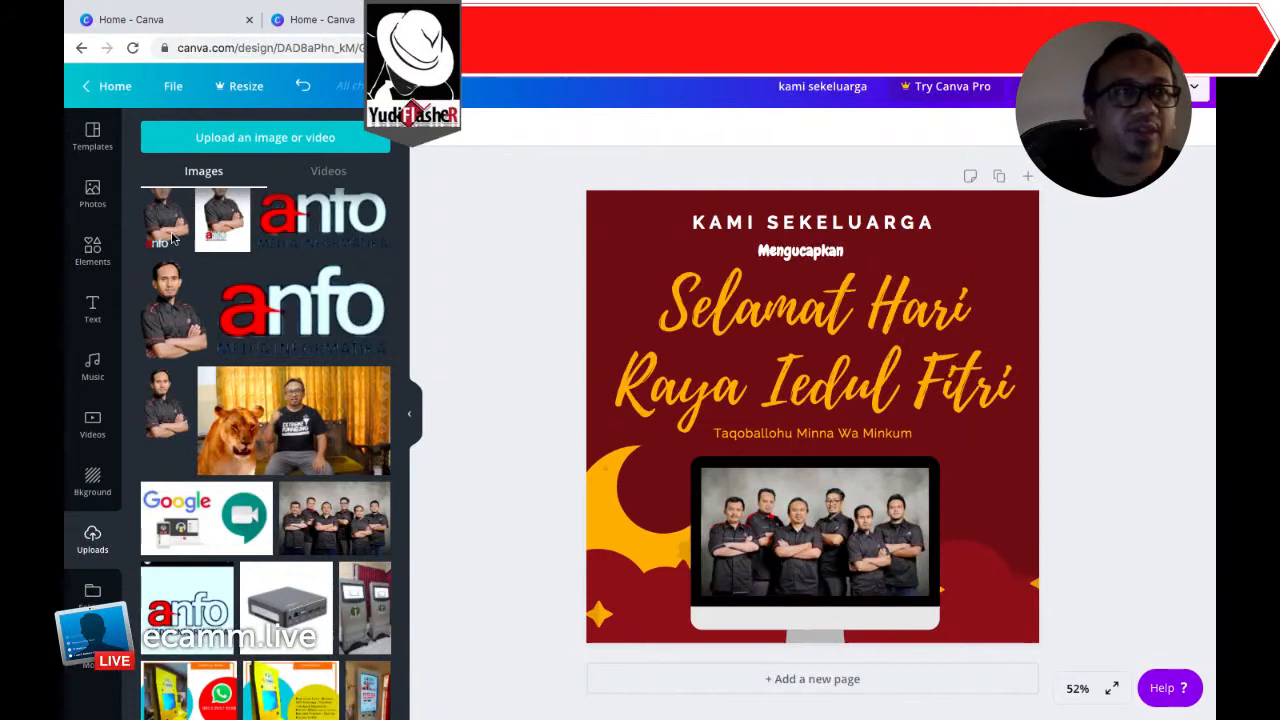
Step: Search the photo library for "ramadan"
click(86, 195)
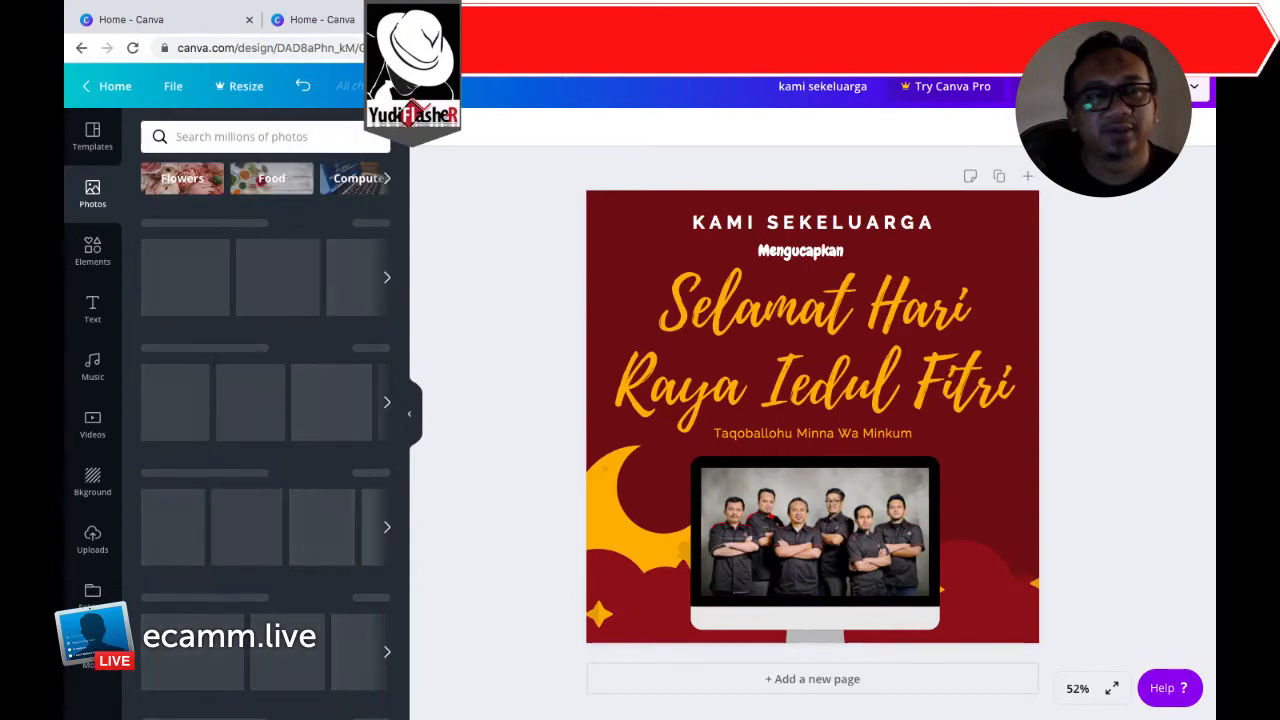
click(192, 141)
text(r)
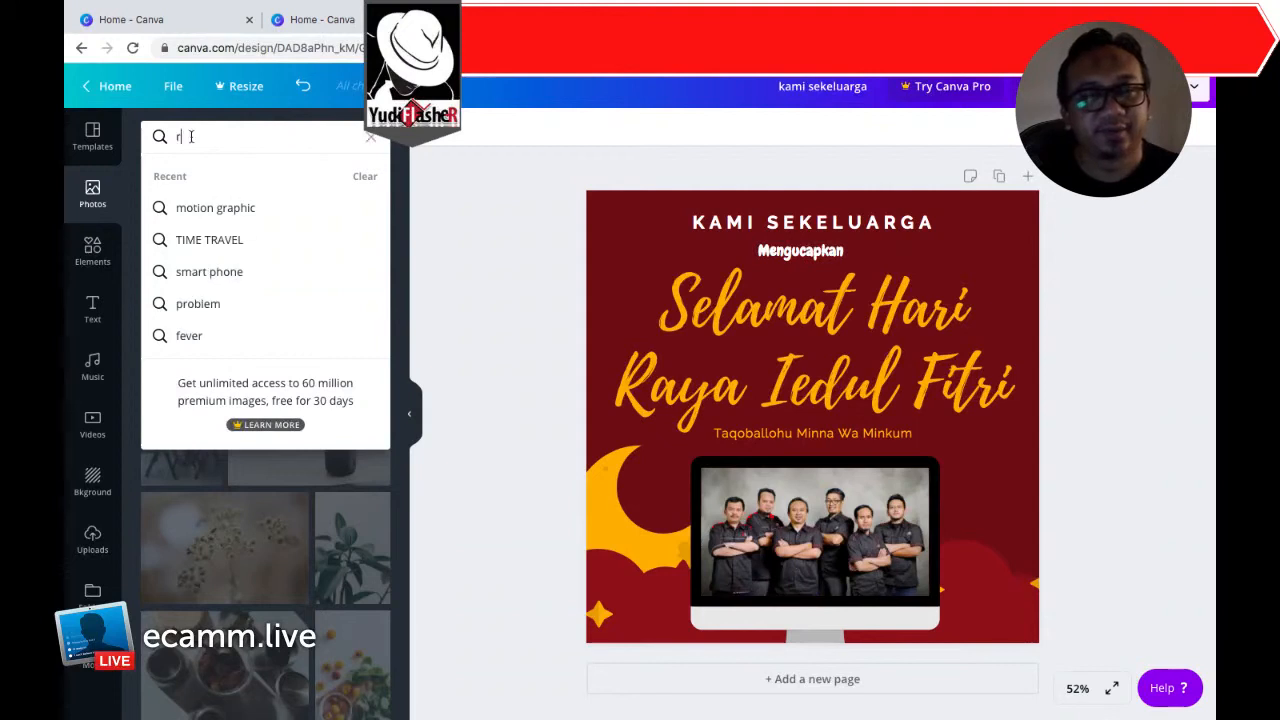
text(ama)
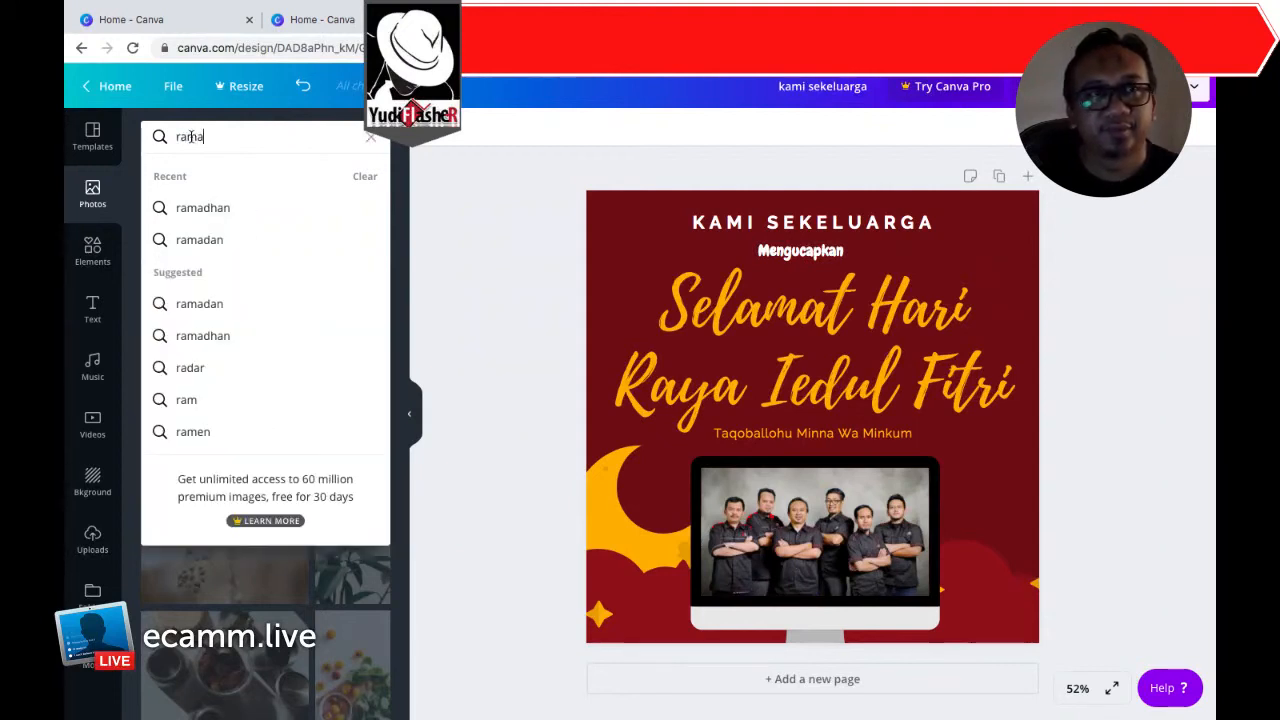
text(dan)
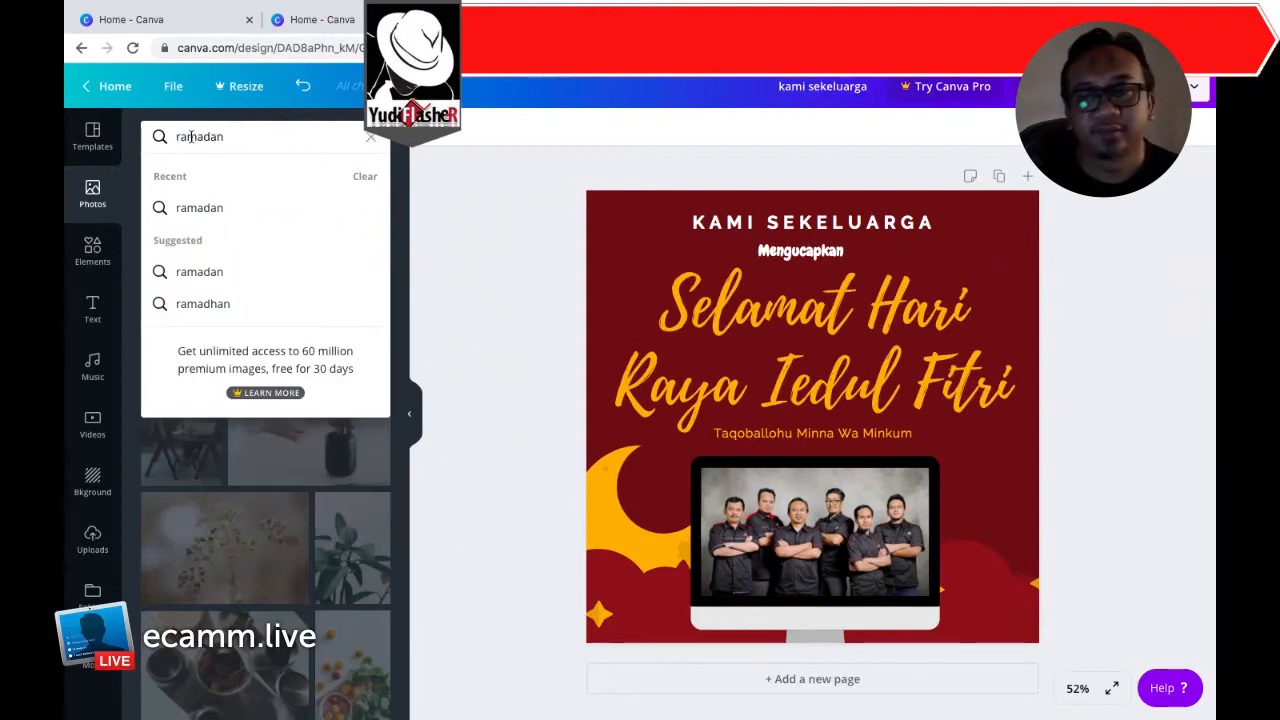
key(Return)
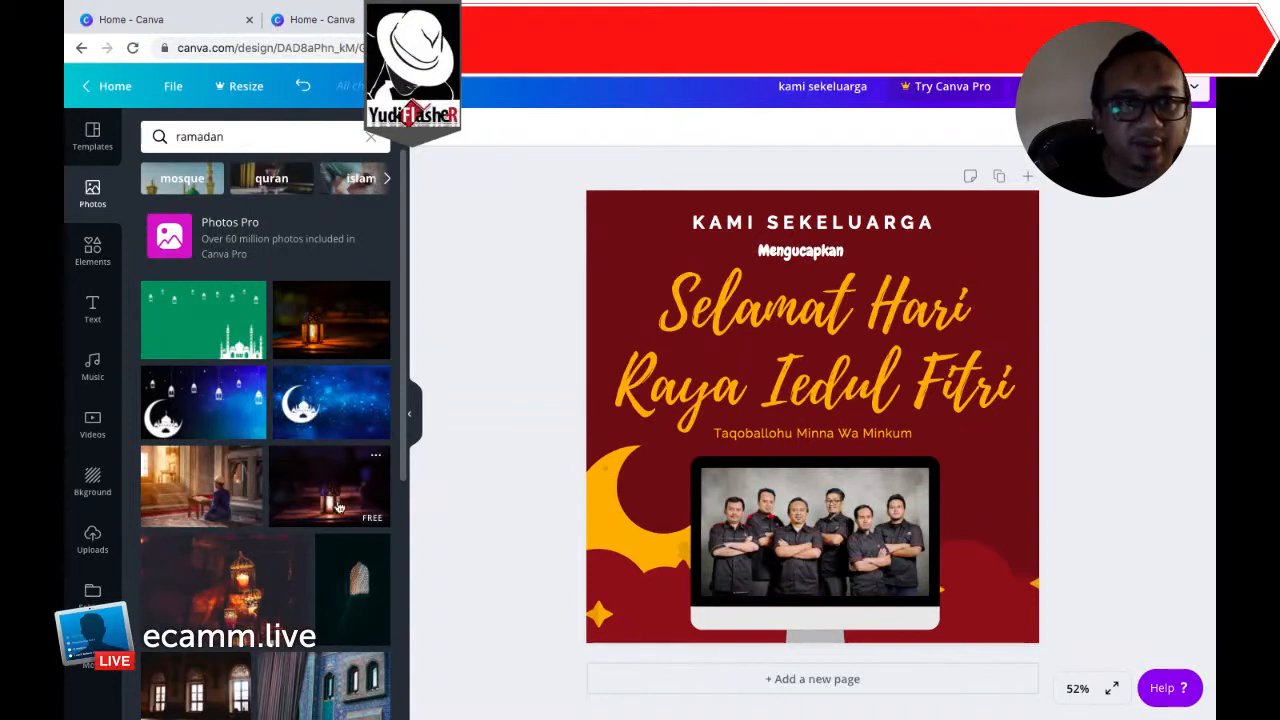
Step: Browse the ramadan photo results and add the starry blue photo with the single white crescent and mosque to the page
scroll(258, 584, down, 2)
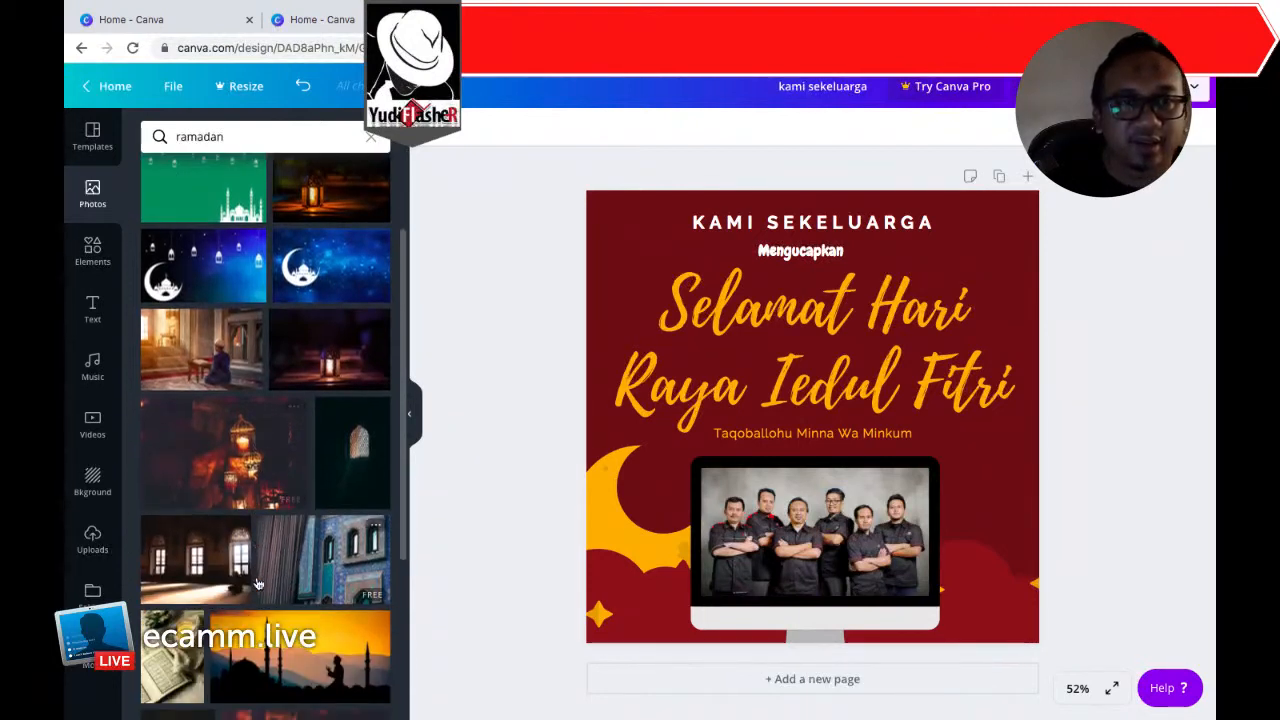
scroll(320, 570, down, 2)
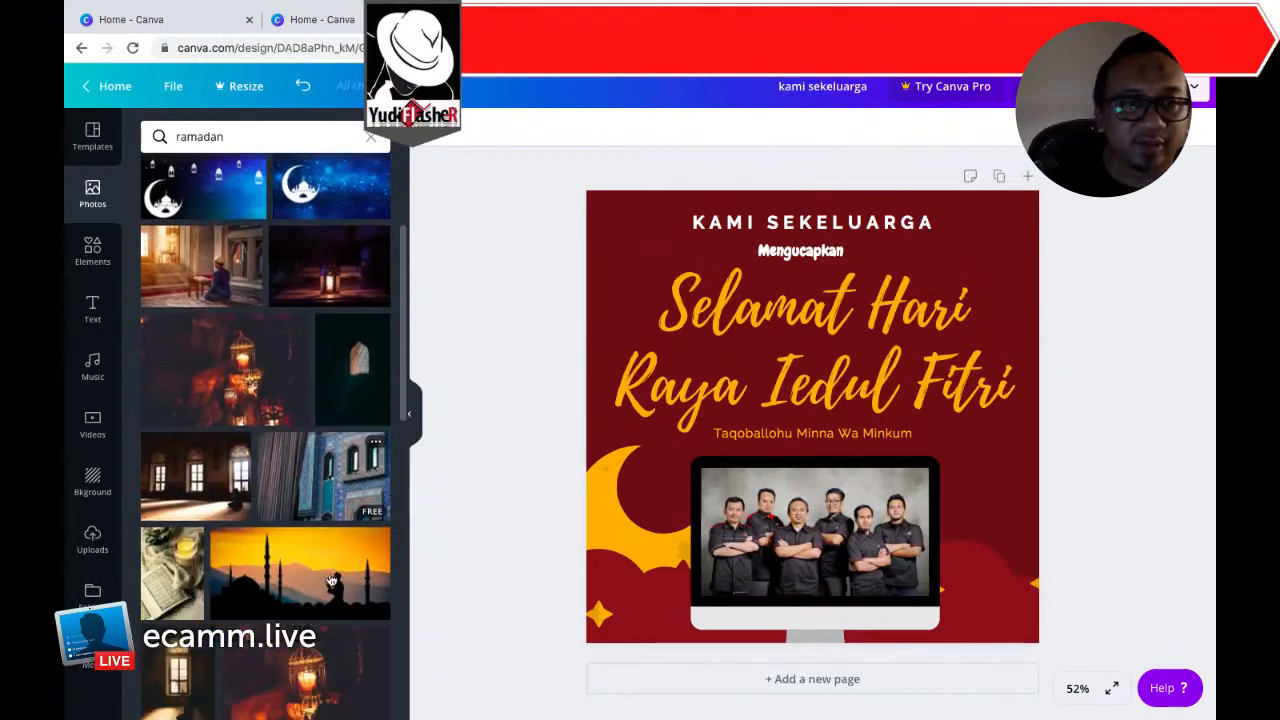
scroll(283, 543, down, 1)
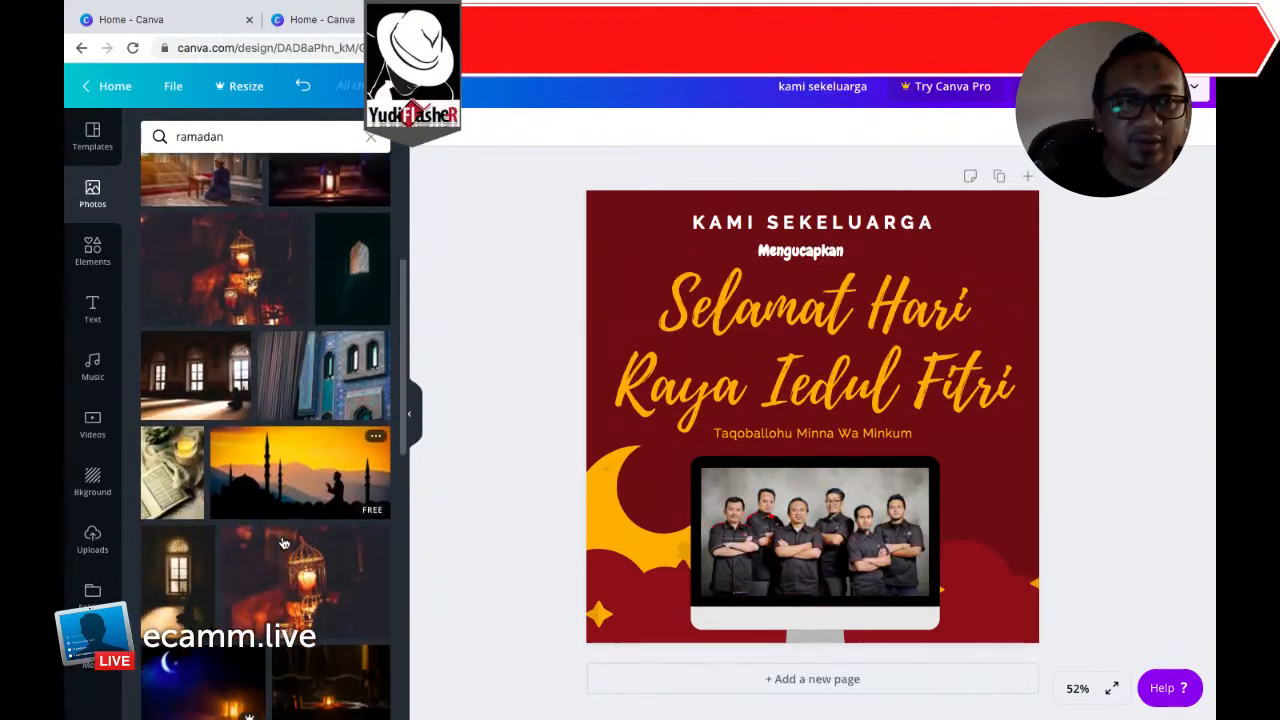
scroll(287, 570, down, 2)
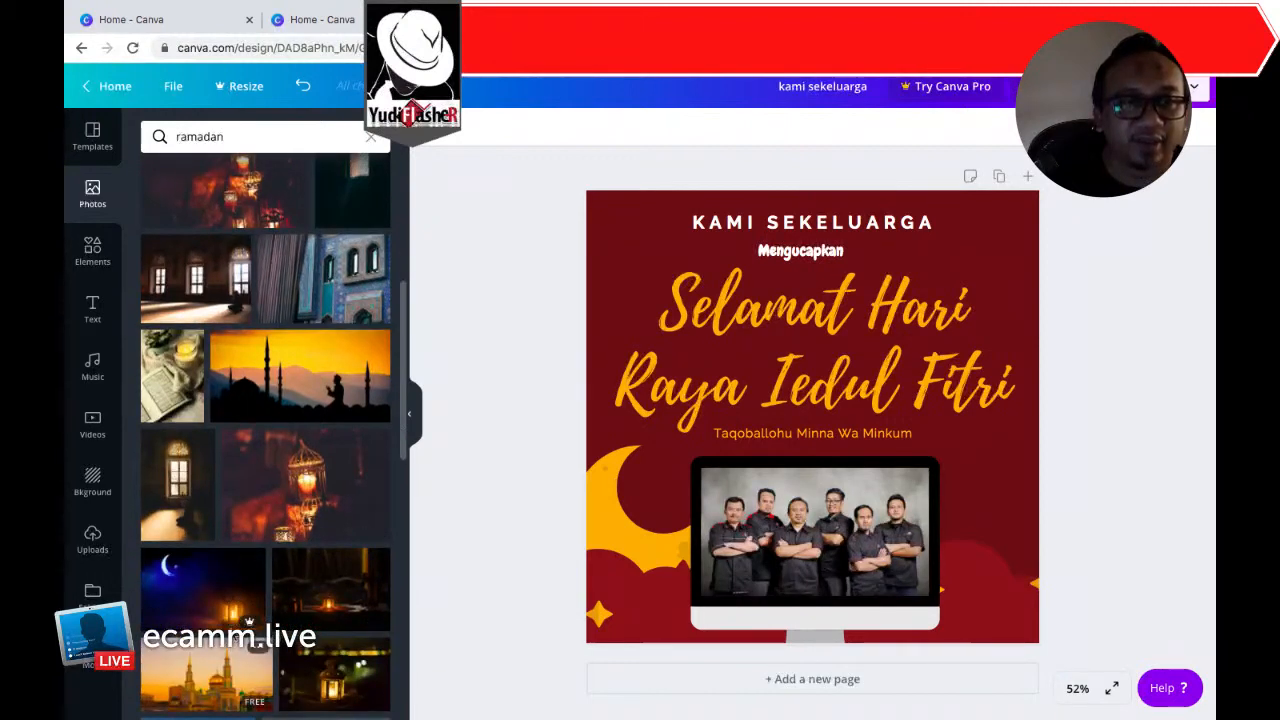
scroll(327, 594, down, 1)
scroll(327, 594, down, 2)
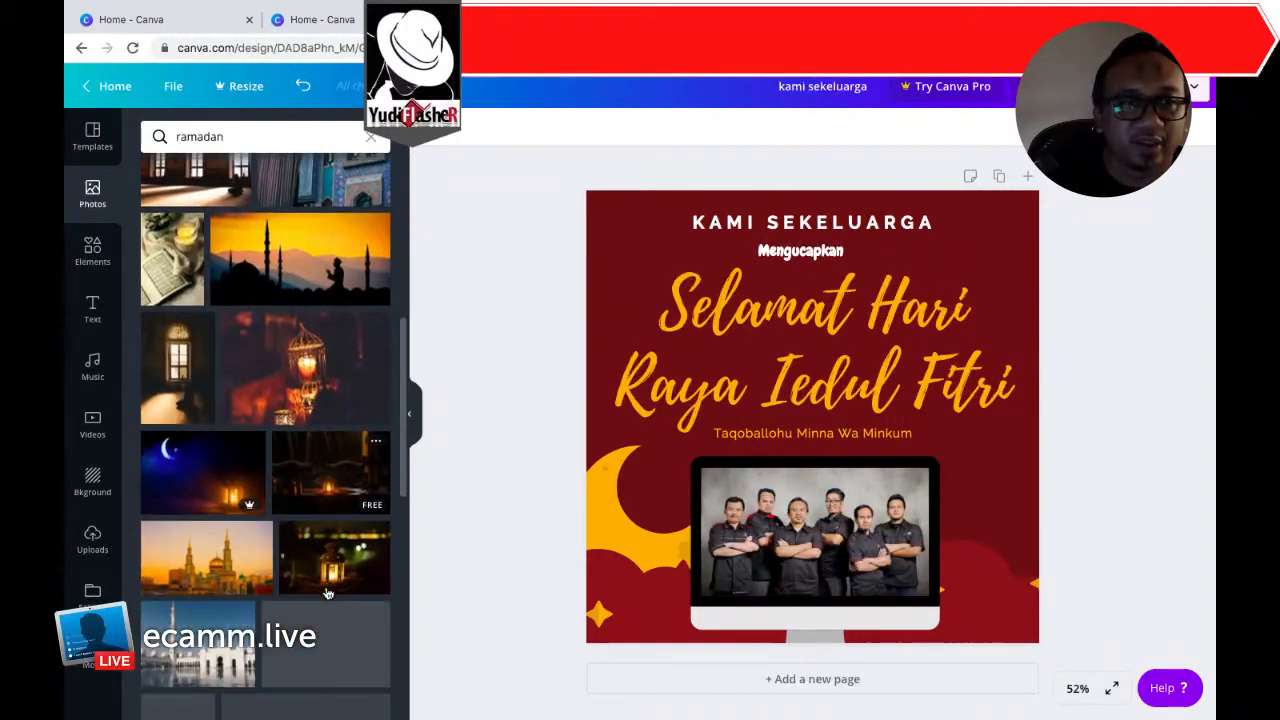
scroll(207, 577, down, 2)
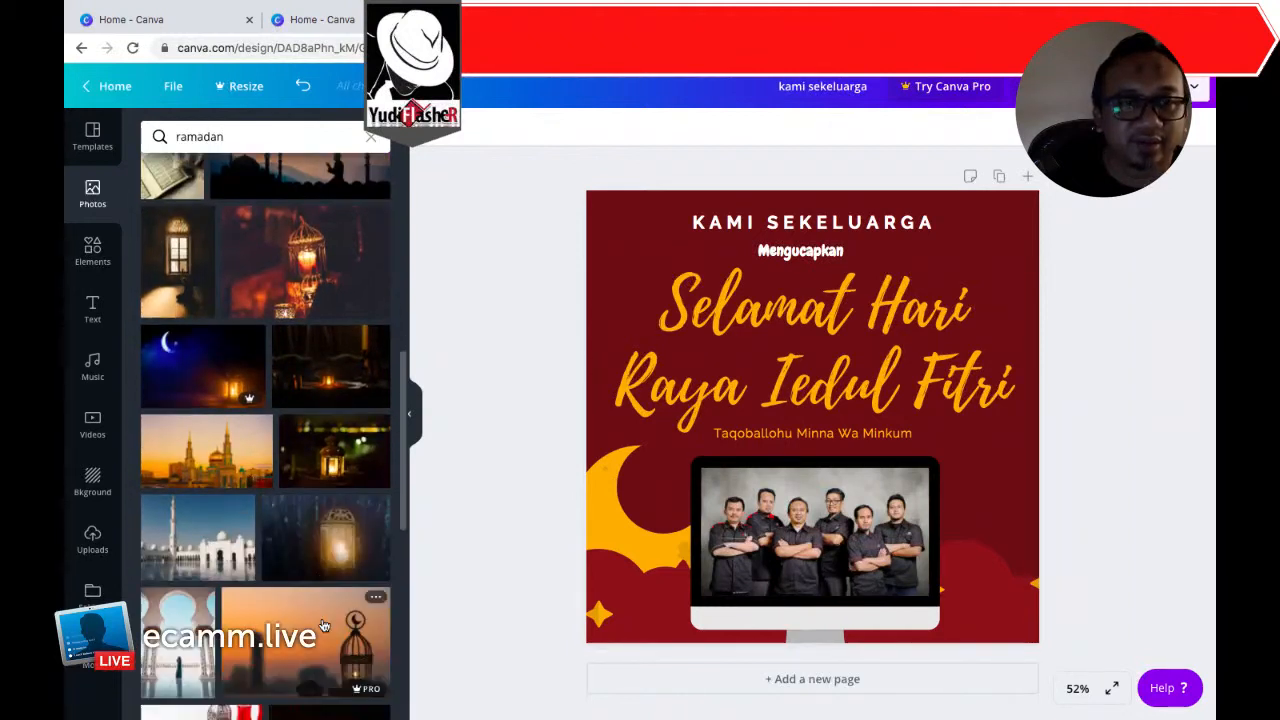
scroll(330, 580, down, 2)
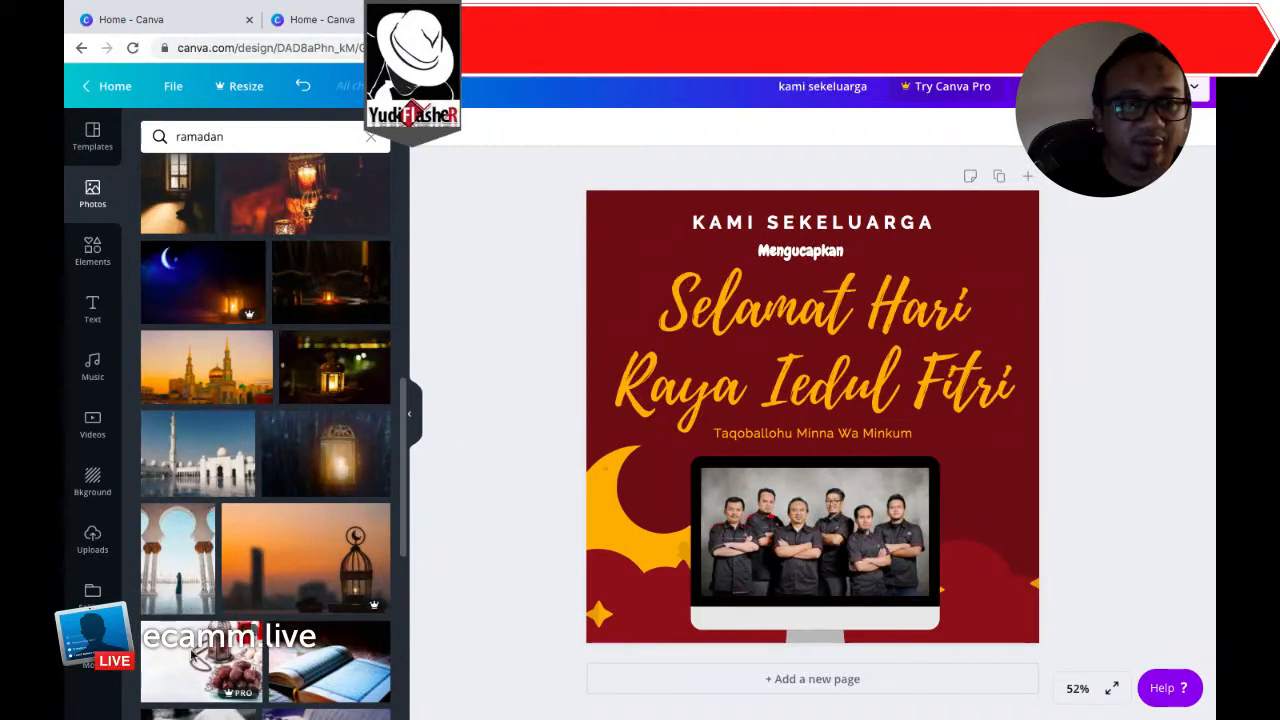
scroll(330, 678, up, 5)
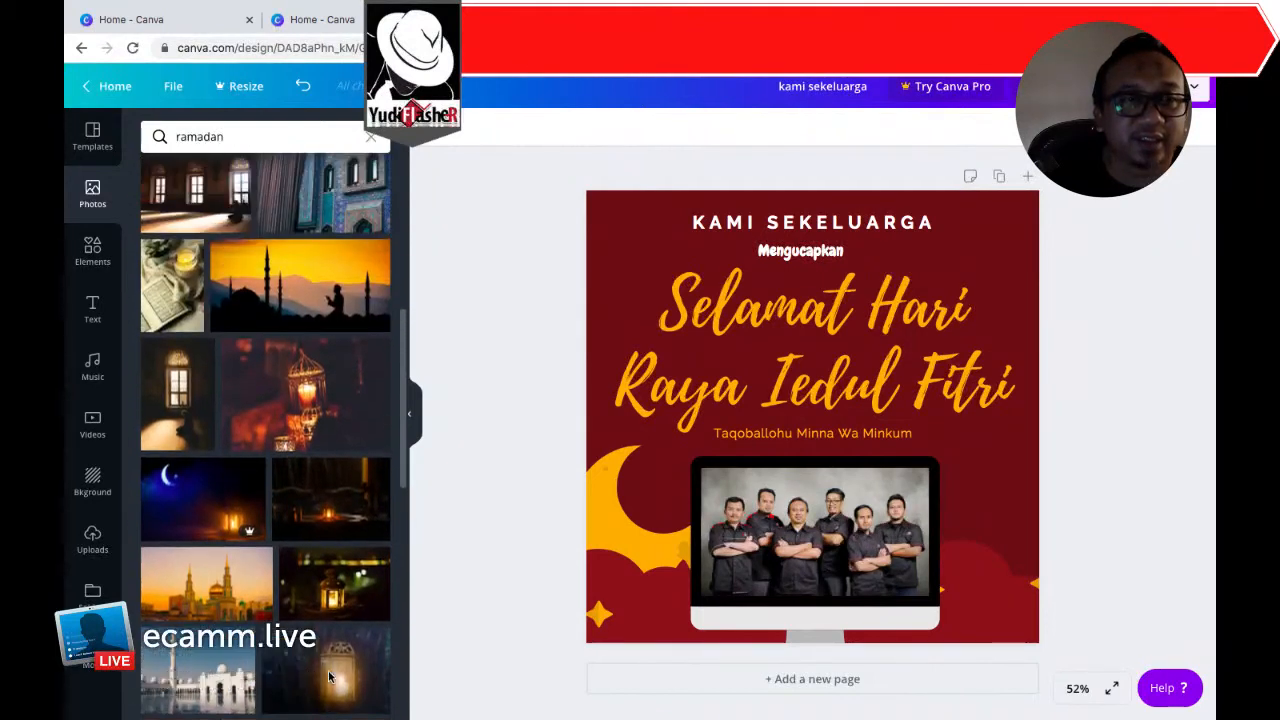
scroll(330, 678, up, 3)
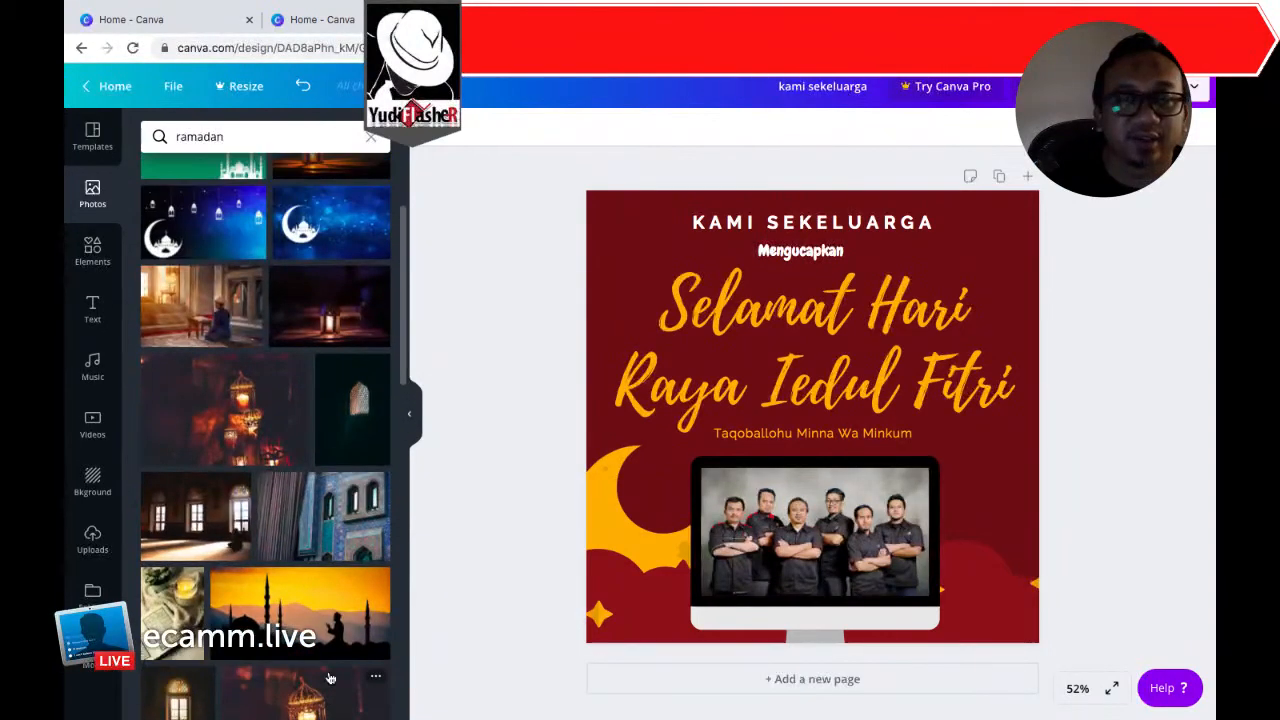
scroll(330, 678, up, 2)
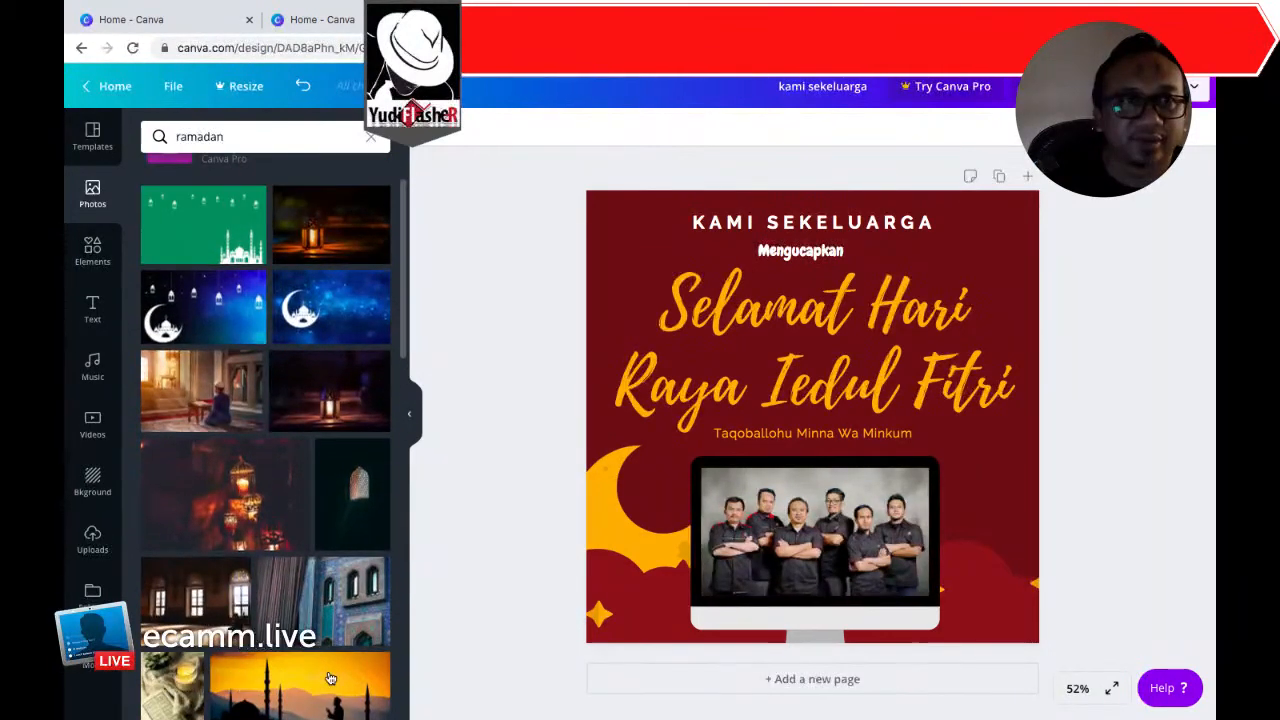
scroll(330, 678, up, 1)
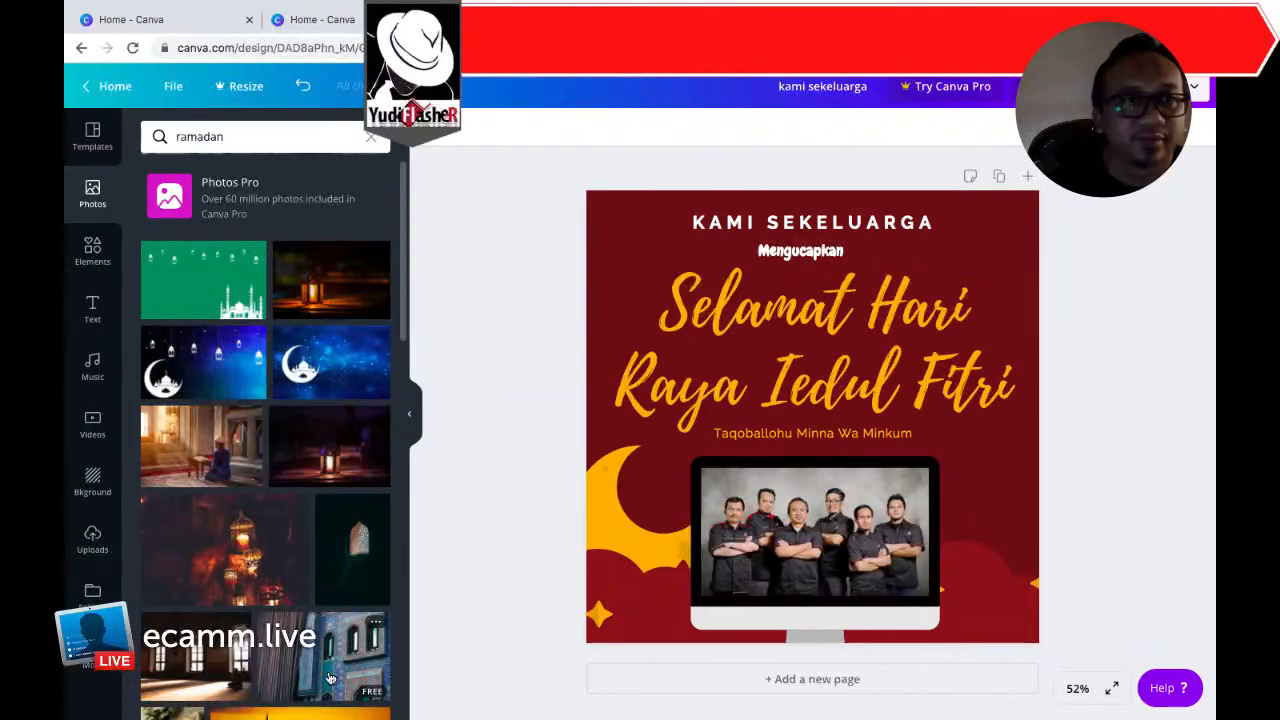
scroll(330, 678, up, 1)
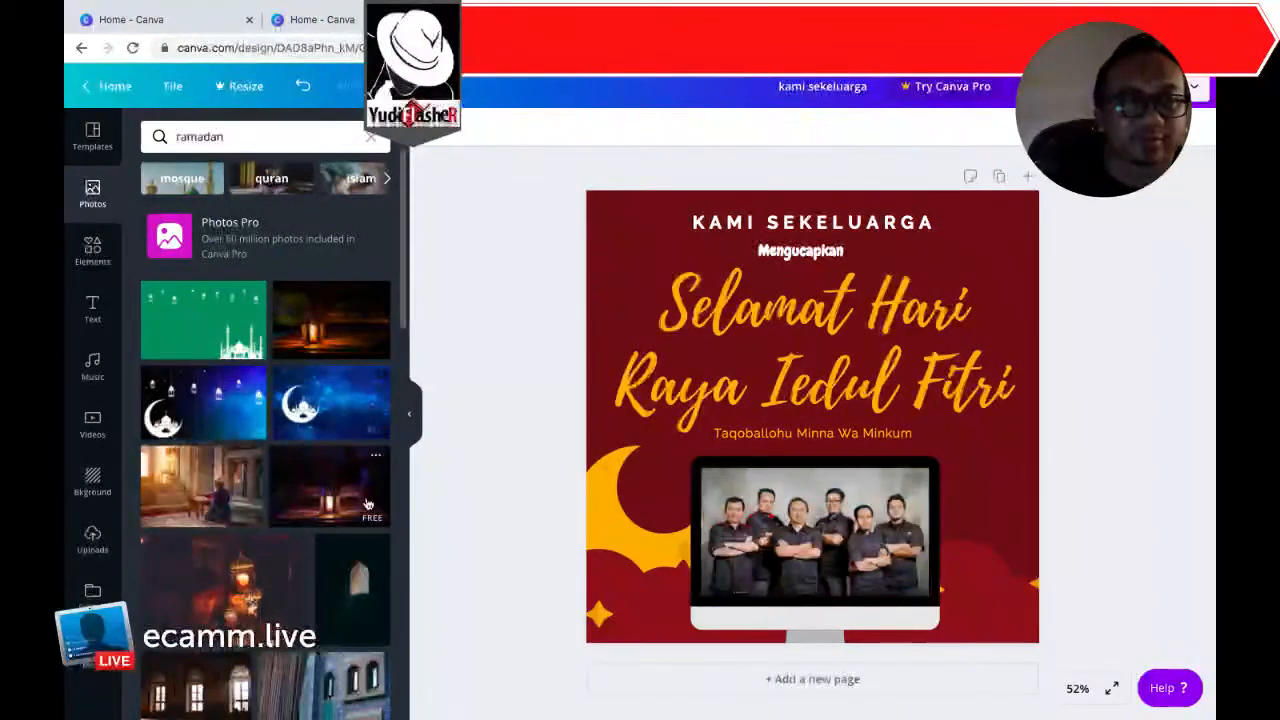
click(333, 413)
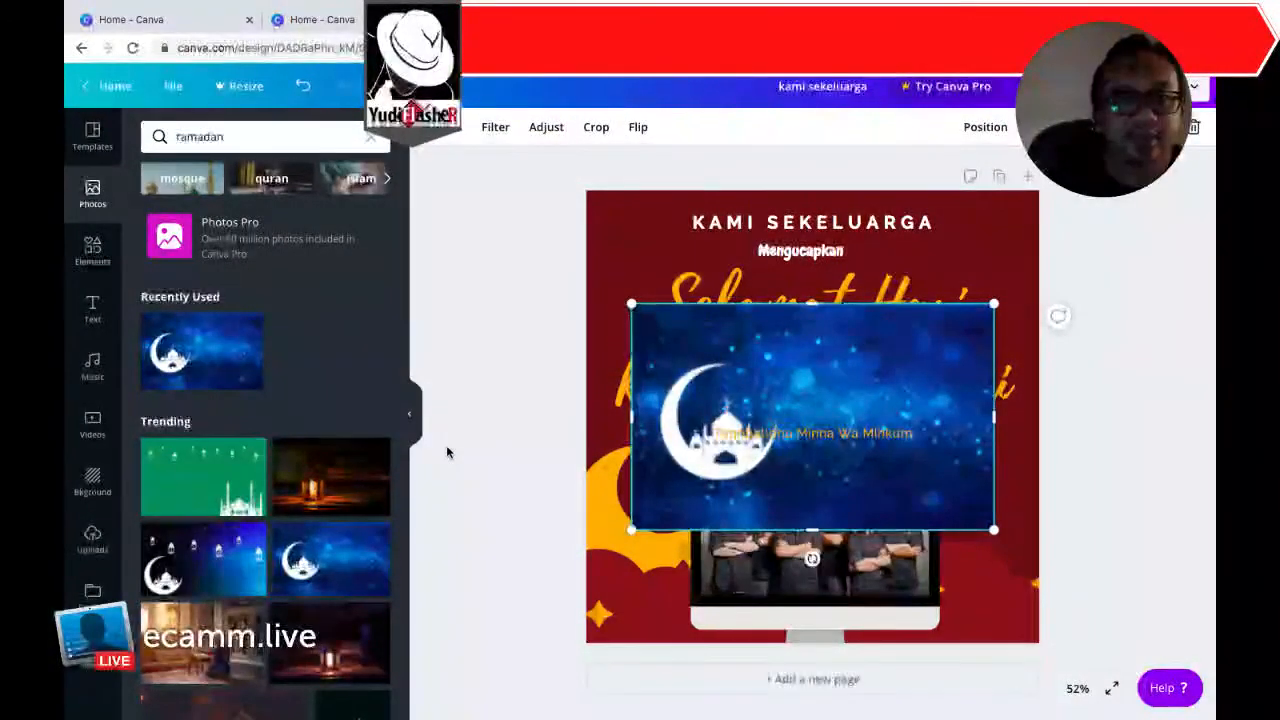
Step: Clear the Frames search in the elements library and add the single-cell grid so it covers the whole page
click(92, 250)
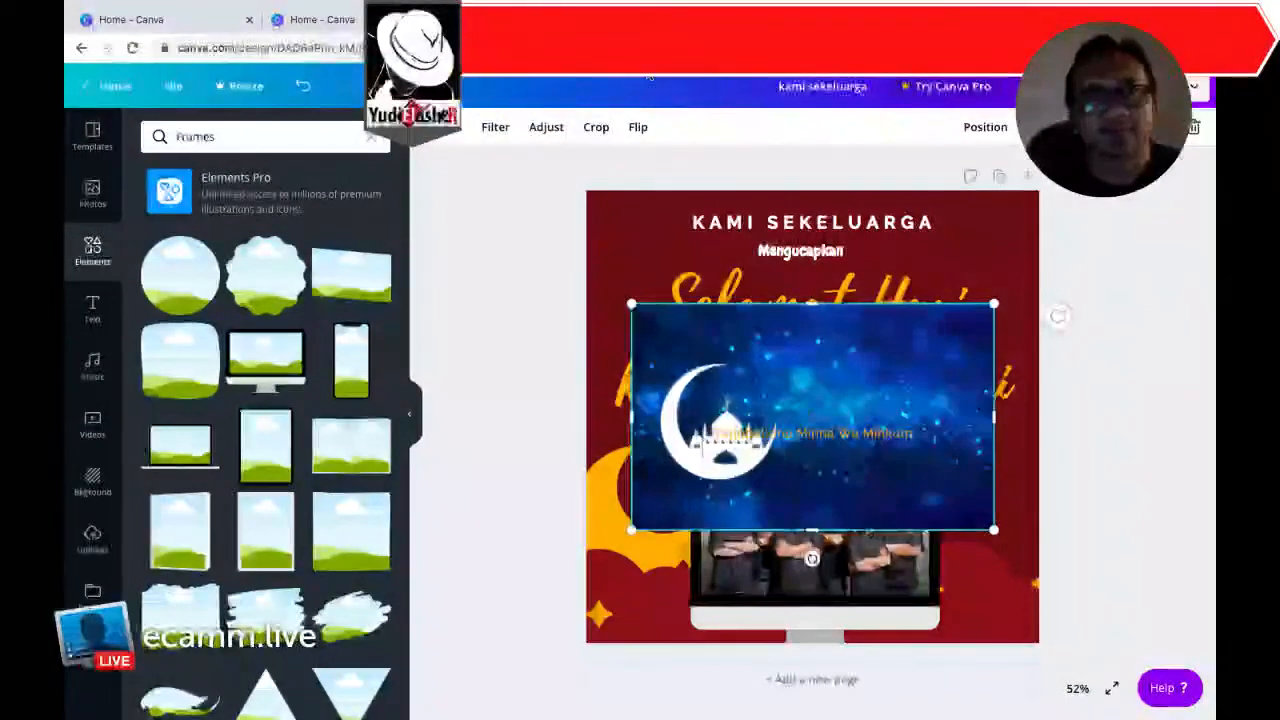
click(374, 137)
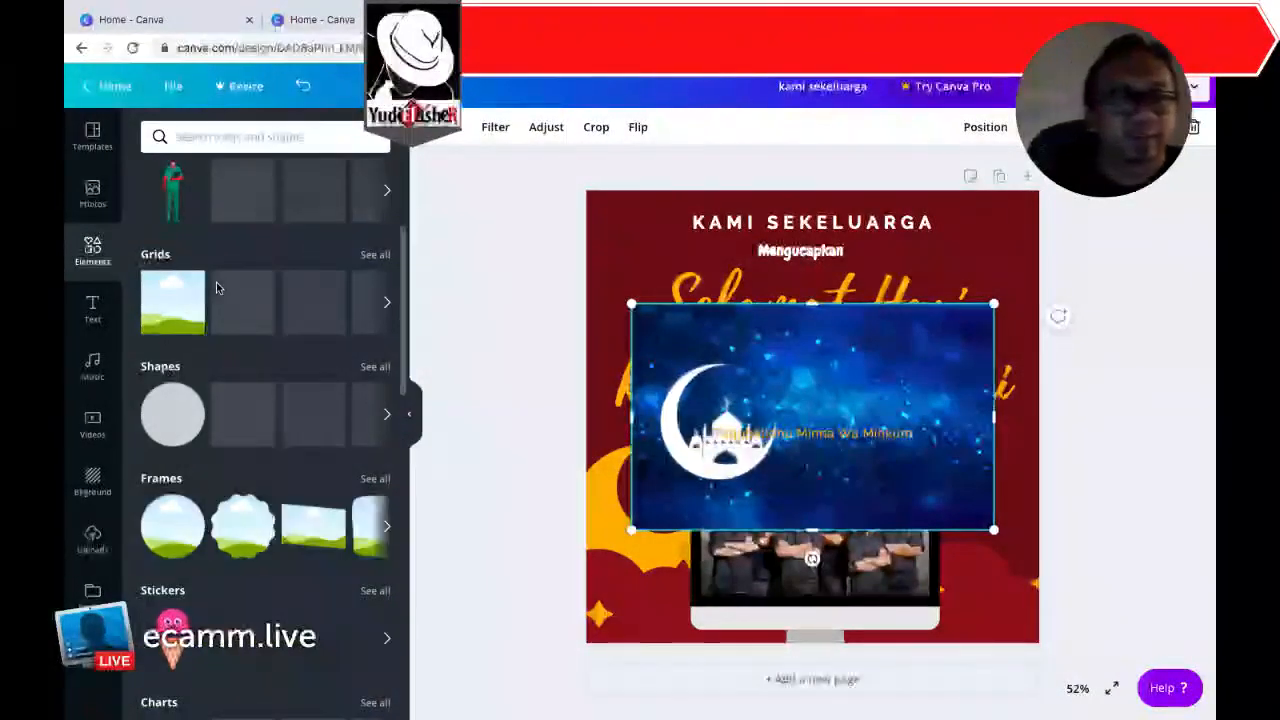
click(168, 308)
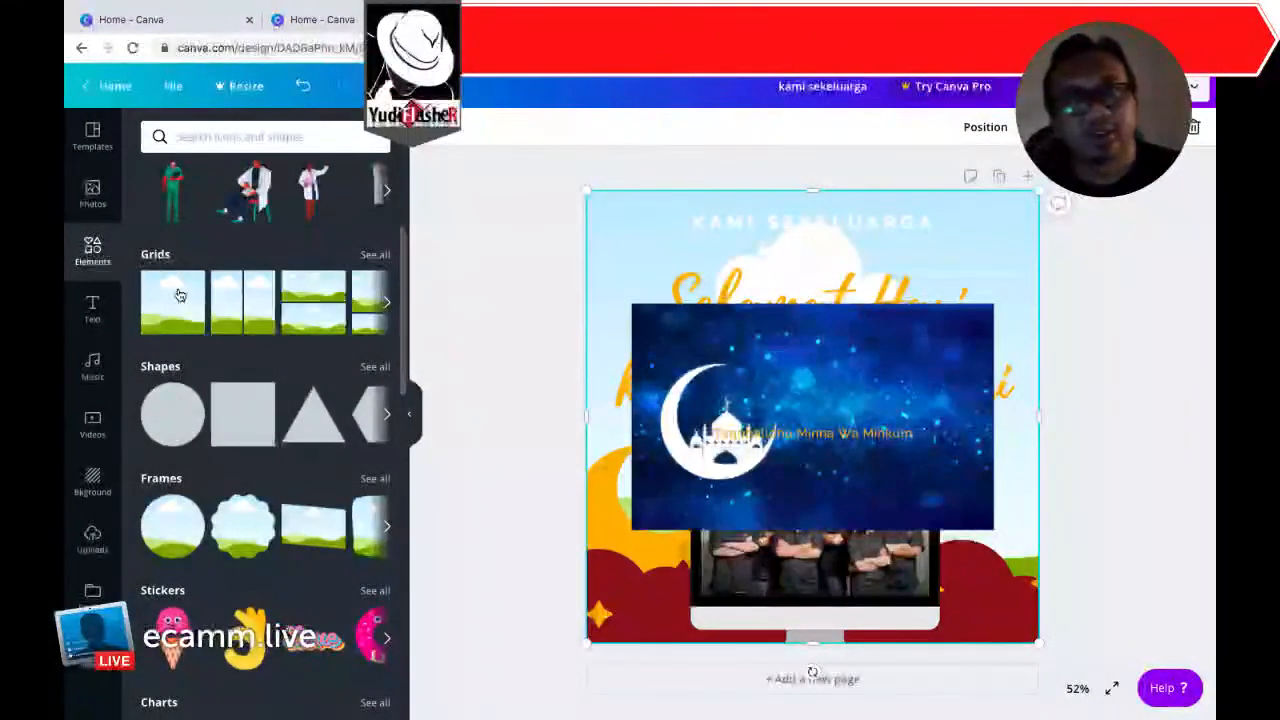
Step: Move the blue crescent-and-mosque photo up over the page-wide grid, then shift it left beyond the page's left edge
click(850, 349)
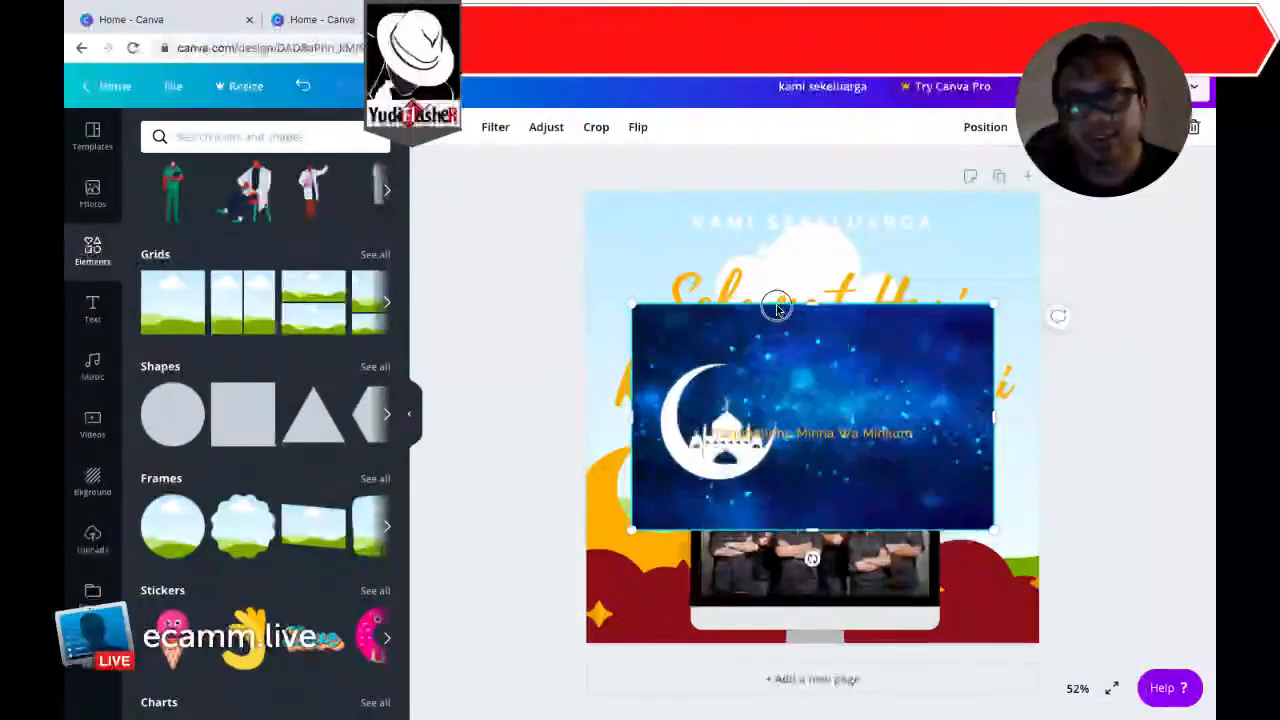
drag(797, 279, 881, 233)
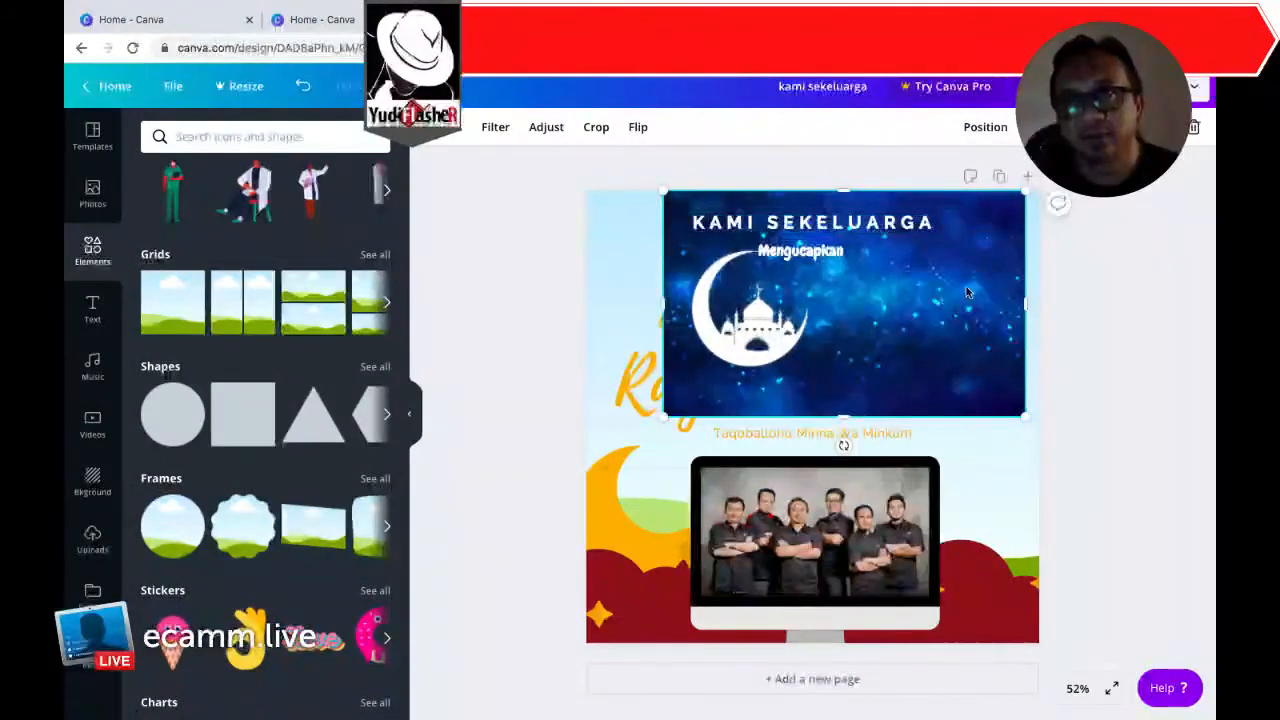
drag(983, 260, 872, 291)
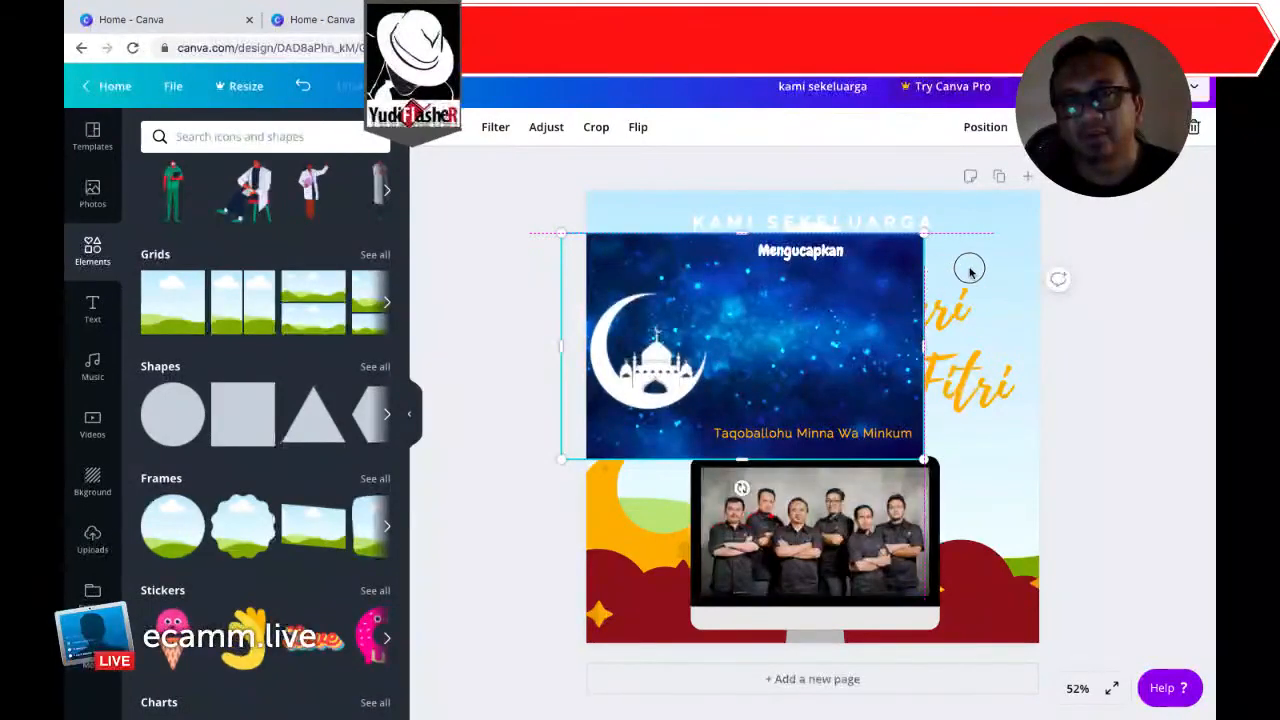
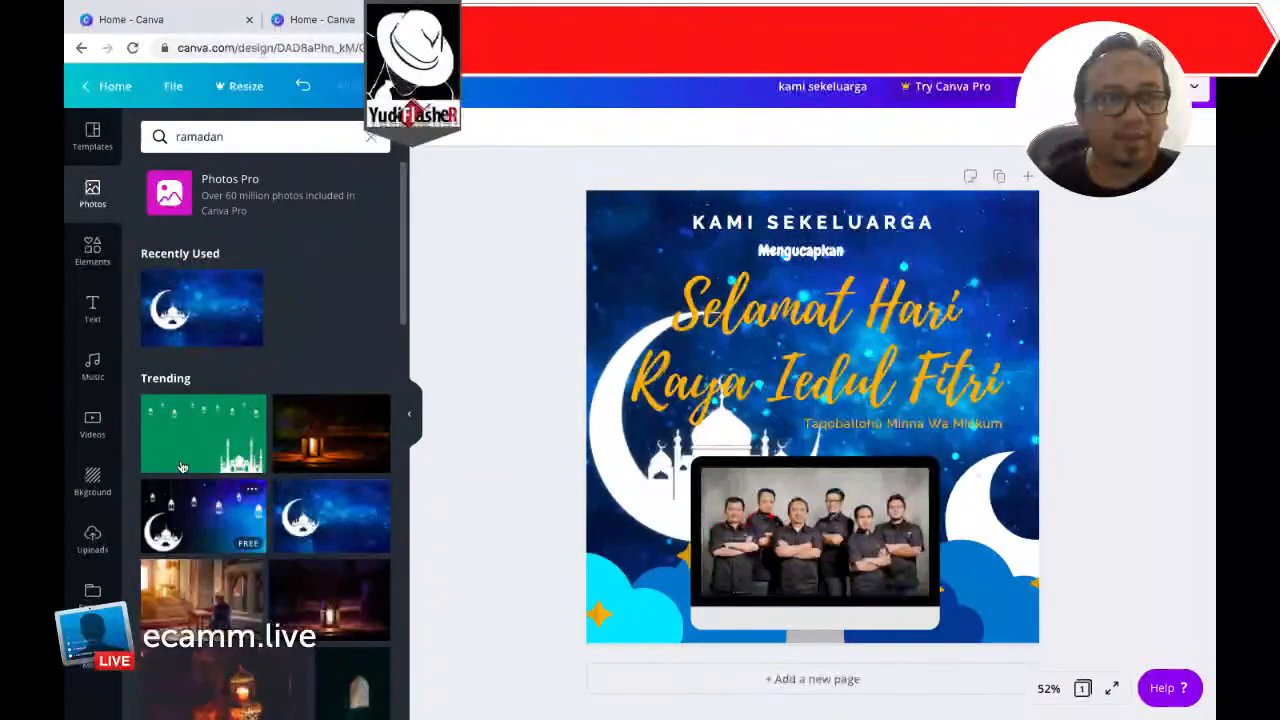
Step: Look through the ready-made text combinations
click(93, 314)
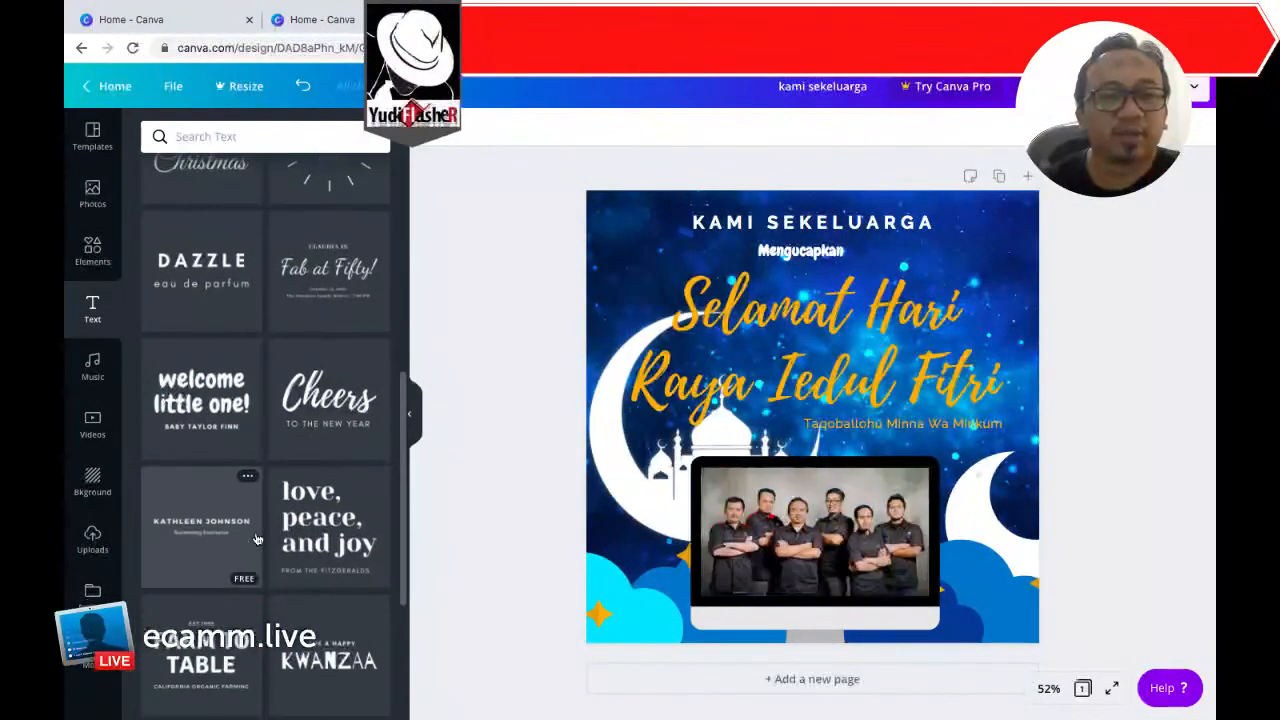
scroll(256, 538, down, 5)
scroll(256, 538, down, 3)
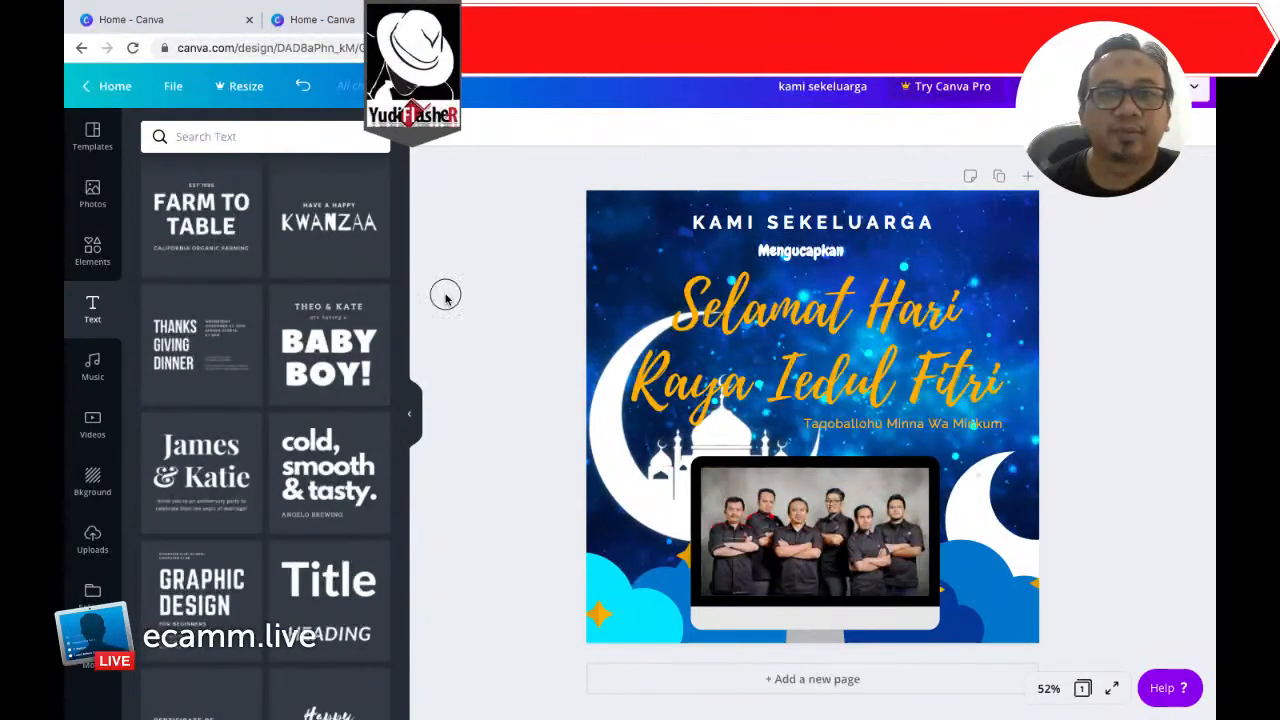
Step: Change the "Taqoballohu Minna Wa Minkum" line's text colour to white from the document colours
click(990, 425)
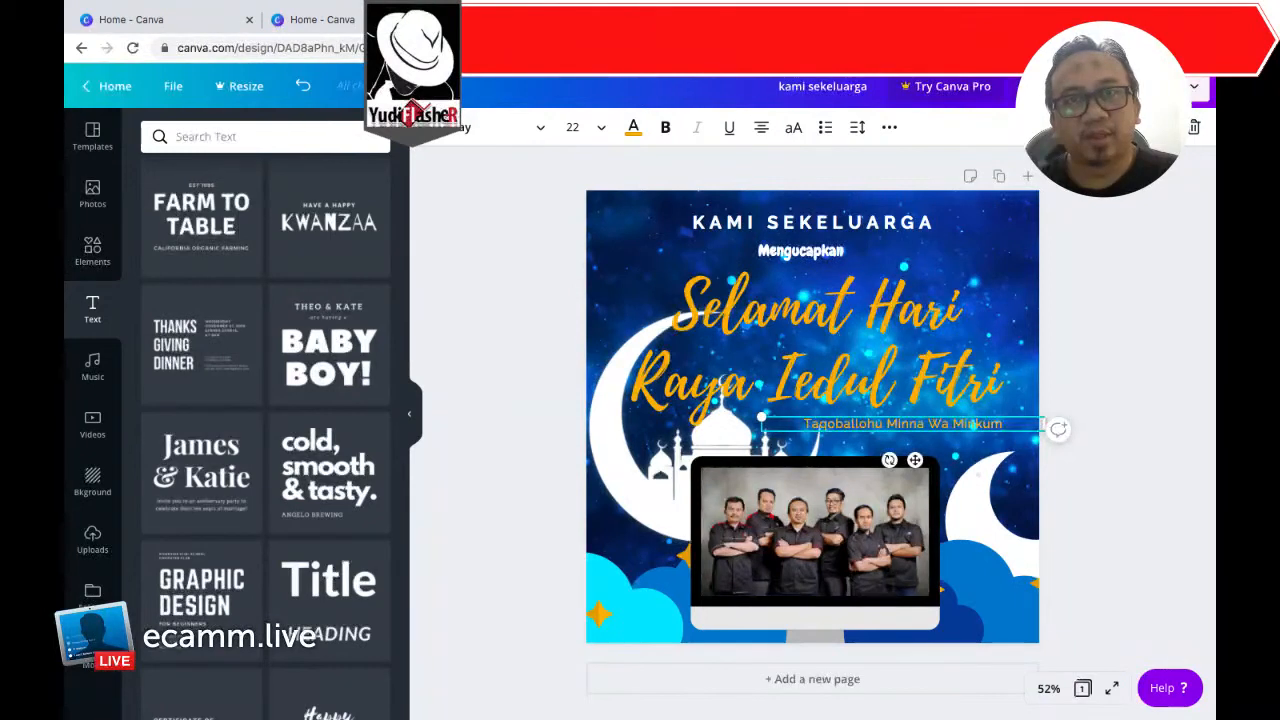
click(633, 128)
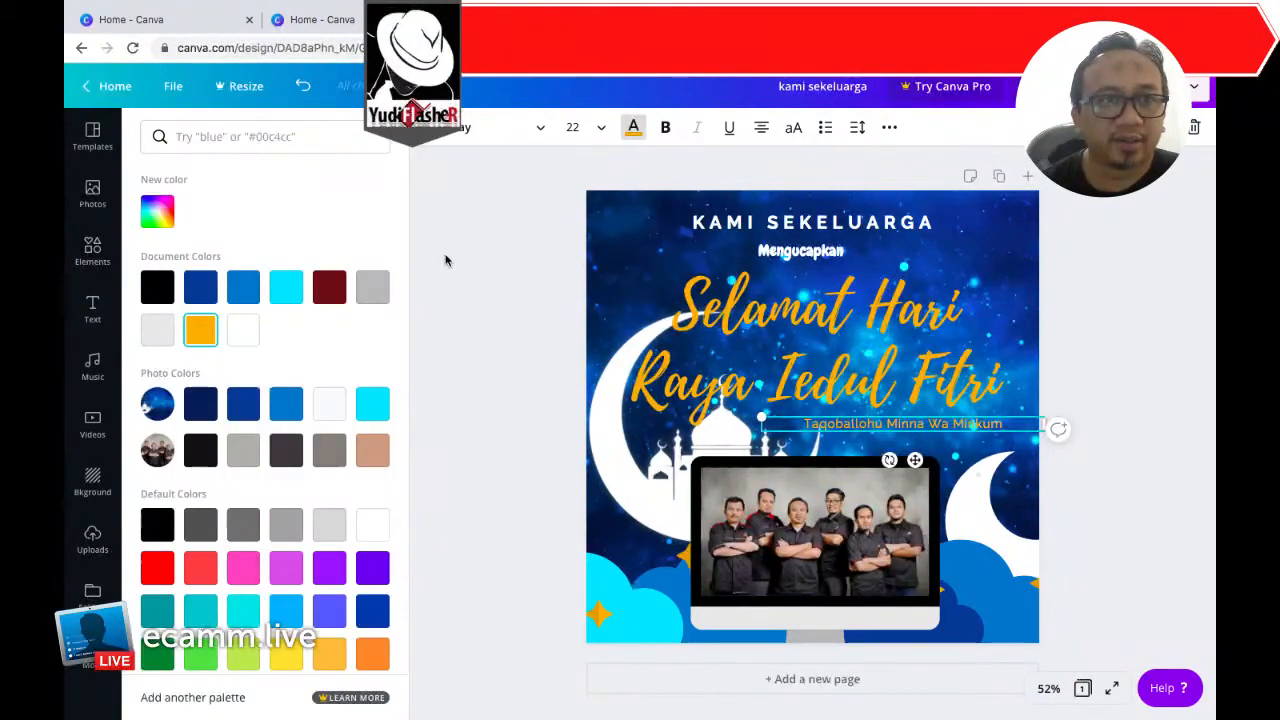
click(236, 348)
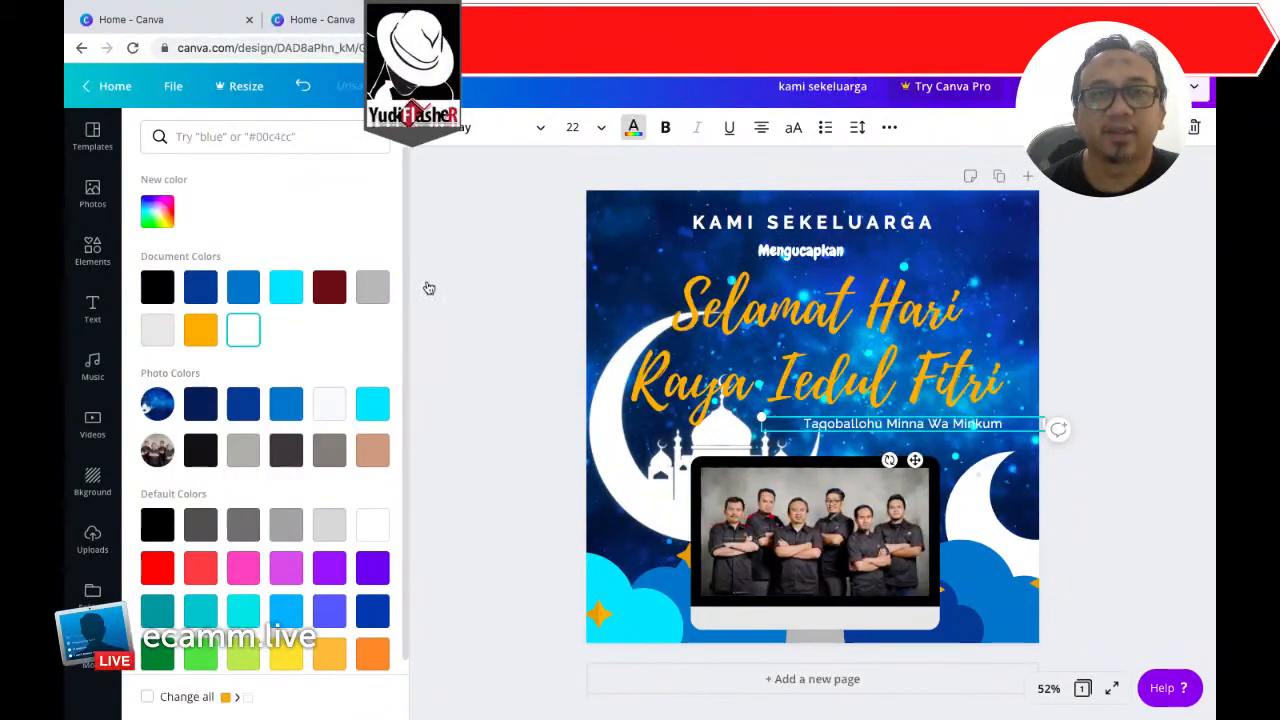
click(472, 265)
click(472, 265)
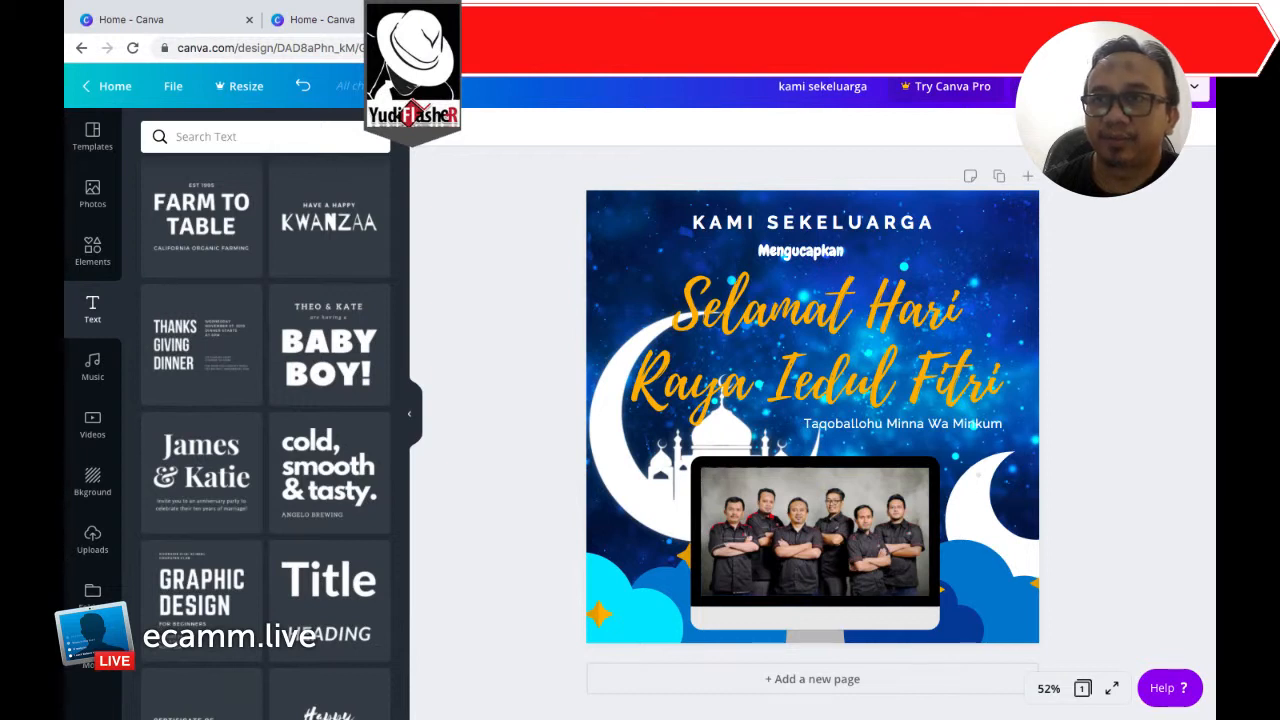
Step: Download the finished Eid greeting as a PNG and reveal kami sekeluarga.png in Finder from the browser's full downloads list
click(1132, 87)
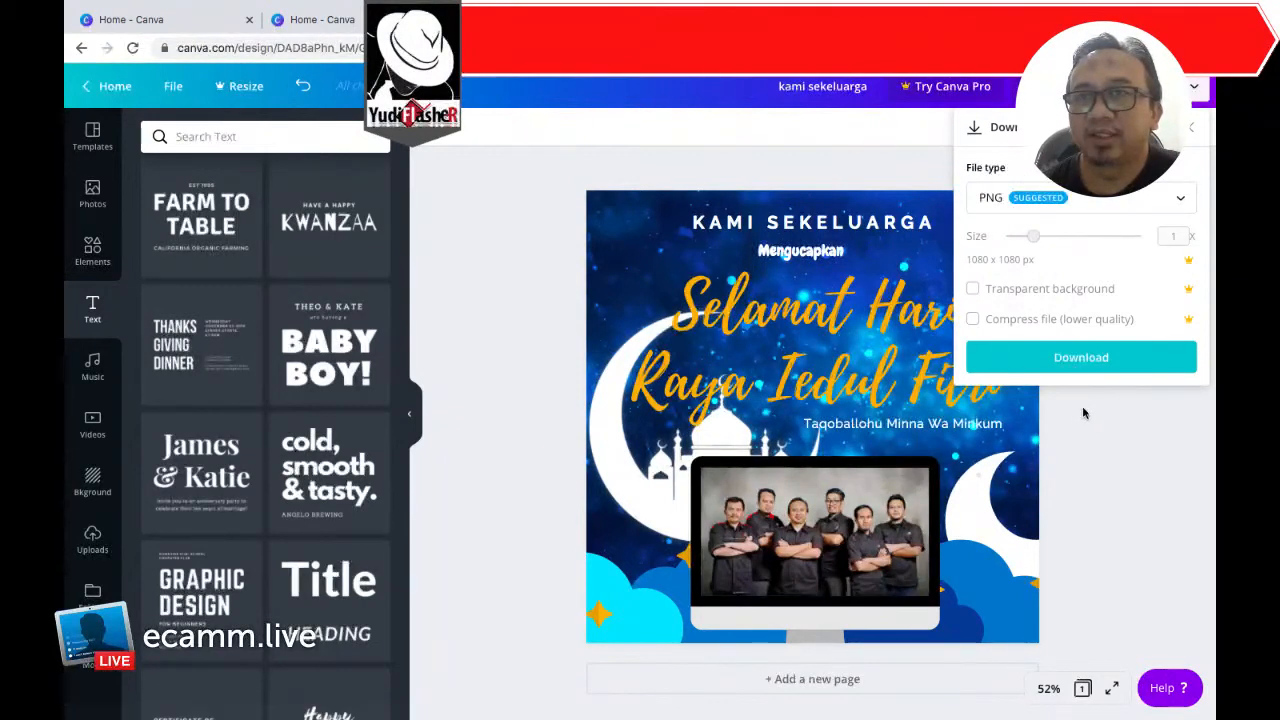
click(1079, 370)
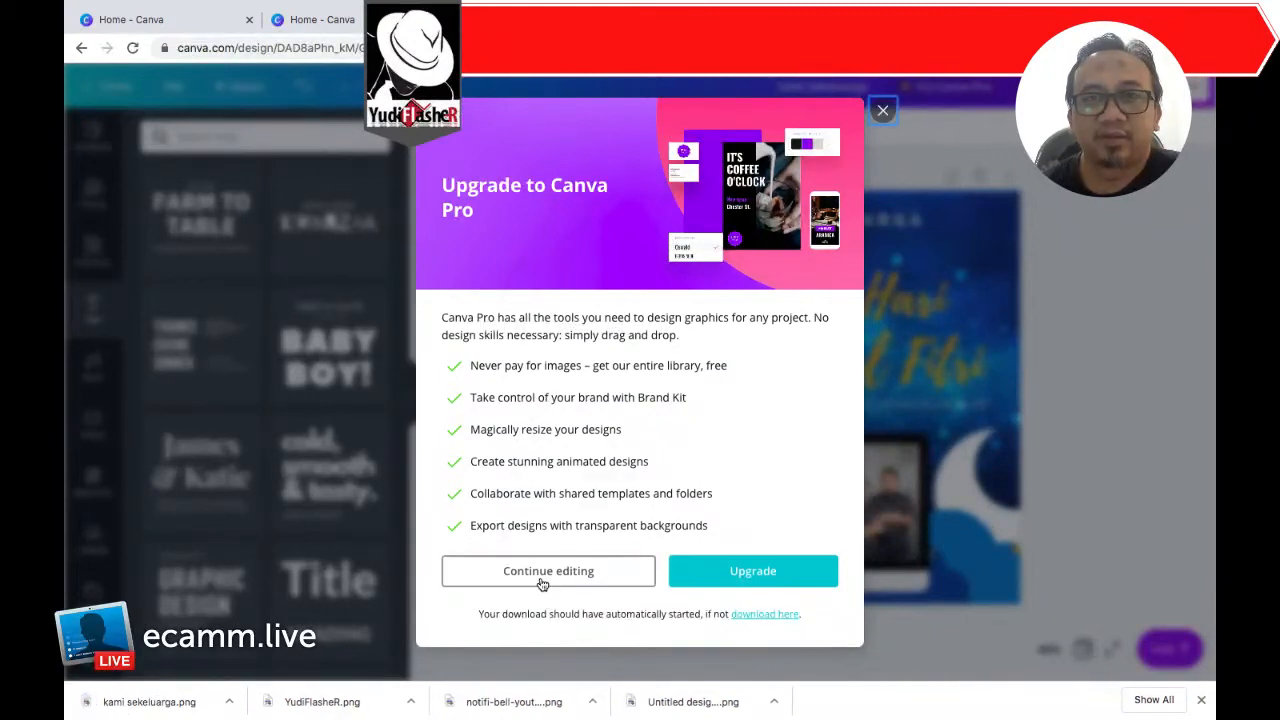
click(541, 584)
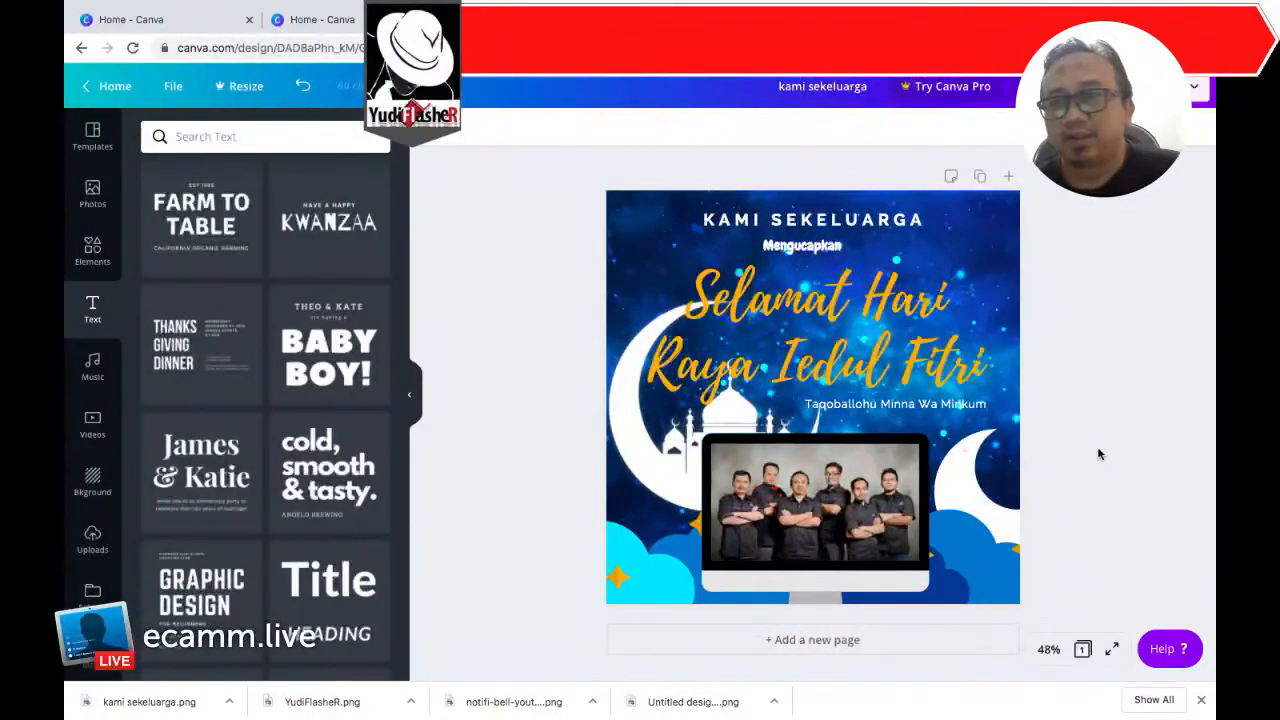
drag(1089, 444, 1063, 296)
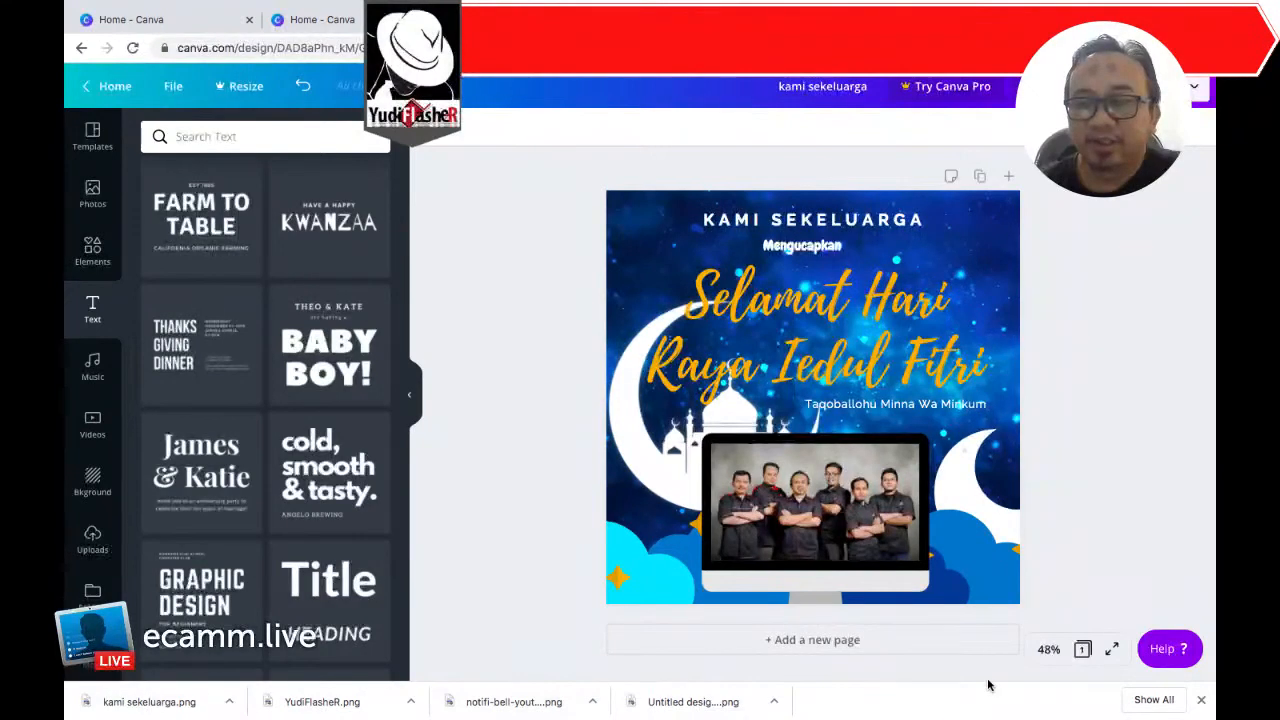
click(1150, 699)
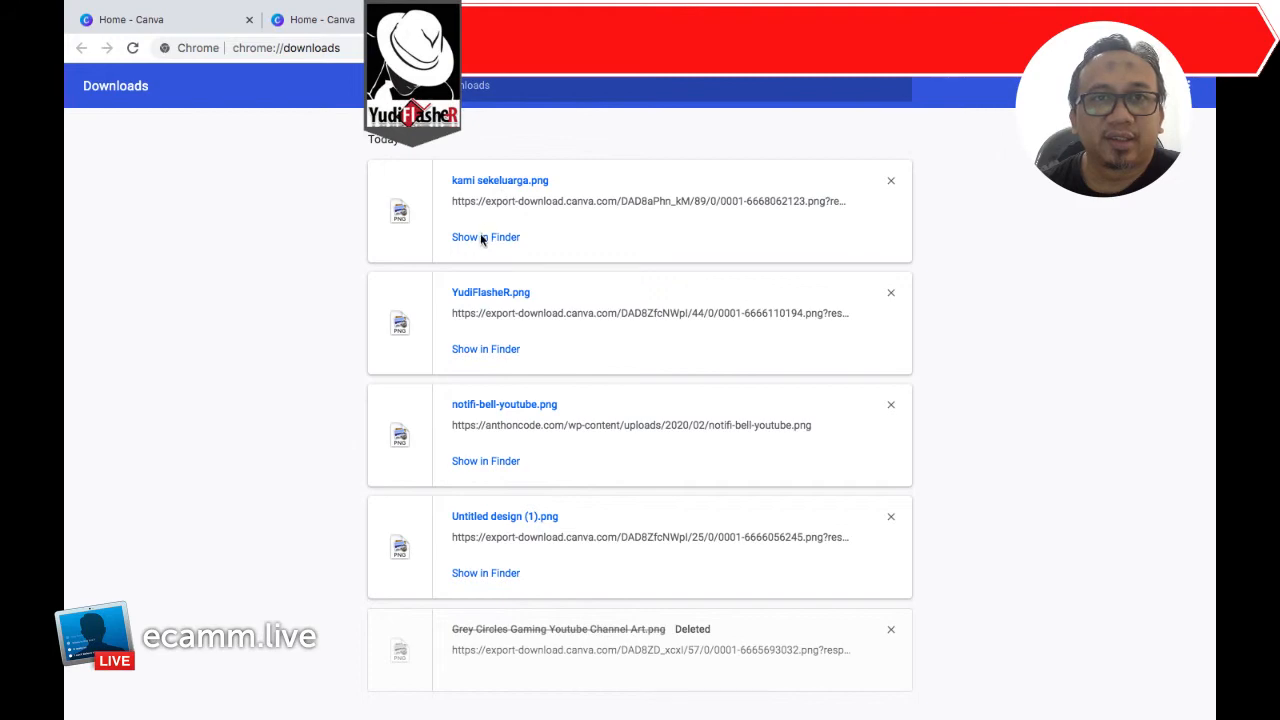
click(478, 240)
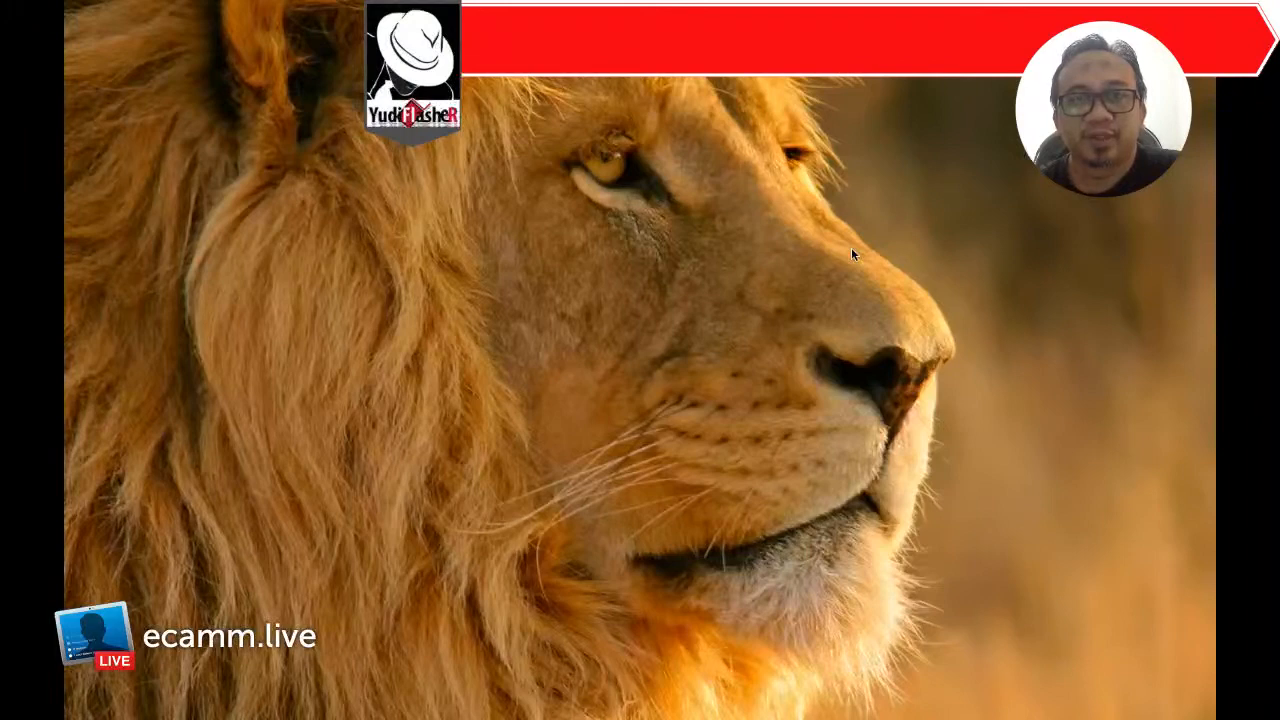
key(ctrl+Right)
key(ctrl+Left)
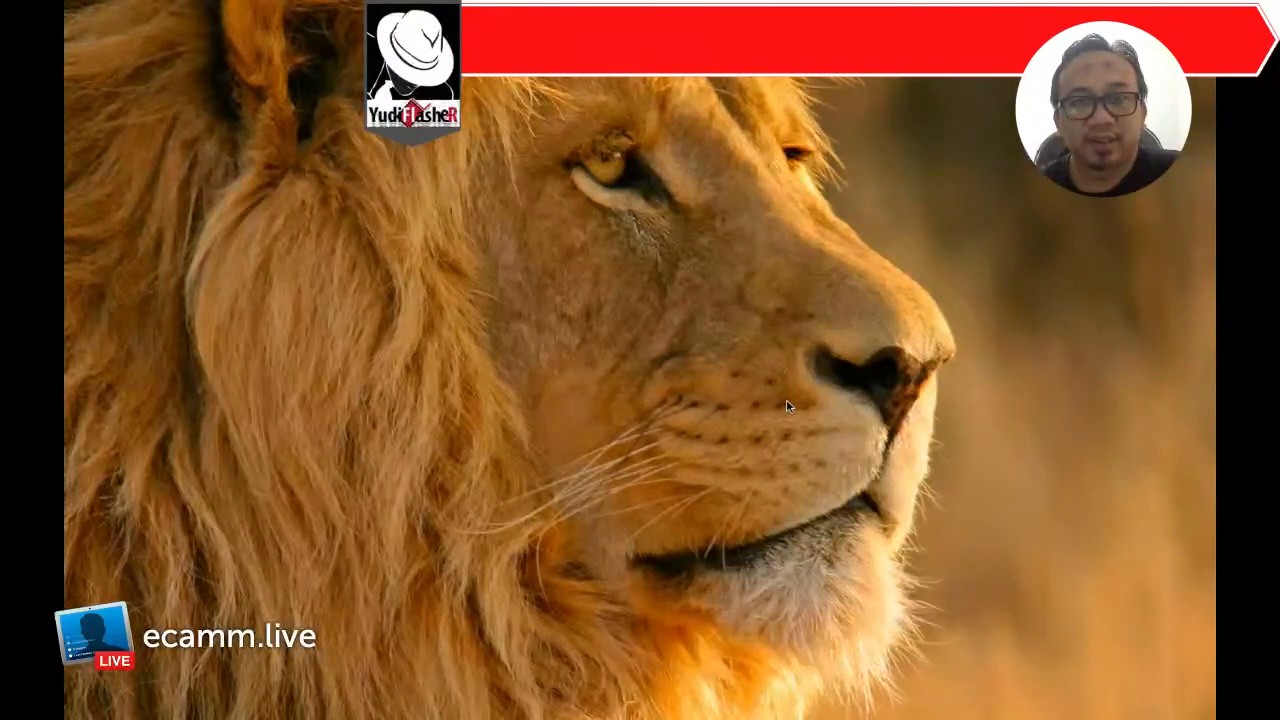
key(ctrl+Right)
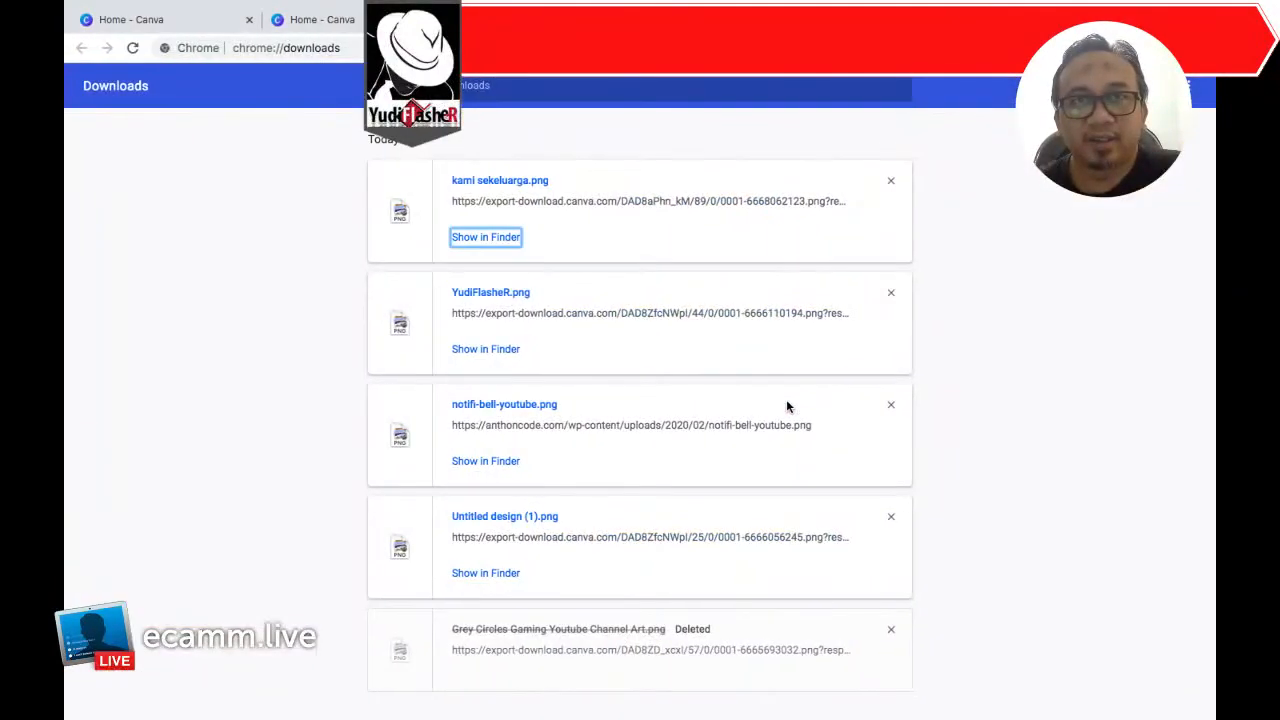
key(ctrl+Right)
key(ctrl+Left)
key(ctrl+Left)
key(ctrl+Right)
key(ctrl+Right)
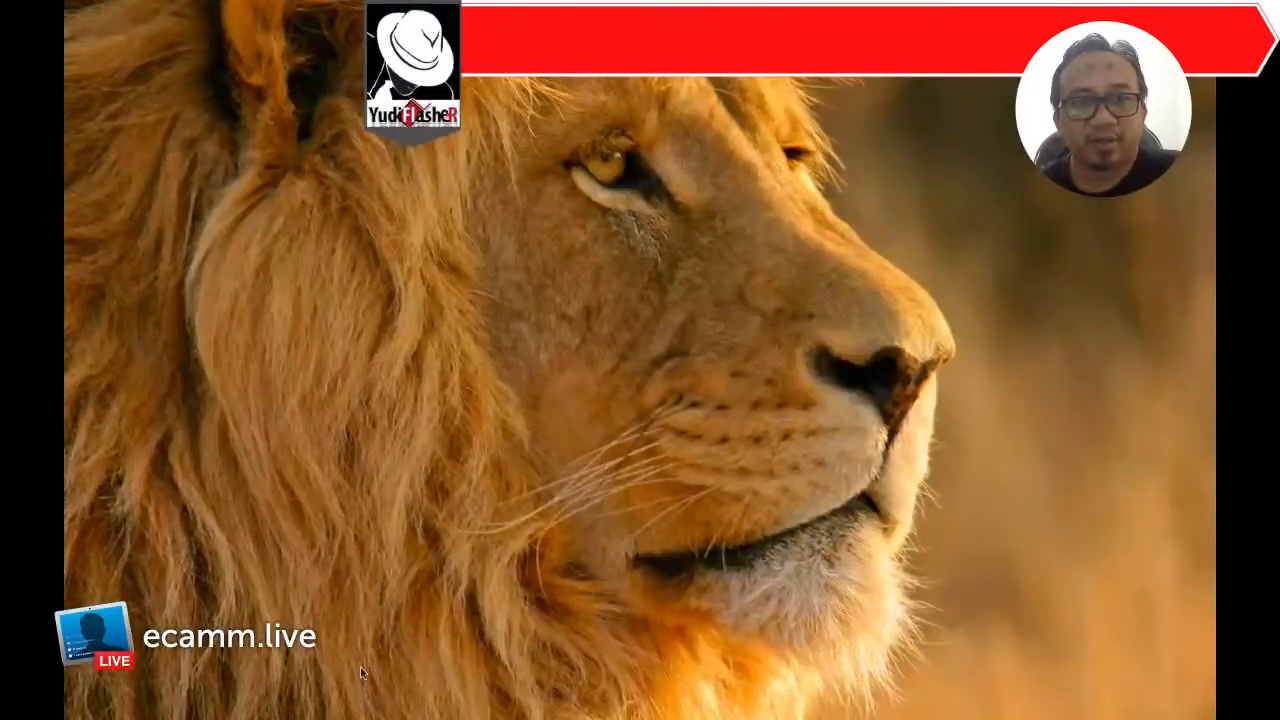
key(ctrl+Left)
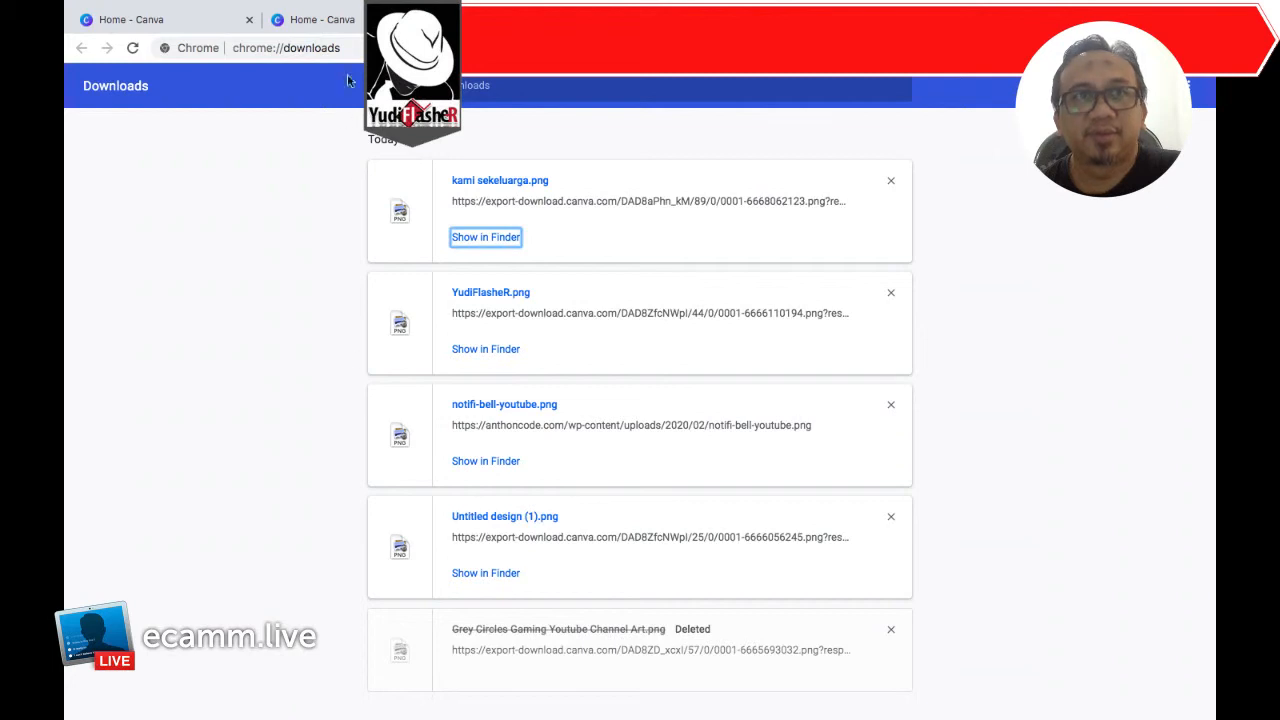
click(185, 30)
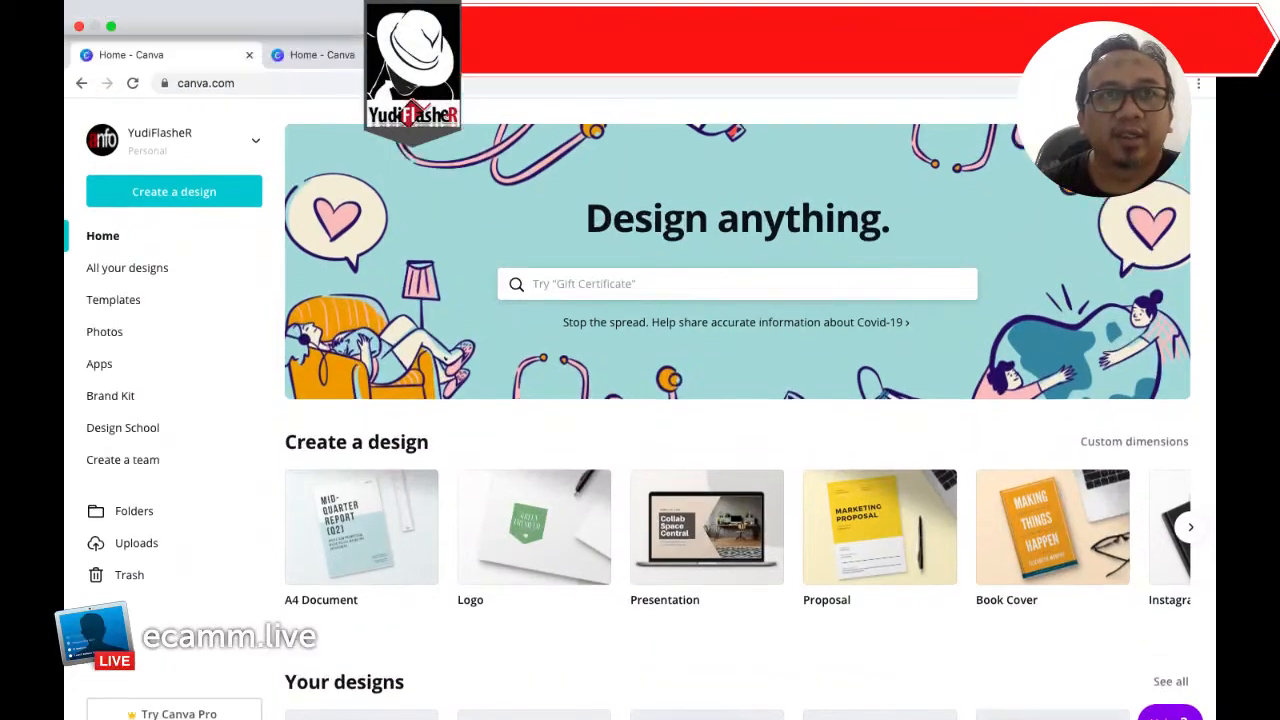
click(330, 52)
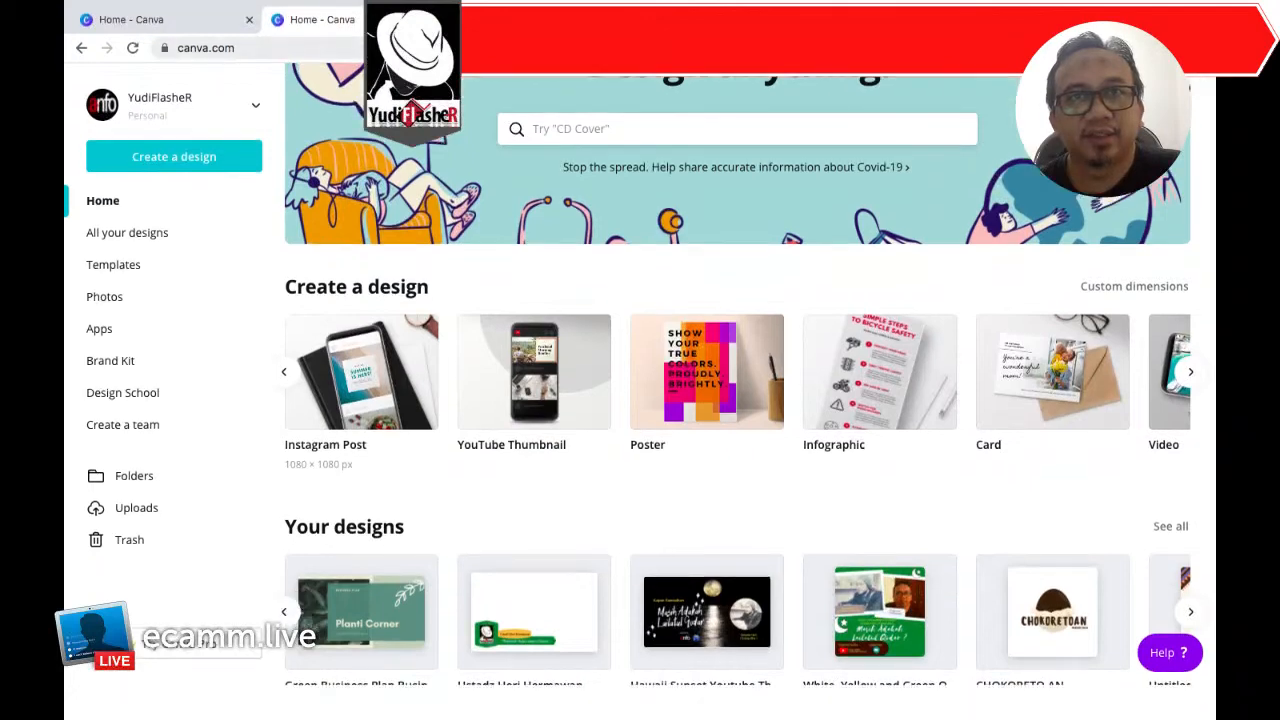
click(400, 48)
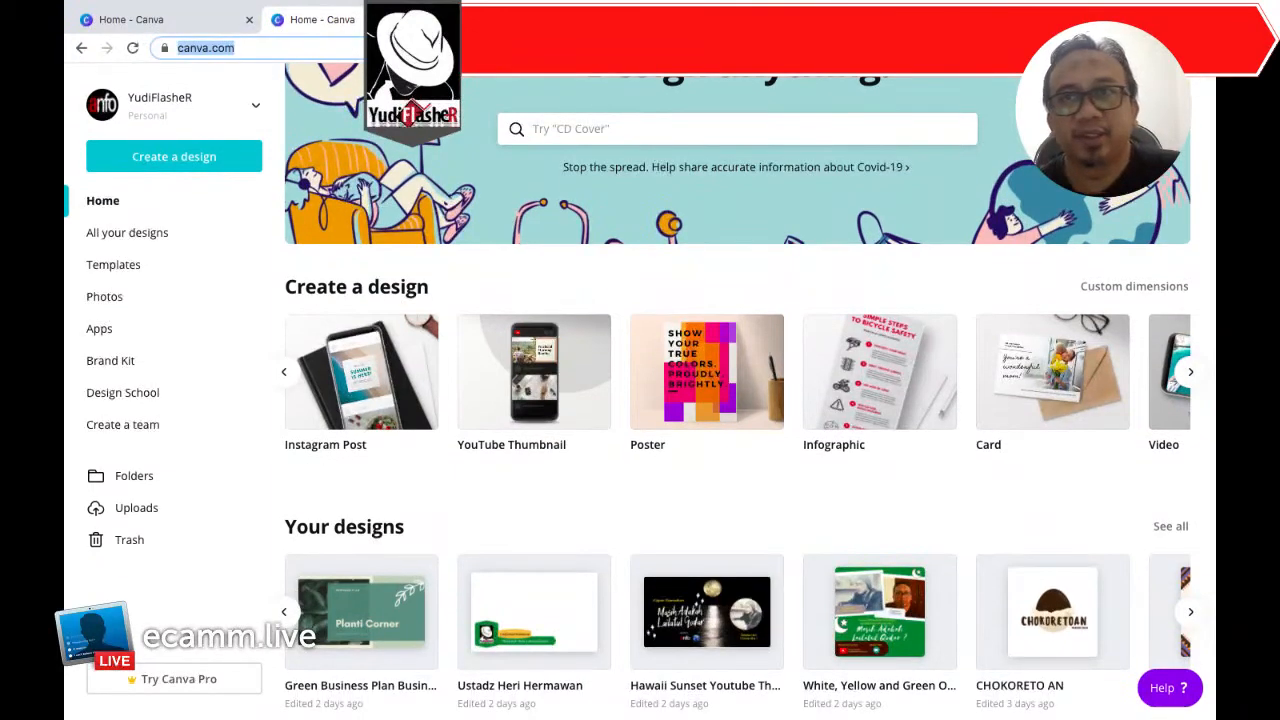
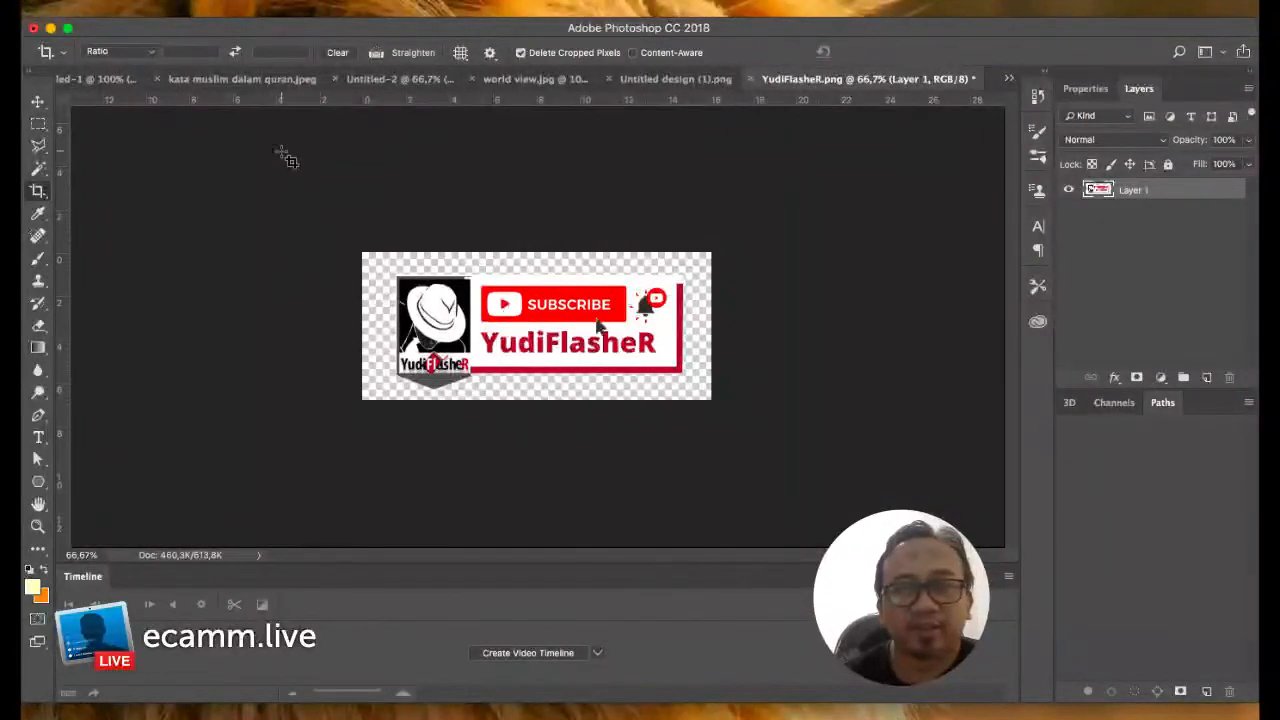
Step: Switch to Adobe Photoshop, start a new document and name it "kartu ucapan"
click(179, 8)
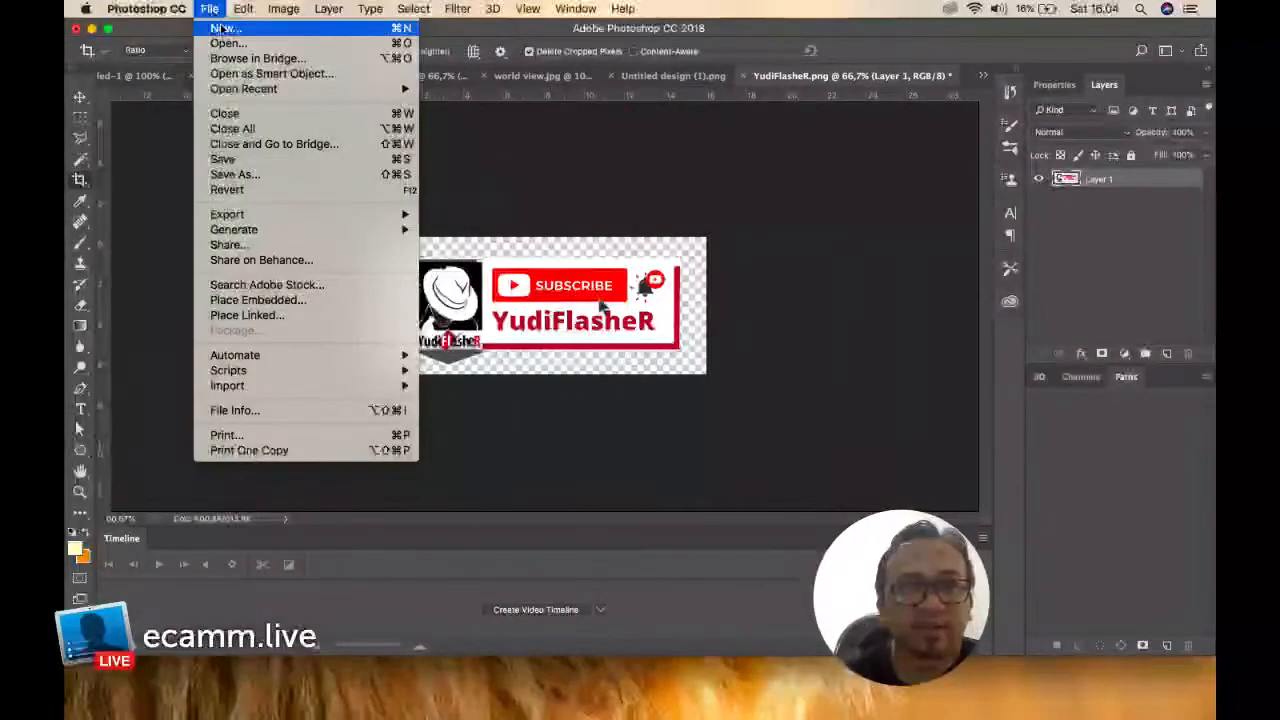
click(221, 29)
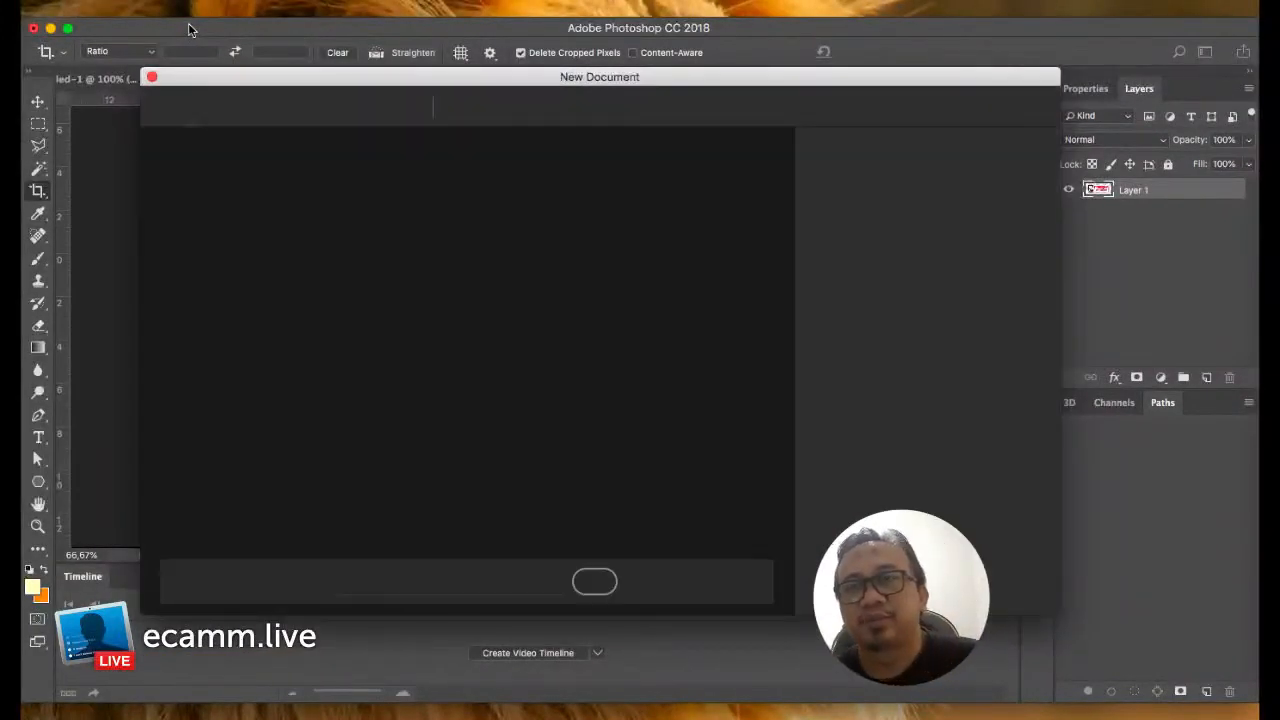
drag(468, 82, 441, 128)
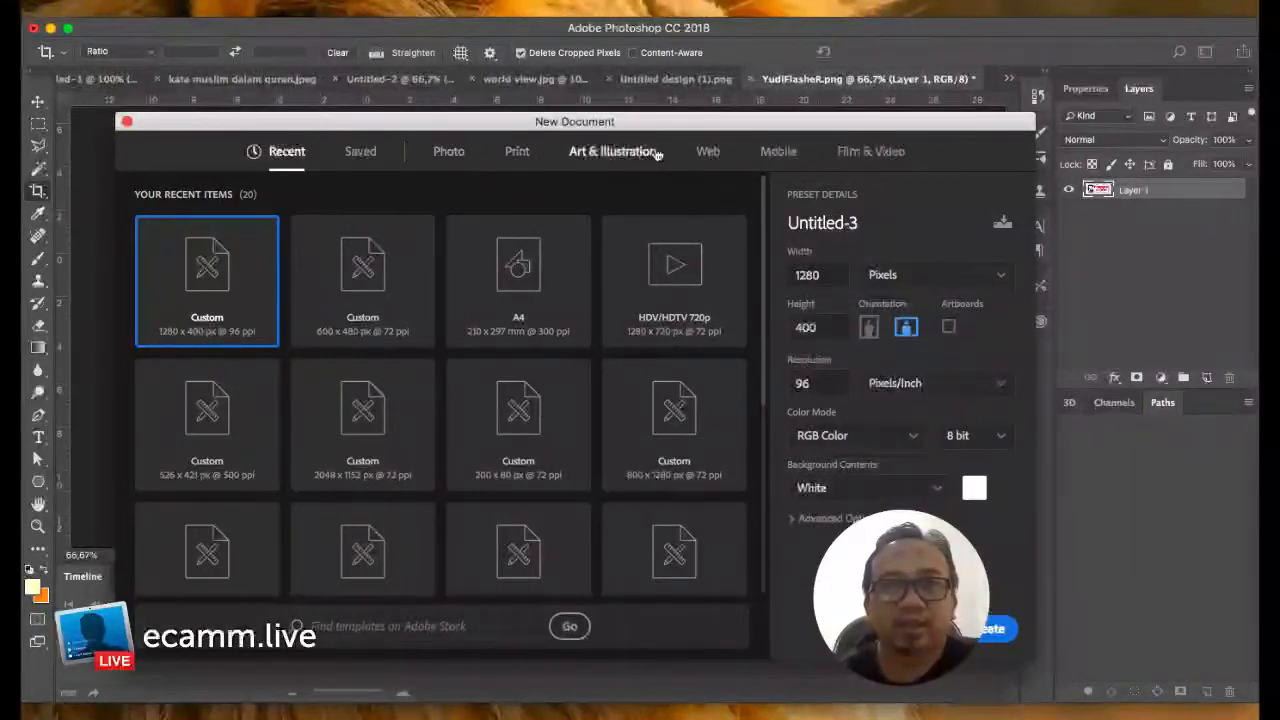
drag(670, 124, 626, 177)
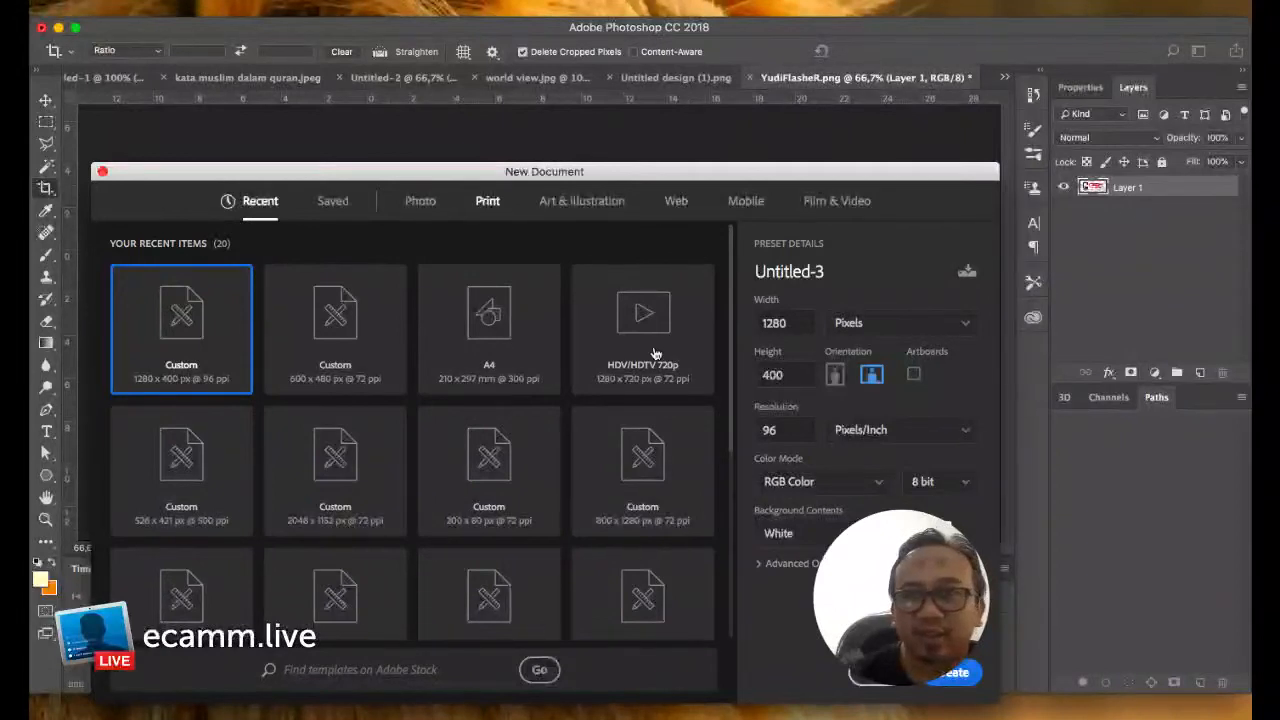
double_click(790, 323)
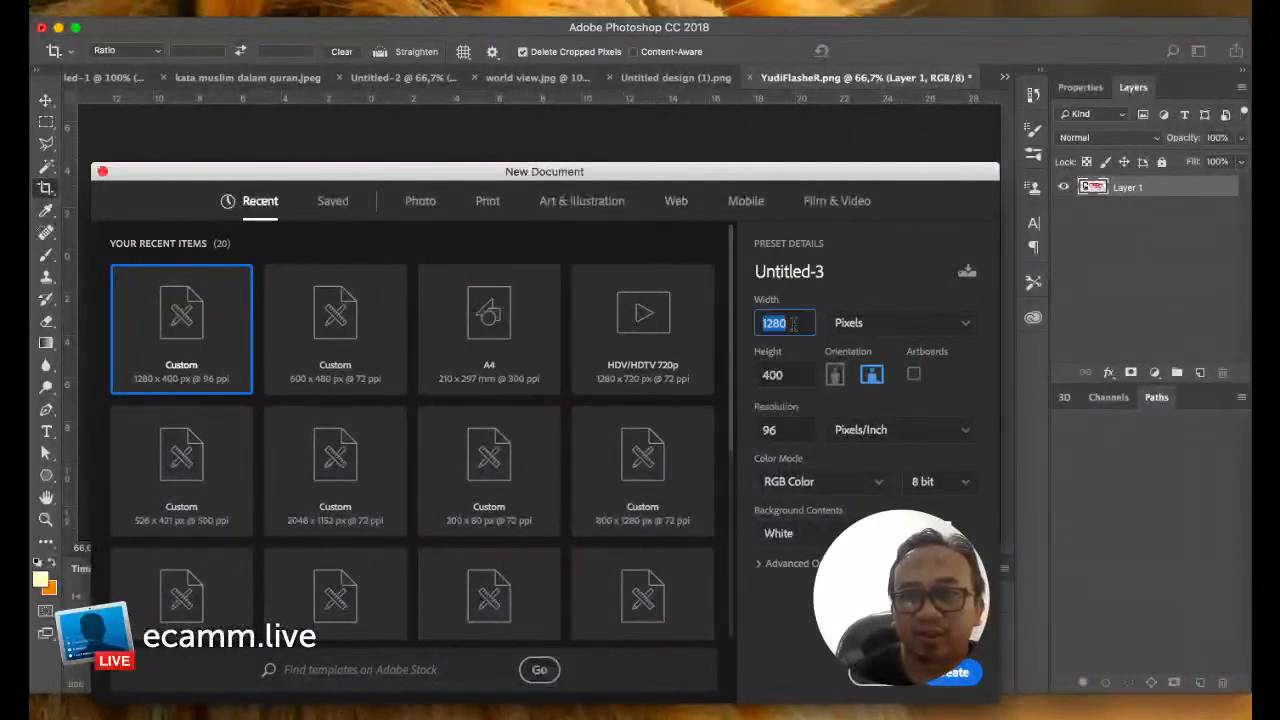
click(812, 258)
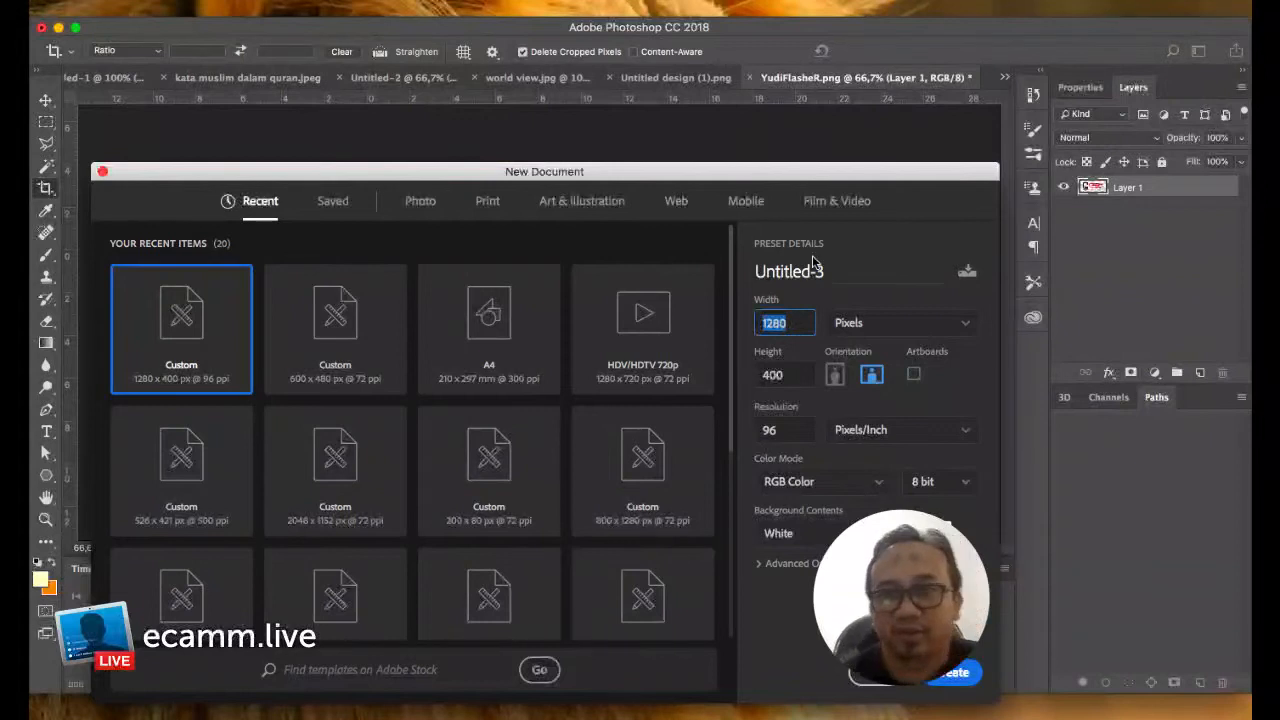
click(827, 273)
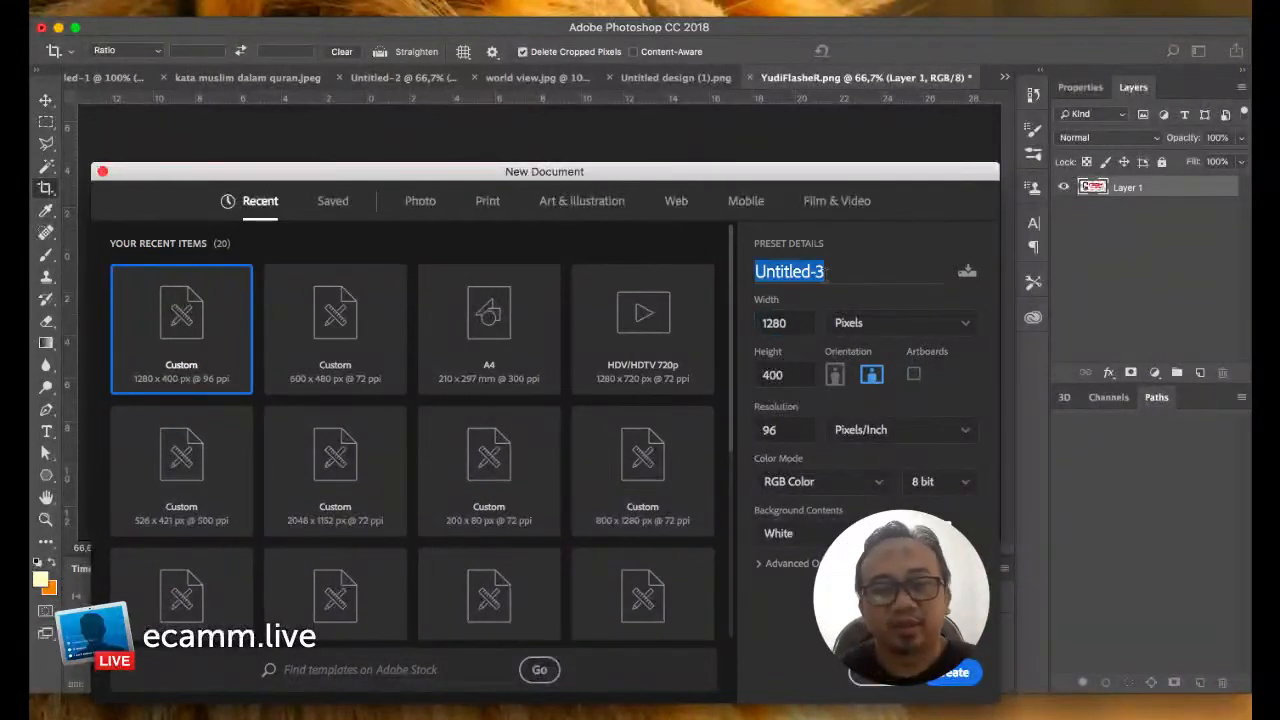
text(kartu)
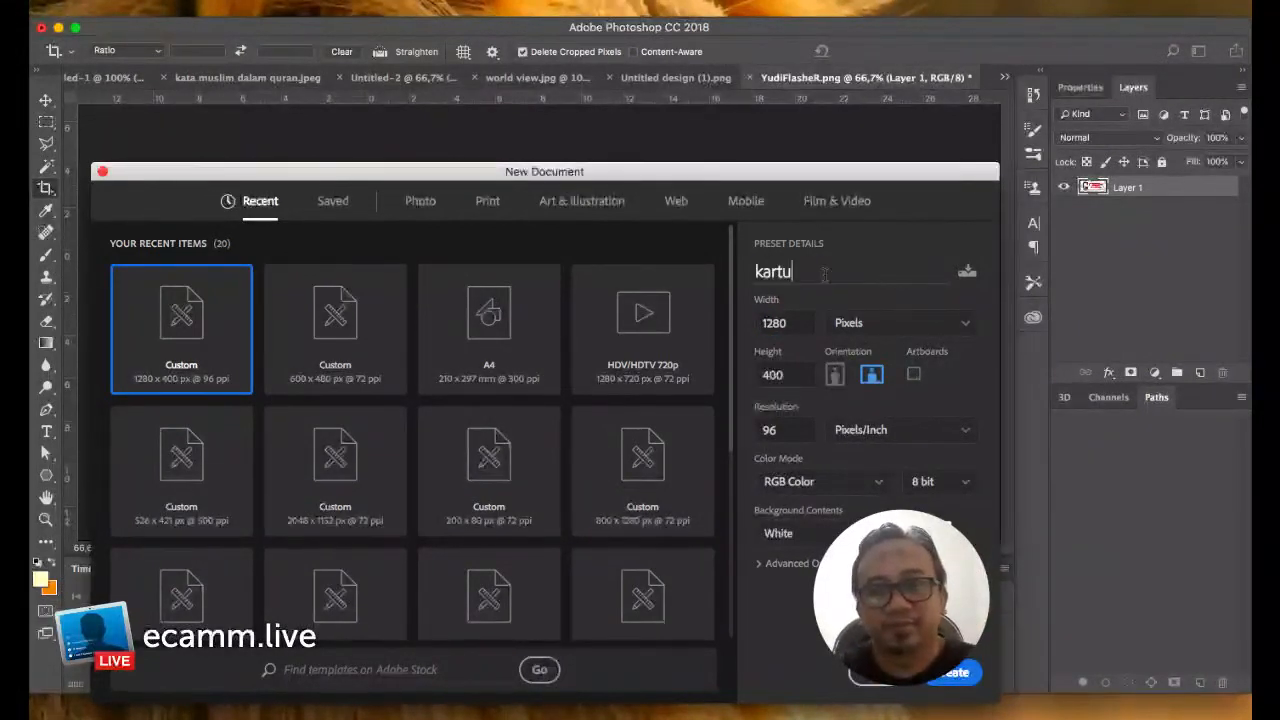
text( ucapan)
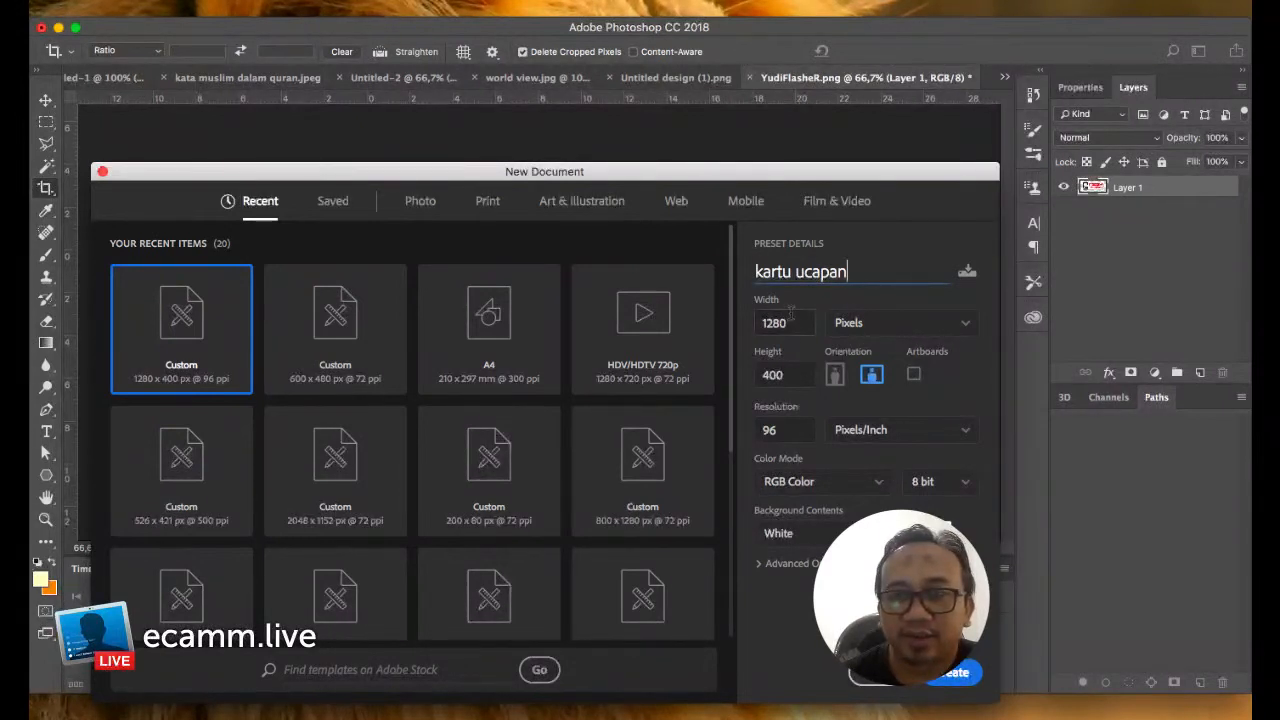
Step: Set the new document's width and height to 800 pixels each and create it
key(Tab)
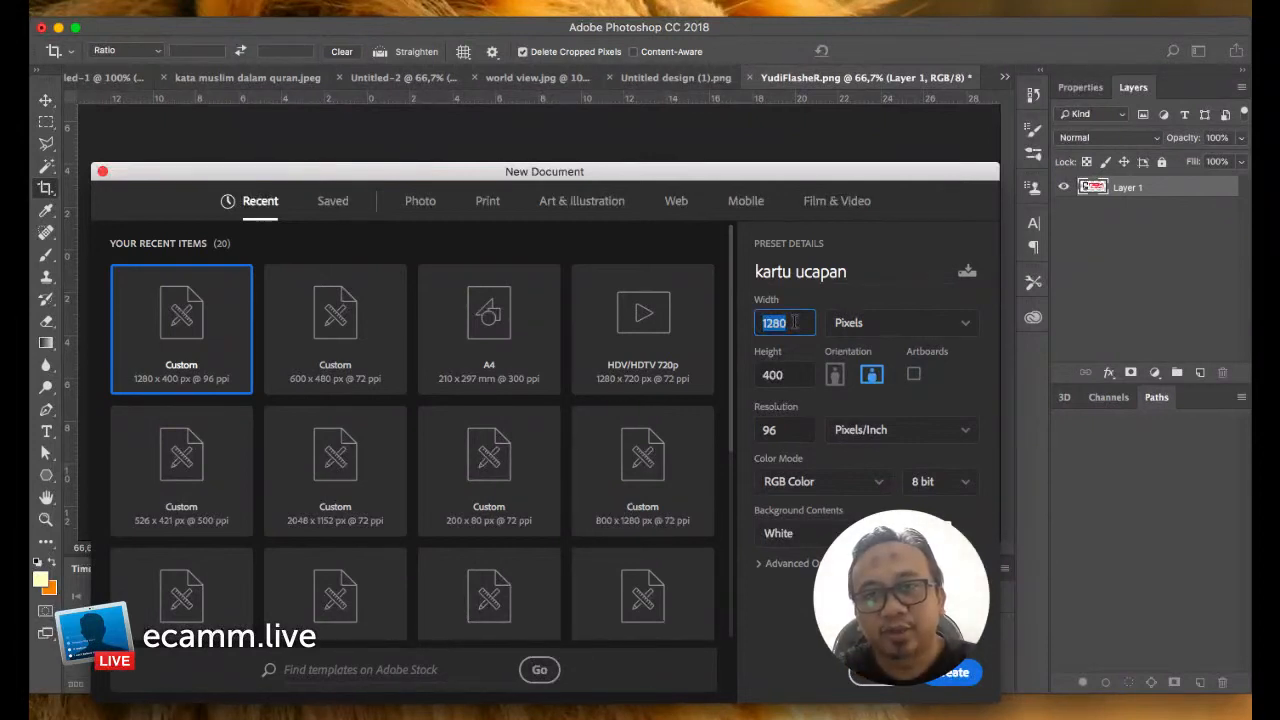
text(800)
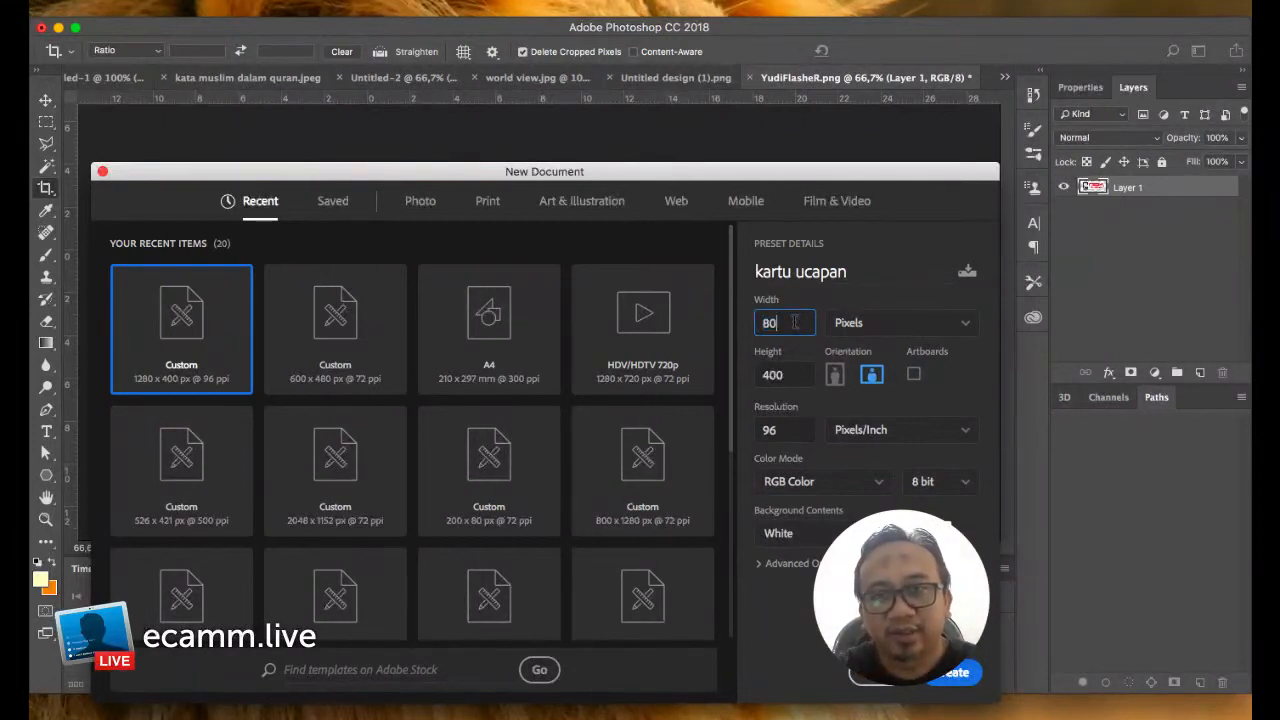
key(Tab)
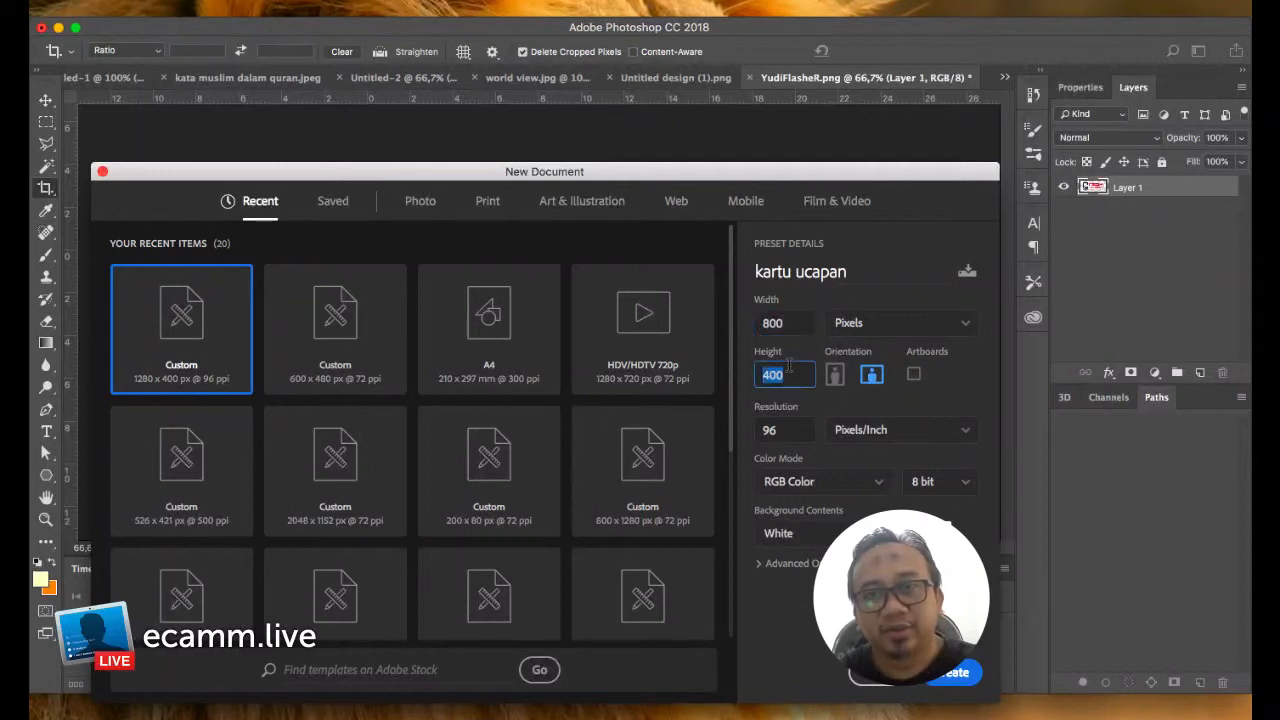
text(80)
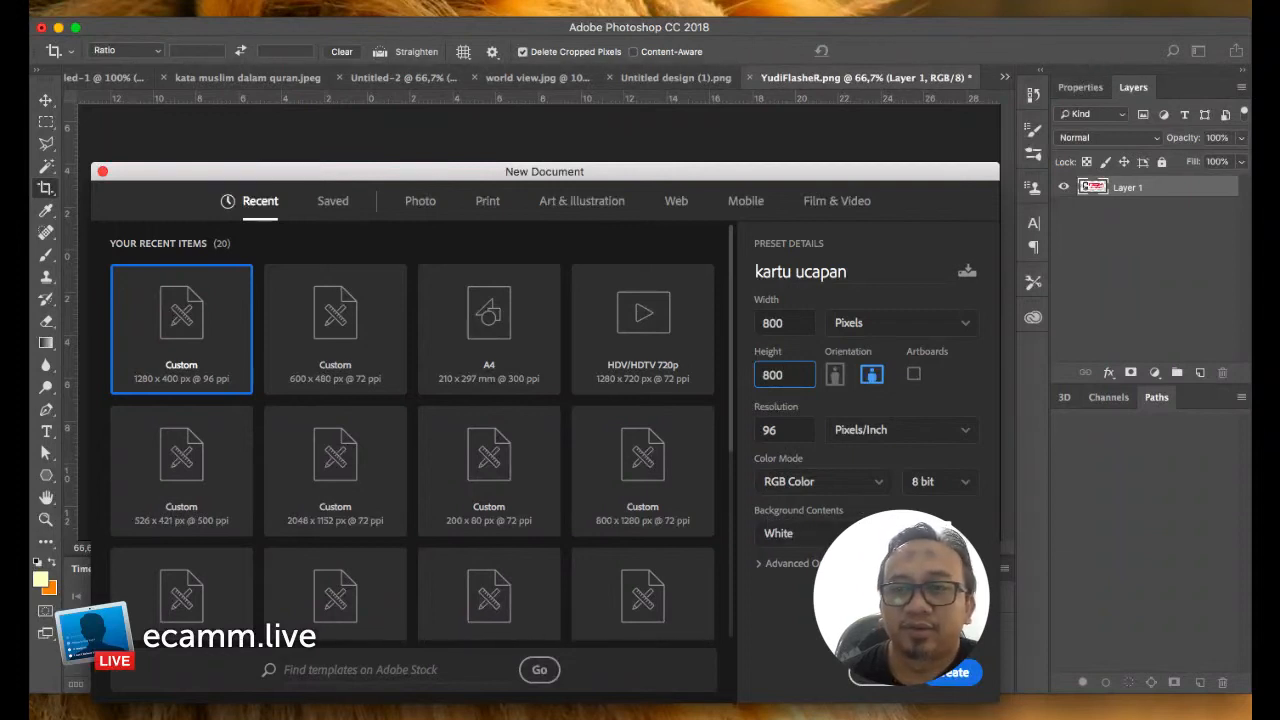
click(951, 678)
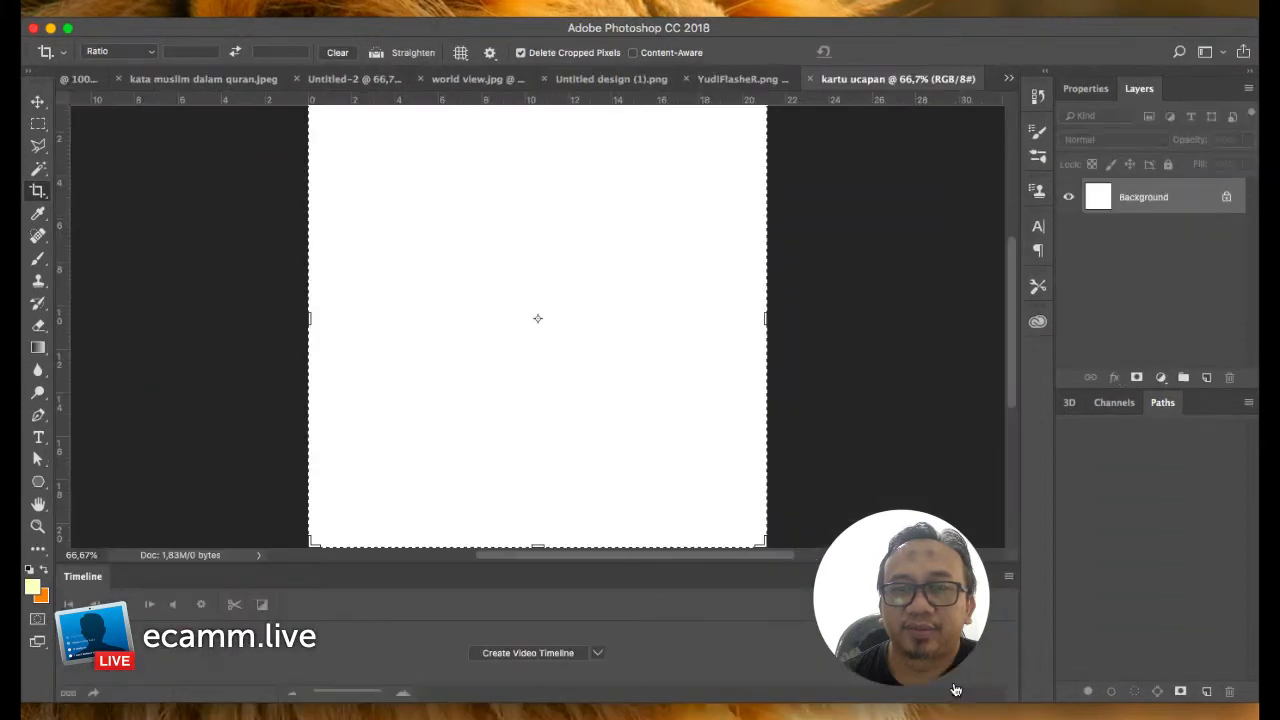